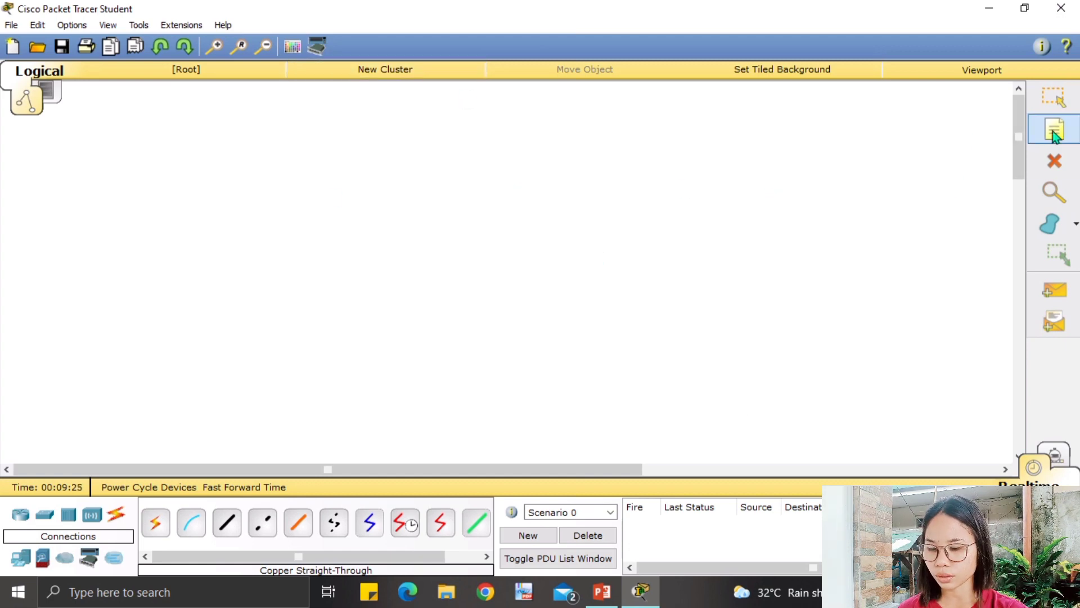
# Add an INTERNETWORKING title note and, below it, a NAME note with the student's full name.
pyautogui.click(457, 122)
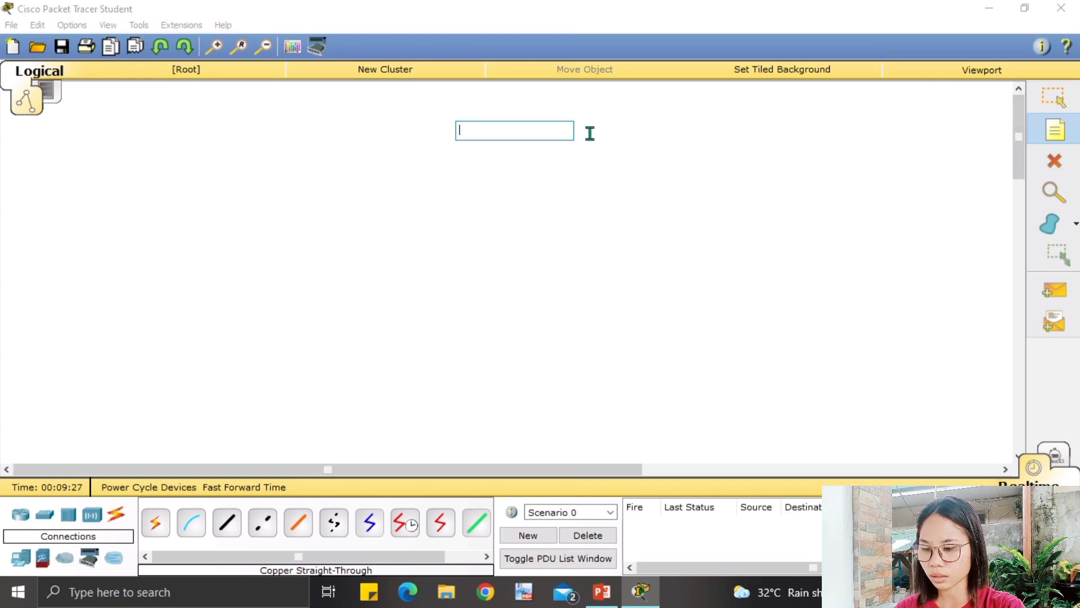
pyautogui.write('INTERNET')
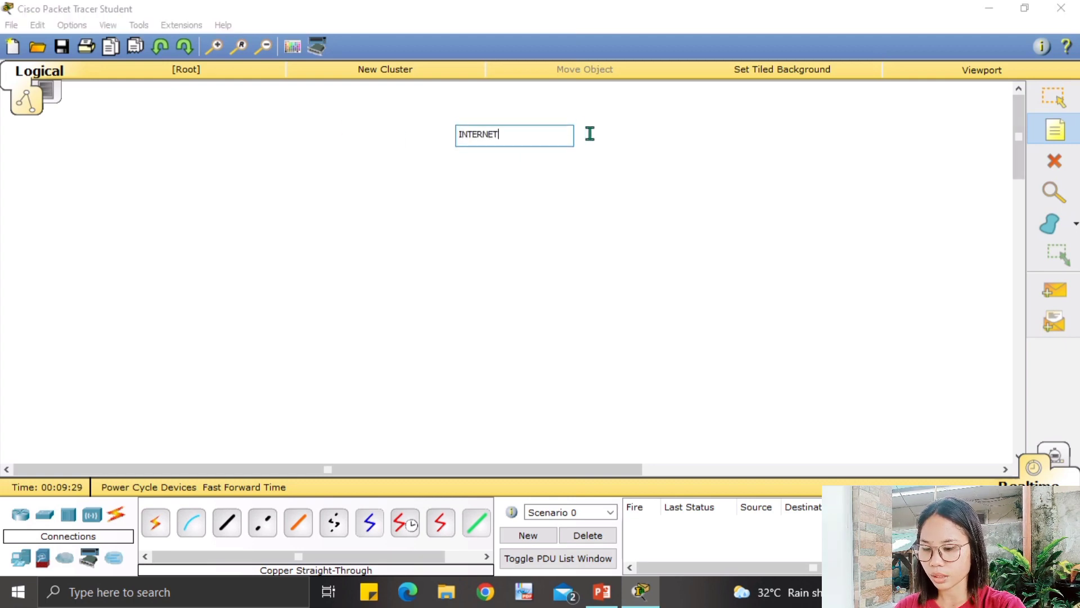
pyautogui.write('WORKING')
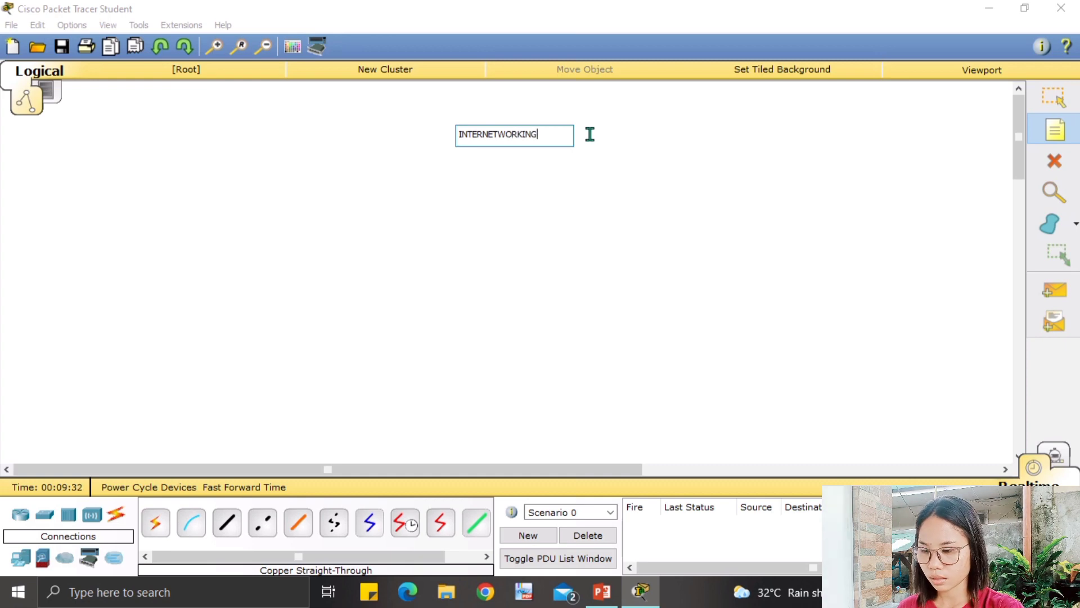
pyautogui.click(456, 170)
pyautogui.write('nA')
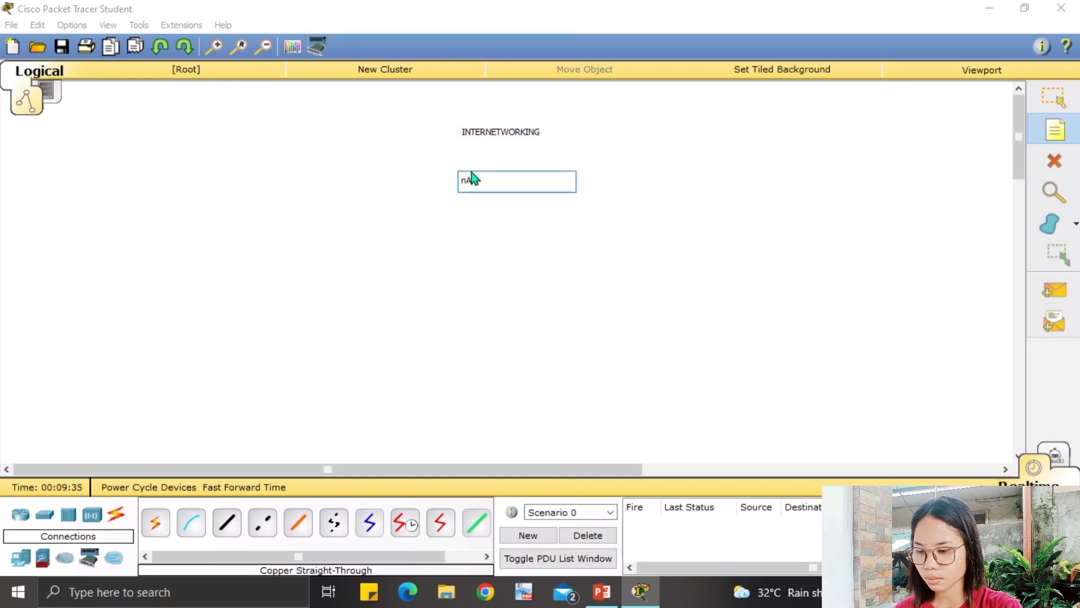
pyautogui.press('BackSpace')
pyautogui.press('BackSpace')
pyautogui.write('NAME')
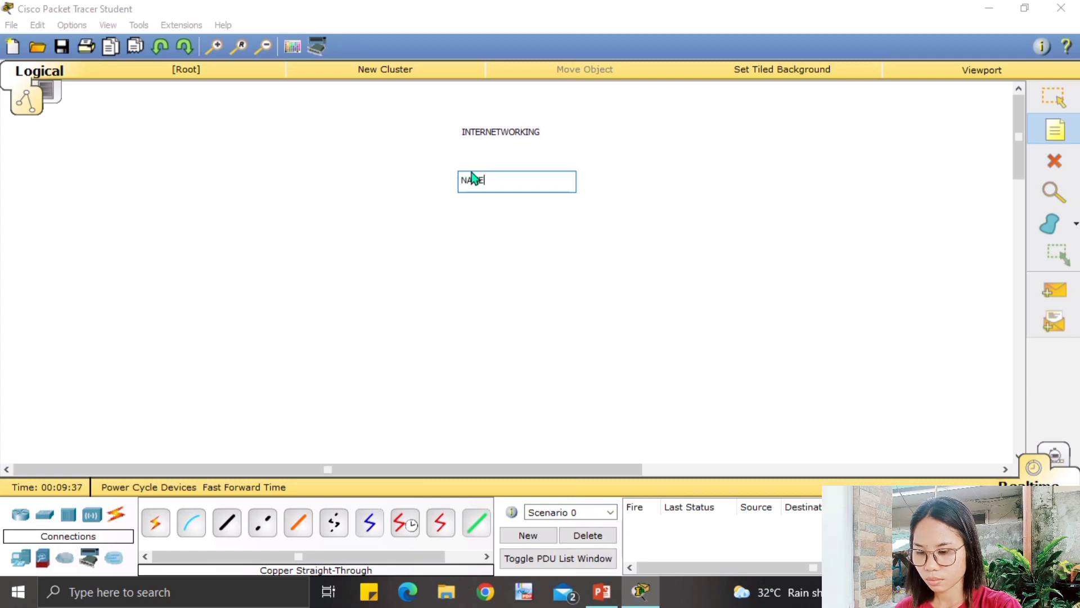
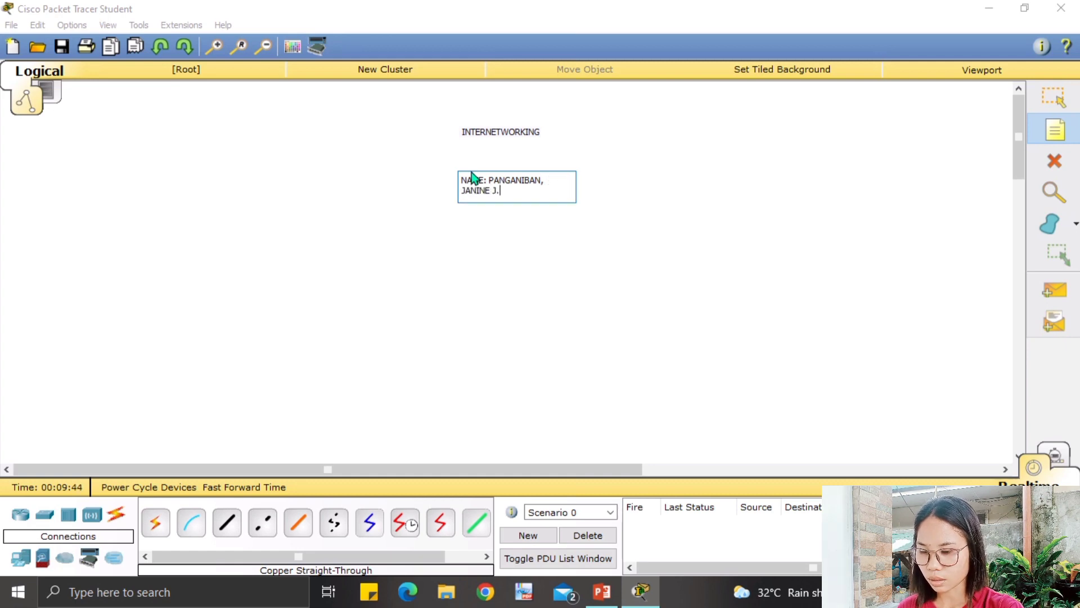
# Add an ID NUMBER note with the student's ID number below the name.
pyautogui.click(486, 213)
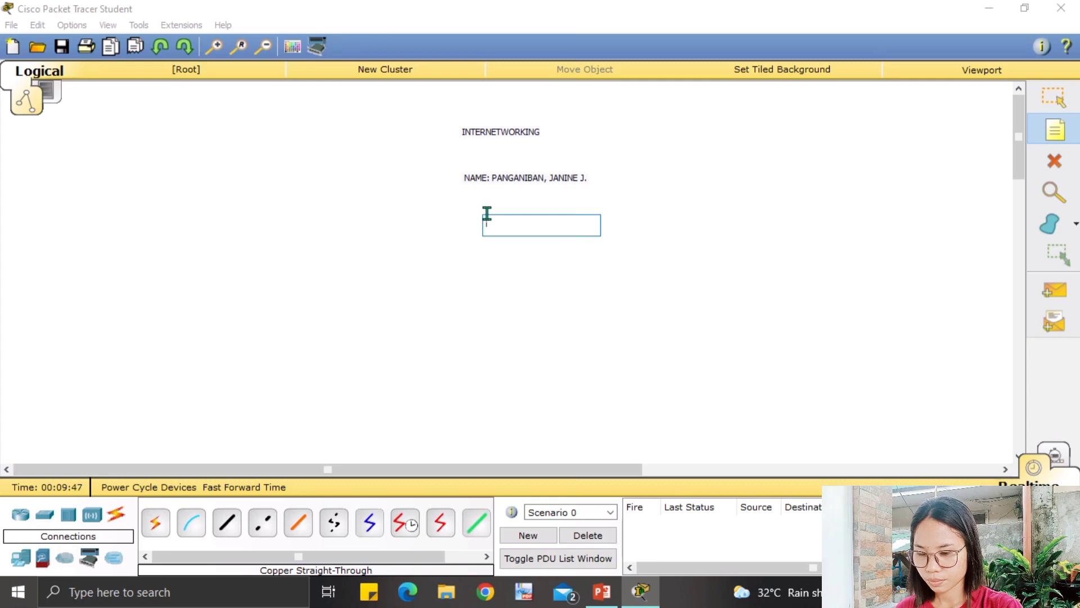
pyautogui.write('ID')
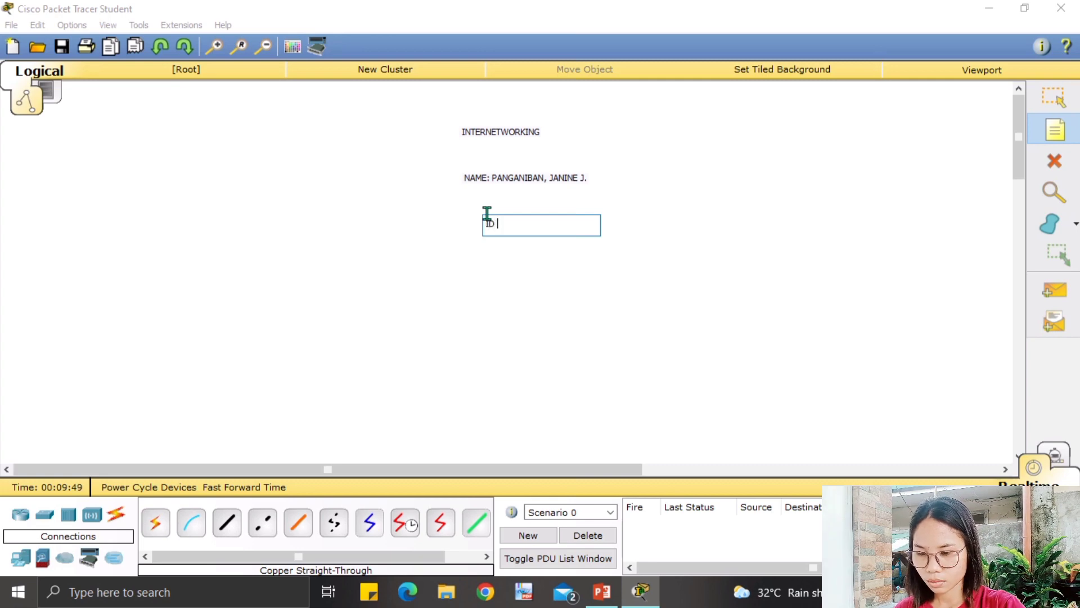
pyautogui.write(' NUMBER:')
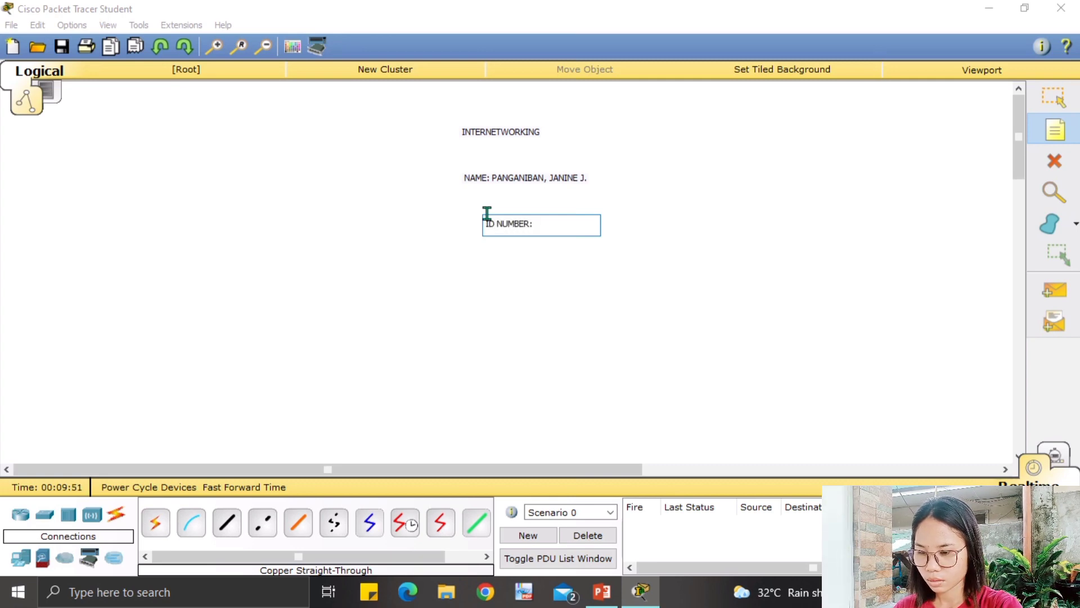
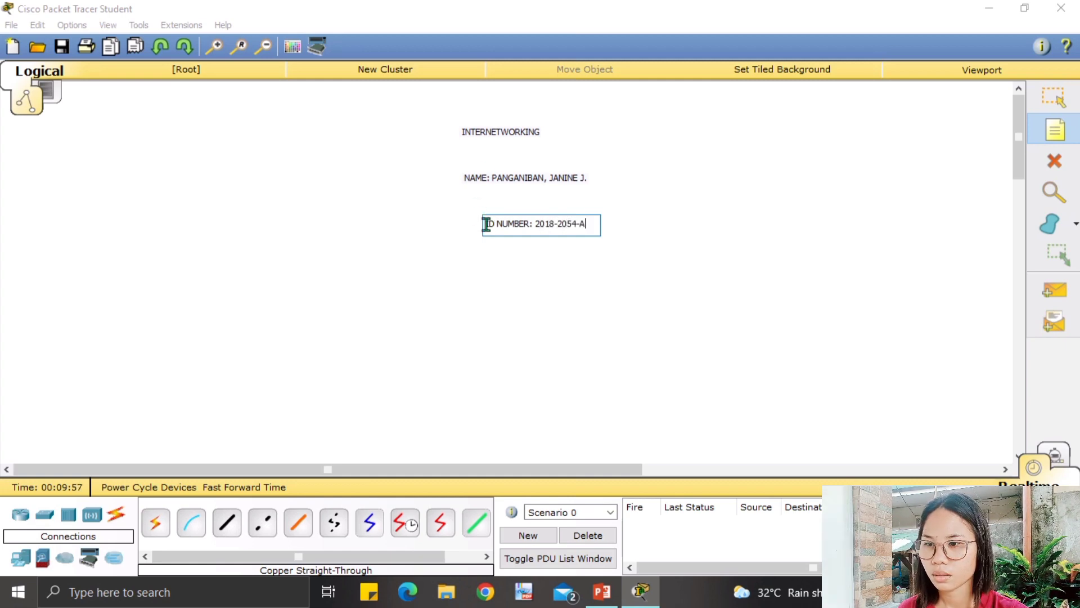
pyautogui.click(1055, 97)
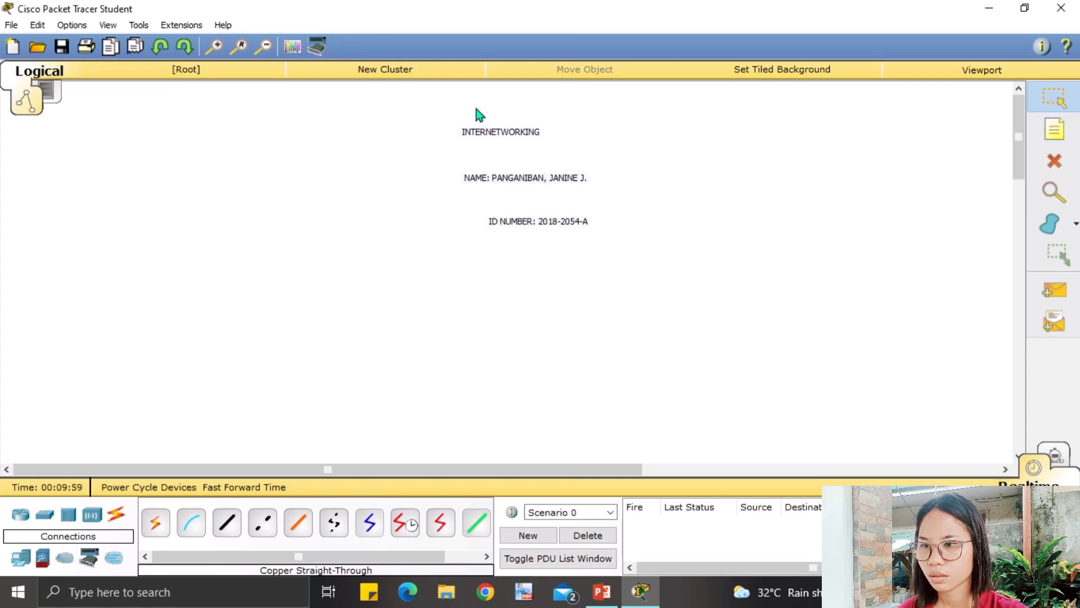
# Stack the INTERNETWORKING, NAME and ID NUMBER notes one under another at the top.
pyautogui.moveTo(497, 136); pyautogui.dragTo(500, 106)
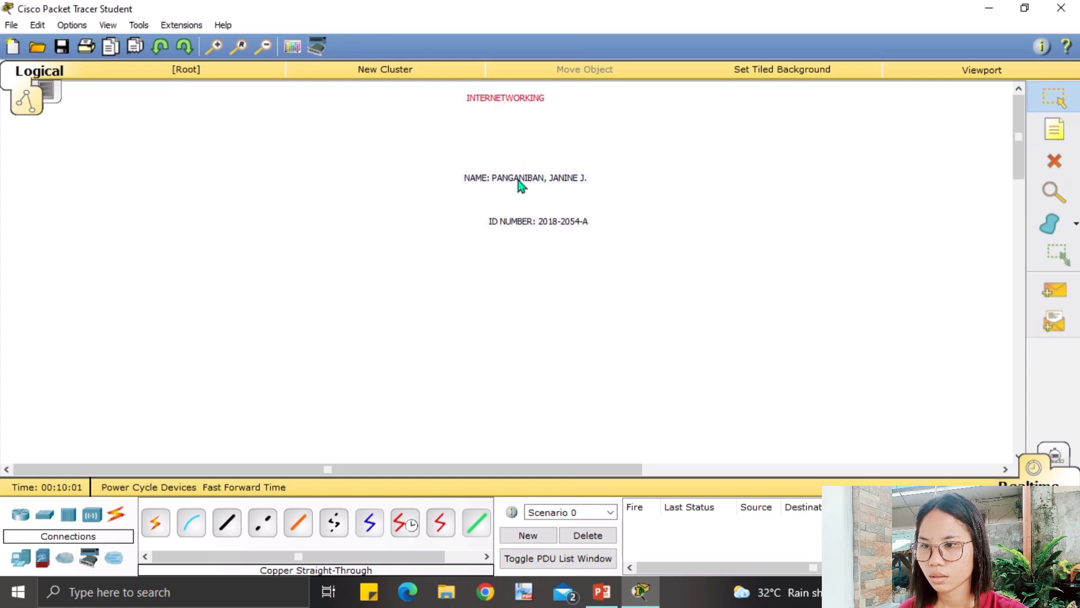
pyautogui.moveTo(518, 180); pyautogui.dragTo(501, 122)
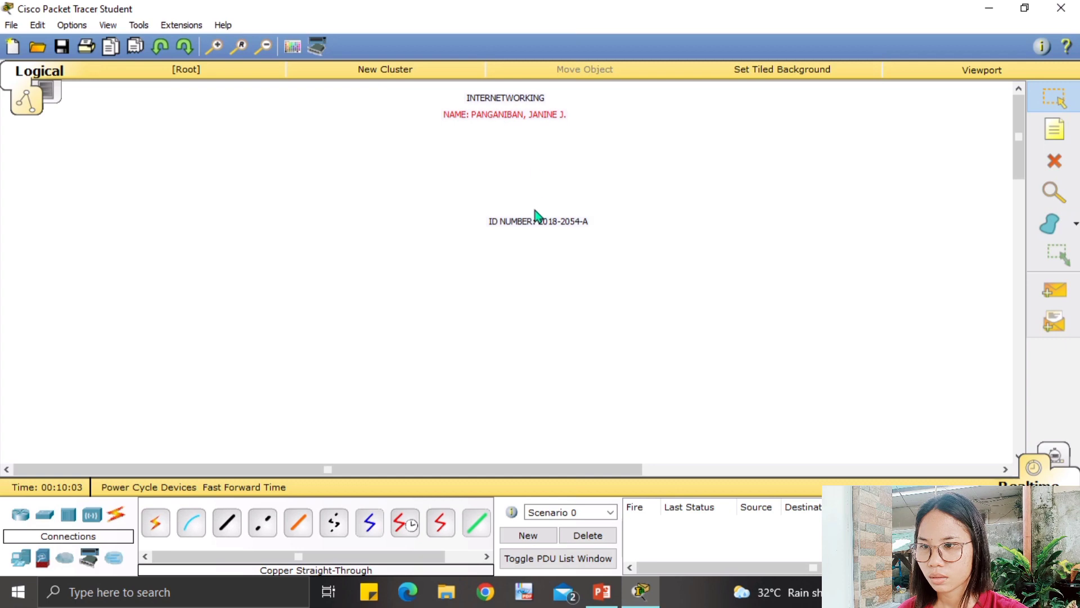
pyautogui.moveTo(535, 216); pyautogui.dragTo(507, 141)
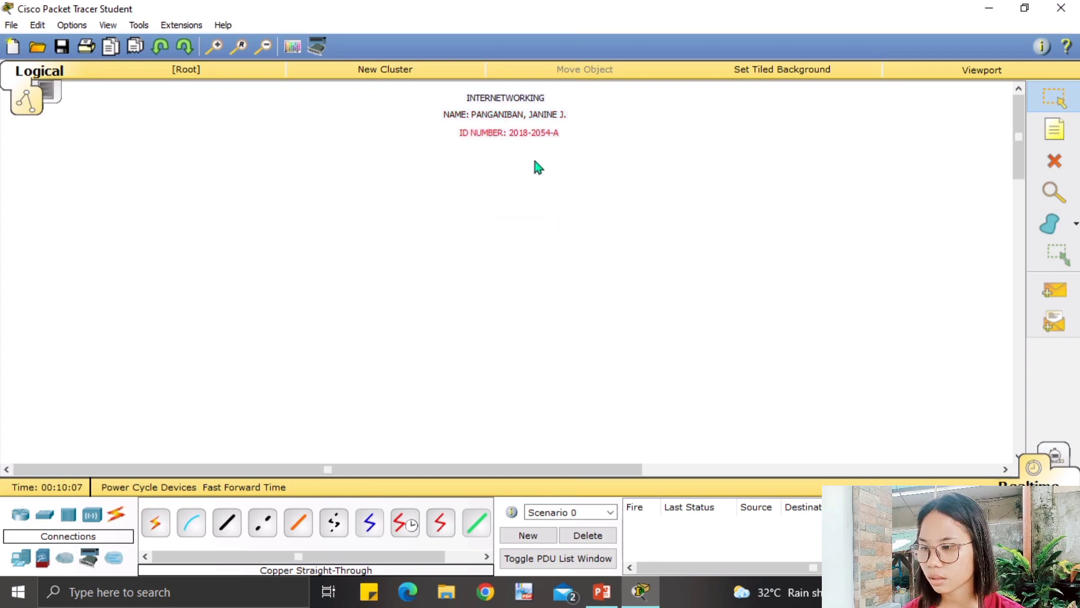
# Place two 2950-24 switches, Switch3 on the left and Switch4 on the right.
pyautogui.click(50, 522)
pyautogui.moveTo(155, 522); pyautogui.dragTo(237, 304)
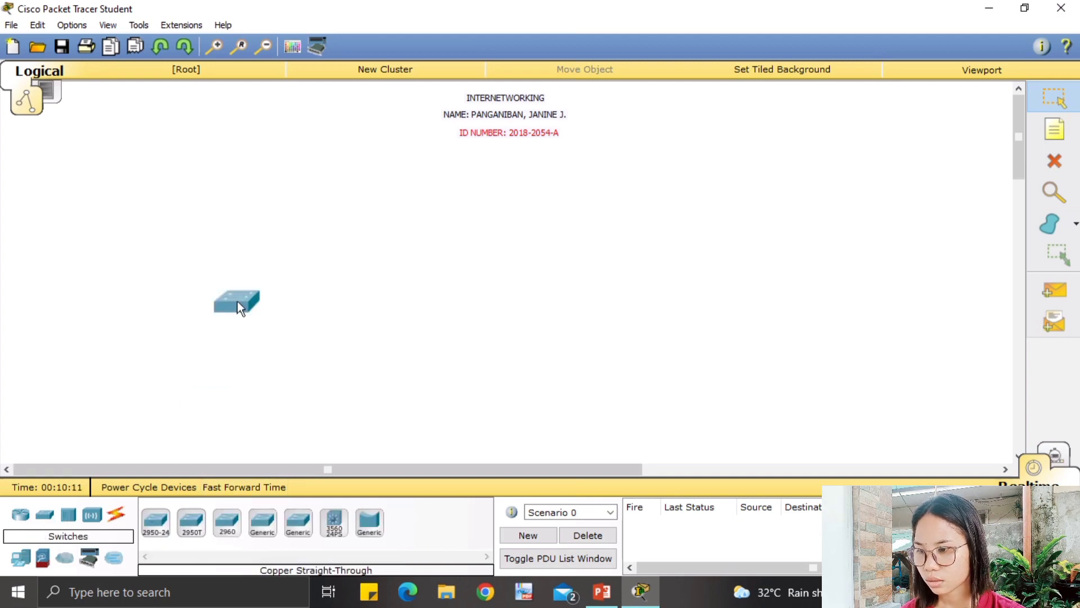
pyautogui.click(319, 232)
pyautogui.click(155, 522)
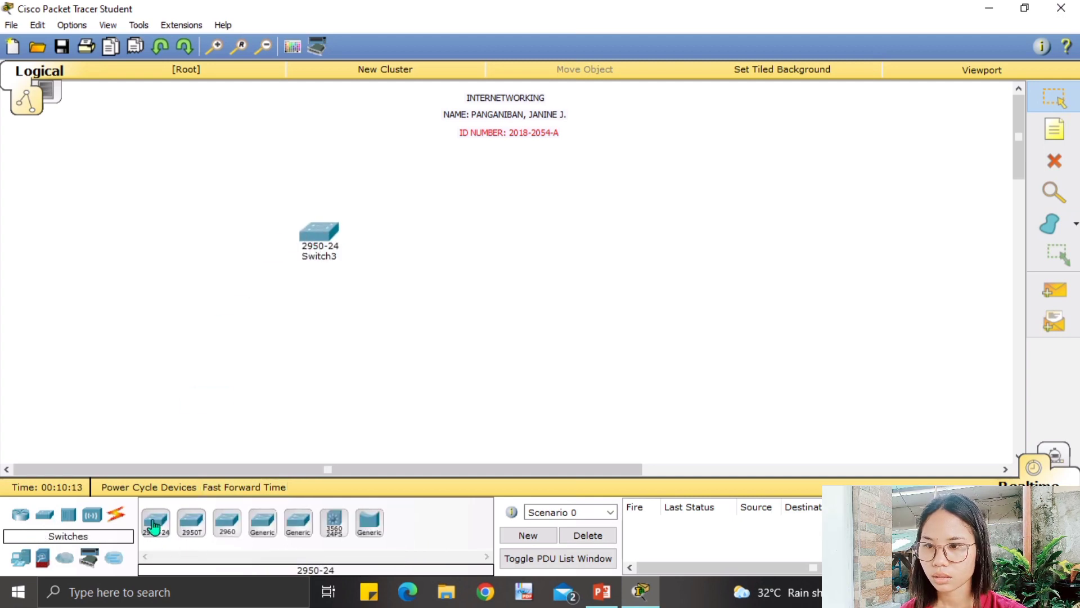
pyautogui.click(674, 238)
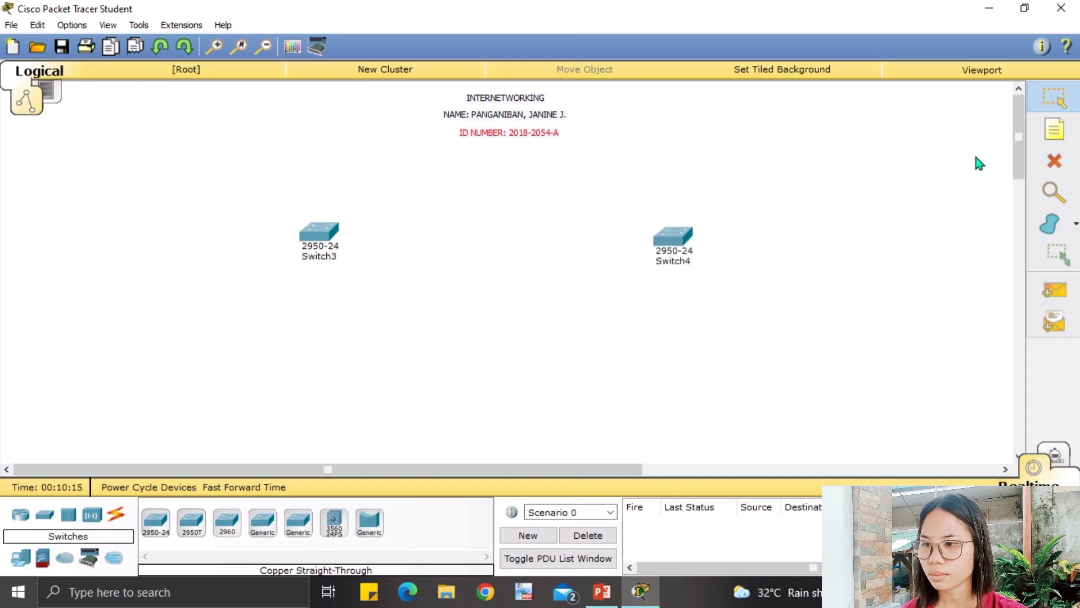
pyautogui.click(1054, 130)
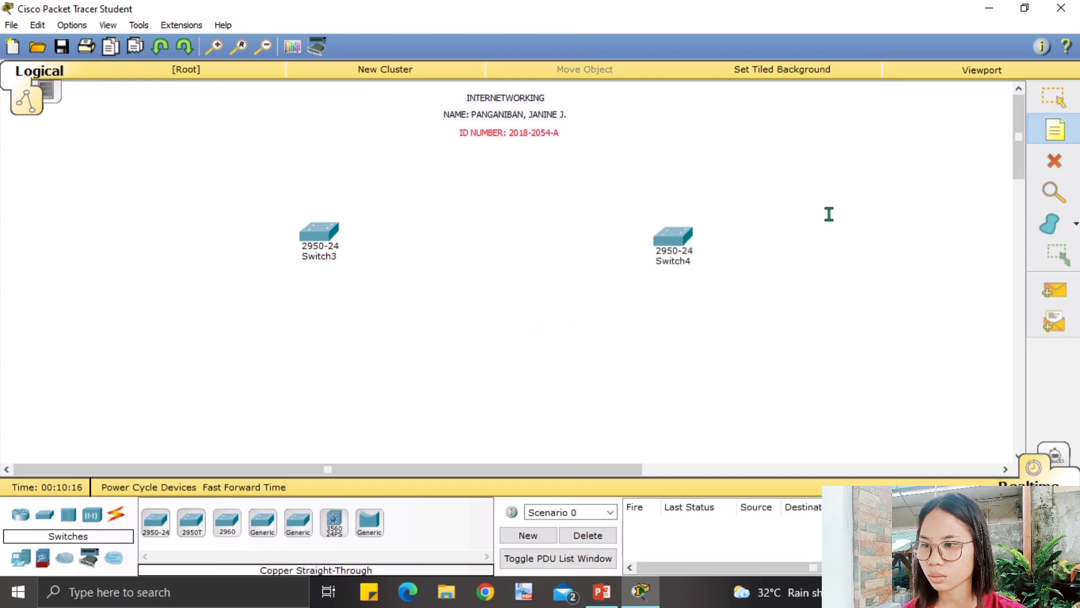
# Add notes labelling Switch3 ECE DEPT. (NETWORK) and Switch4 EE DEPT. (NETWORK).
pyautogui.click(305, 203)
pyautogui.write('EC')
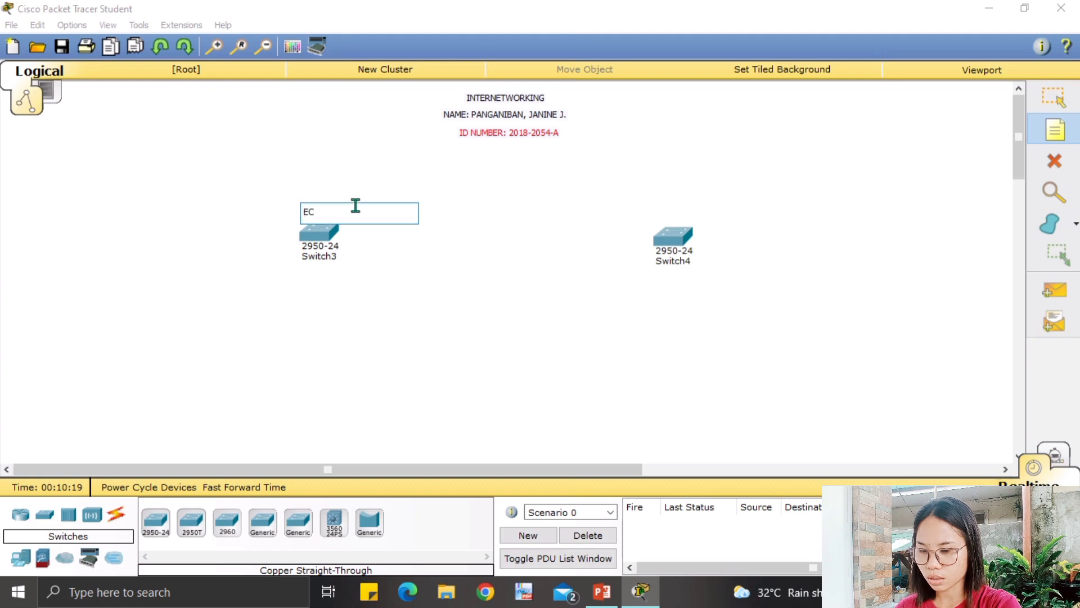
pyautogui.write('E DEP')
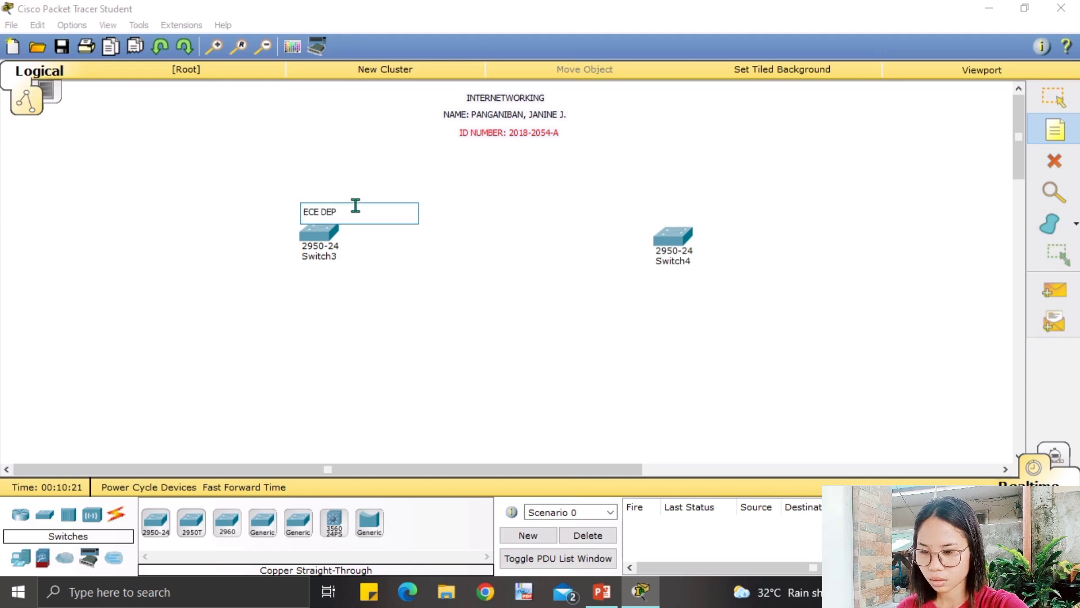
pyautogui.write('T. (')
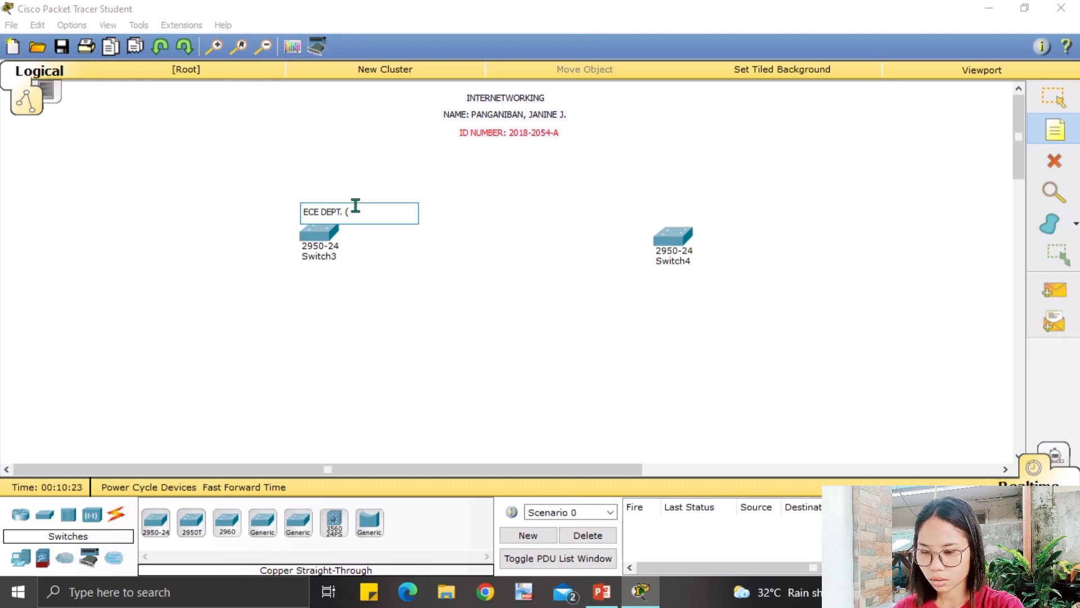
pyautogui.write('NETWORK')
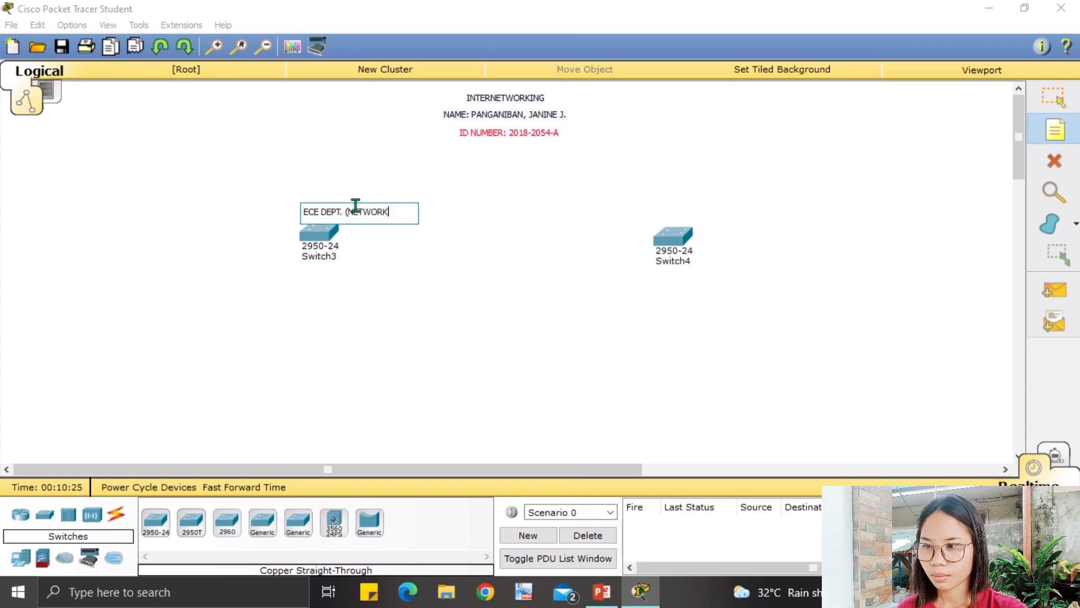
pyautogui.write(')')
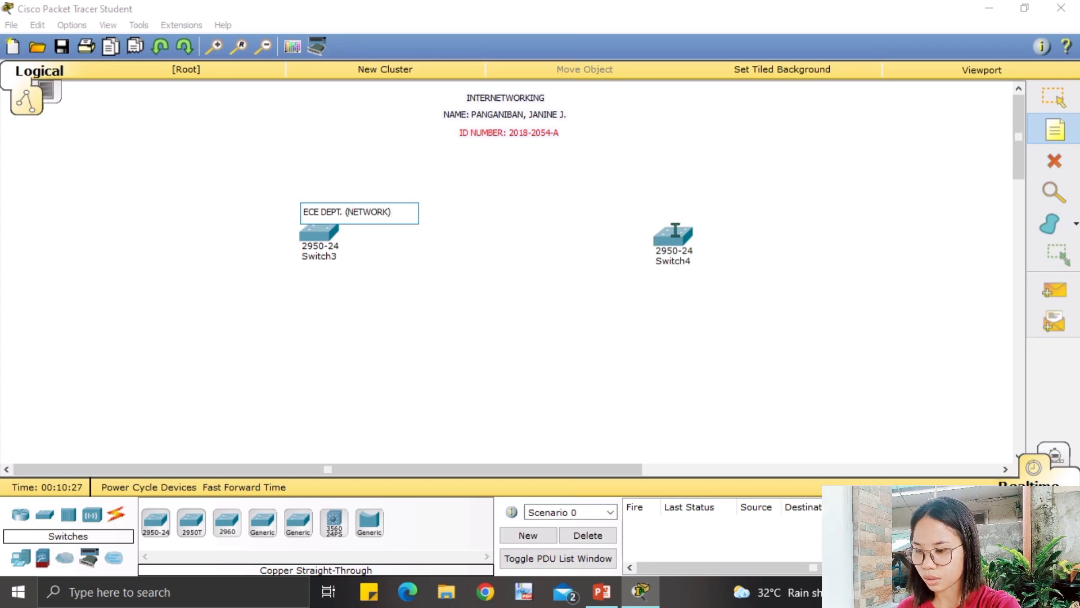
pyautogui.click(652, 215)
pyautogui.write('E')
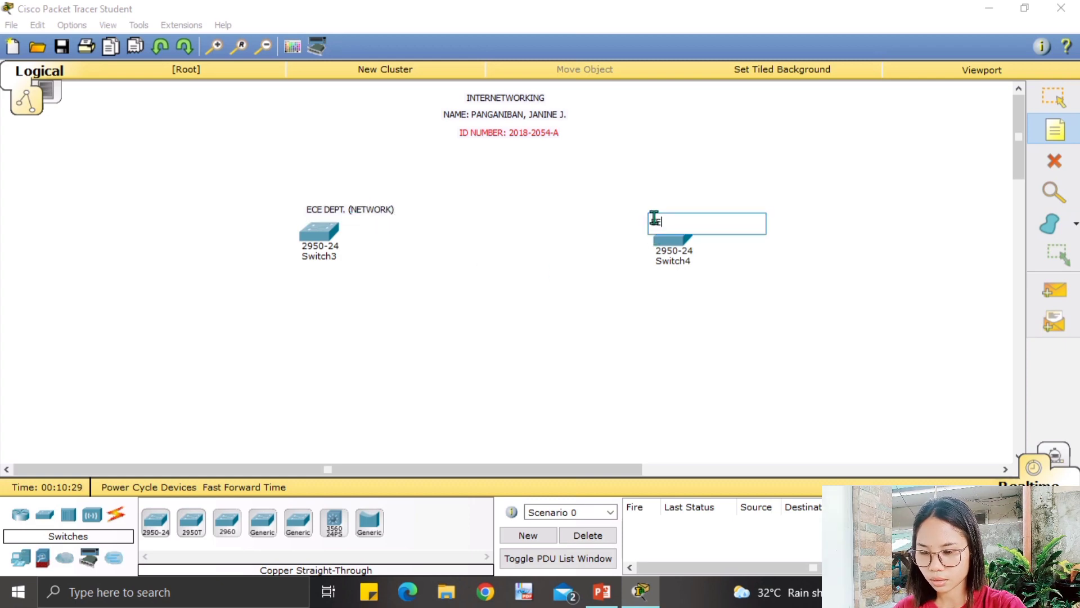
pyautogui.write('CE DEPT.')
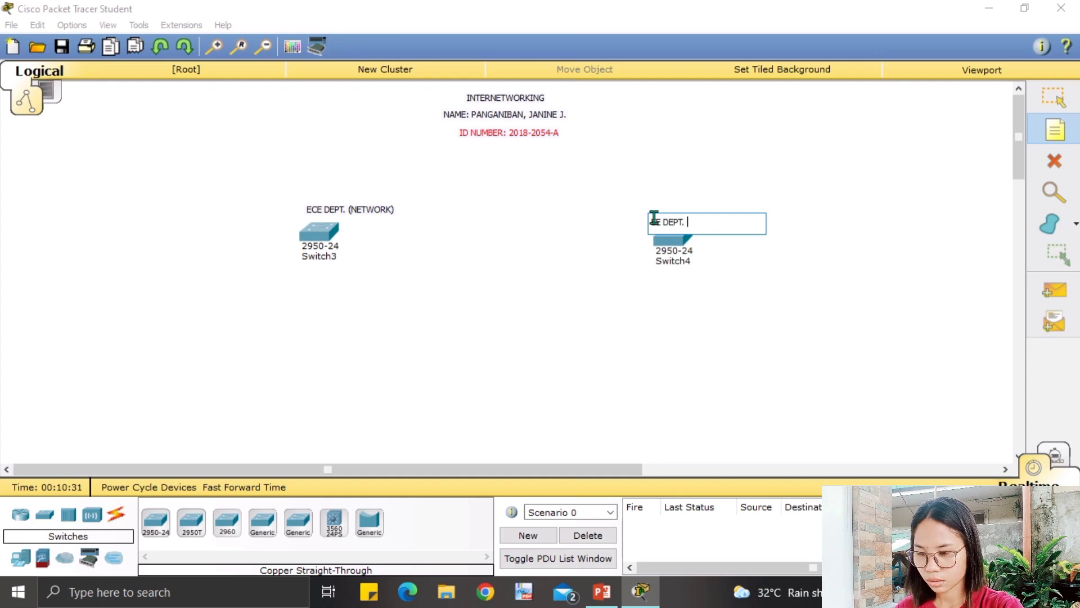
pyautogui.write(' (NET')
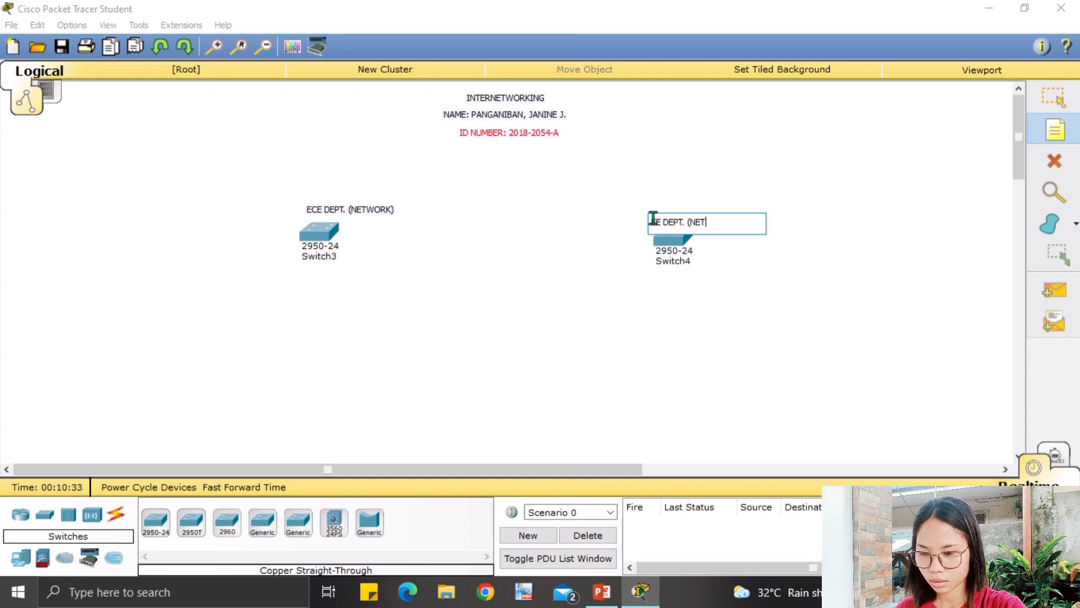
pyautogui.write('WORK')
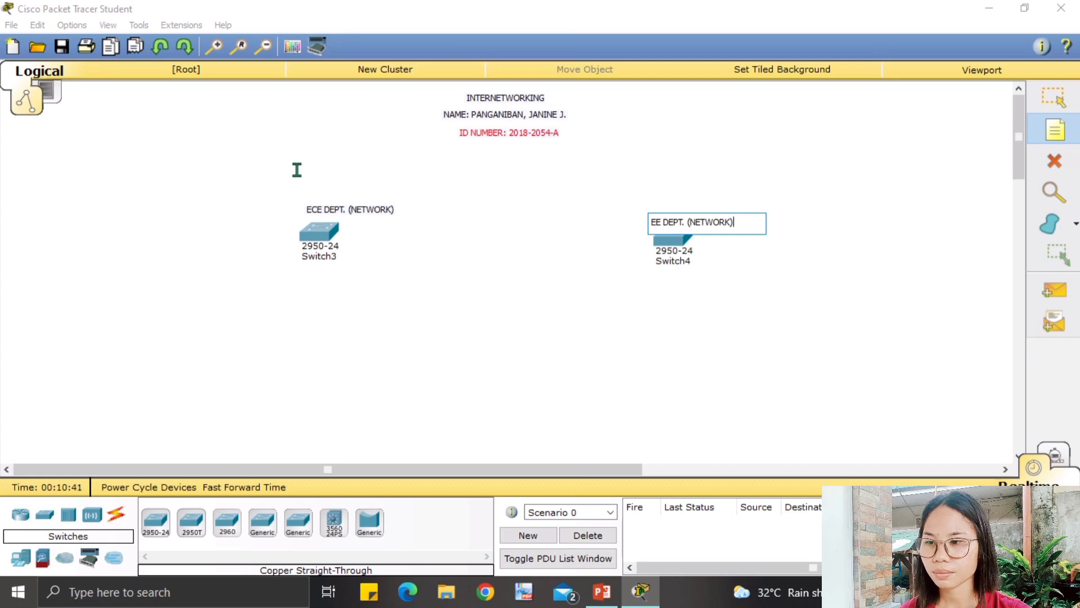
pyautogui.press('Escape')
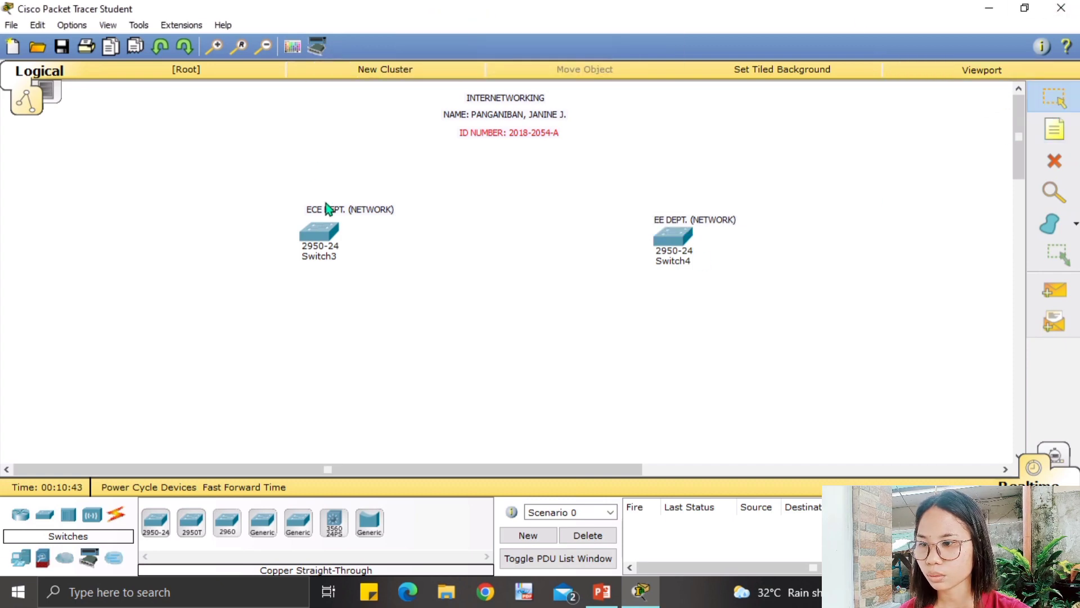
# Reposition the ECE and EE department labels neatly above their switches.
pyautogui.moveTo(326, 203)
pyautogui.mouseDown()
pyautogui.moveTo(284, 204)
pyautogui.moveTo(309, 210)
pyautogui.mouseUp()
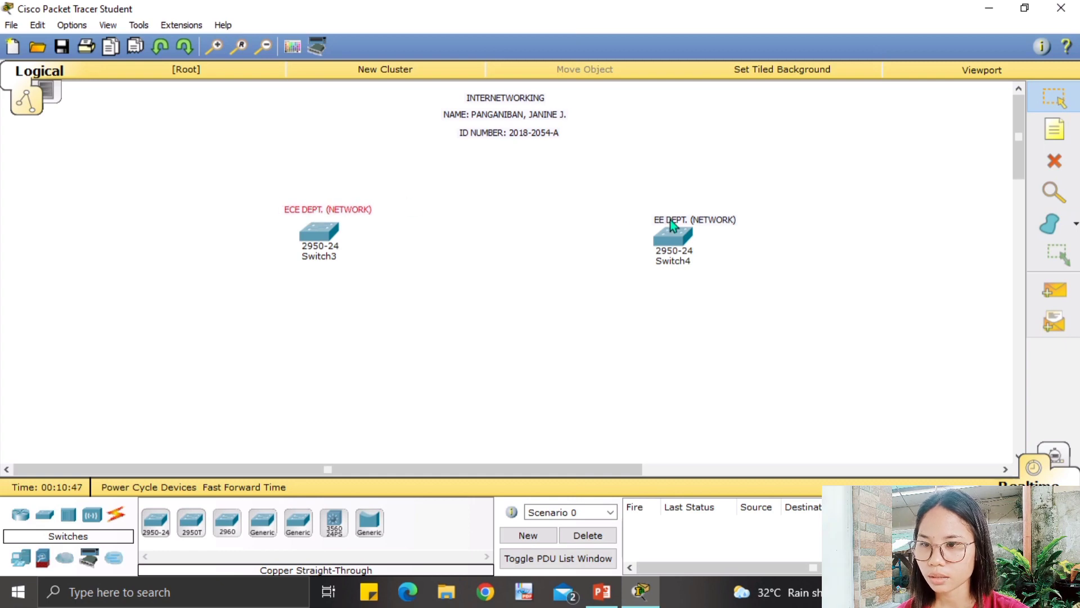
pyautogui.moveTo(671, 220); pyautogui.dragTo(645, 217)
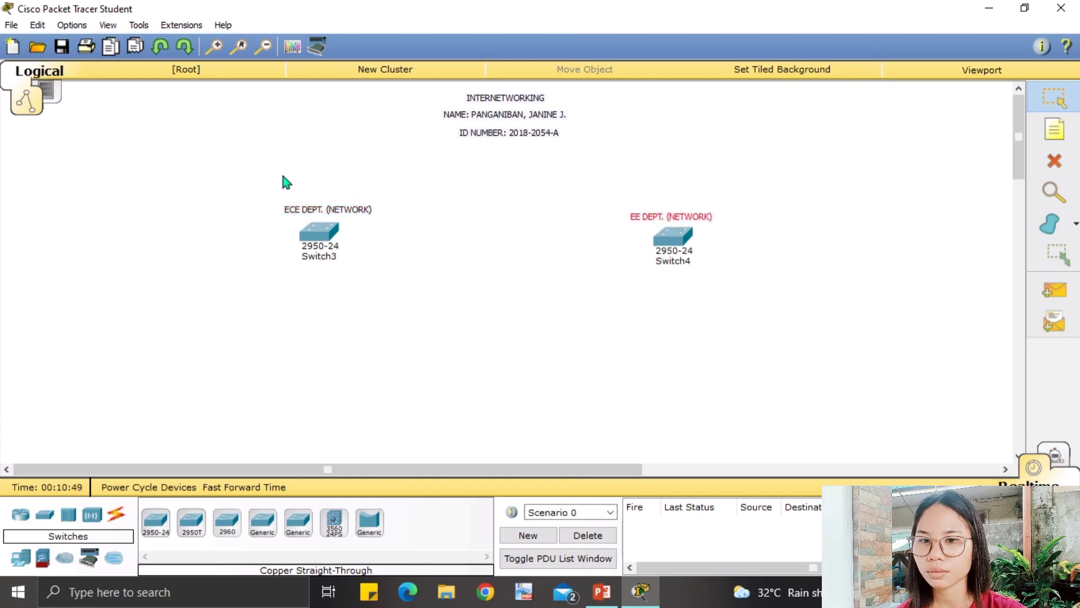
pyautogui.click(1054, 130)
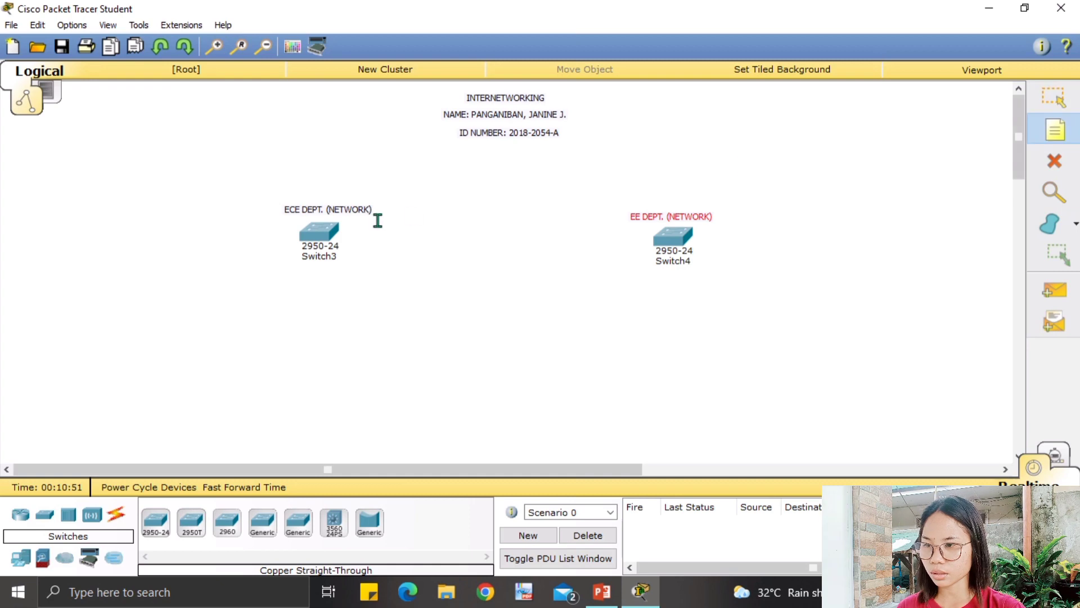
pyautogui.click(293, 177)
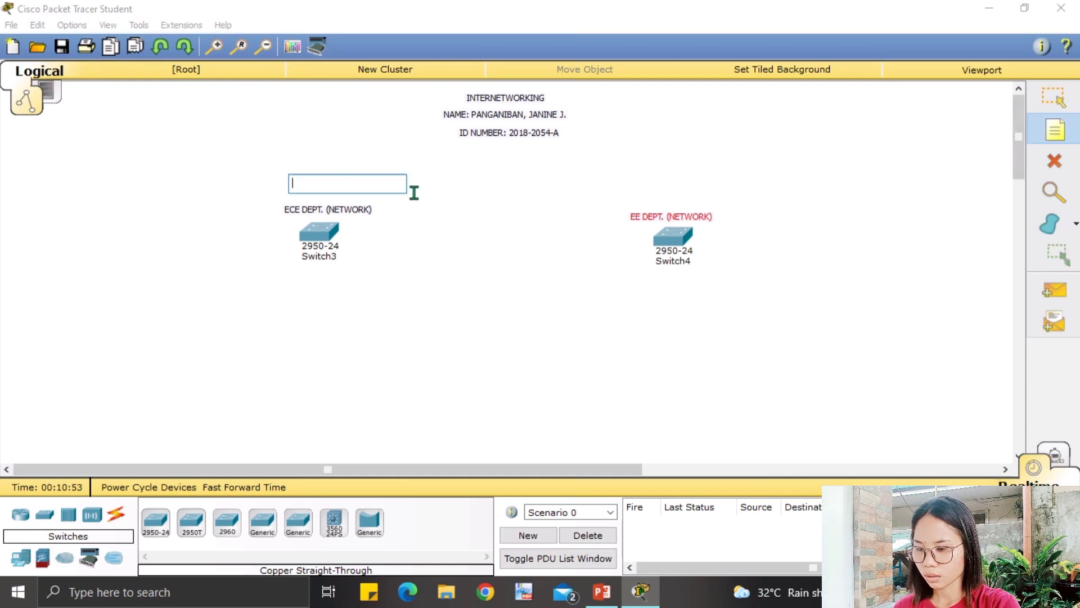
# Write NETWORK1: 54.0.0.0/8 in the note above the ECE DEPT. label.
pyautogui.write('NETW')
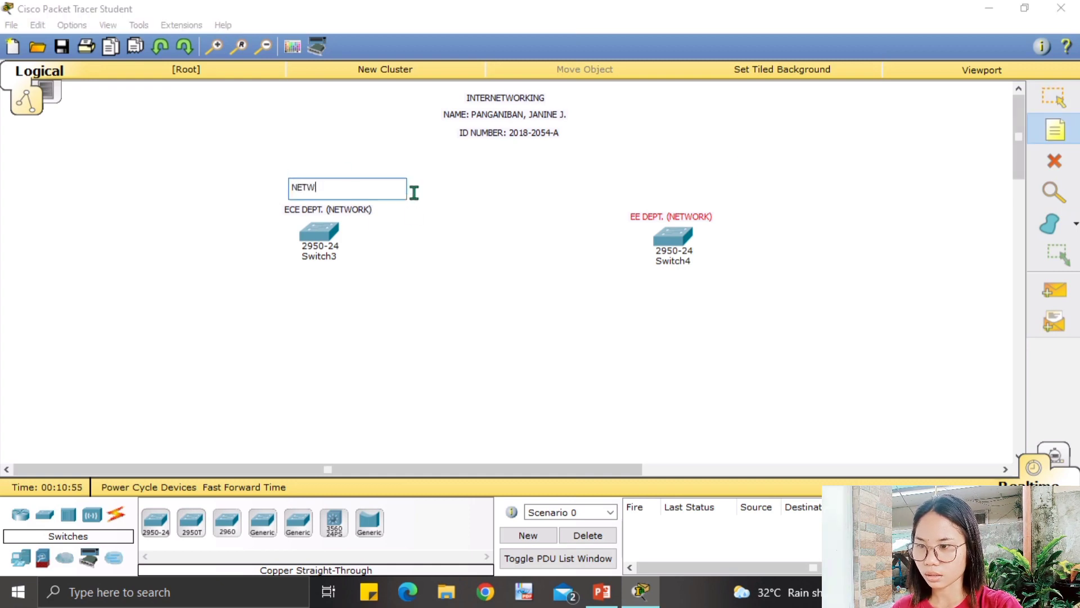
pyautogui.write('ORK1')
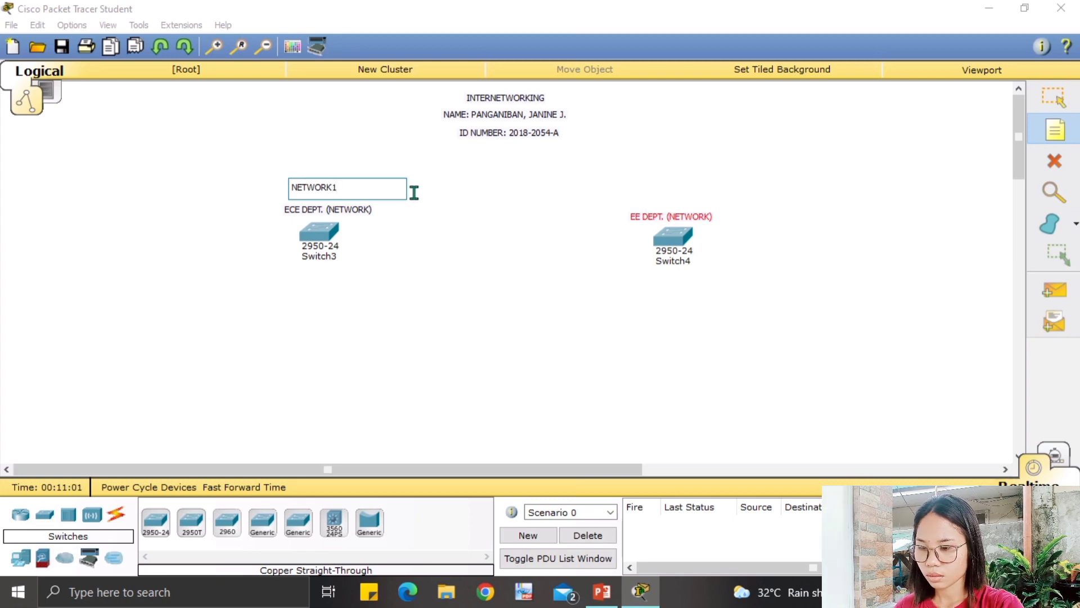
pyautogui.write(': 54')
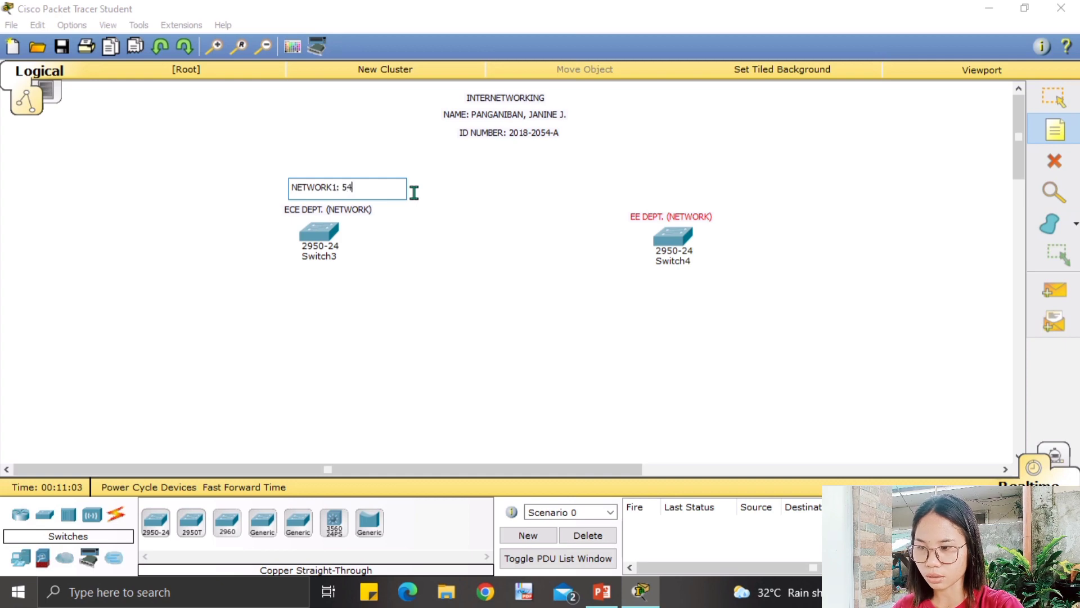
pyautogui.write('.0')
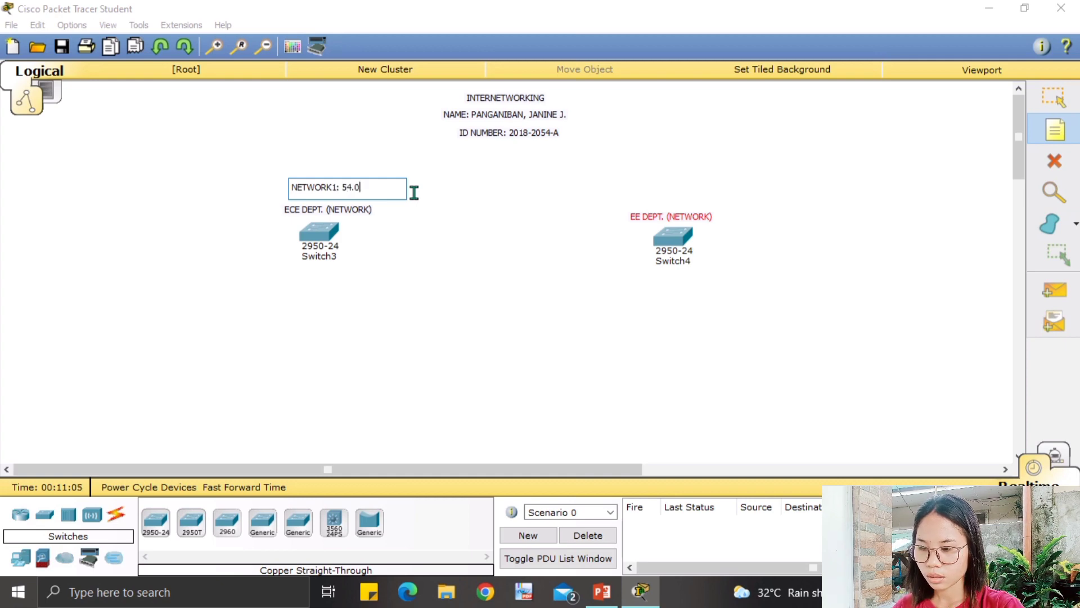
pyautogui.write('.0.')
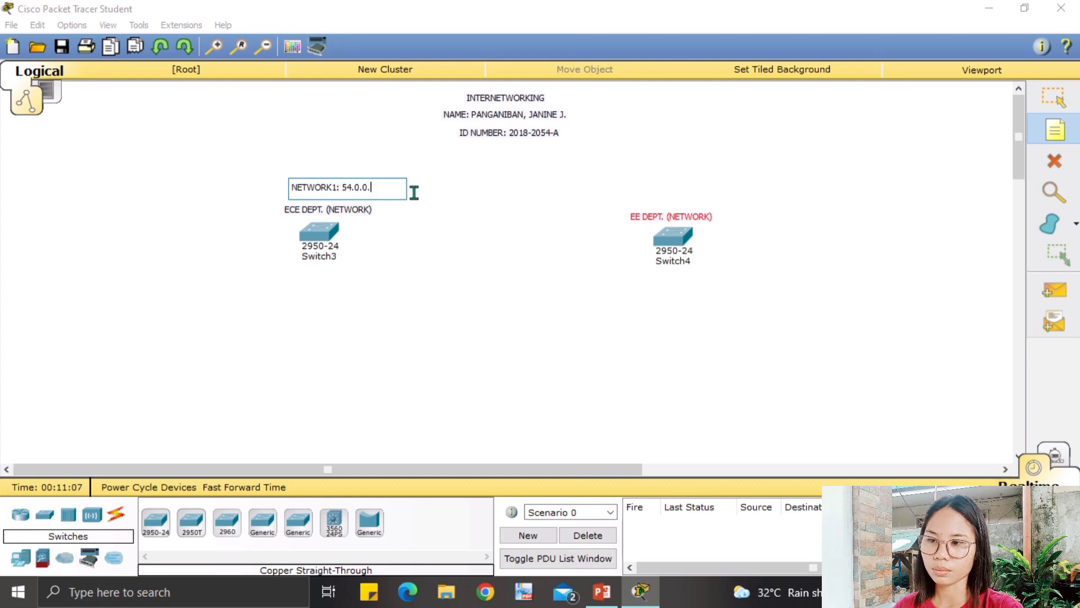
pyautogui.write('0')
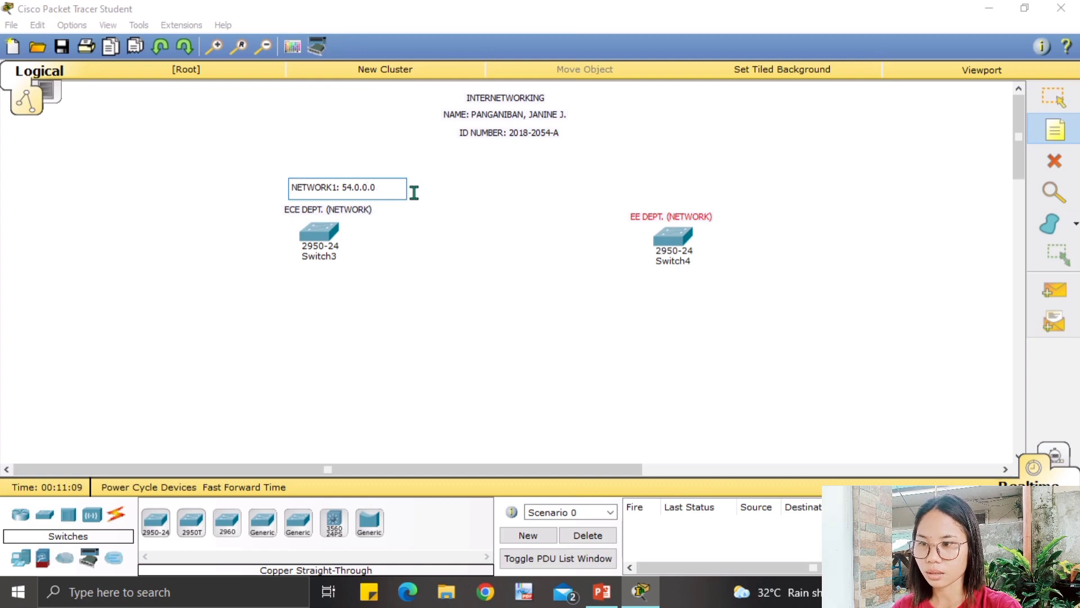
pyautogui.write('/8')
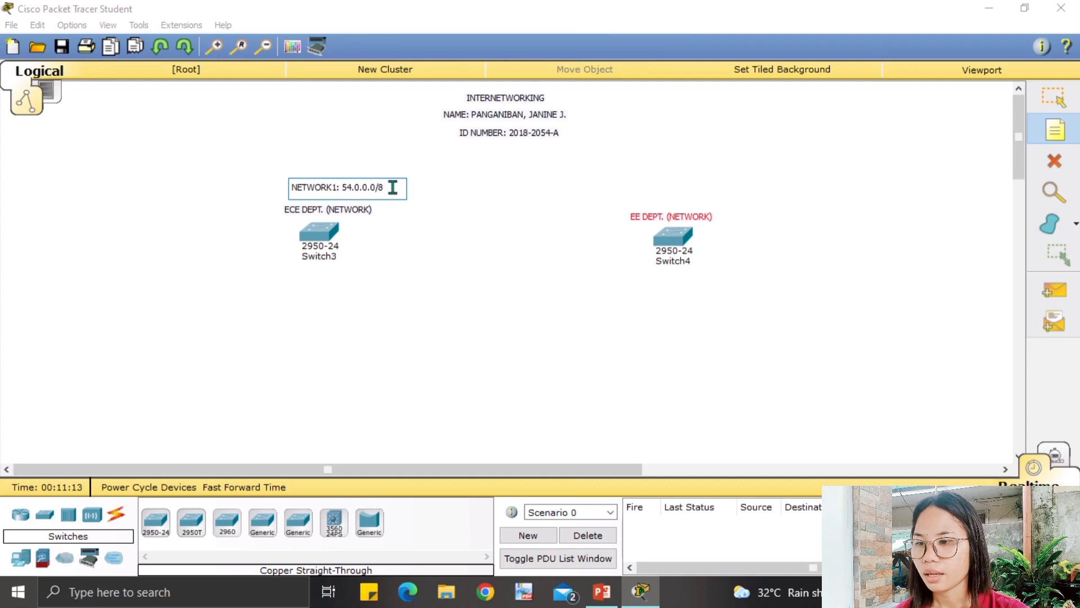
pyautogui.click(387, 225)
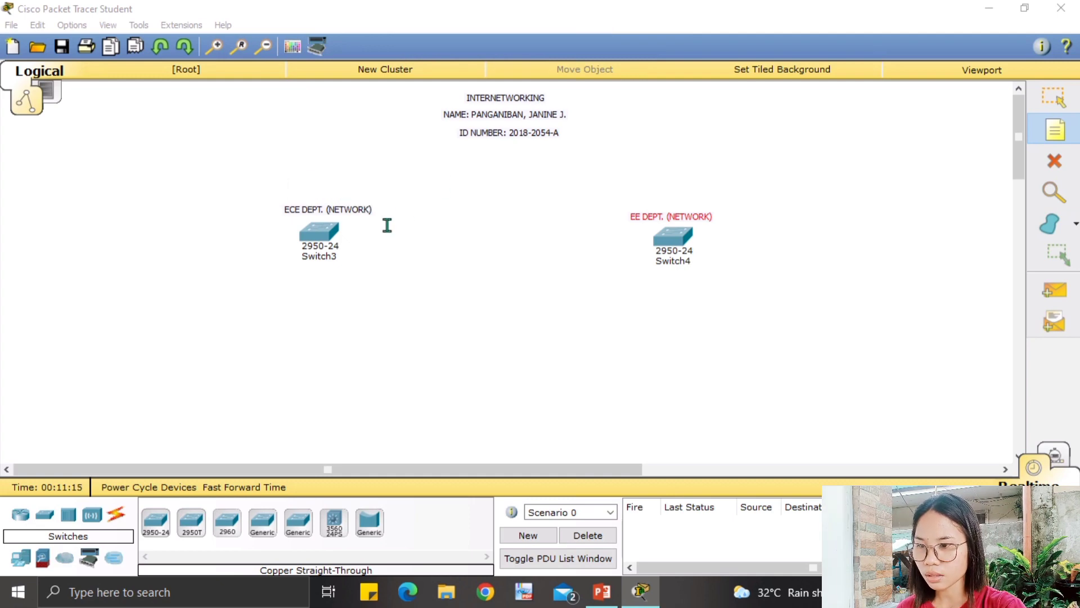
# Add a note reading IP RANGE: 54.0.0.0 to 54.255.255.254.
pyautogui.write('I')
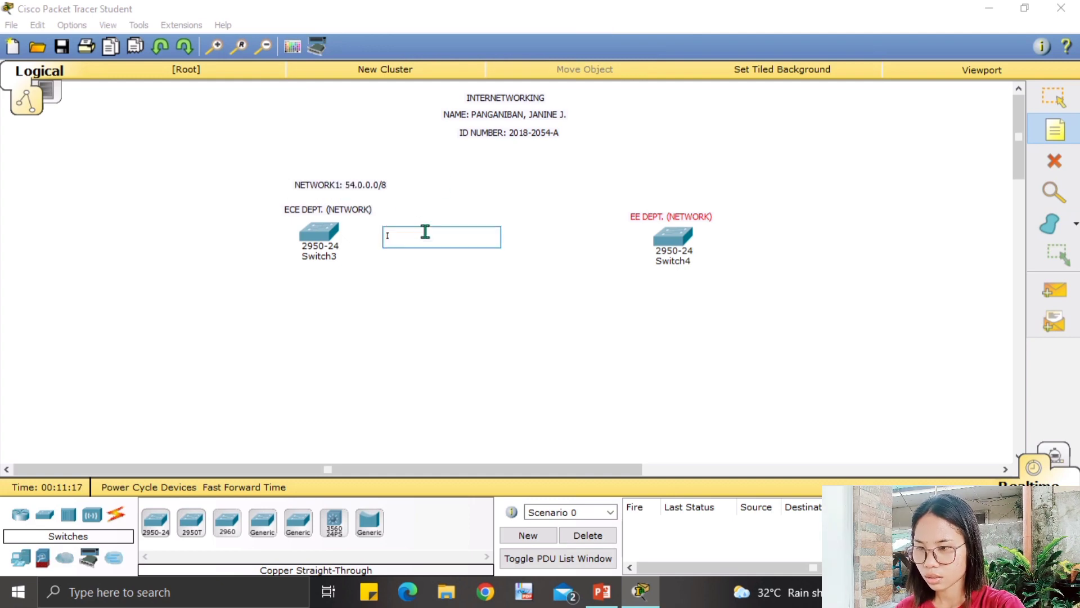
pyautogui.write('P RA')
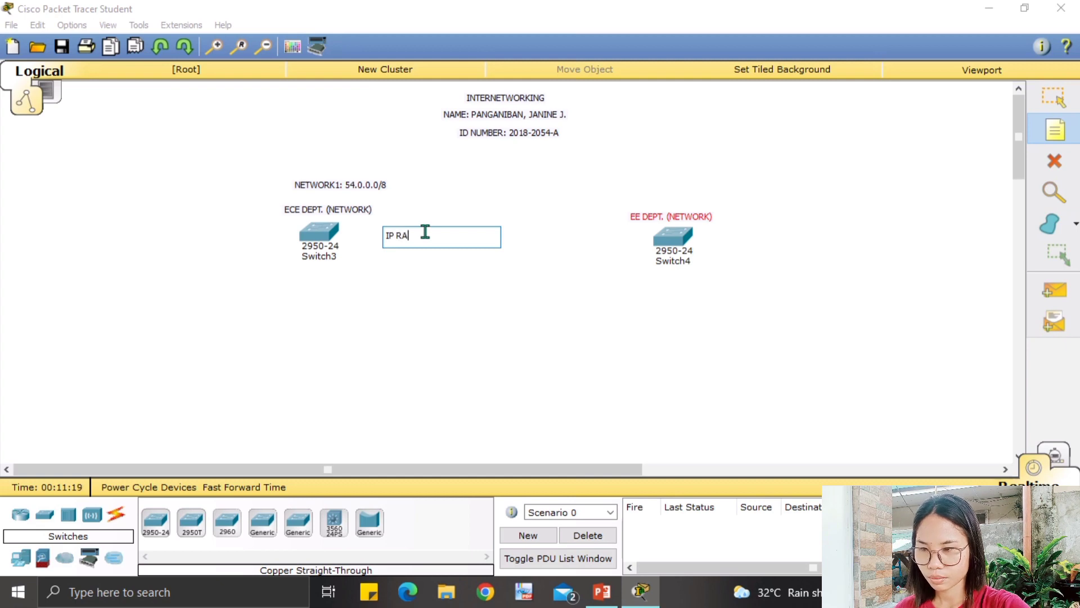
pyautogui.write('NGE')
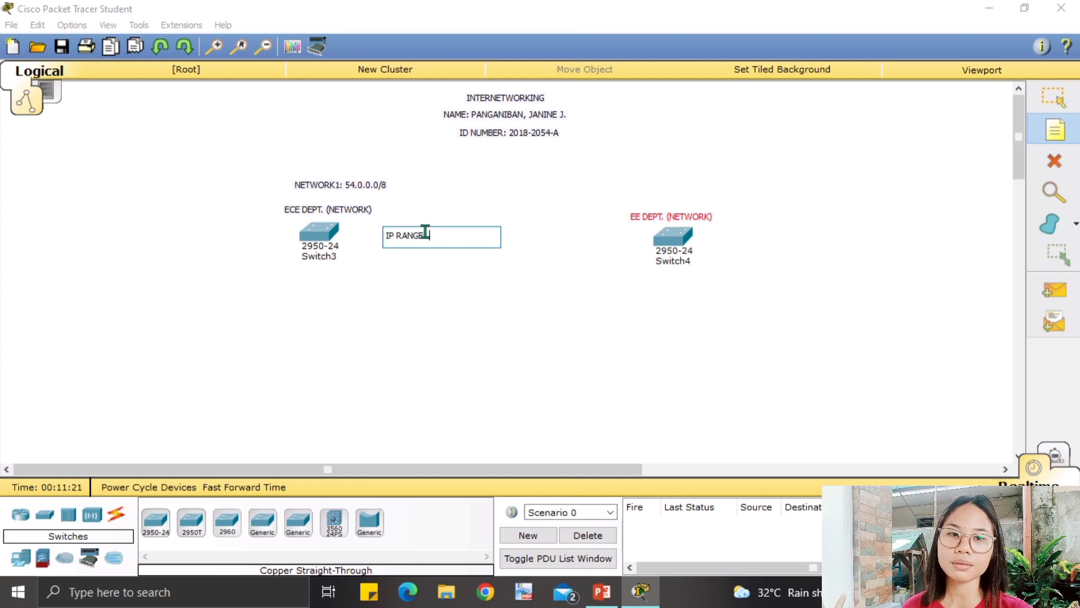
pyautogui.write(': ')
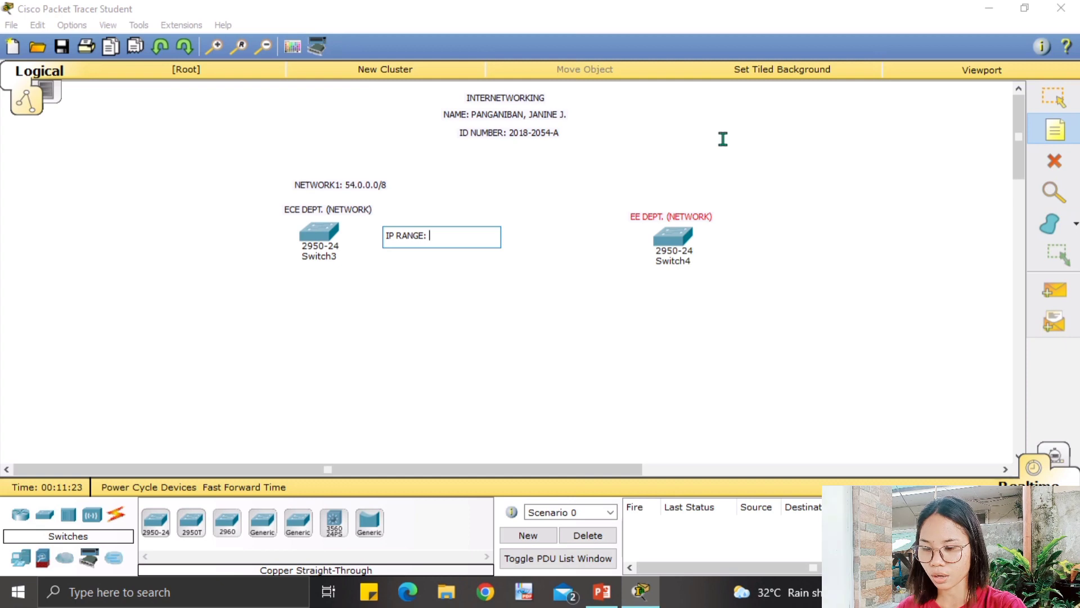
pyautogui.write('54')
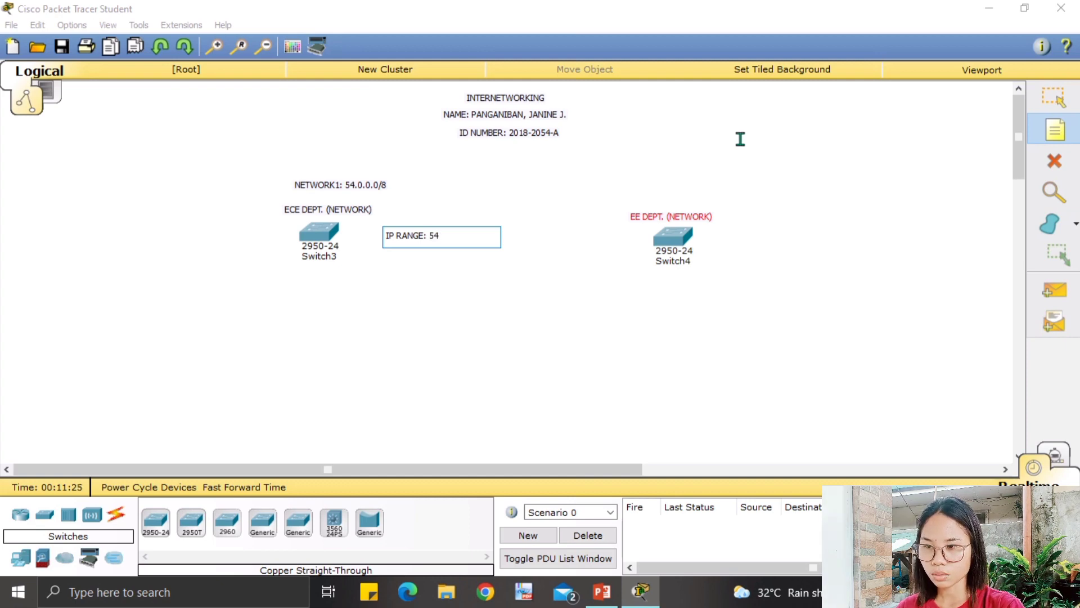
pyautogui.write('.0.0.0')
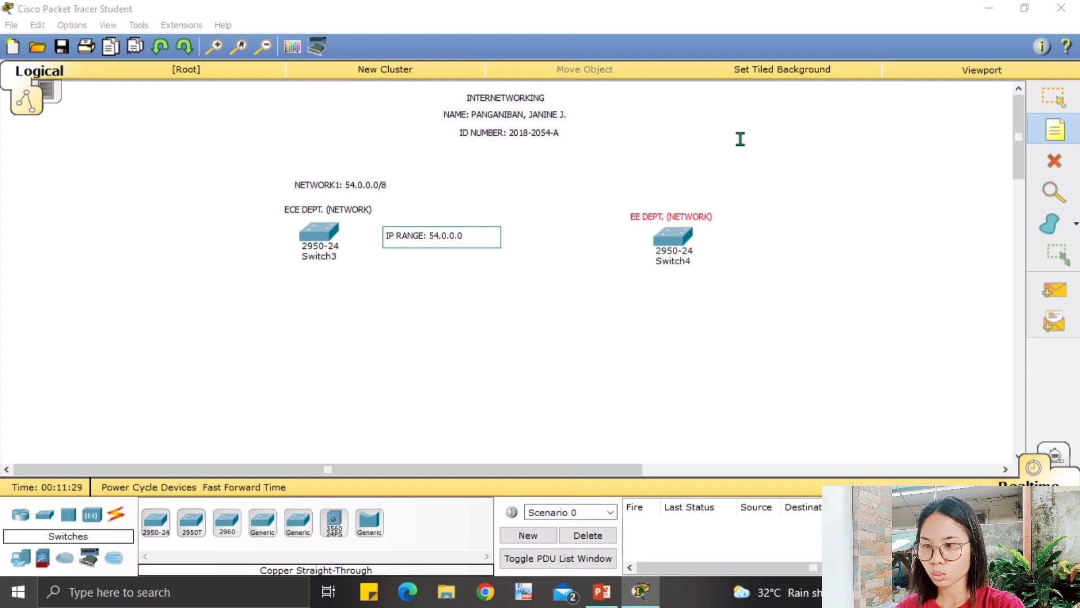
pyautogui.write(' TO')
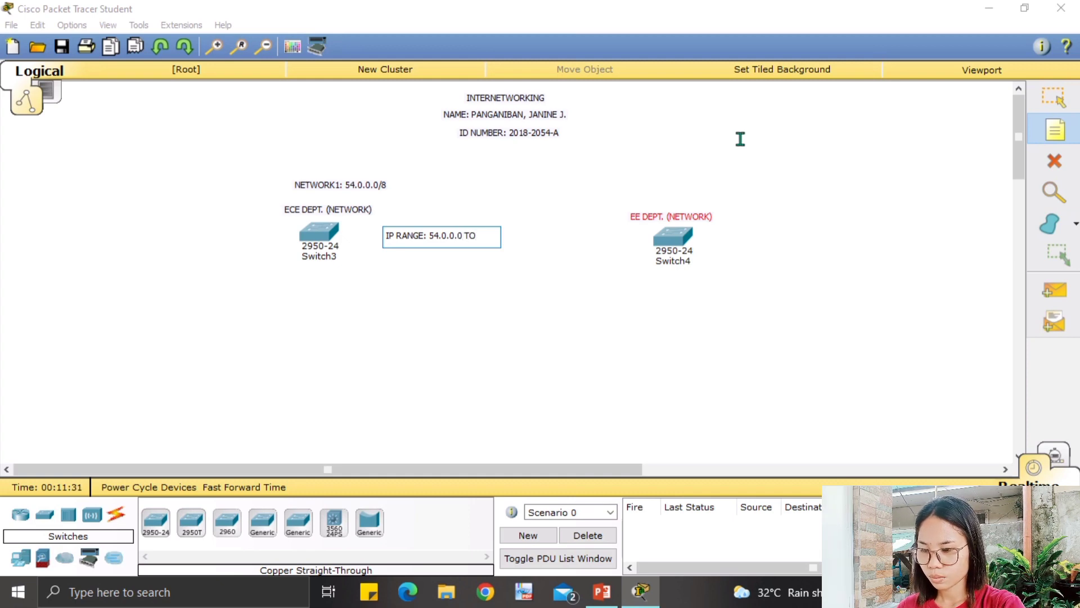
pyautogui.press('BackSpace')
pyautogui.press('BackSpace')
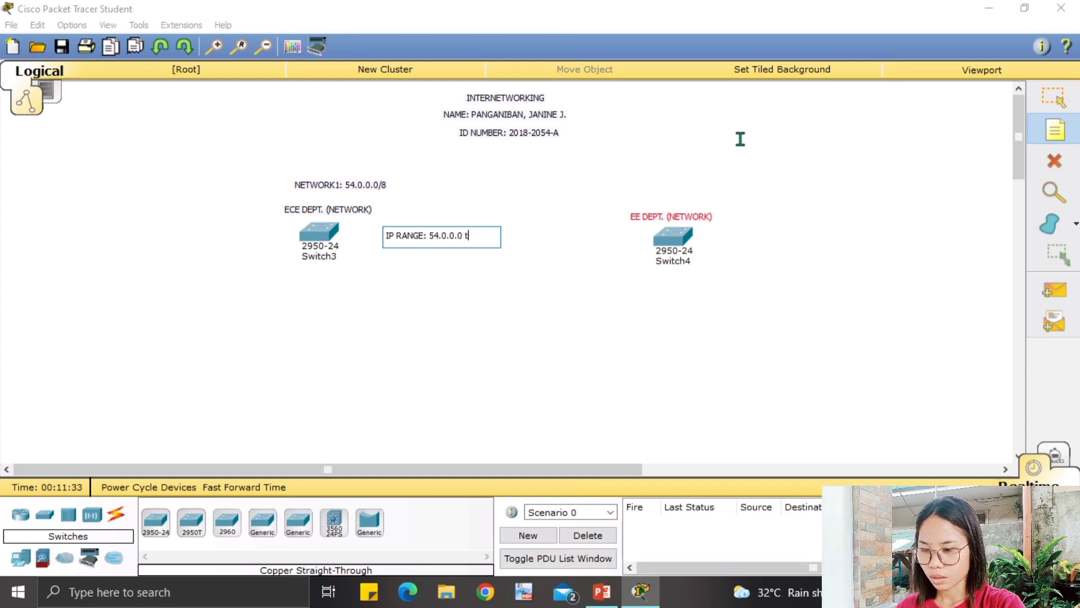
pyautogui.write('to 5')
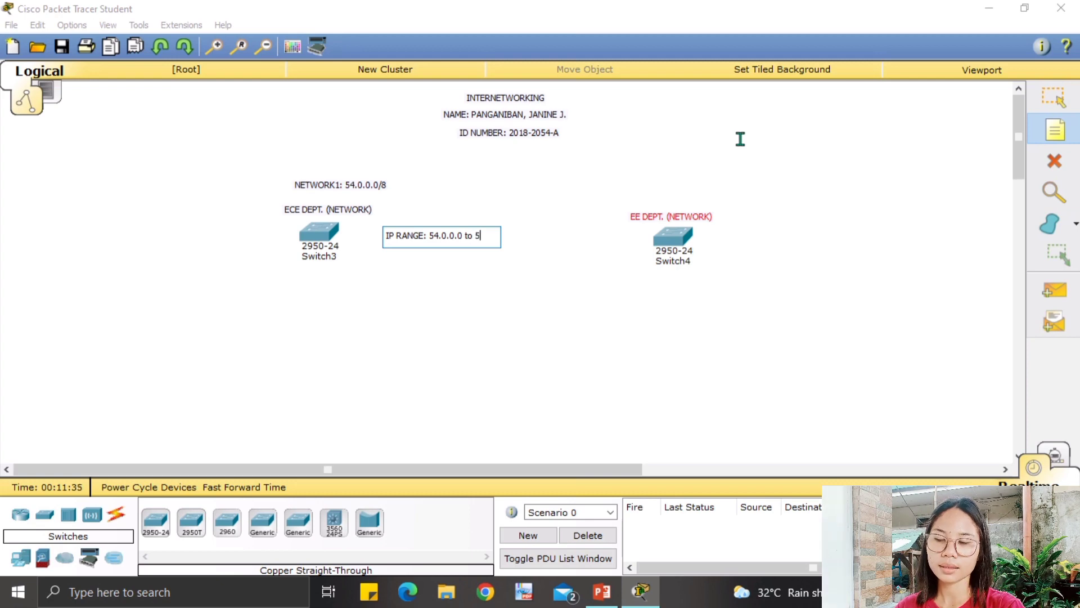
pyautogui.write('4.')
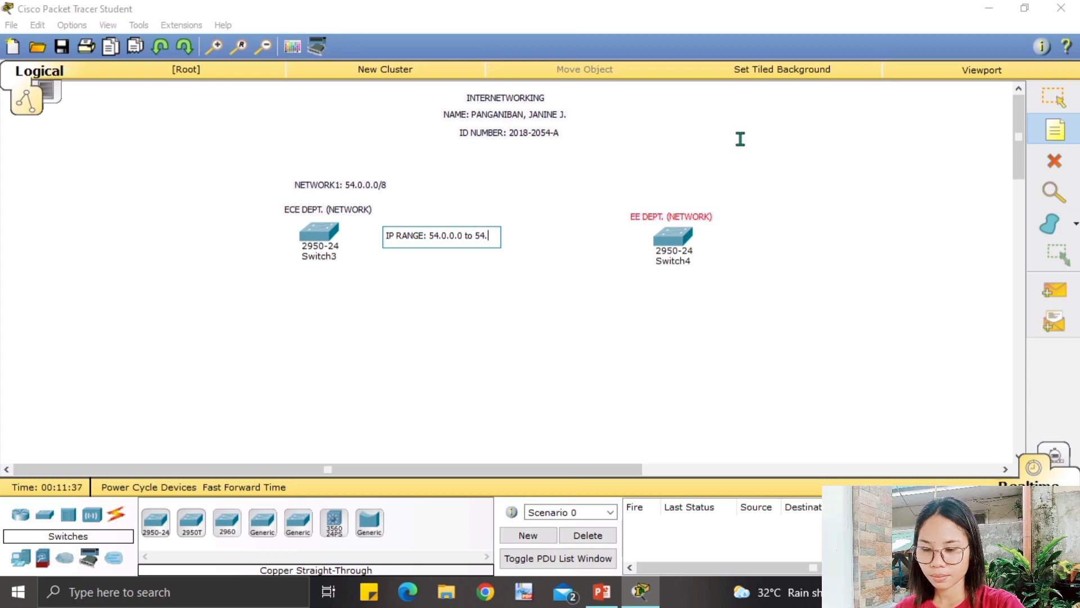
pyautogui.write('255')
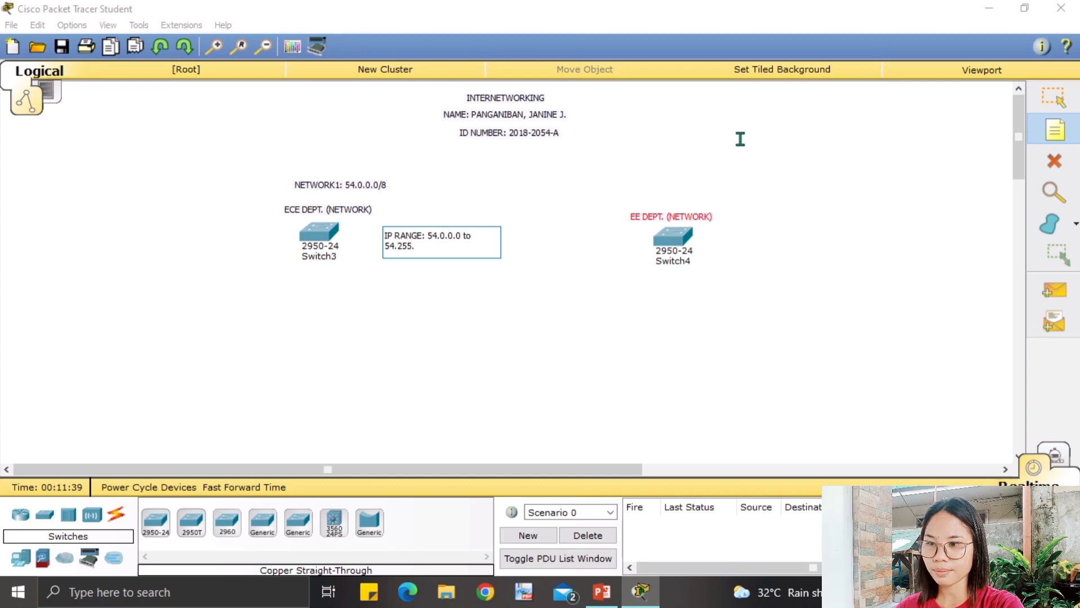
pyautogui.write('.255')
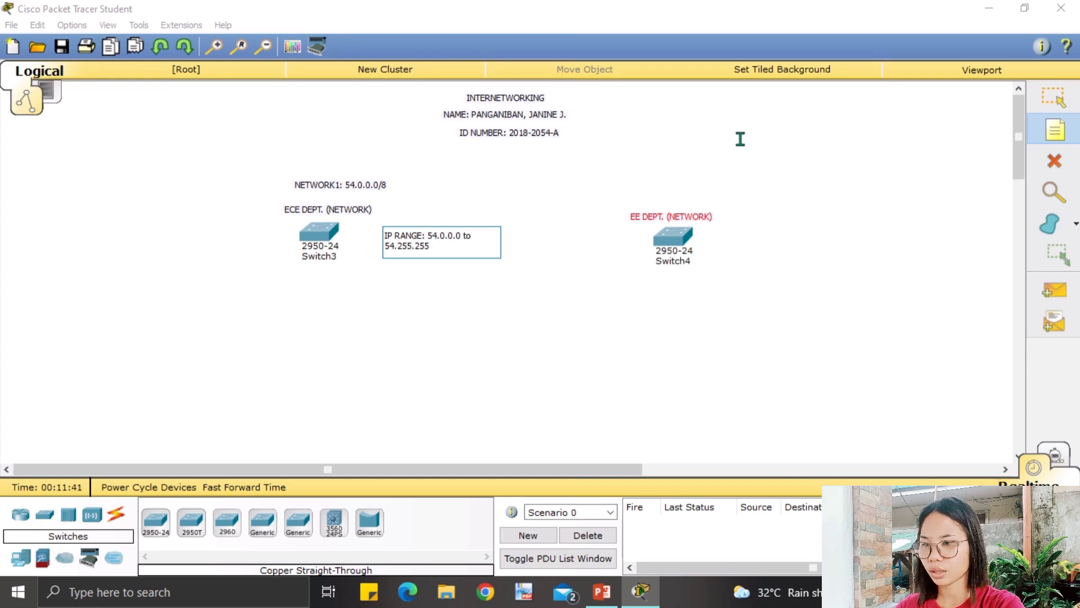
pyautogui.write('.254')
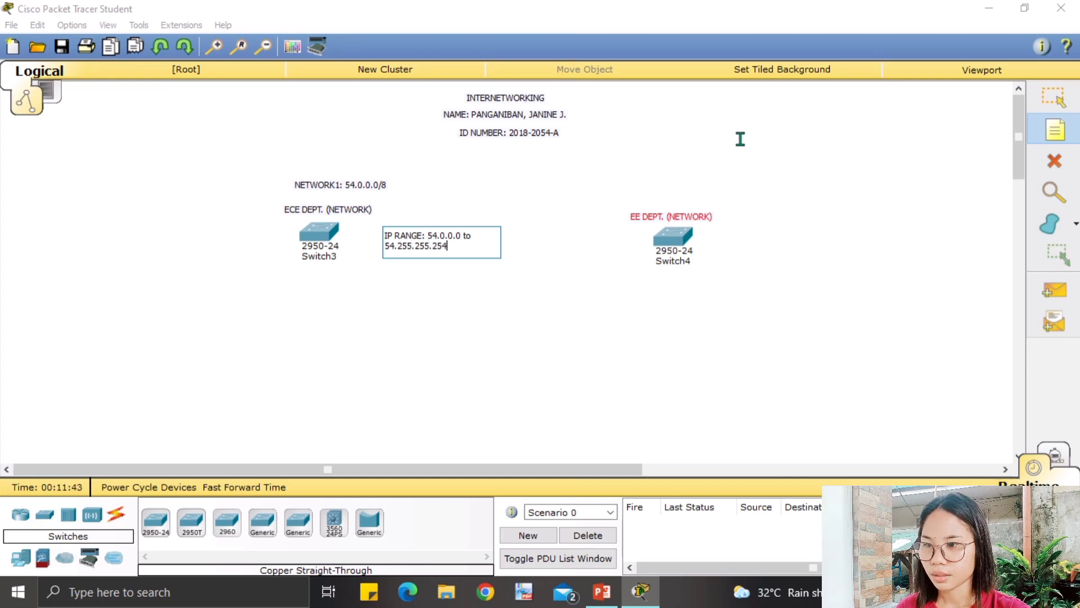
pyautogui.click(397, 270)
pyautogui.click(1055, 97)
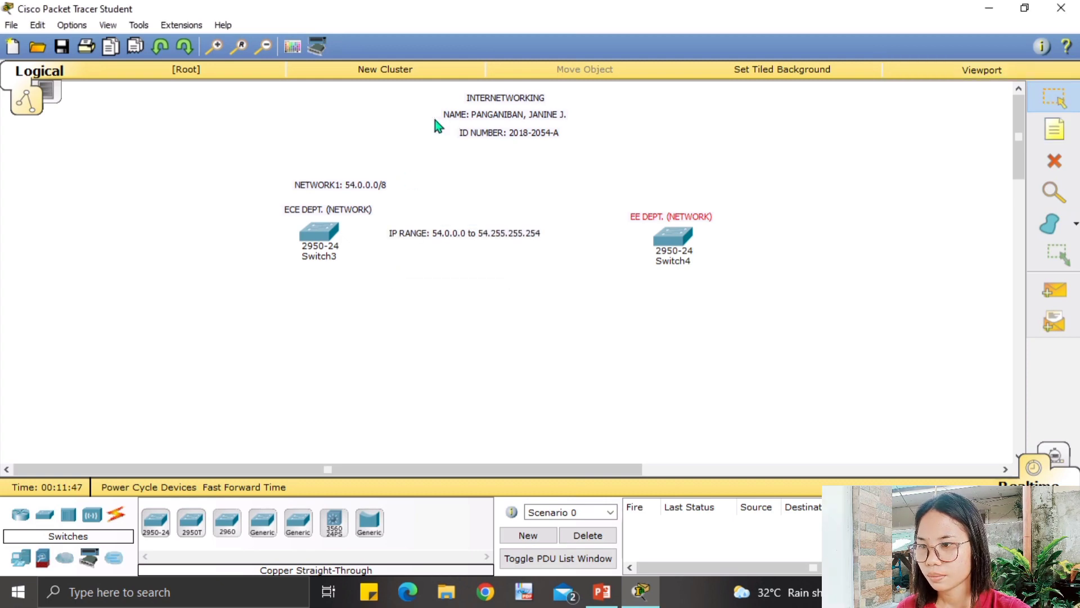
# Move NETWORK1 higher and place the IP RANGE note directly beneath it.
pyautogui.moveTo(327, 188); pyautogui.dragTo(320, 163)
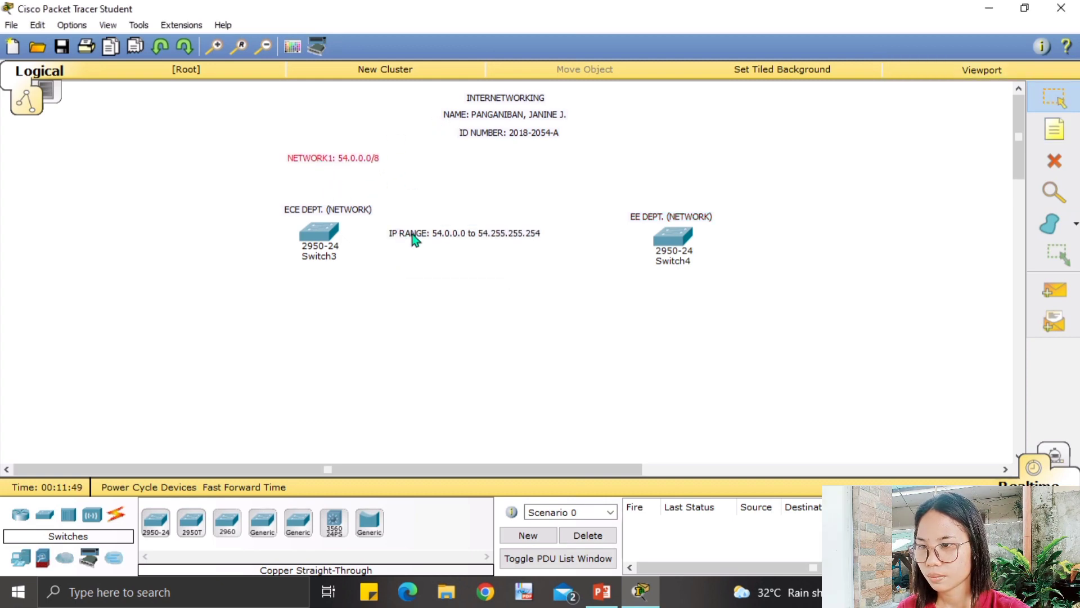
pyautogui.moveTo(411, 234); pyautogui.dragTo(287, 175)
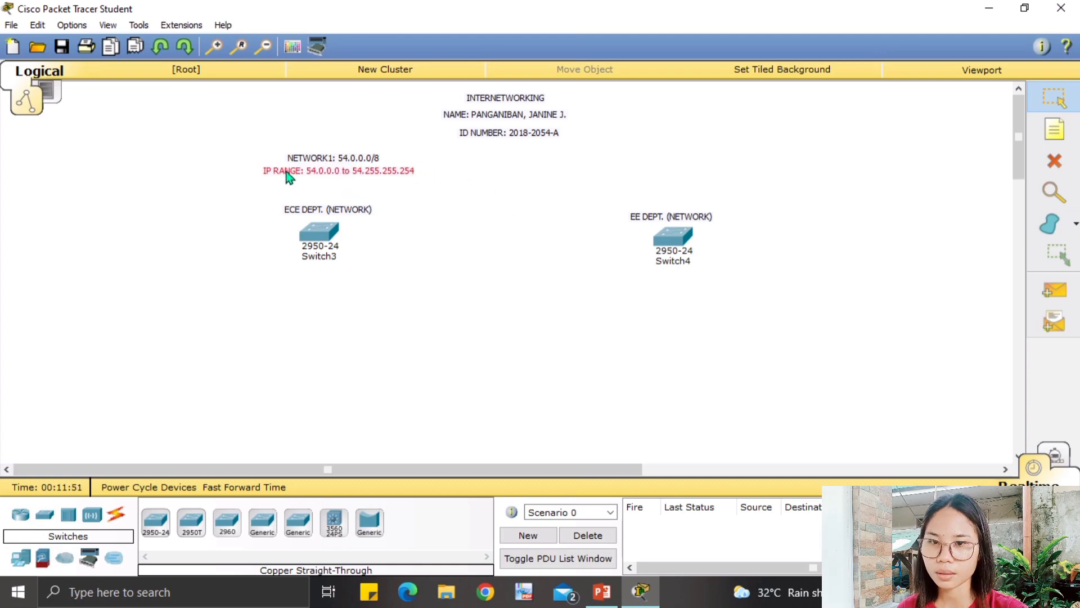
pyautogui.click(424, 240)
pyautogui.click(1055, 129)
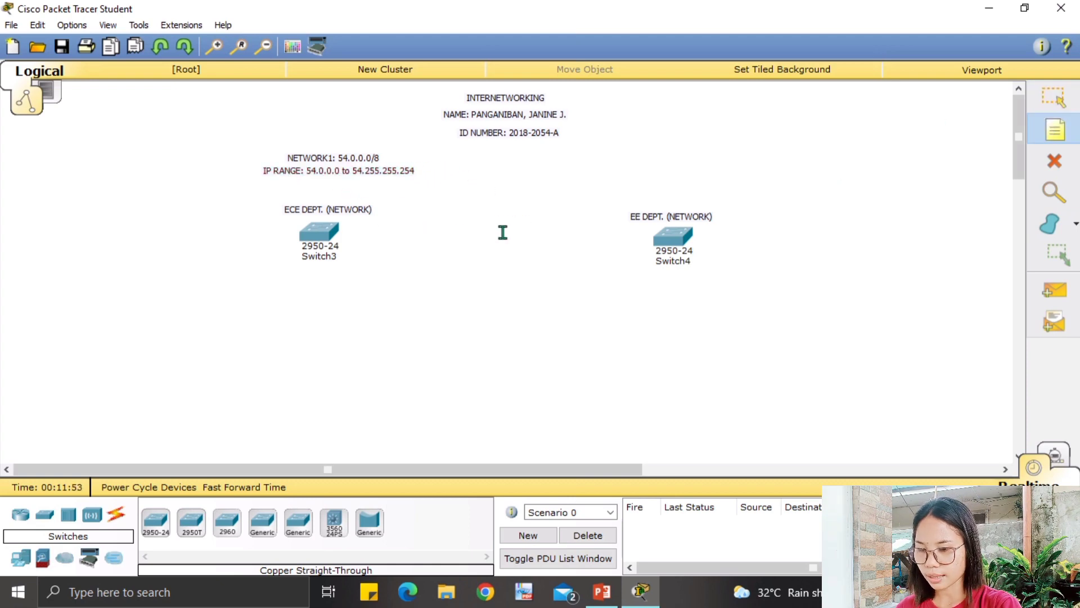
pyautogui.click(420, 220)
# Add a note reading BROADCAST ADD: 54.255.255.255.
pyautogui.write('b')
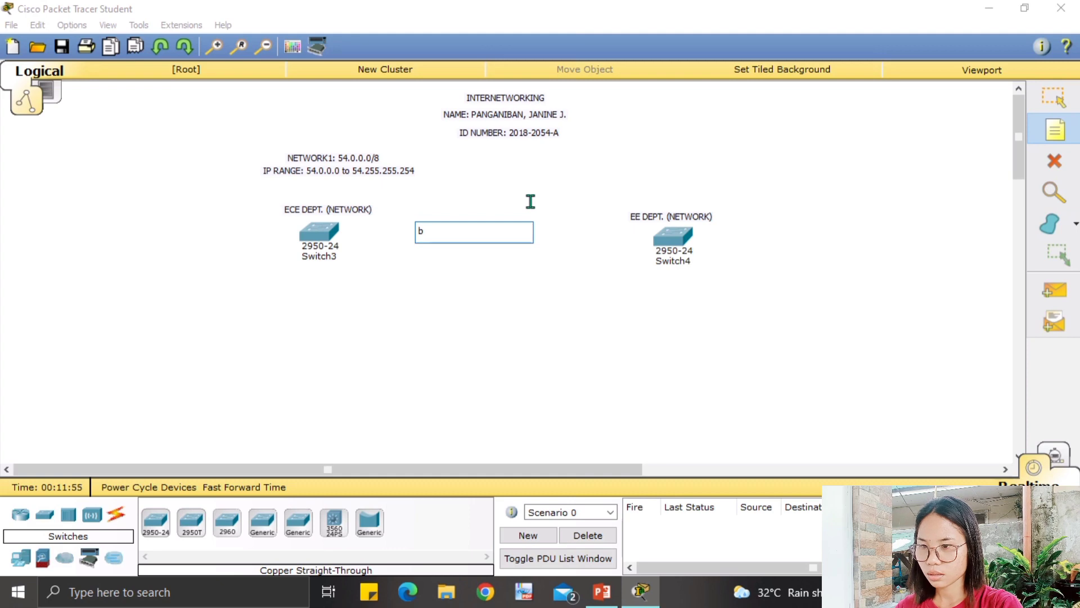
pyautogui.write('ROAC')
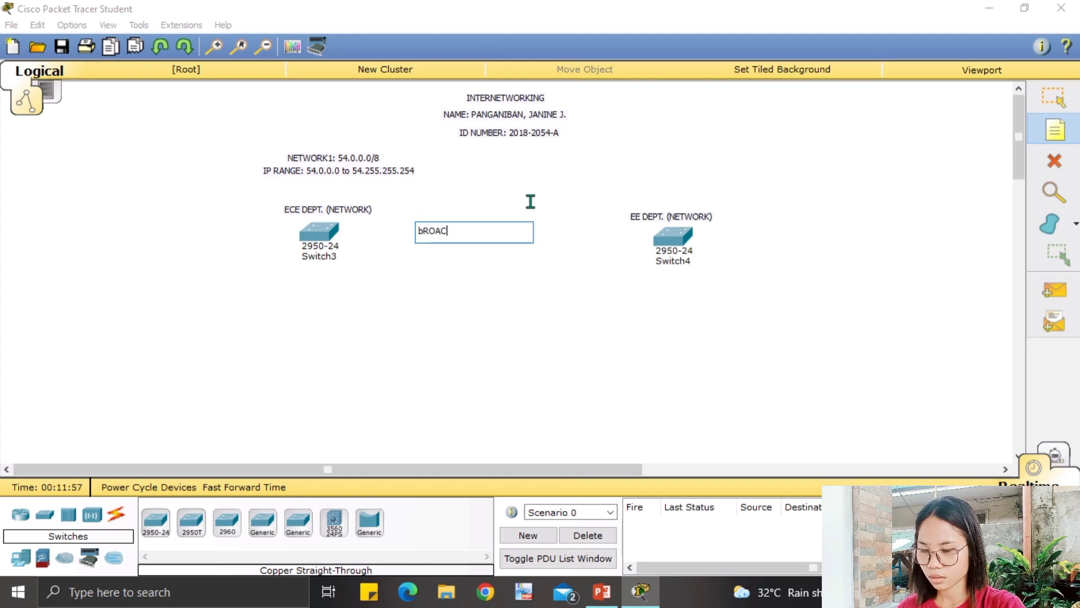
pyautogui.press('BackSpace')
pyautogui.press('BackSpace')
pyautogui.press('BackSpace')
pyautogui.press('BackSpace')
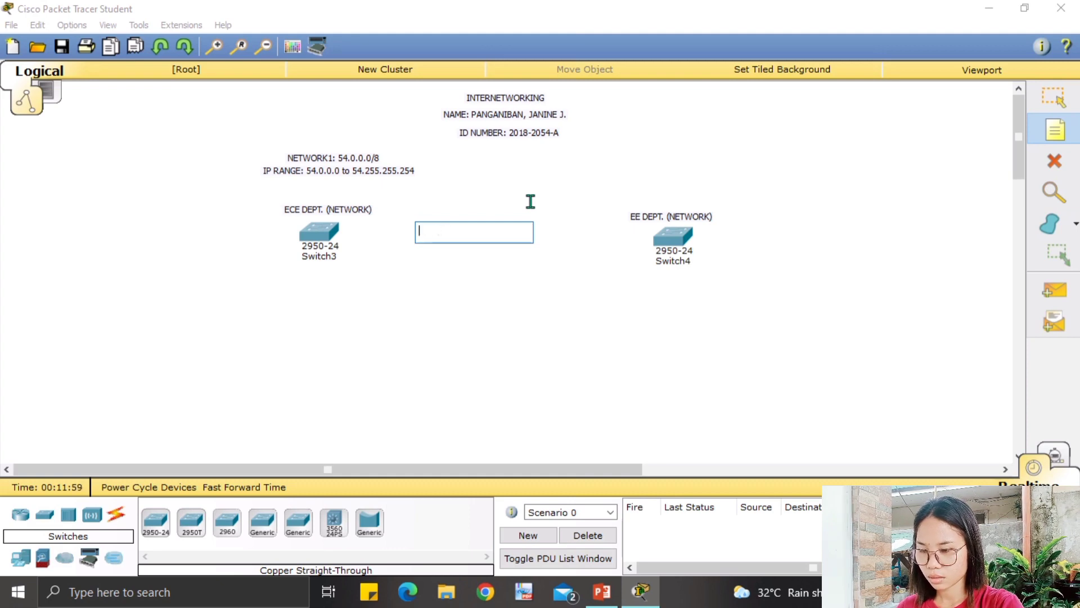
pyautogui.write('b')
pyautogui.press('BackSpace')
pyautogui.write('BRA')
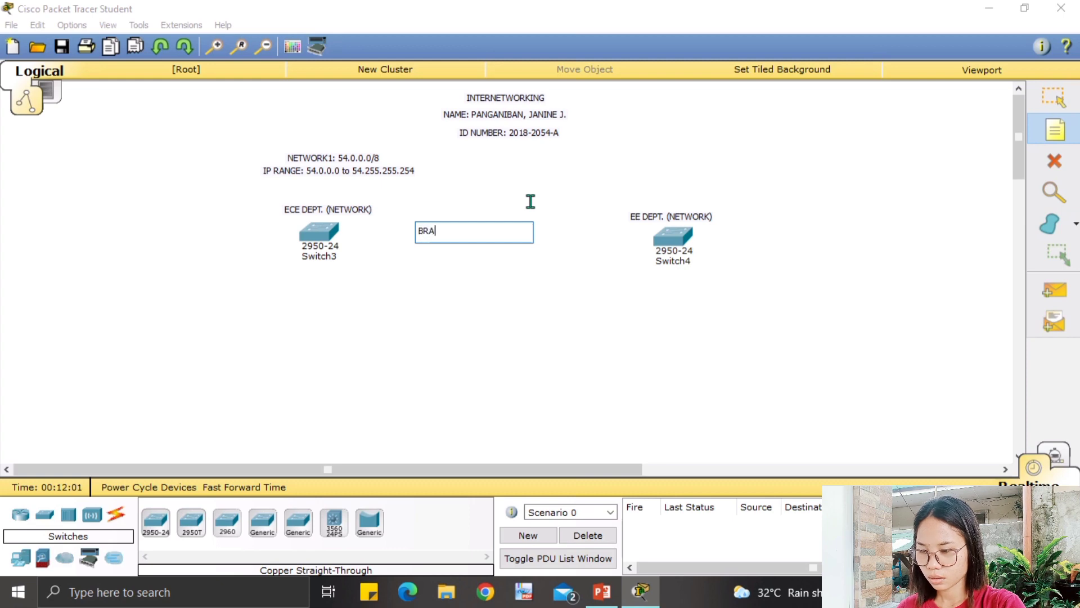
pyautogui.press('BackSpace')
pyautogui.write('OAD')
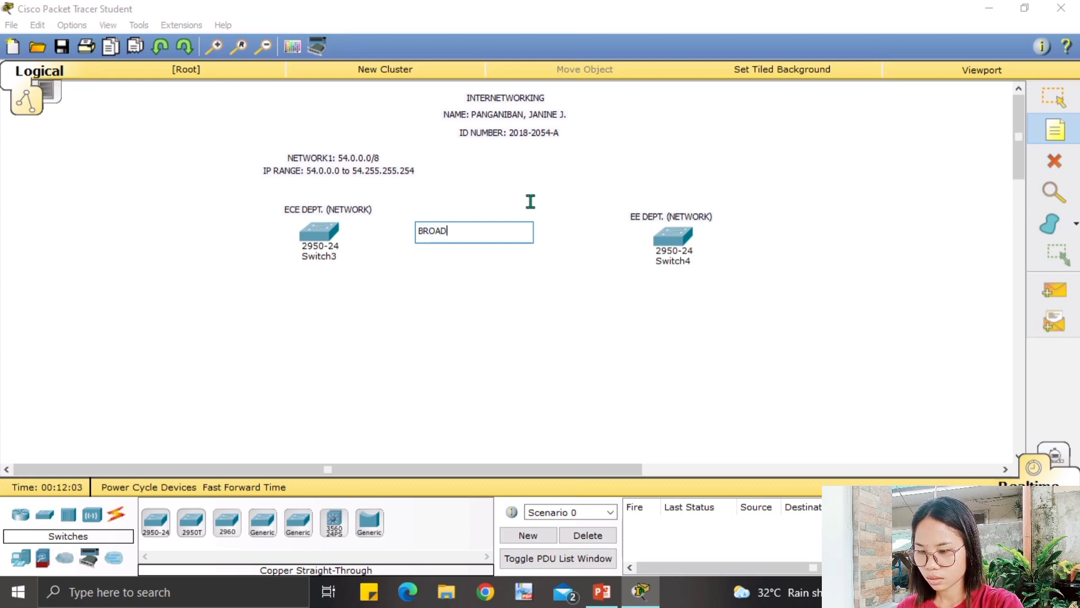
pyautogui.write('CAST AD')
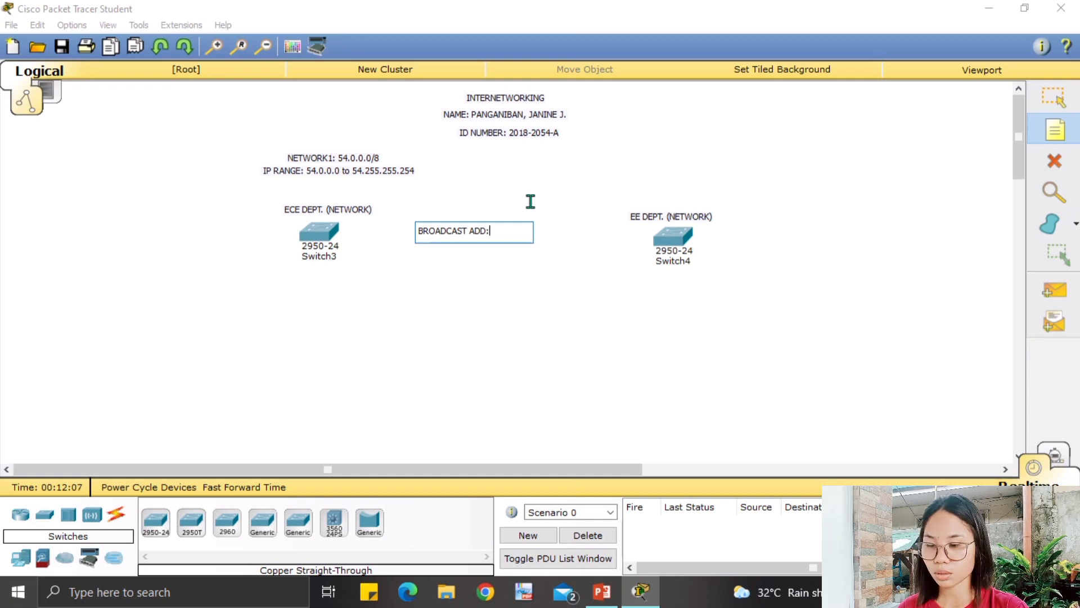
pyautogui.write('D: ')
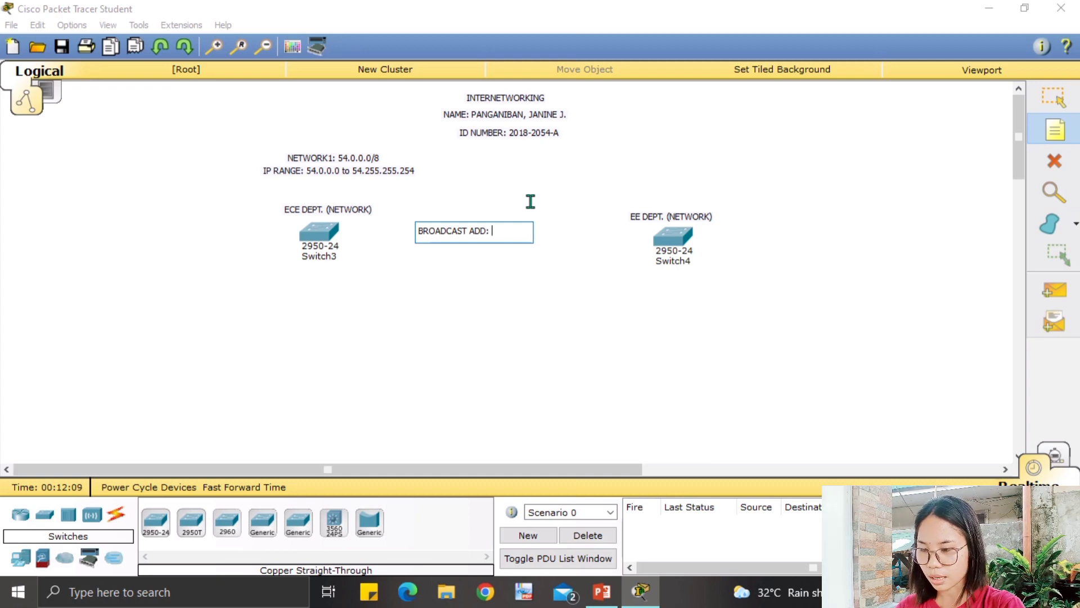
pyautogui.write('54.')
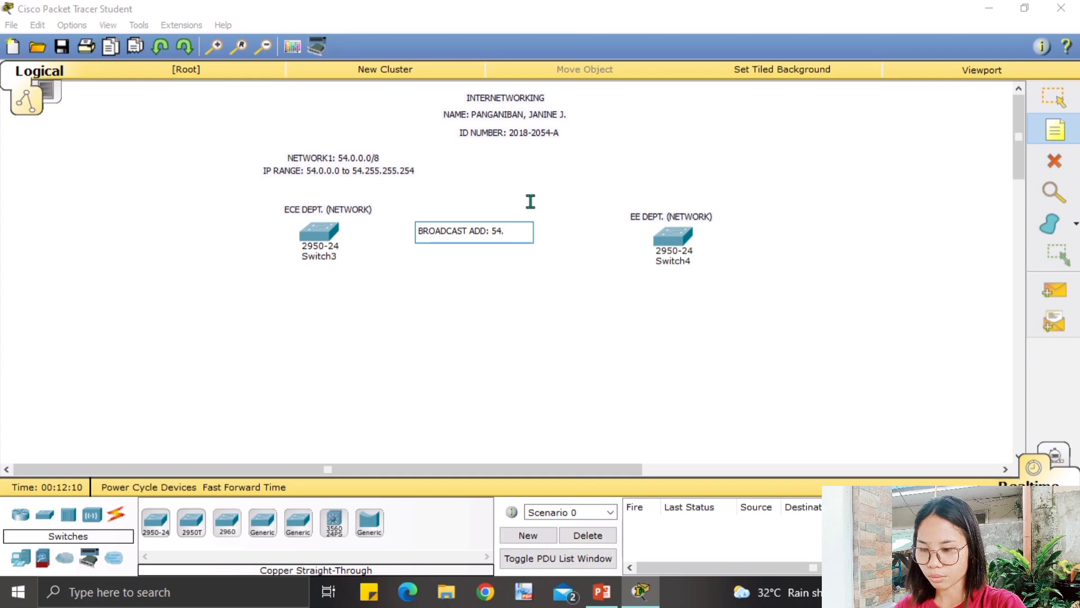
pyautogui.write('255.255.2')
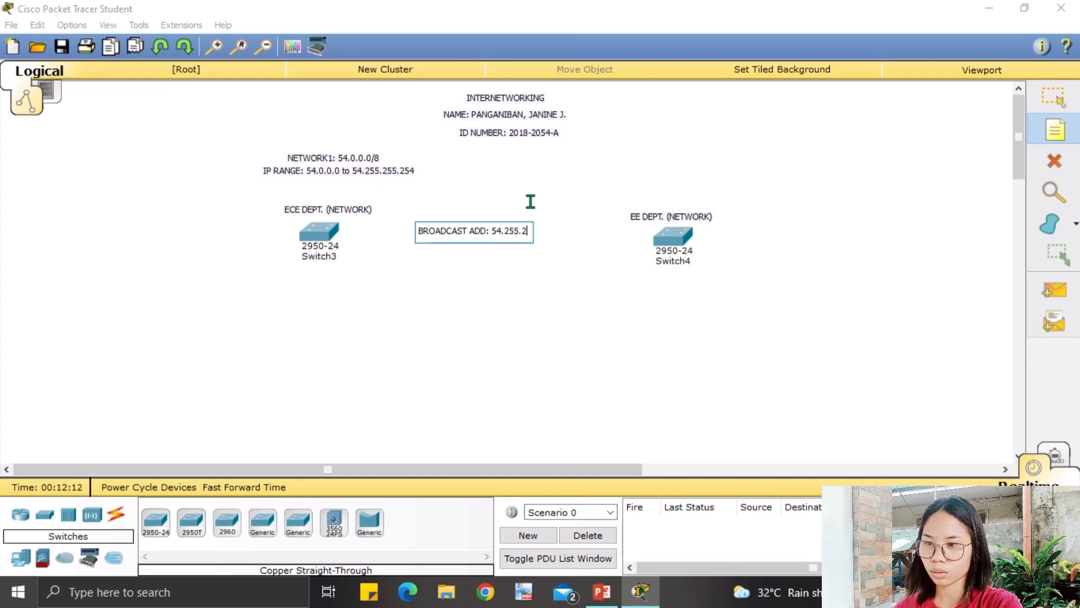
pyautogui.write('55')
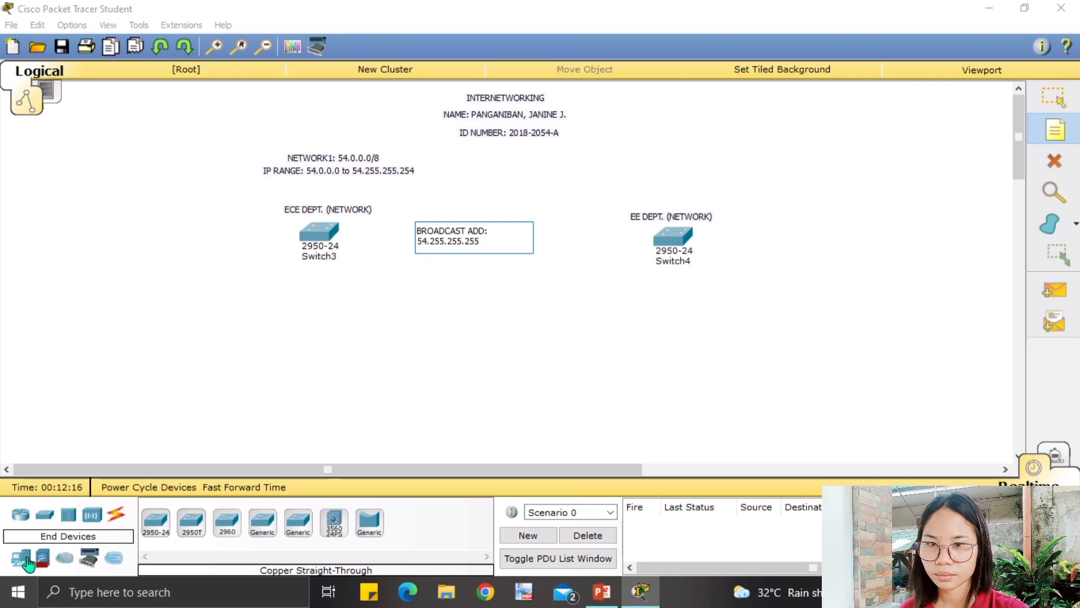
pyautogui.click(1054, 97)
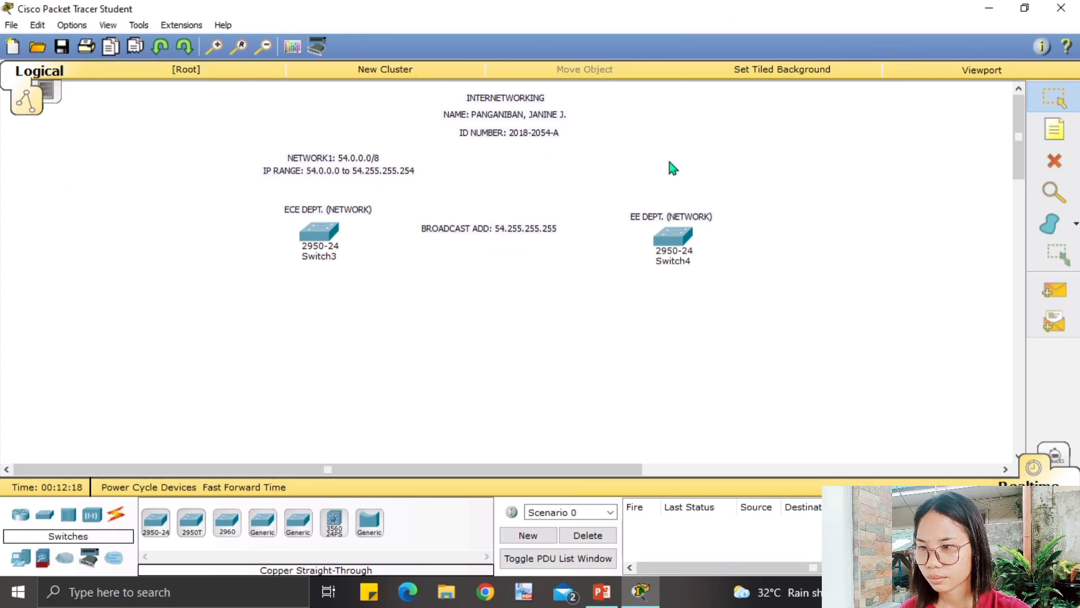
# Move the broadcast note under the IP RANGE line and nudge NETWORK1 slightly up.
pyautogui.moveTo(450, 227); pyautogui.dragTo(295, 184)
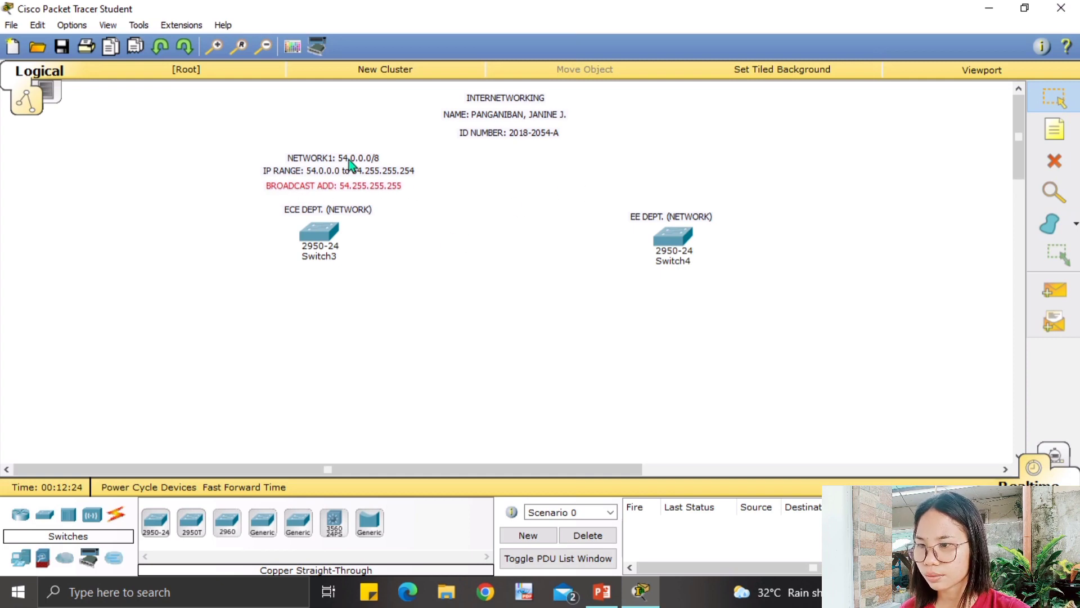
pyautogui.moveTo(335, 158); pyautogui.dragTo(335, 152)
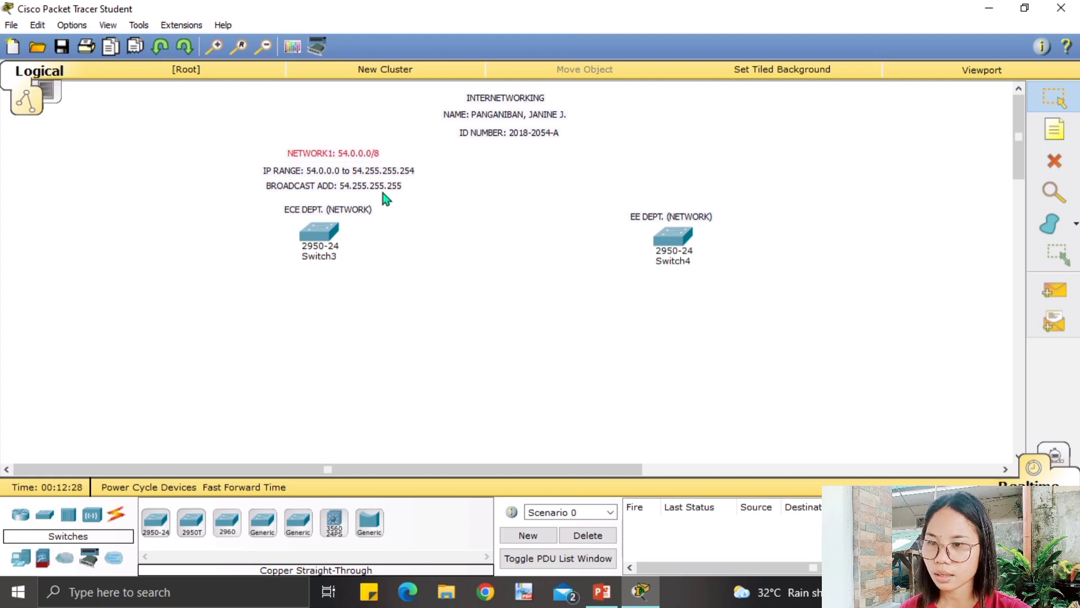
pyautogui.click(627, 174)
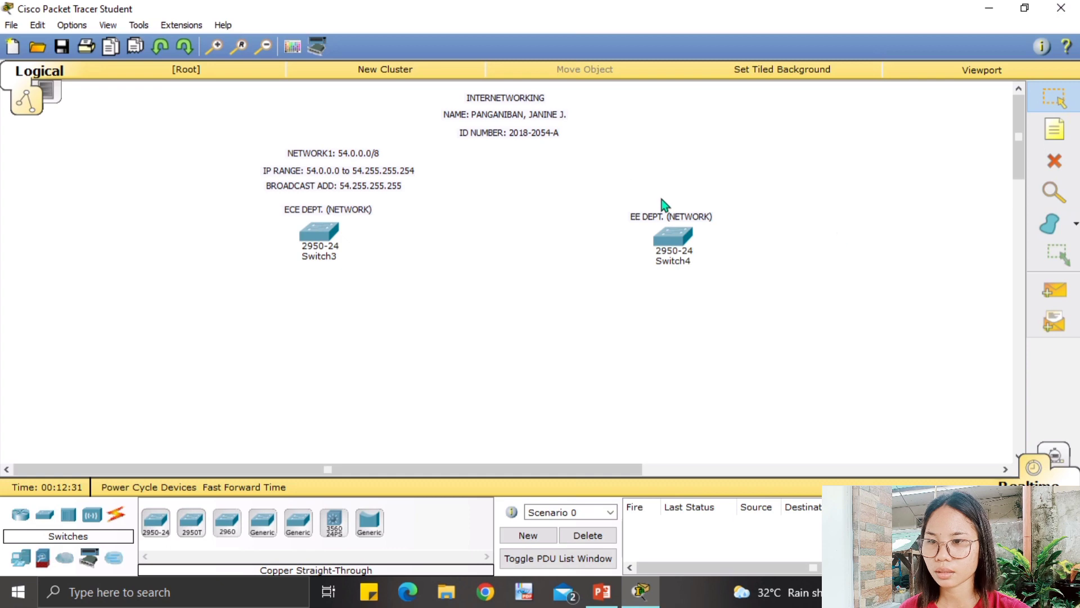
# Add a note reading NETWORK2: 192.168.54.0/24 above the EE DEPT. (NETWORK) label.
pyautogui.click(1055, 131)
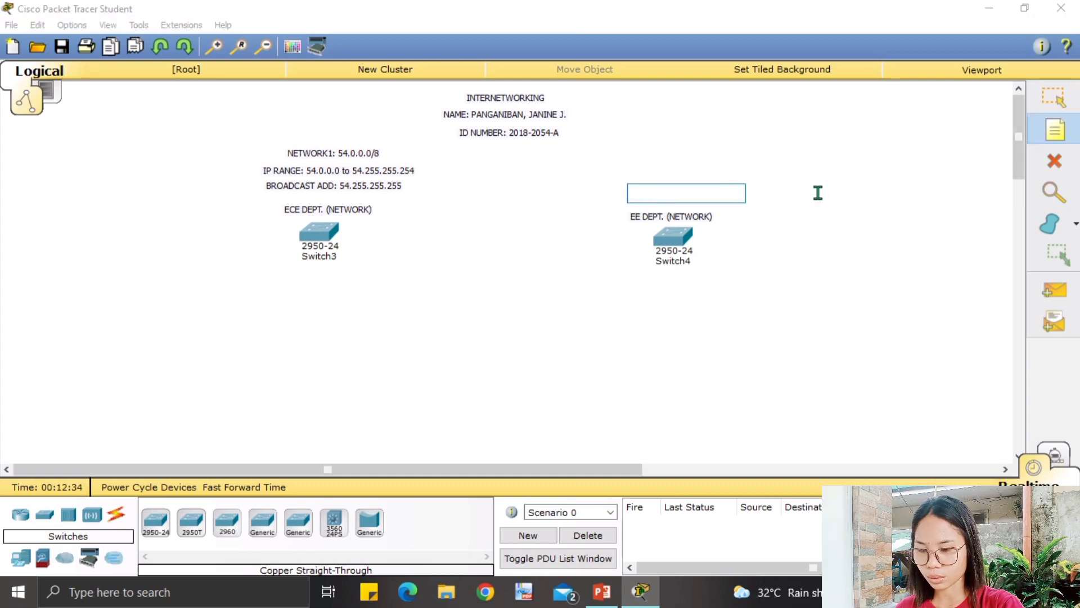
pyautogui.write('n')
pyautogui.press('BackSpace')
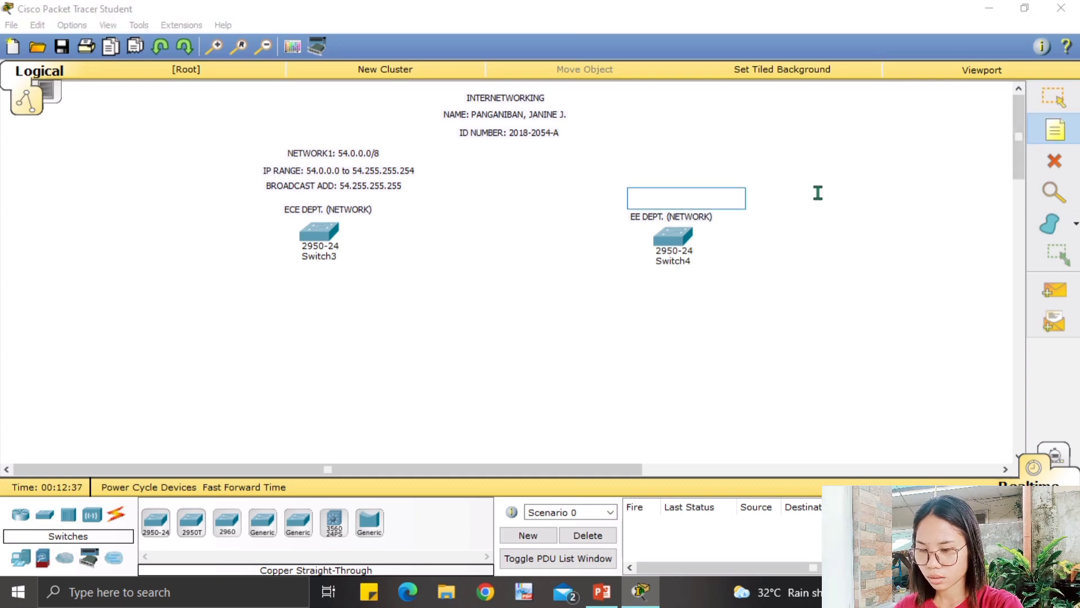
pyautogui.write('NETWO')
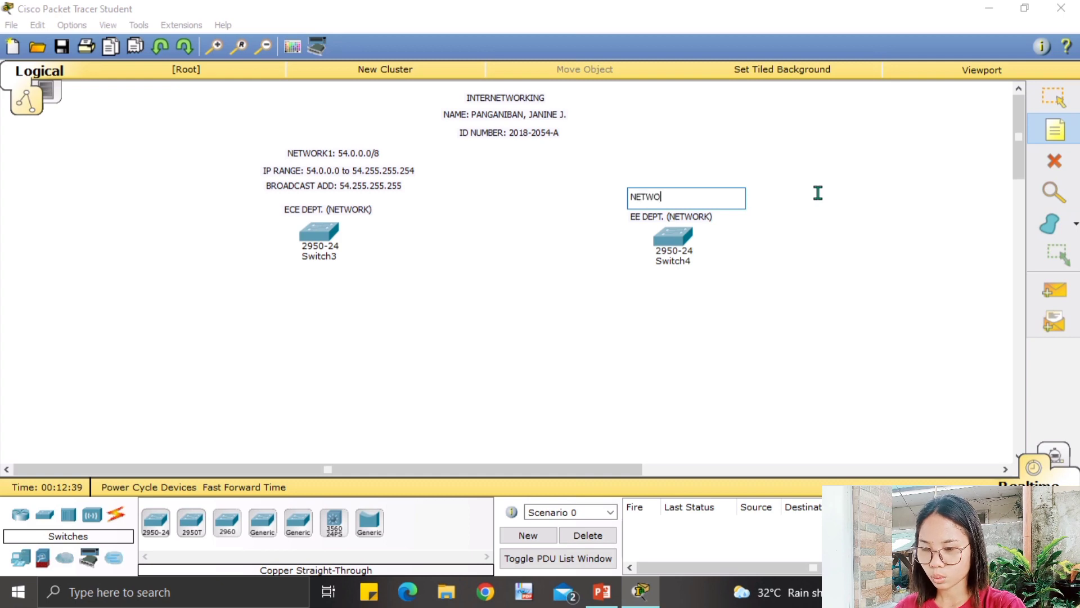
pyautogui.write('RK 1')
pyautogui.press('BackSpace')
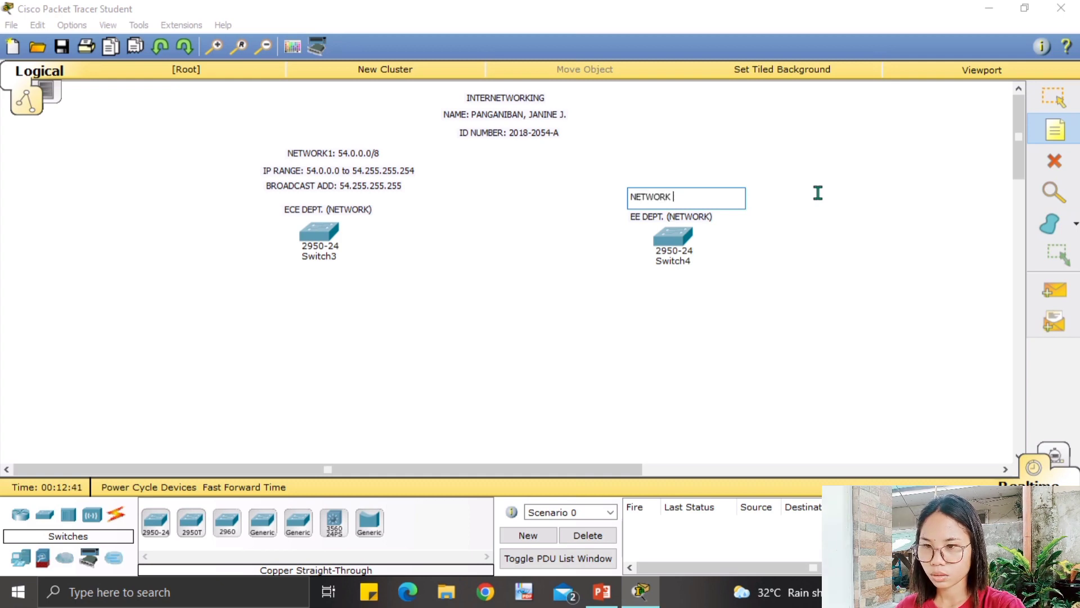
pyautogui.write('2:')
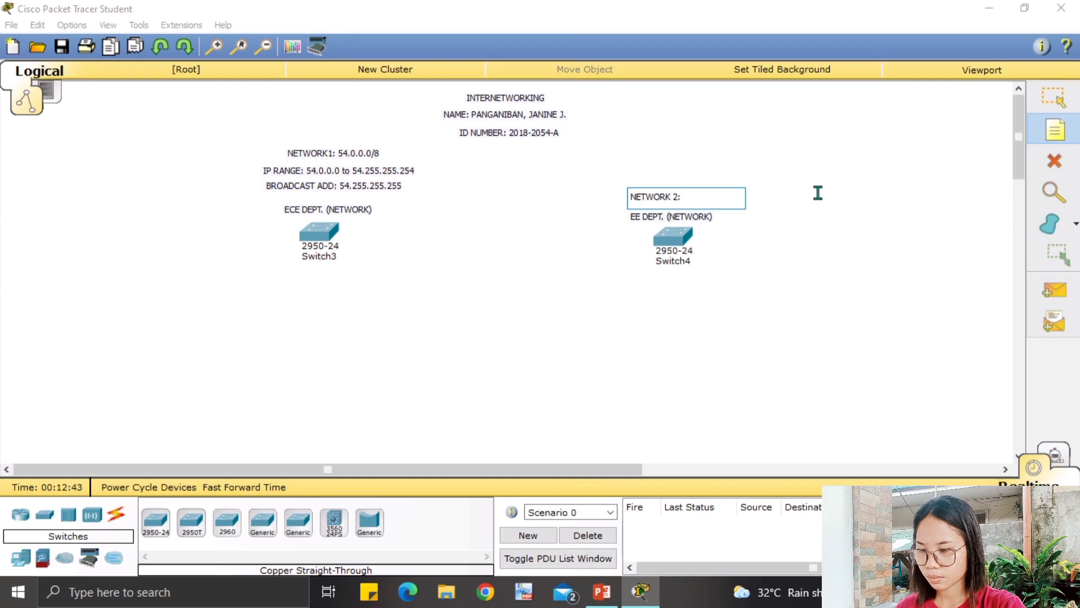
pyautogui.press('BackSpace')
pyautogui.press('BackSpace')
pyautogui.press('BackSpace')
pyautogui.press('BackSpace')
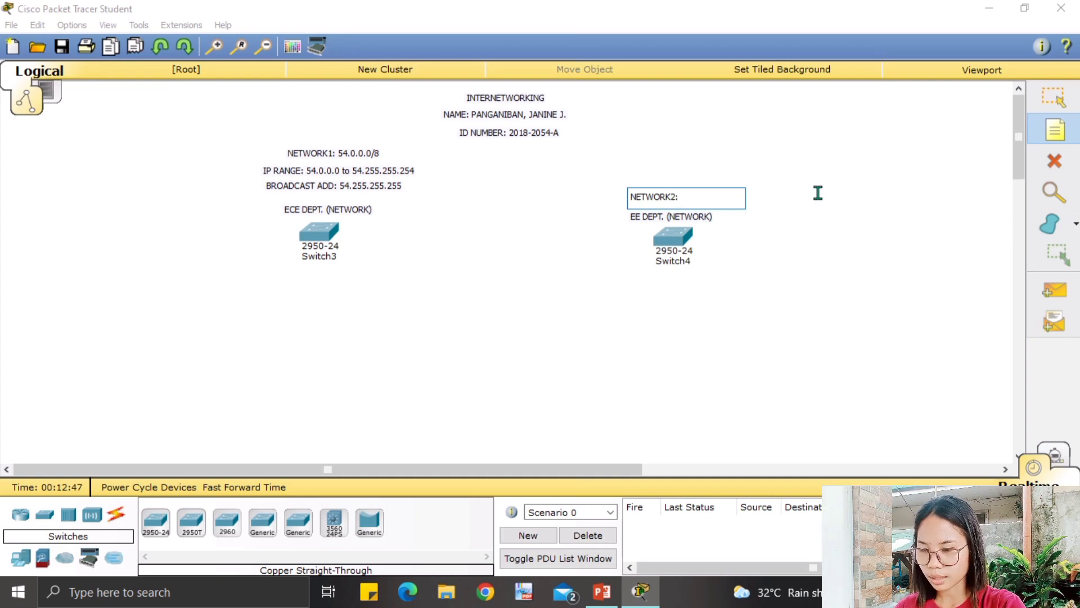
pyautogui.write('2.16')
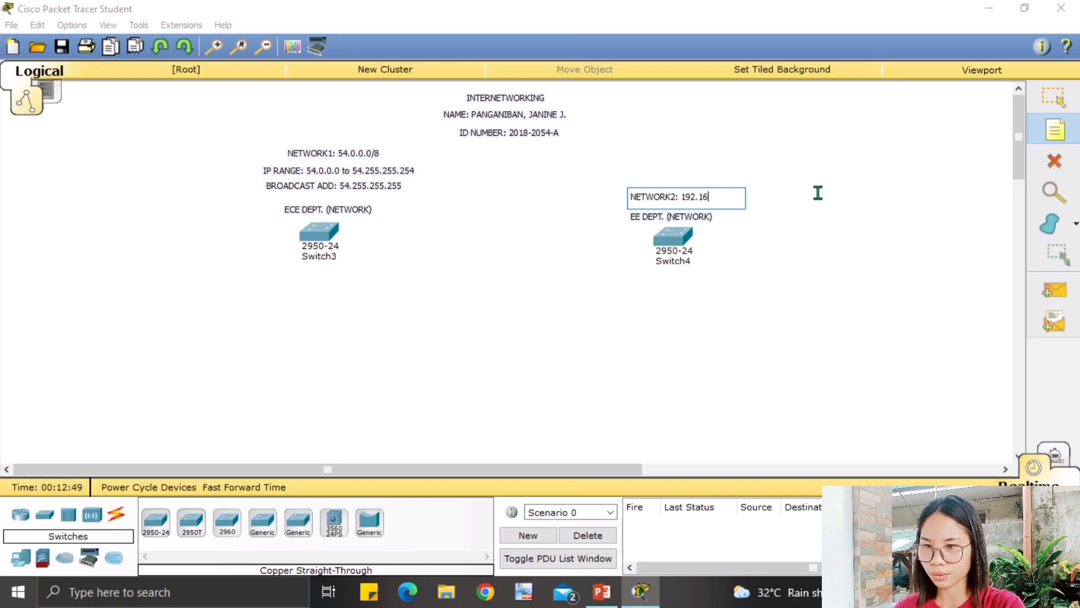
pyautogui.write('8.54')
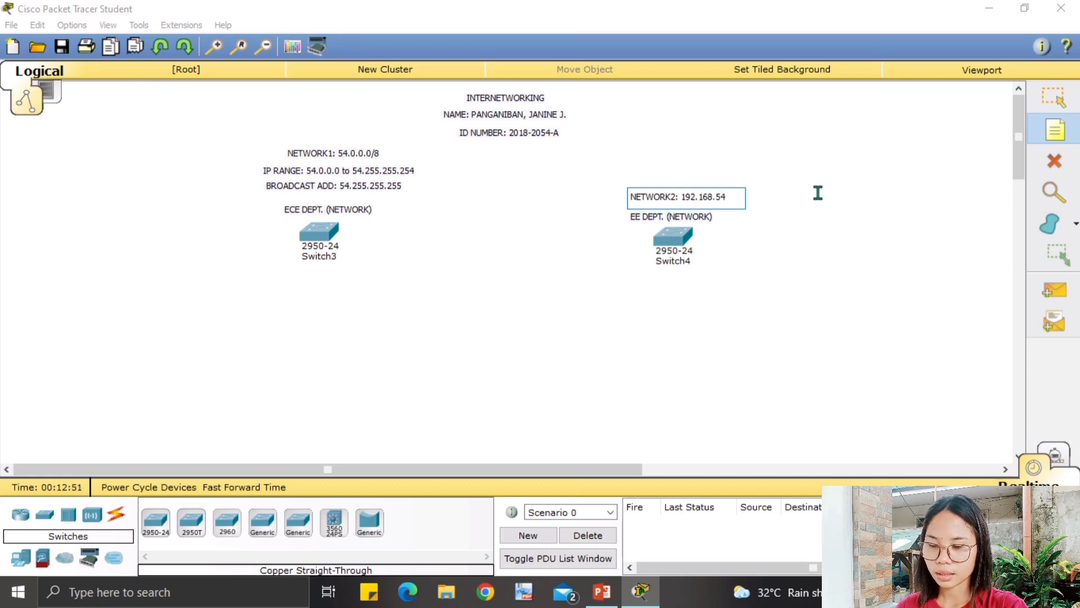
pyautogui.write('.')
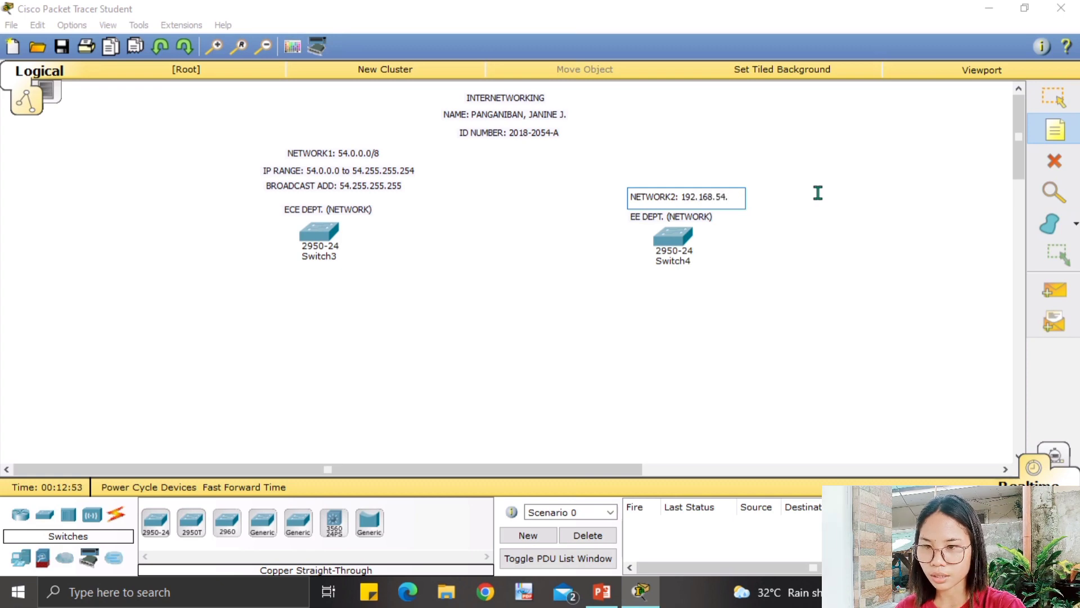
pyautogui.write('0/')
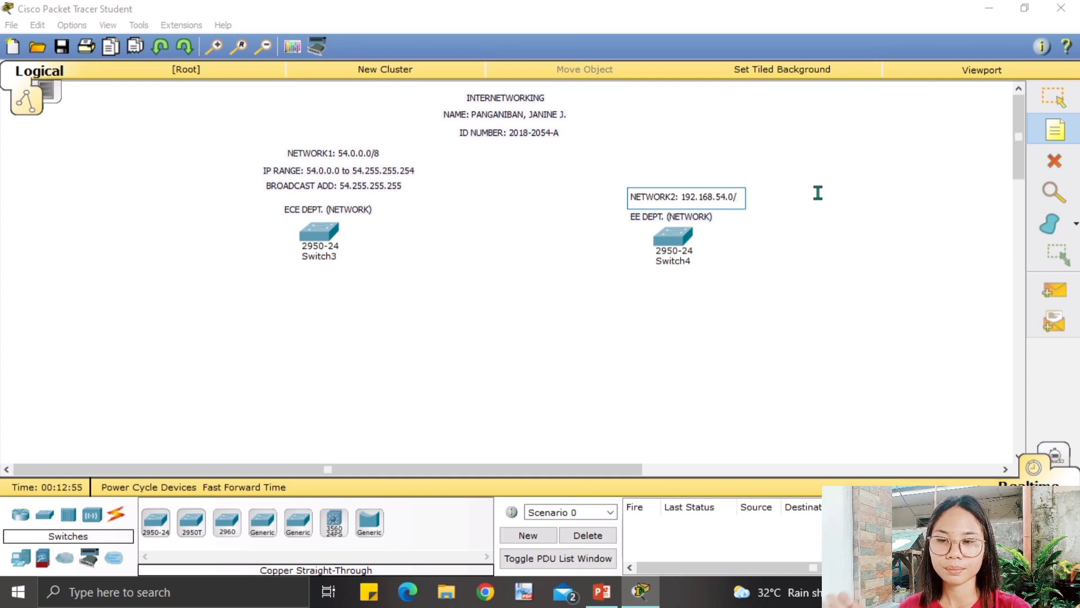
pyautogui.write('24')
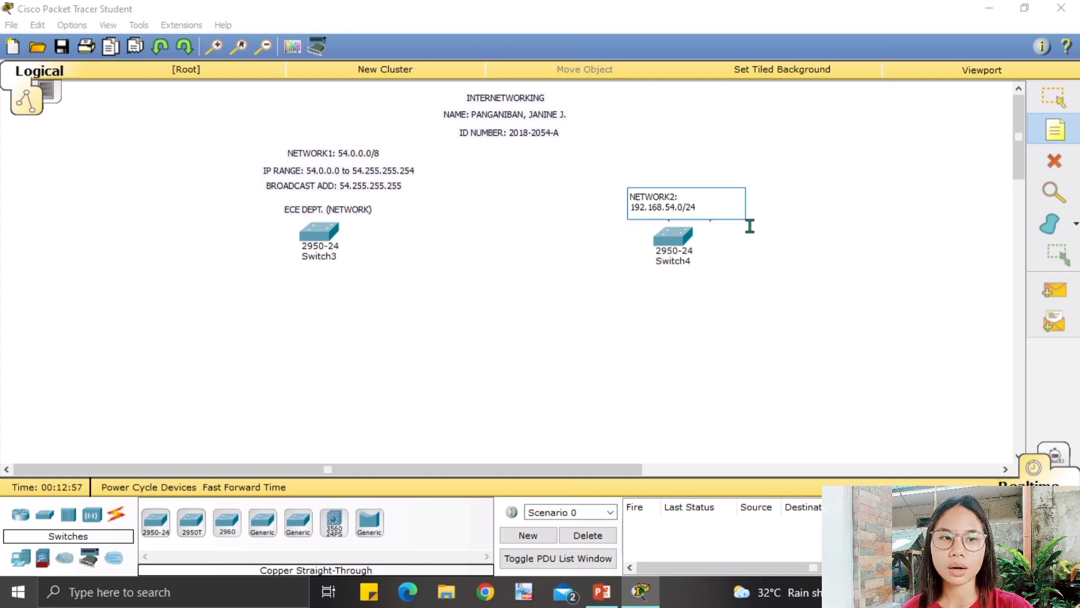
pyautogui.click(762, 231)
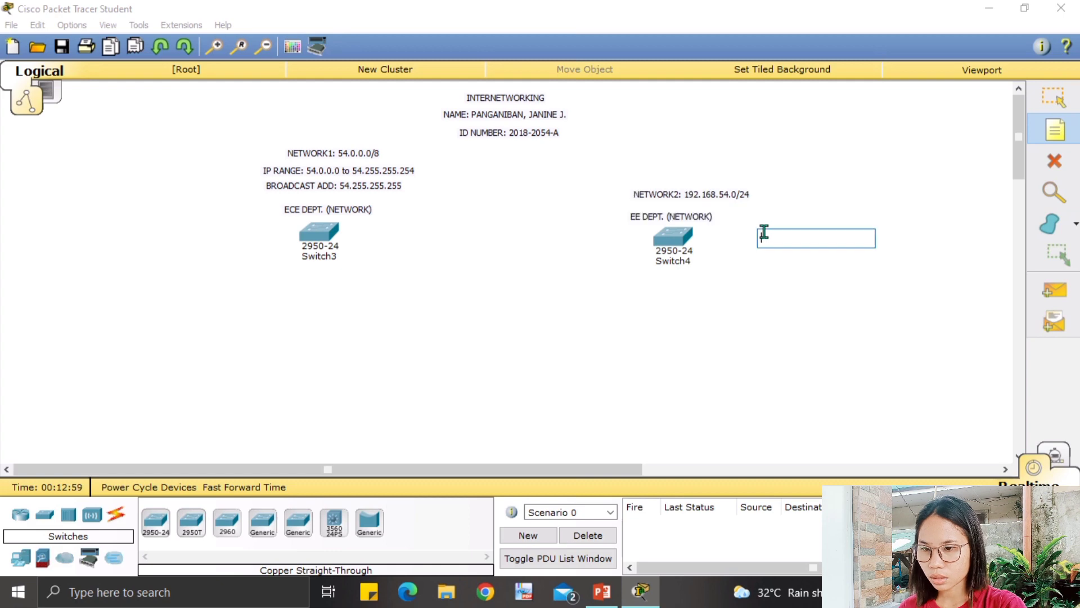
# Add a note reading IP RANGE: 192.168.54.1 beside Switch4.
pyautogui.write('IP RANGE:')
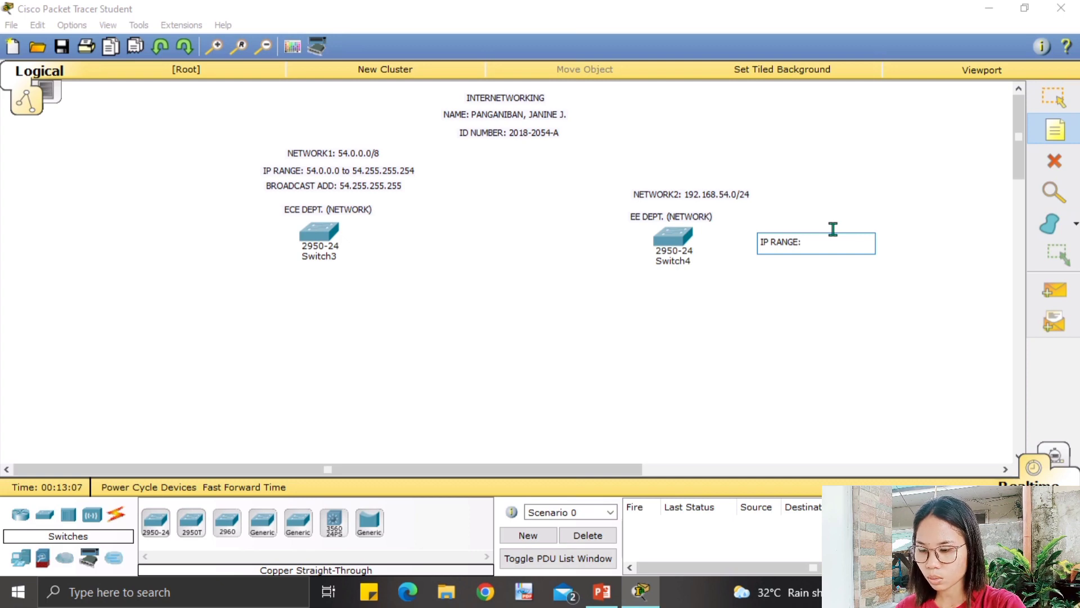
pyautogui.write('192')
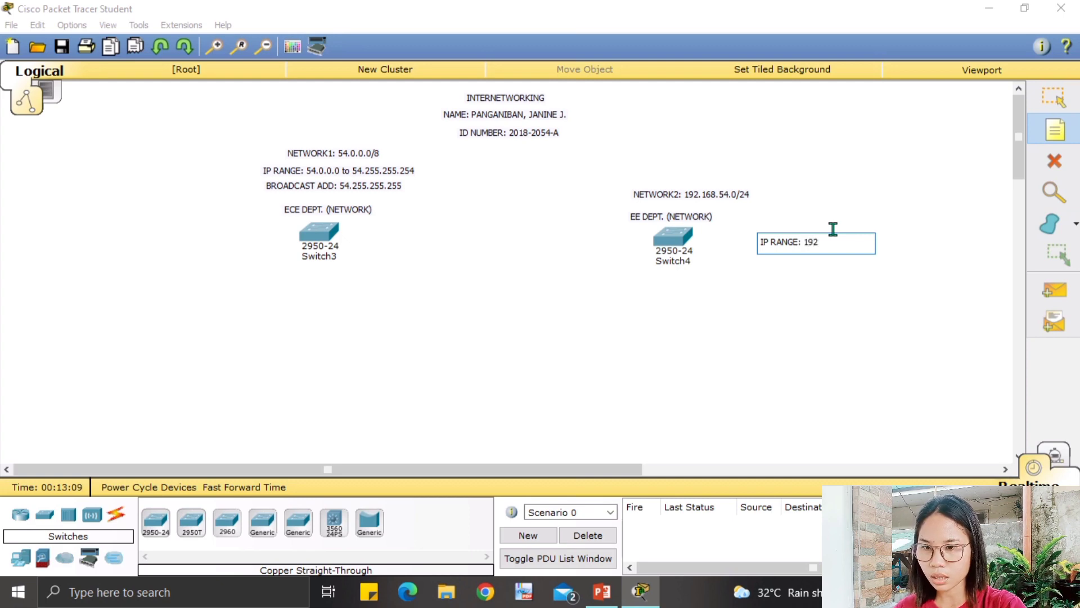
pyautogui.write('.168')
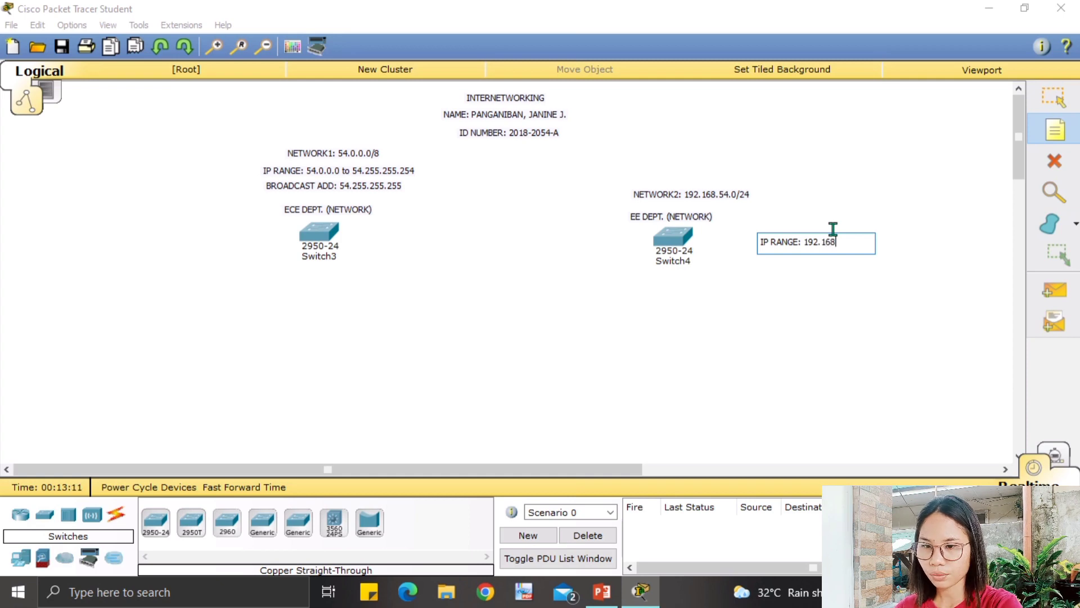
pyautogui.write('.54.1')
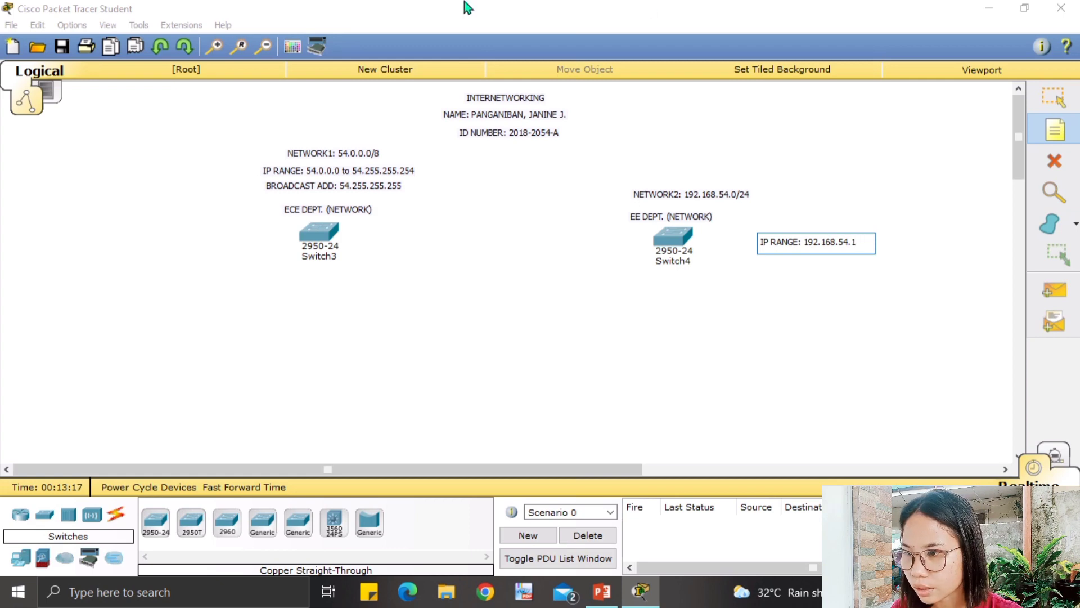
pyautogui.click(343, 169)
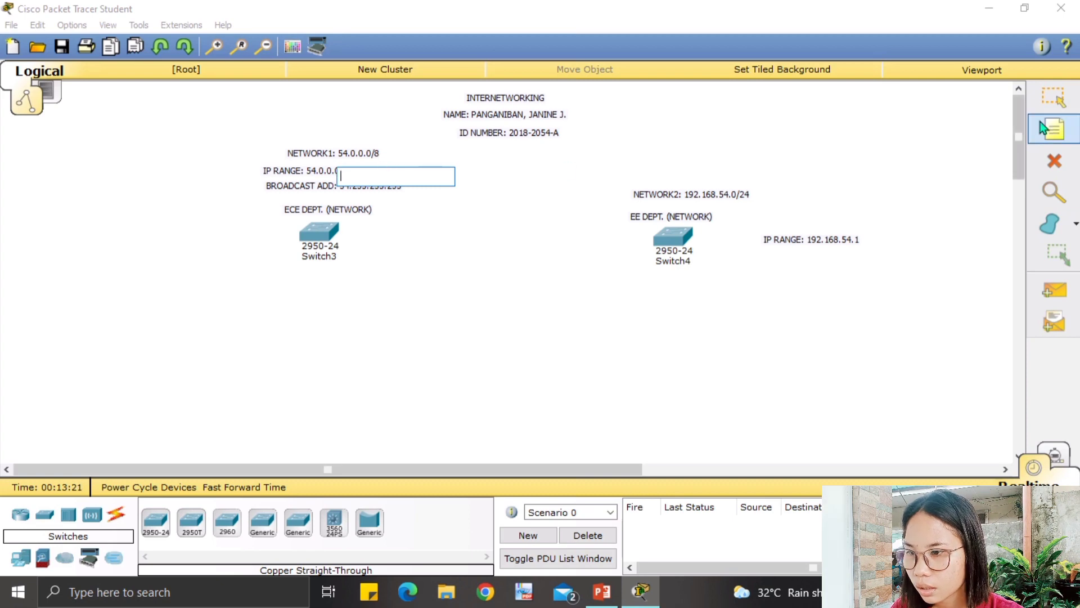
# Change Network1's IP range start from 54.0.0.0 to 54.0.0.1.
pyautogui.click(1054, 96)
pyautogui.doubleClick(328, 173)
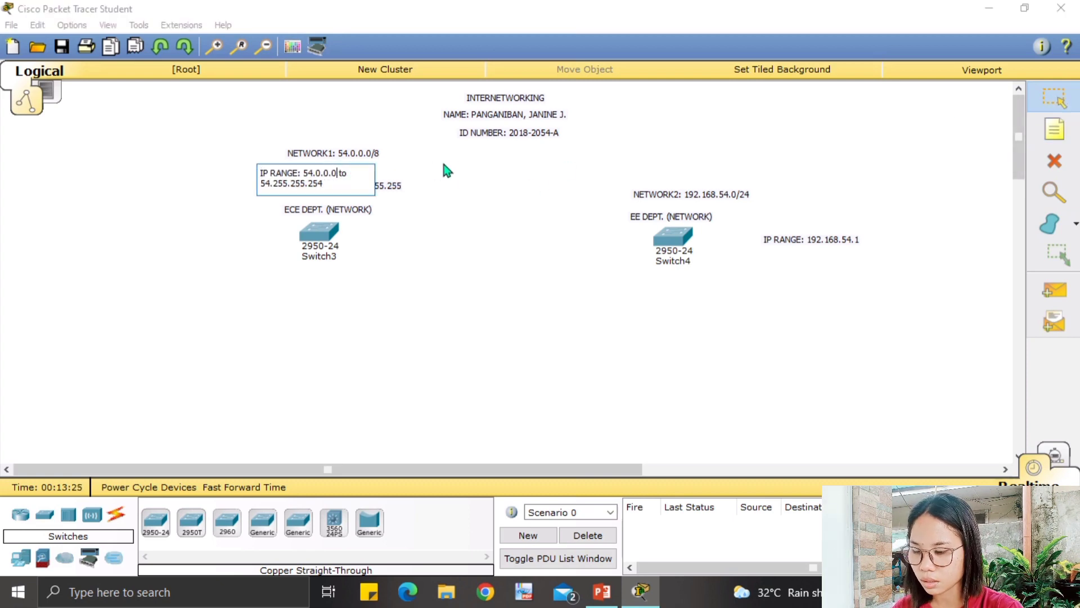
pyautogui.press('BackSpace')
pyautogui.write('1')
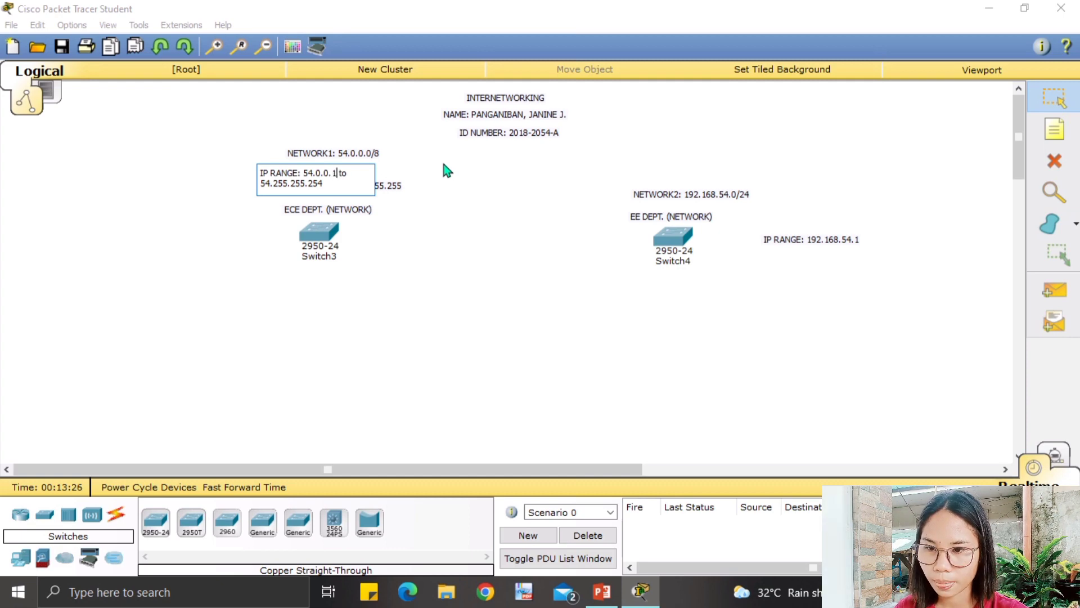
# Extend Network2's IP range note to read 192.168.54.1 to 192.168.54.254.
pyautogui.doubleClick(811, 243)
pyautogui.click(862, 243)
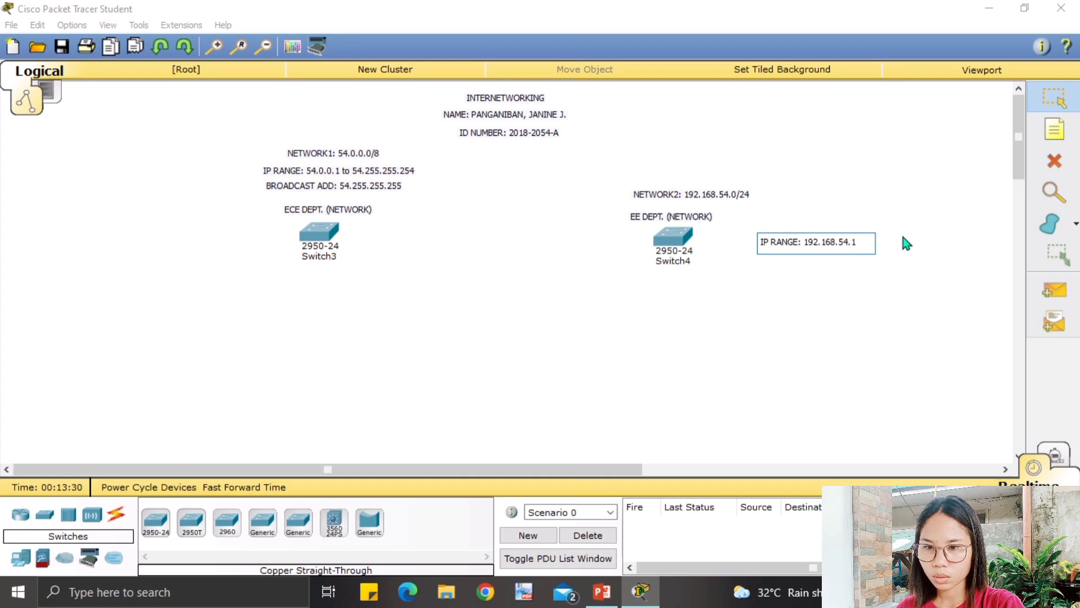
pyautogui.write('o')
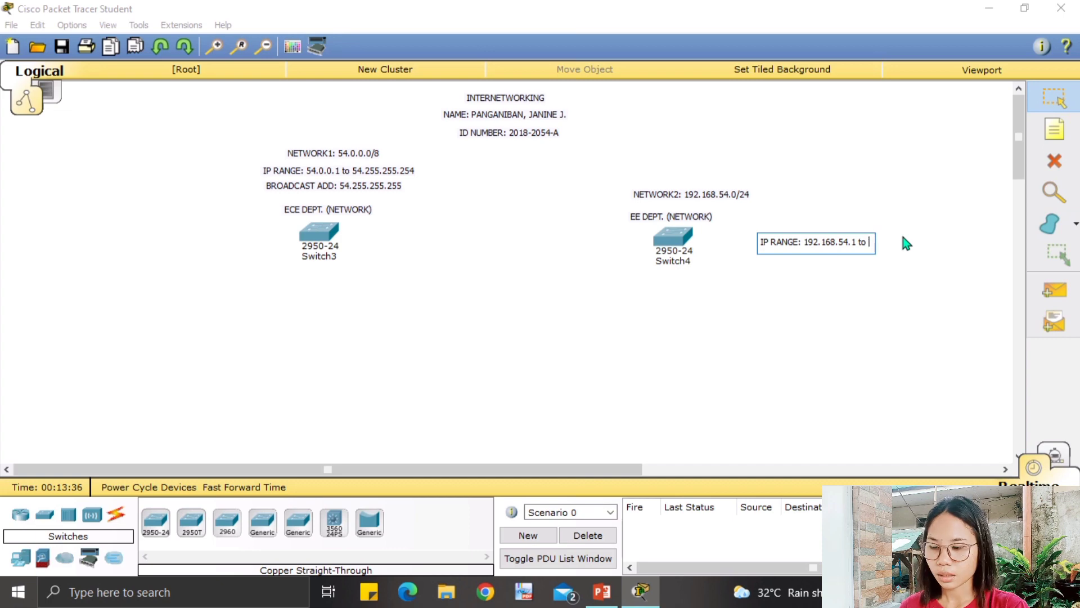
pyautogui.write('192')
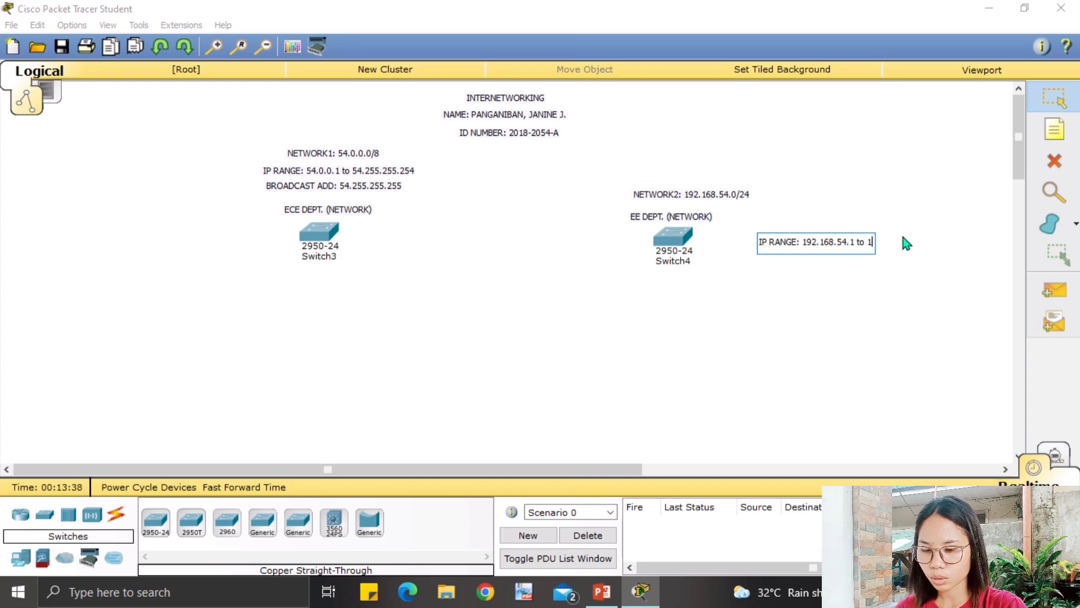
pyautogui.write('.168')
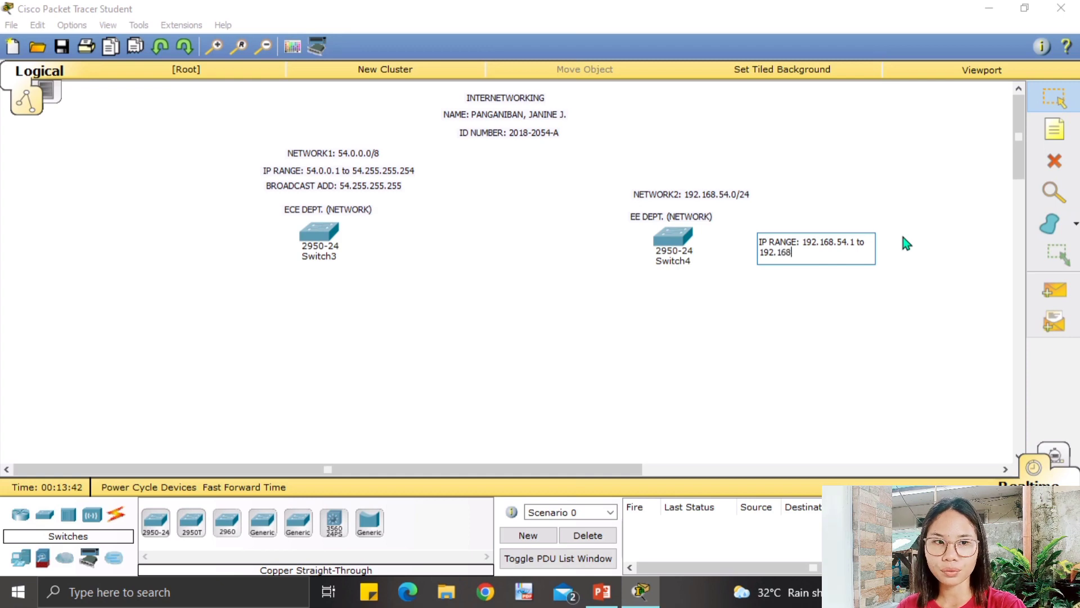
pyautogui.write('.')
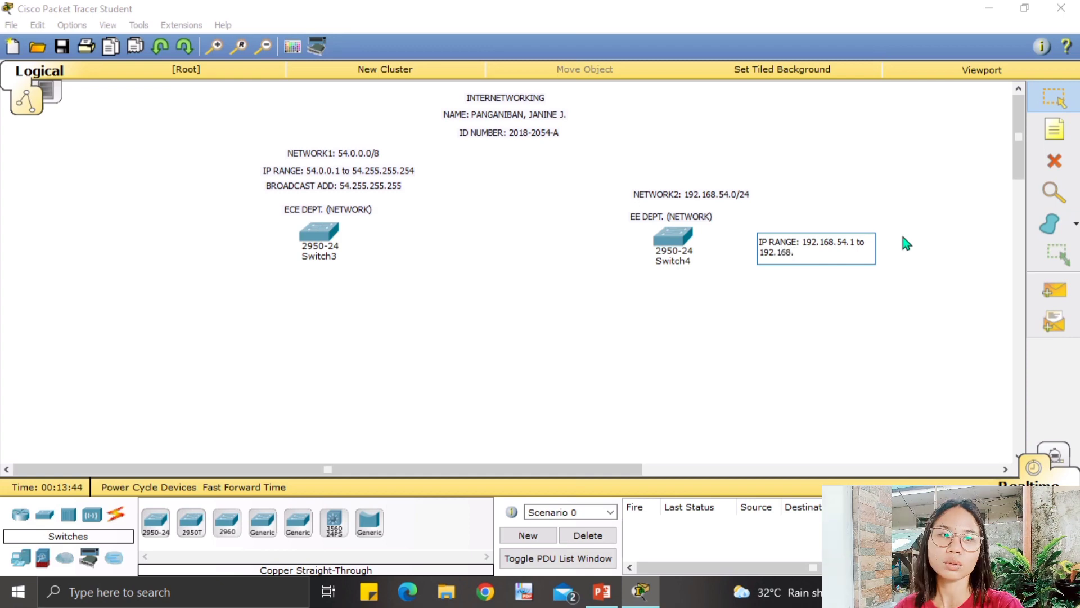
pyautogui.write('54.')
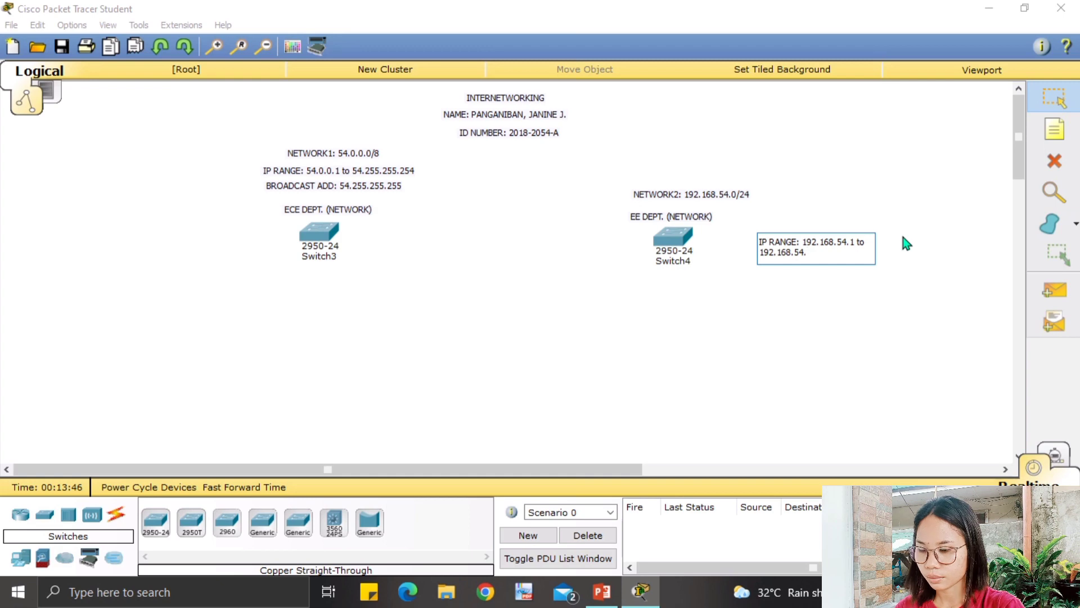
pyautogui.write('254')
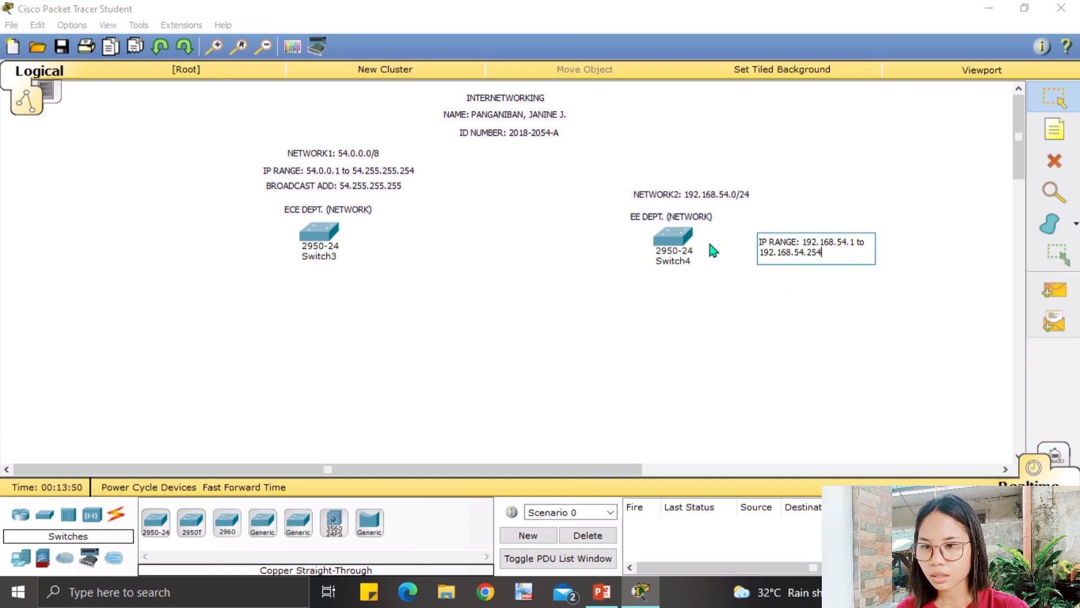
pyautogui.click(764, 286)
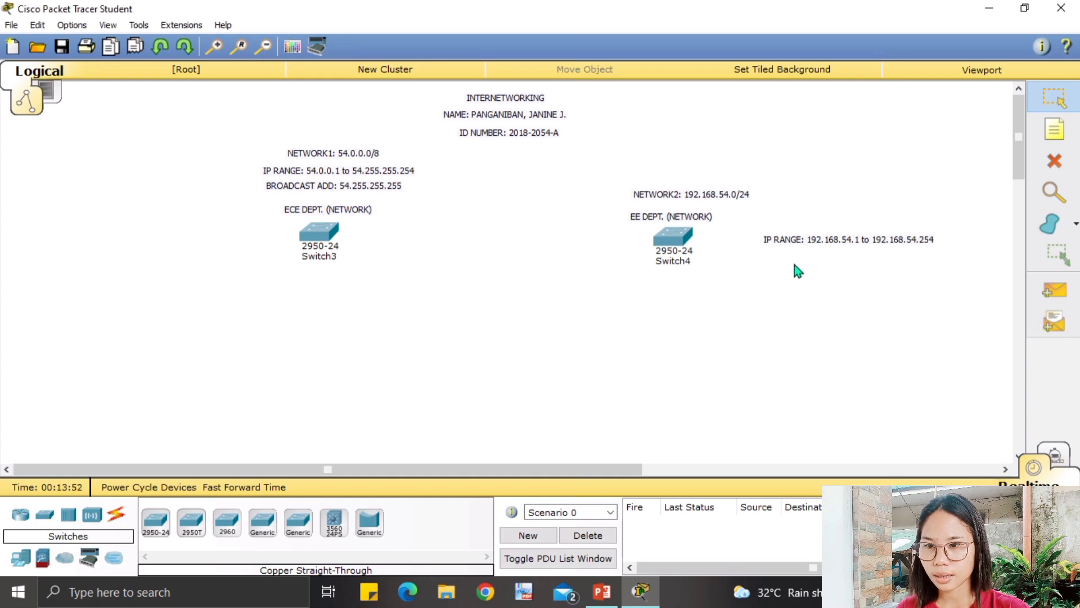
pyautogui.click(1050, 140)
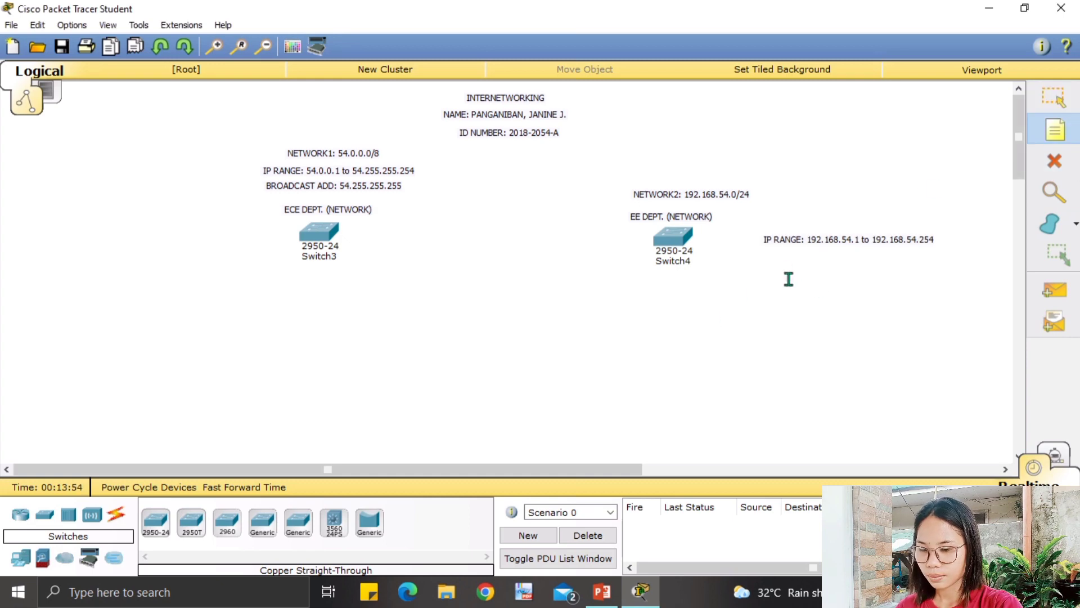
# Add a note below Network2's IP range reading 'BROADCAST ADD: 192.168.54.255'.
pyautogui.click(775, 269)
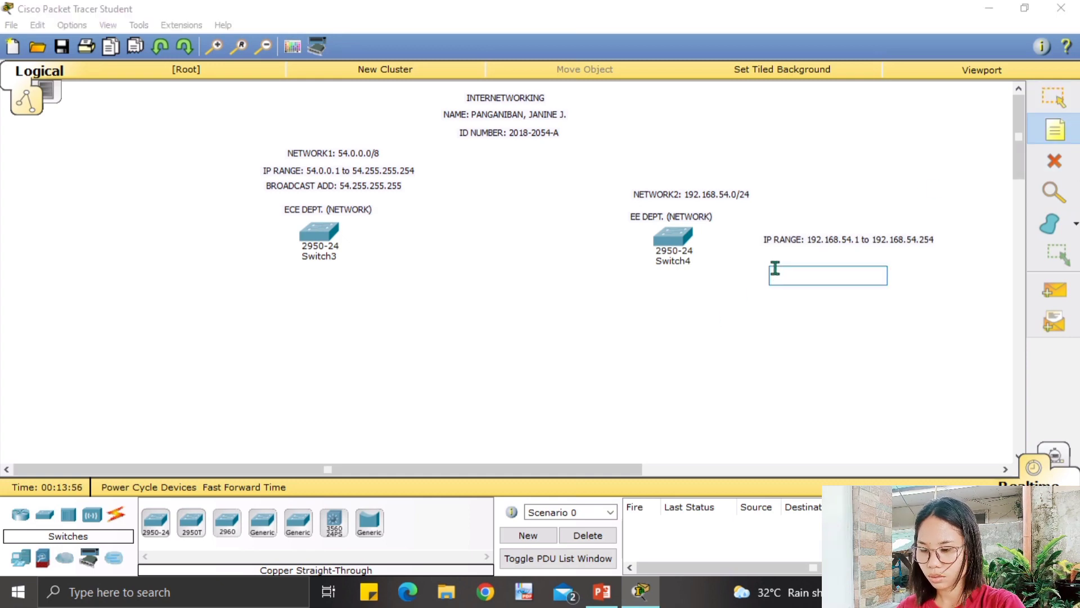
pyautogui.write('BROAD')
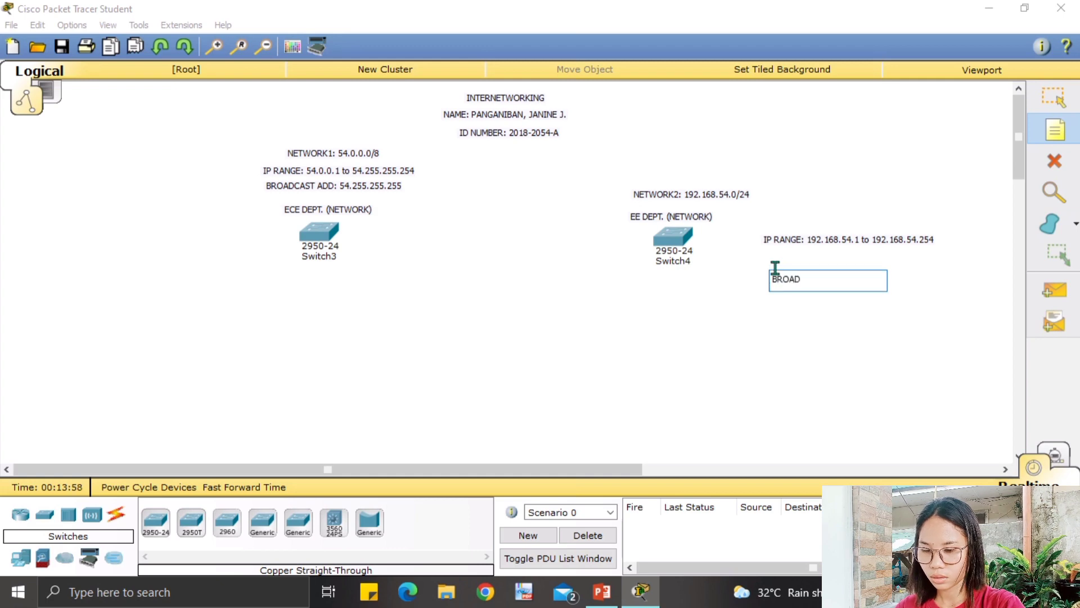
pyautogui.write('CAST ADD')
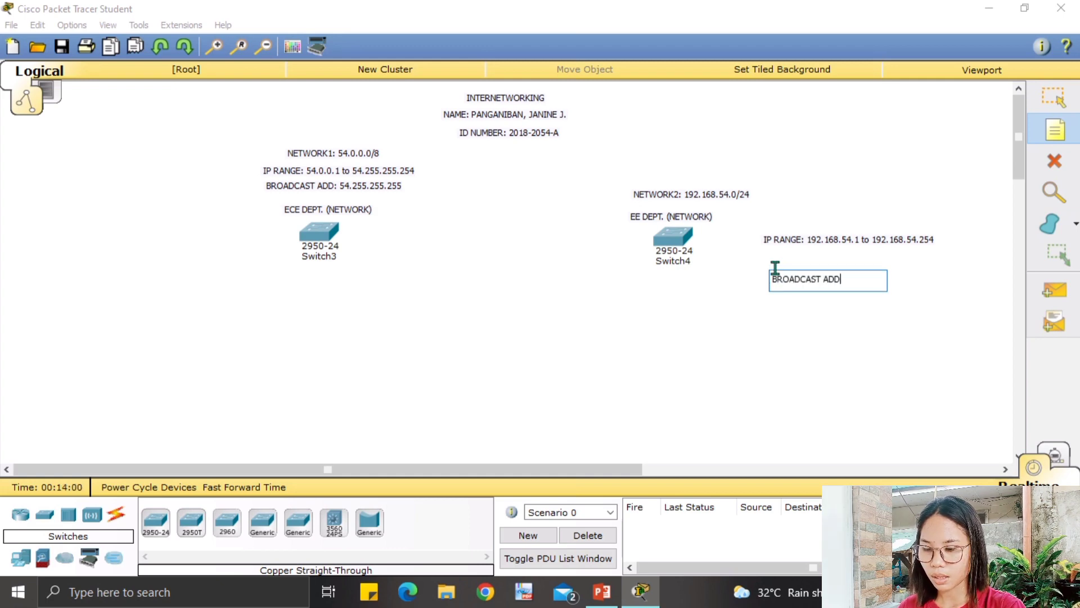
pyautogui.write(':')
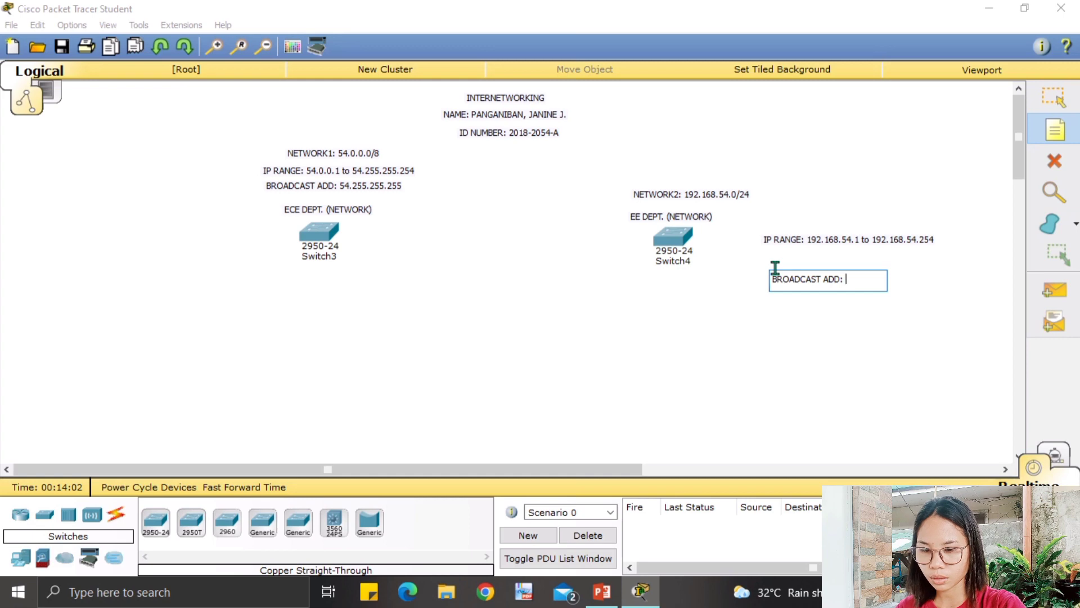
pyautogui.write(' 198')
pyautogui.press('BackSpace')
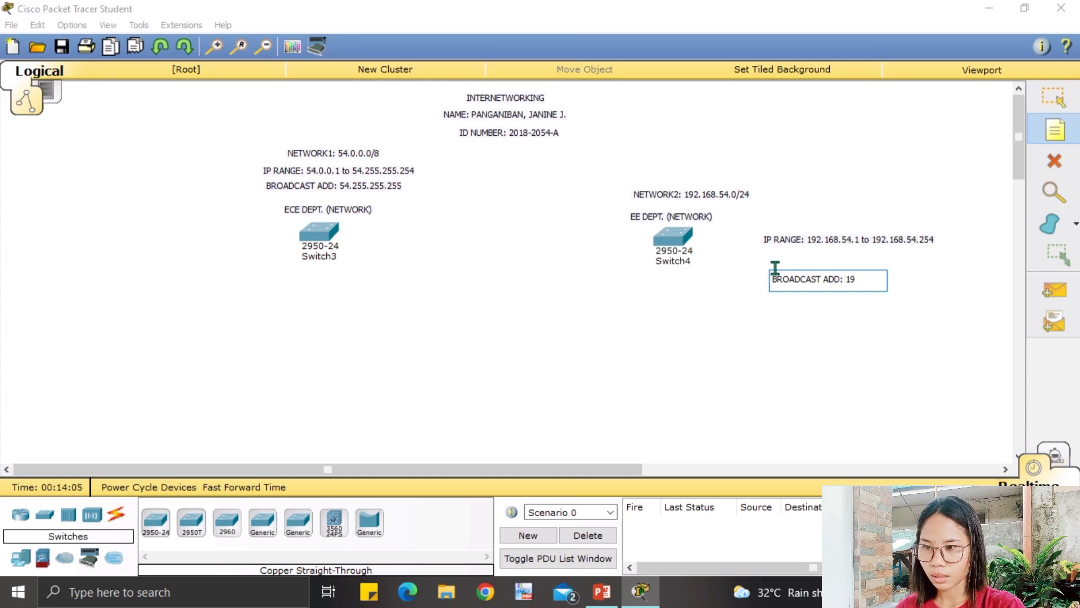
pyautogui.write('2.')
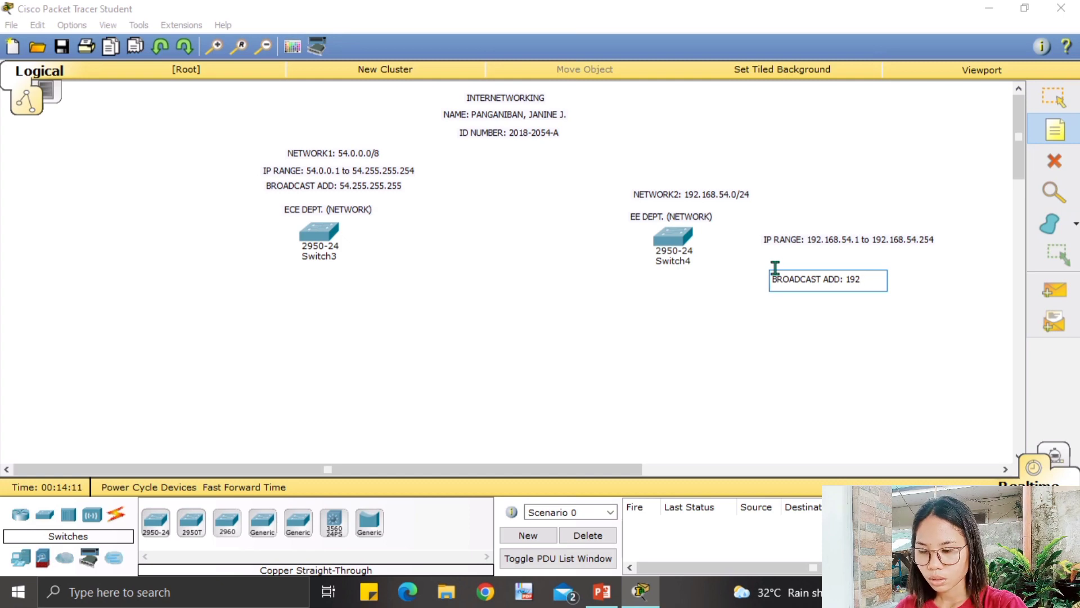
pyautogui.write('.1')
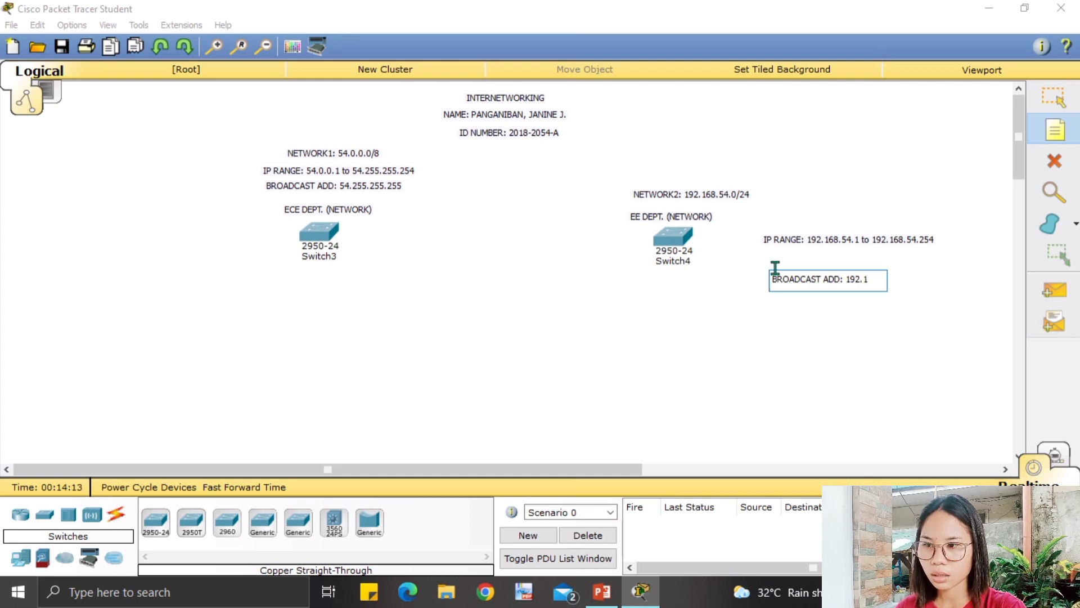
pyautogui.write('68.')
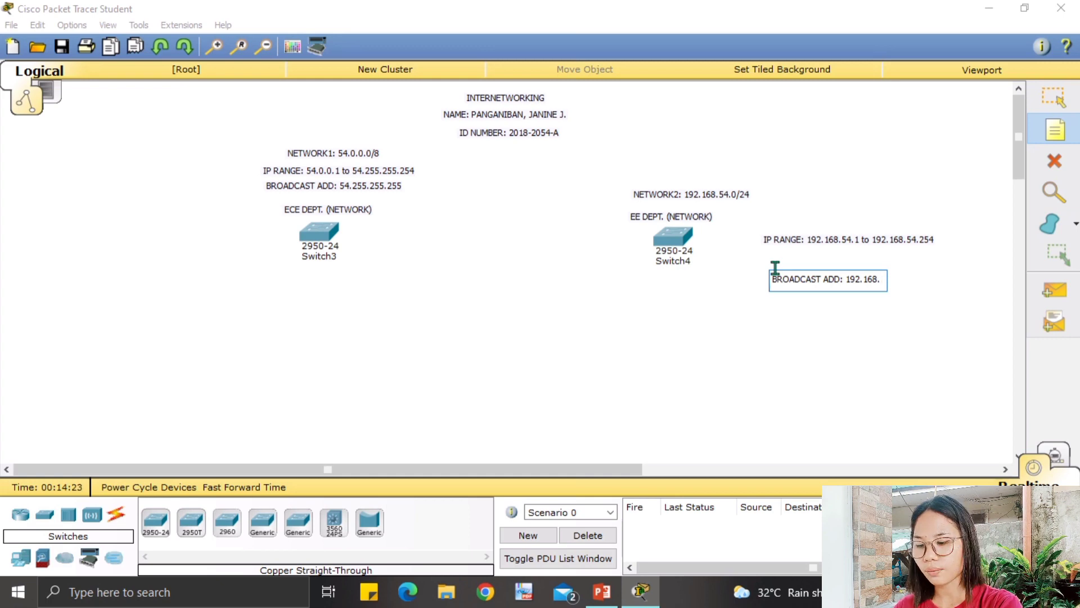
pyautogui.write('54')
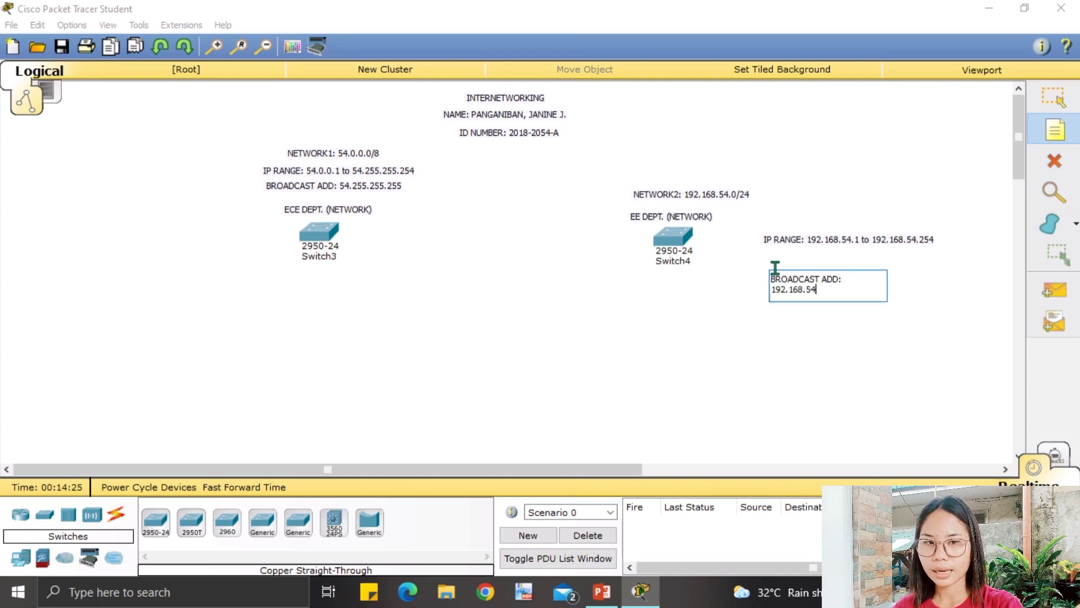
pyautogui.write('.')
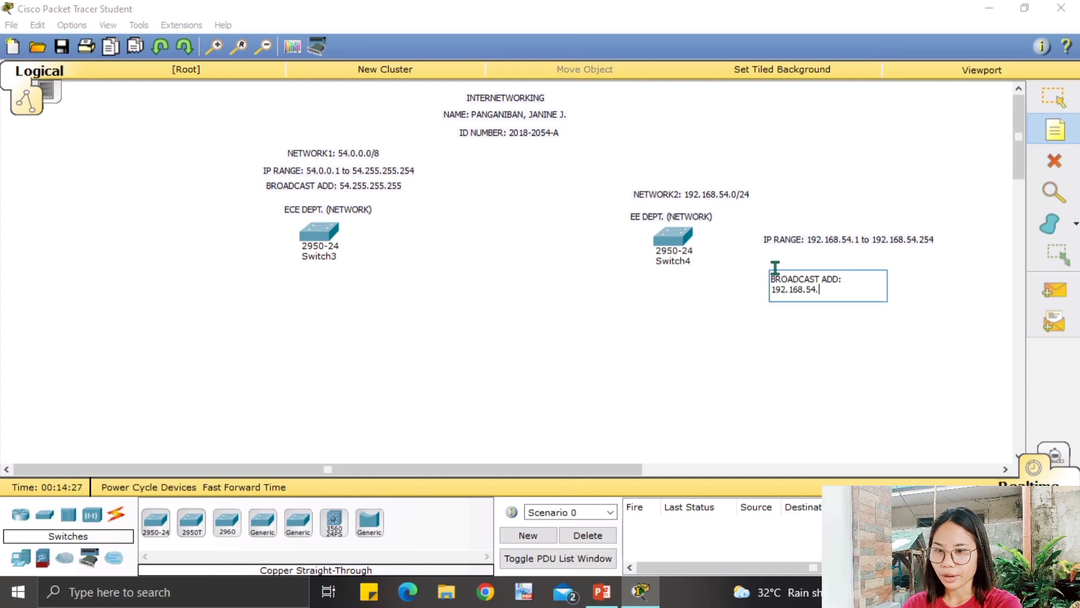
pyautogui.write('255')
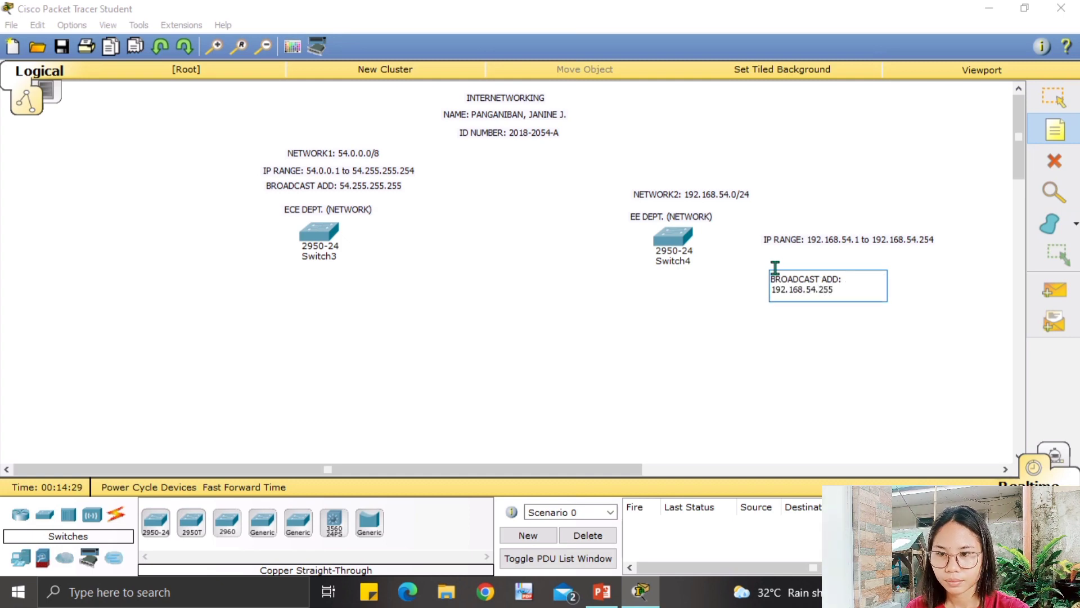
# Stack the NETWORK2, IP RANGE and BROADCAST ADD notes above EE DEPT.
pyautogui.click(1074, 105)
pyautogui.moveTo(700, 195); pyautogui.dragTo(690, 164)
pyautogui.moveTo(820, 244); pyautogui.dragTo(652, 179)
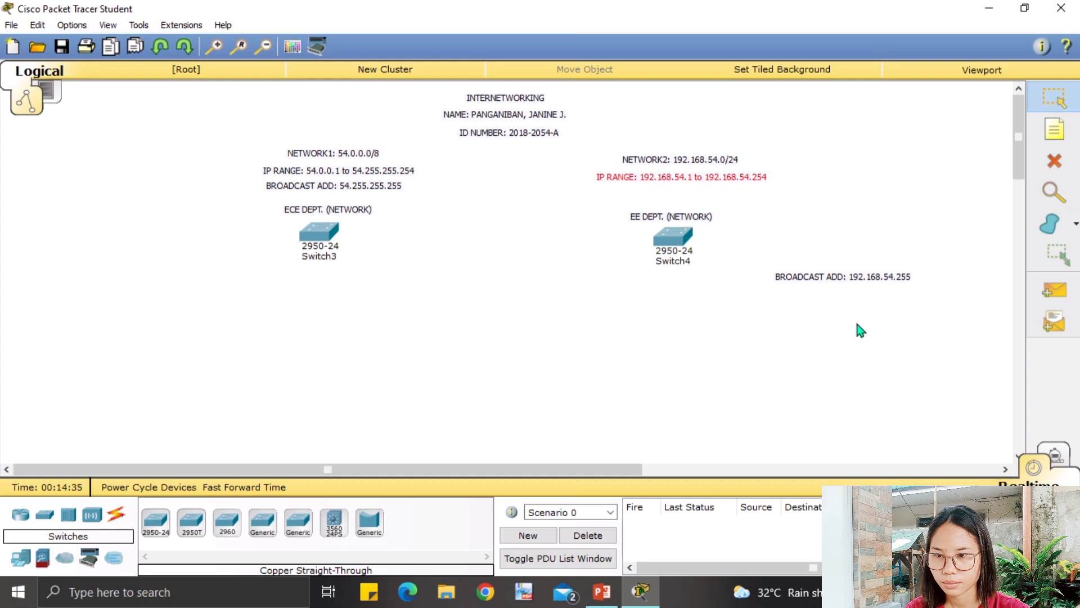
pyautogui.moveTo(854, 286); pyautogui.dragTo(694, 200)
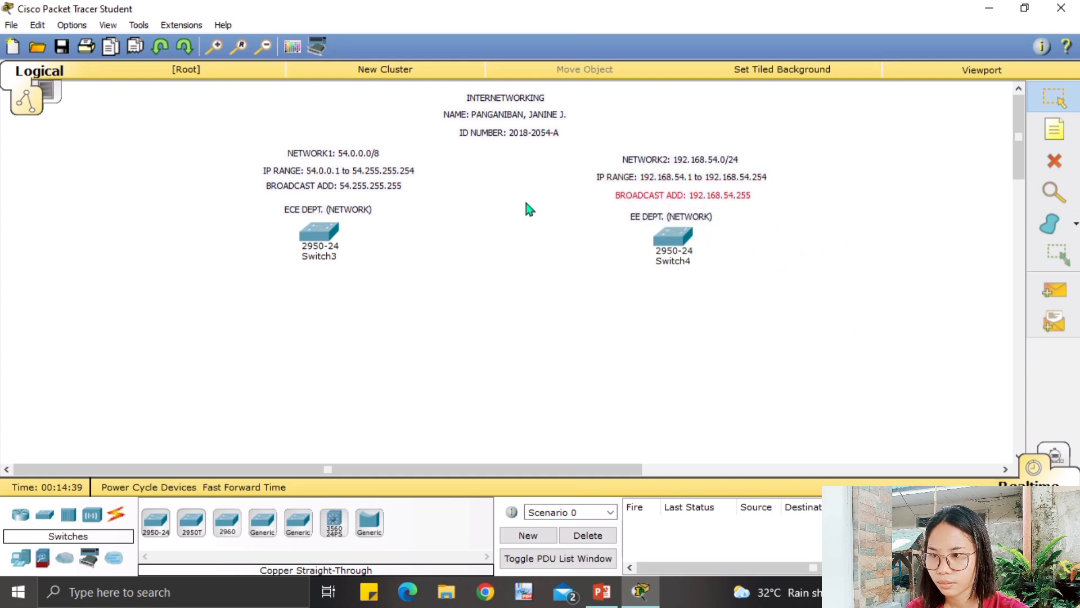
# Nudge Network1's BROADCAST ADD note slightly down.
pyautogui.click(329, 188)
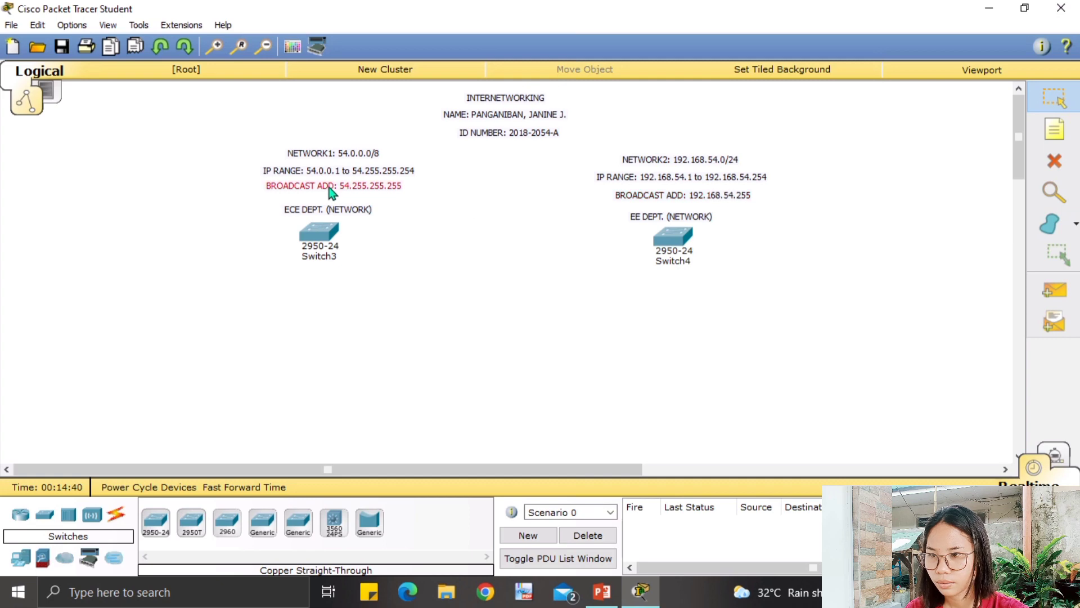
pyautogui.doubleClick(330, 189)
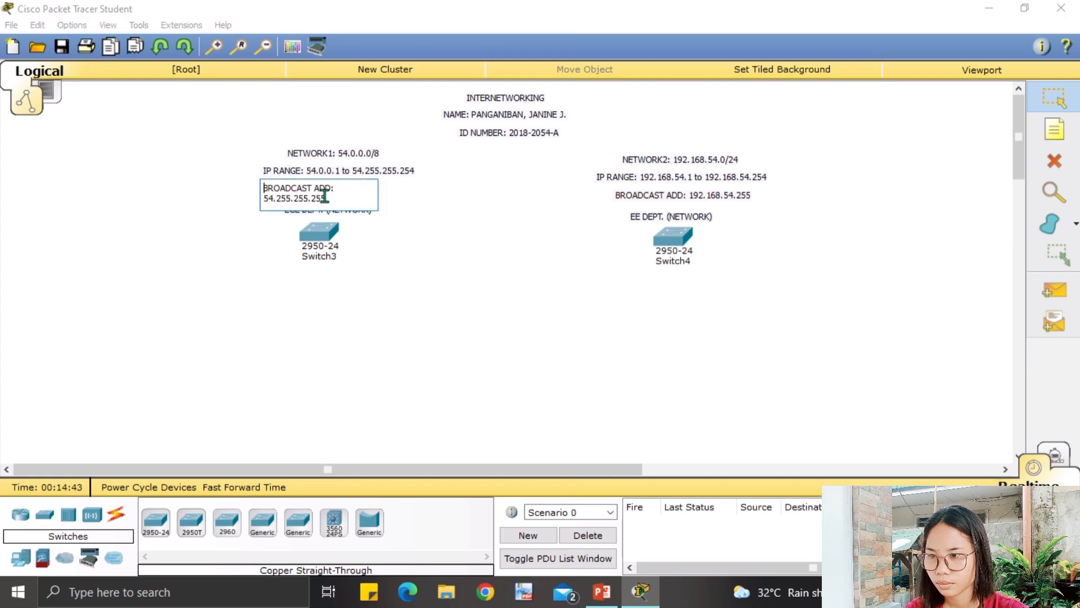
pyautogui.click(416, 207)
pyautogui.moveTo(343, 186); pyautogui.dragTo(346, 190)
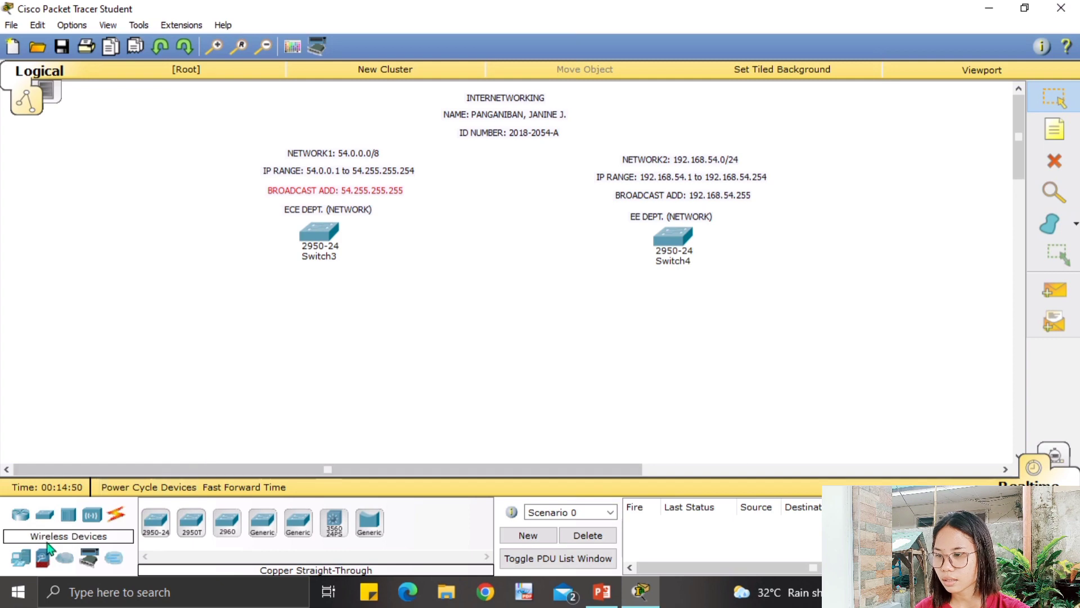
# Place four Generic PCs: PC5 and PC6 under Switch3, PC7 and PC8 under Switch4.
pyautogui.click(22, 559)
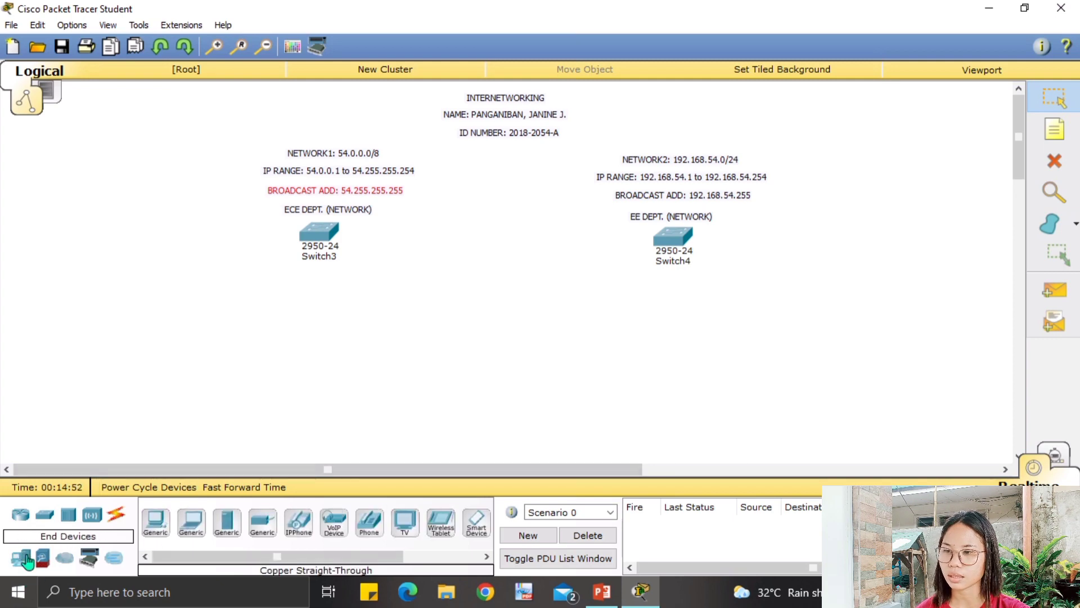
pyautogui.moveTo(155, 522); pyautogui.dragTo(283, 358)
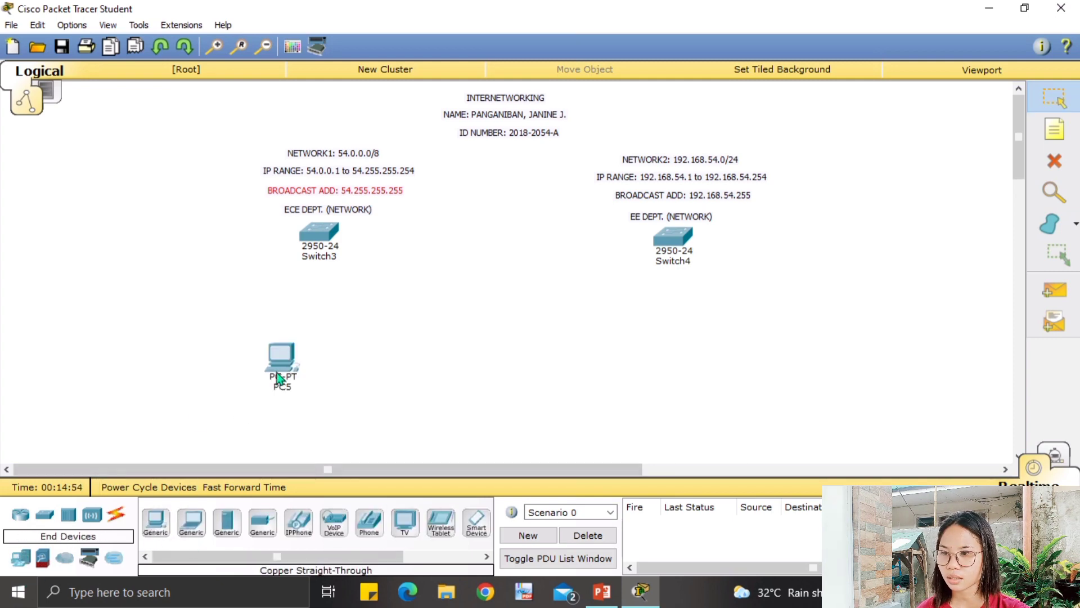
pyautogui.click(155, 522)
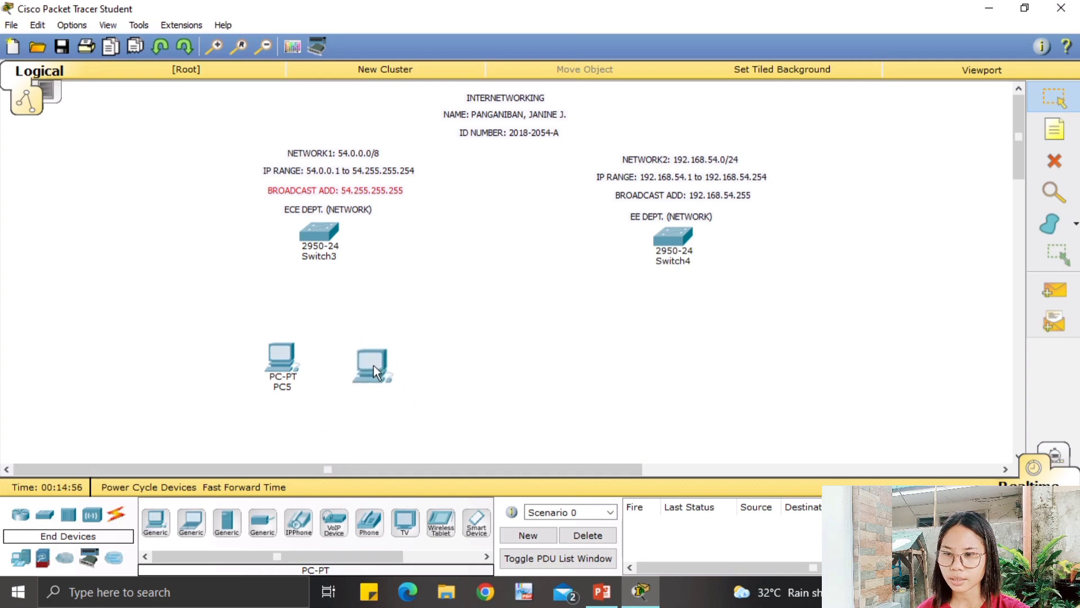
pyautogui.click(374, 366)
pyautogui.click(156, 522)
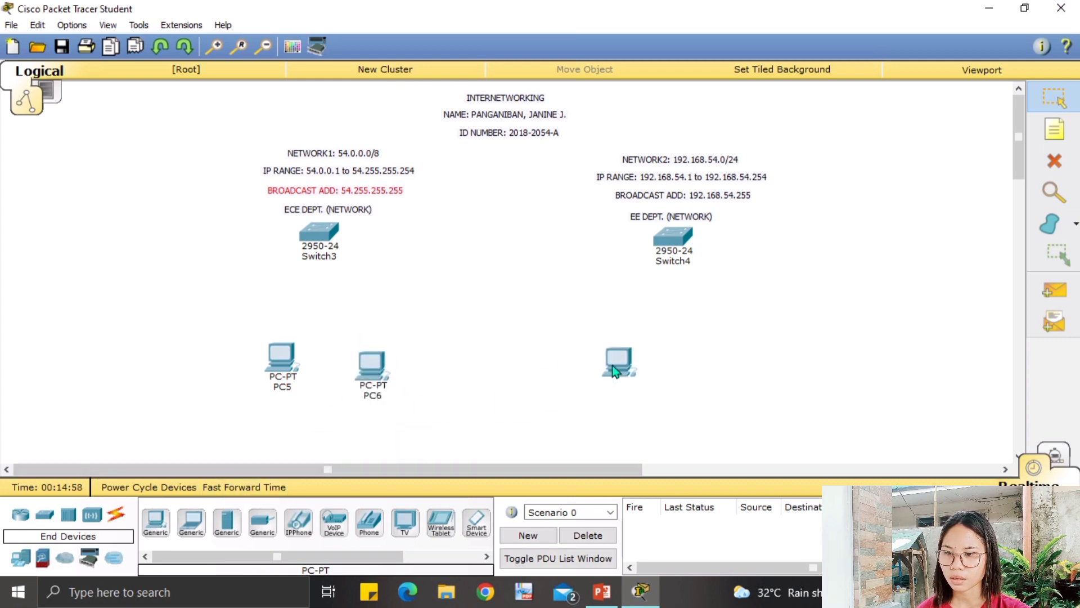
pyautogui.click(614, 367)
pyautogui.click(155, 523)
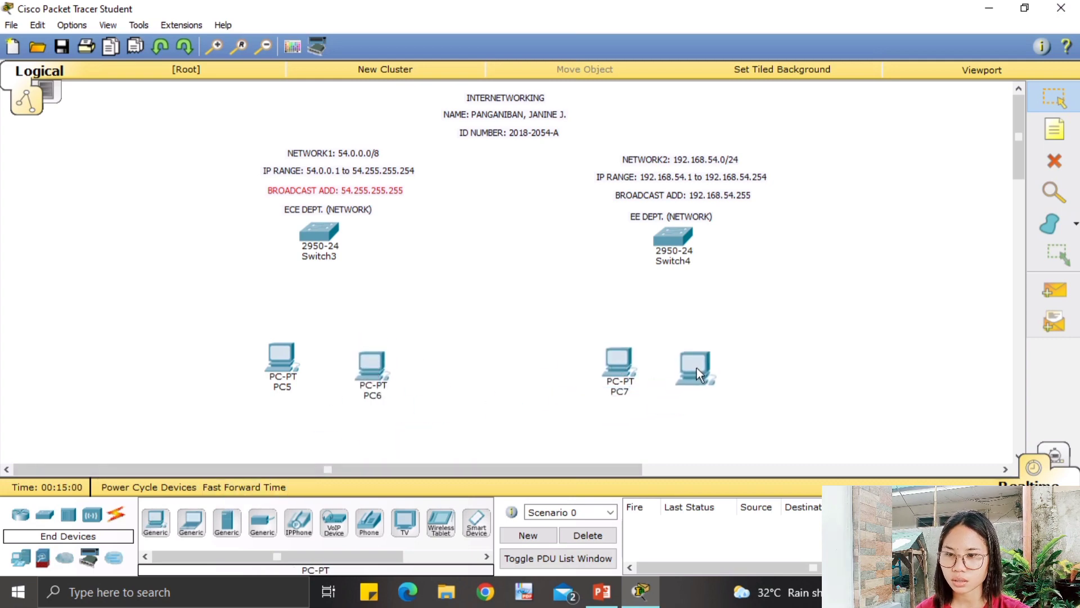
pyautogui.click(696, 368)
# Space the four PCs out evenly beneath their switches.
pyautogui.moveTo(699, 353); pyautogui.dragTo(754, 347)
pyautogui.moveTo(615, 366)
pyautogui.mouseDown()
pyautogui.moveTo(612, 356)
pyautogui.moveTo(621, 367)
pyautogui.mouseUp()
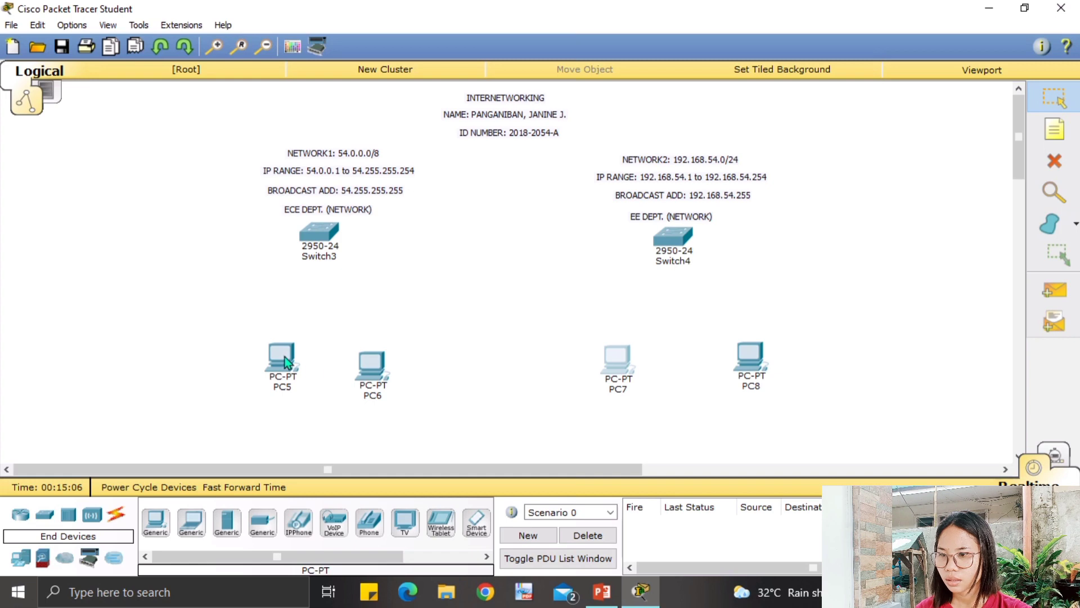
pyautogui.moveTo(284, 356); pyautogui.dragTo(241, 363)
pyautogui.moveTo(377, 368); pyautogui.dragTo(380, 359)
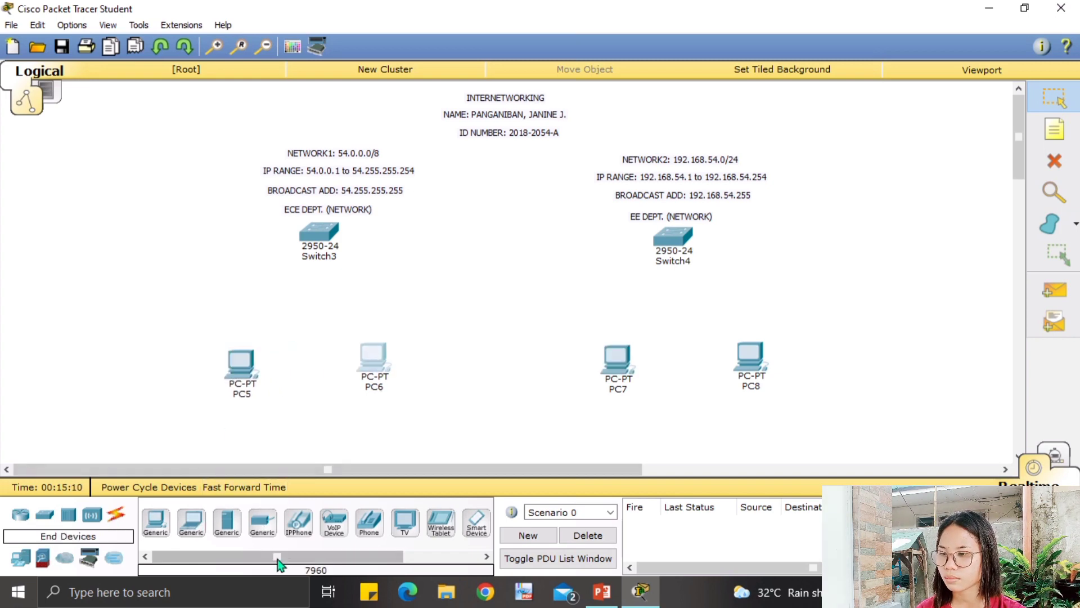
# Cable PC5 and PC6 FastEthernet0 to Switch3 ports with copper straight-through.
pyautogui.click(110, 519)
pyautogui.click(226, 524)
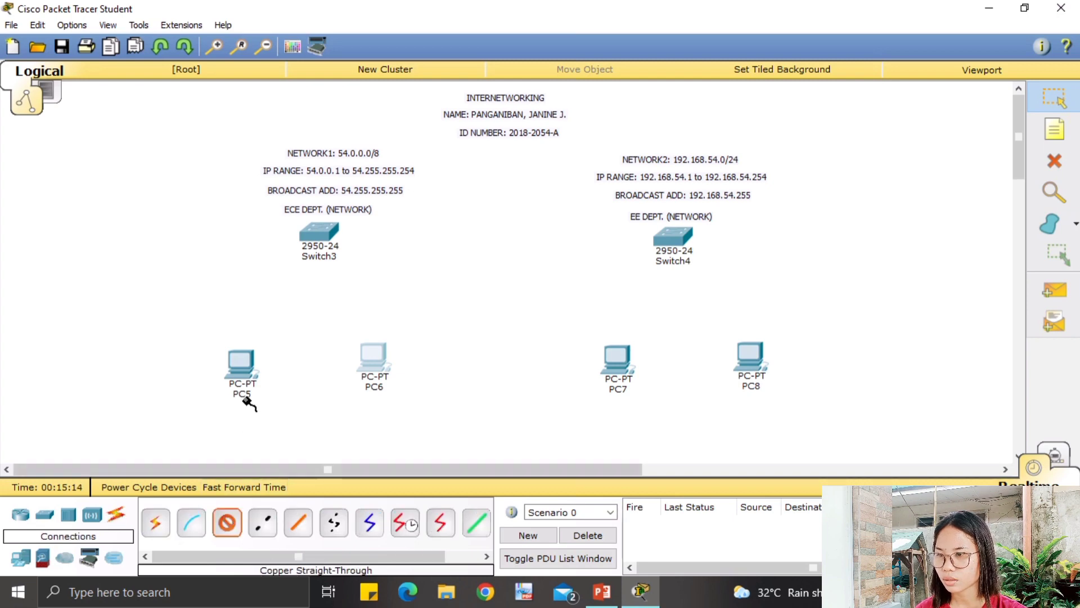
pyautogui.click(241, 367)
pyautogui.click(293, 392)
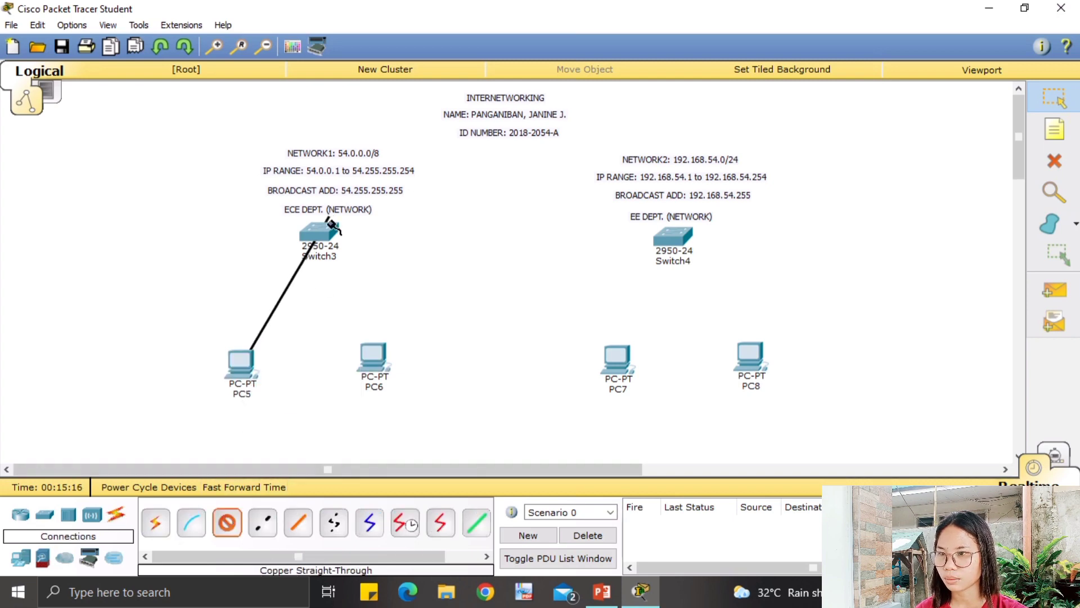
pyautogui.click(325, 237)
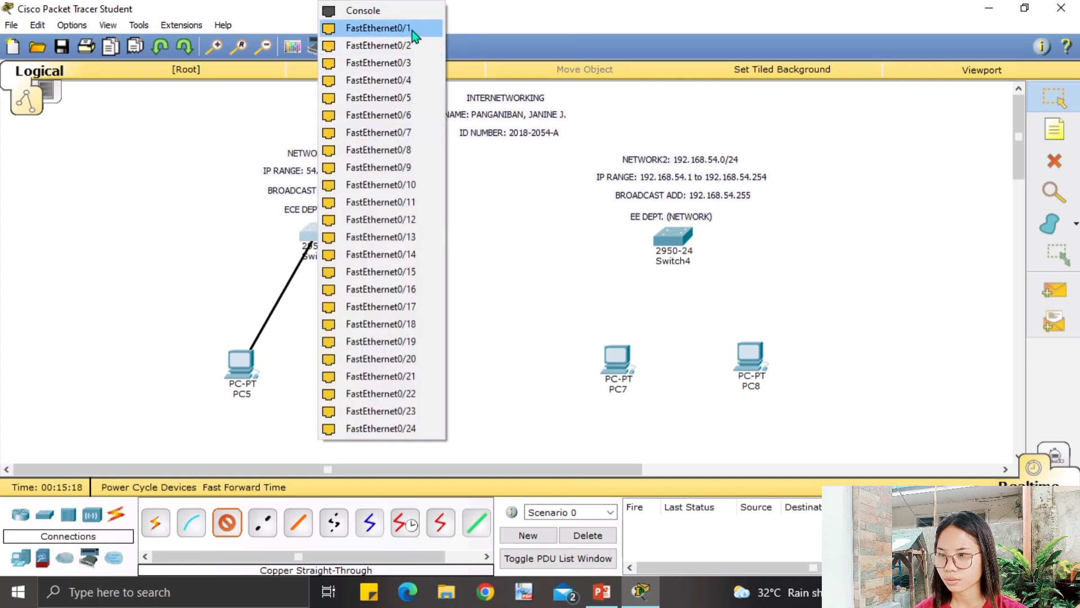
pyautogui.click(412, 29)
pyautogui.click(227, 523)
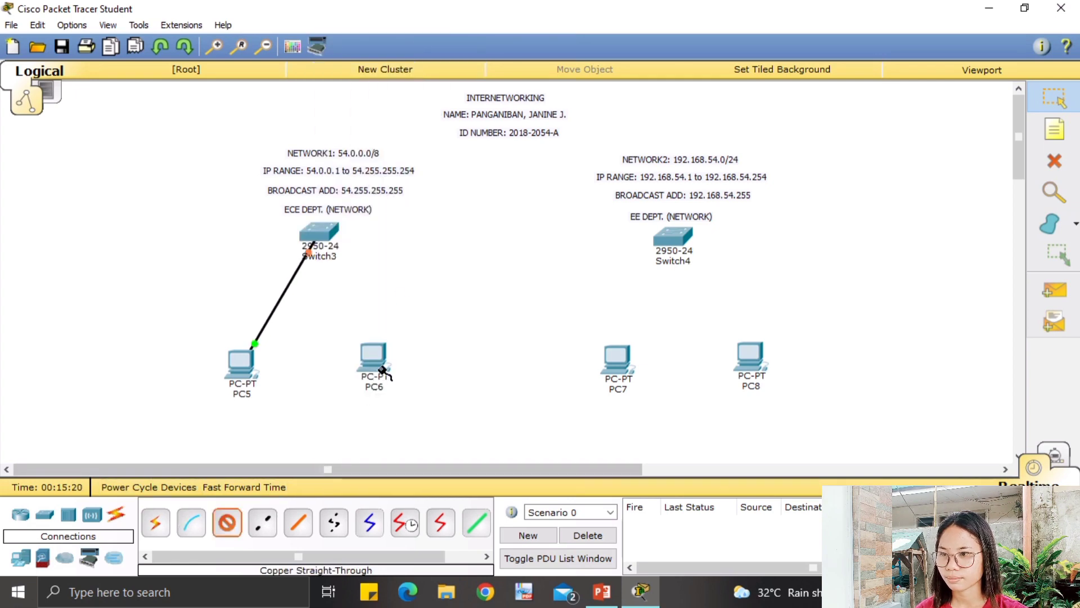
pyautogui.click(373, 360)
pyautogui.click(435, 385)
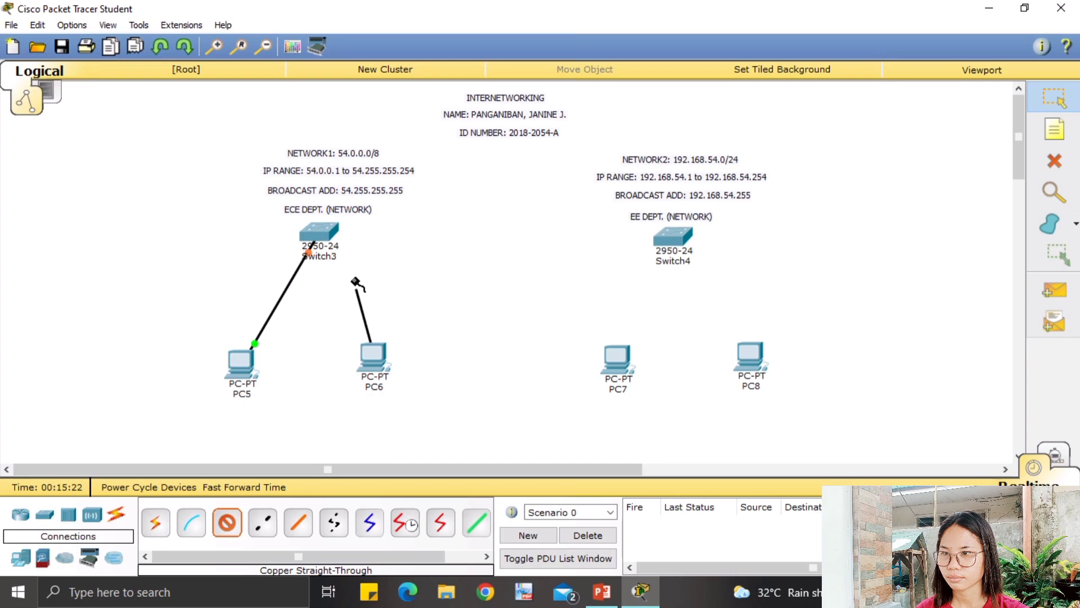
pyautogui.click(321, 235)
pyautogui.click(391, 29)
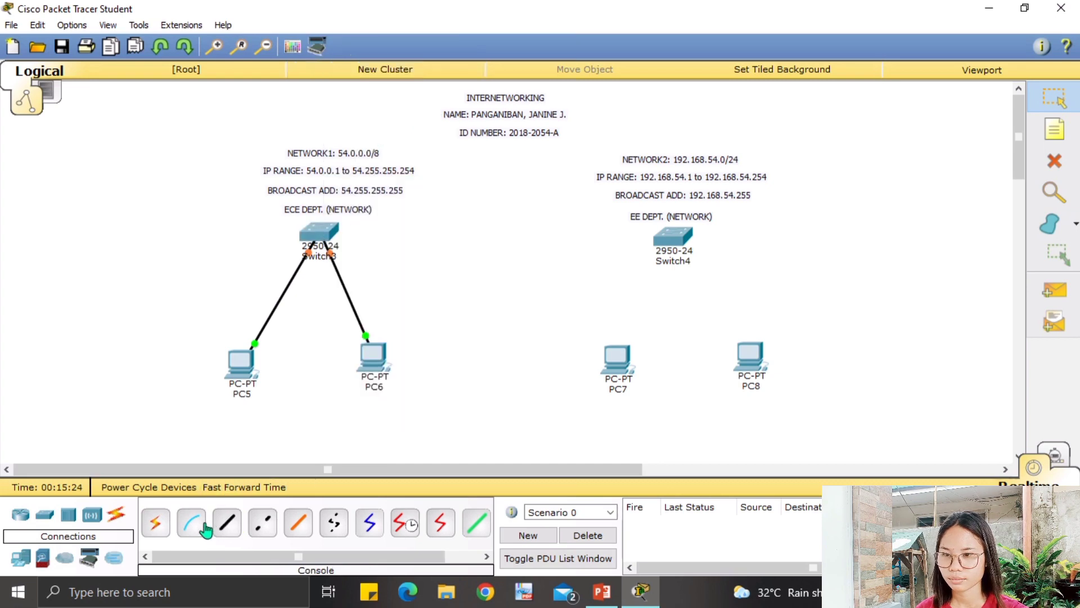
# Cable PC7 and PC8 FastEthernet0 to Switch4 ports, PC8 on FastEthernet0/2.
pyautogui.click(228, 523)
pyautogui.click(612, 365)
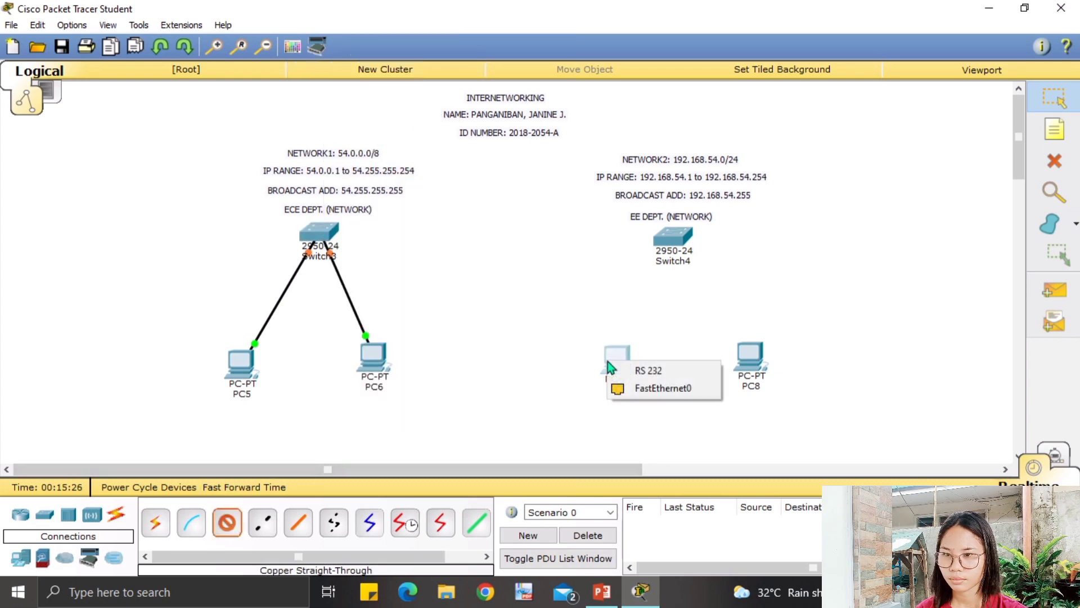
pyautogui.click(647, 386)
pyautogui.click(675, 240)
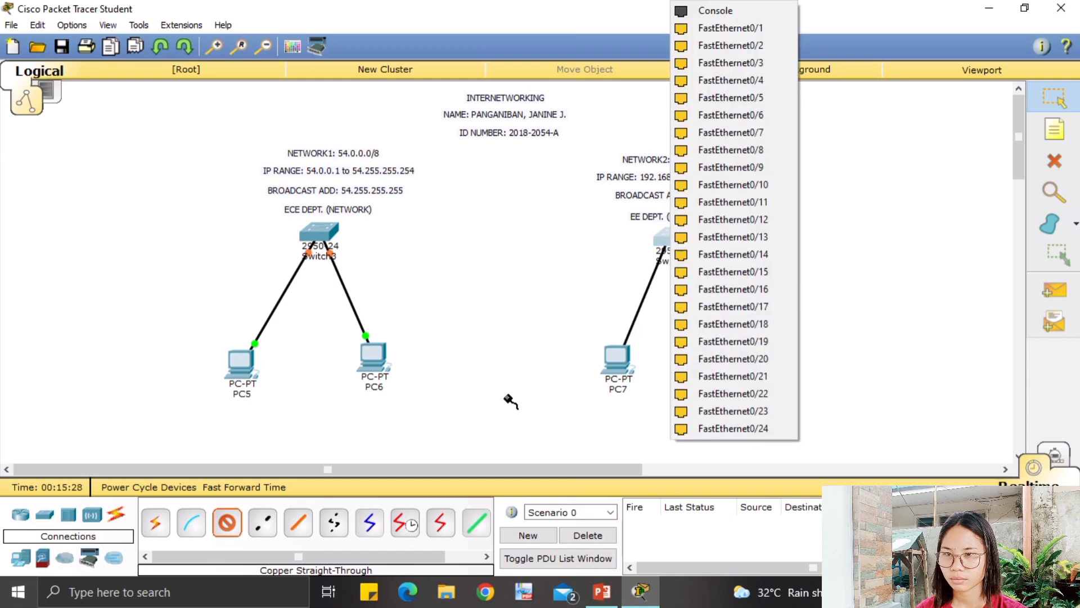
pyautogui.click(683, 56)
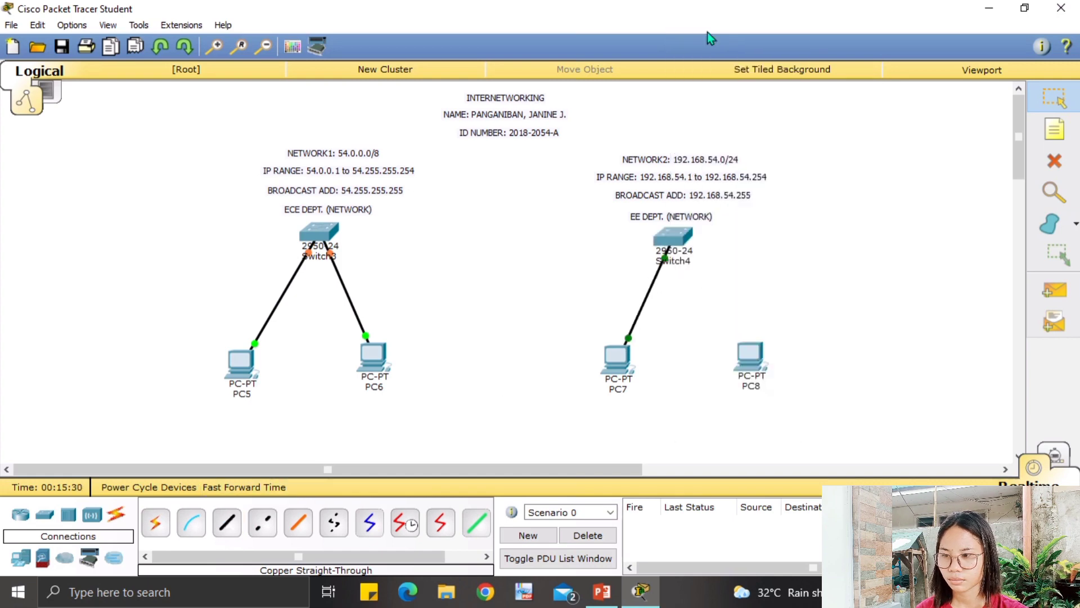
pyautogui.click(230, 524)
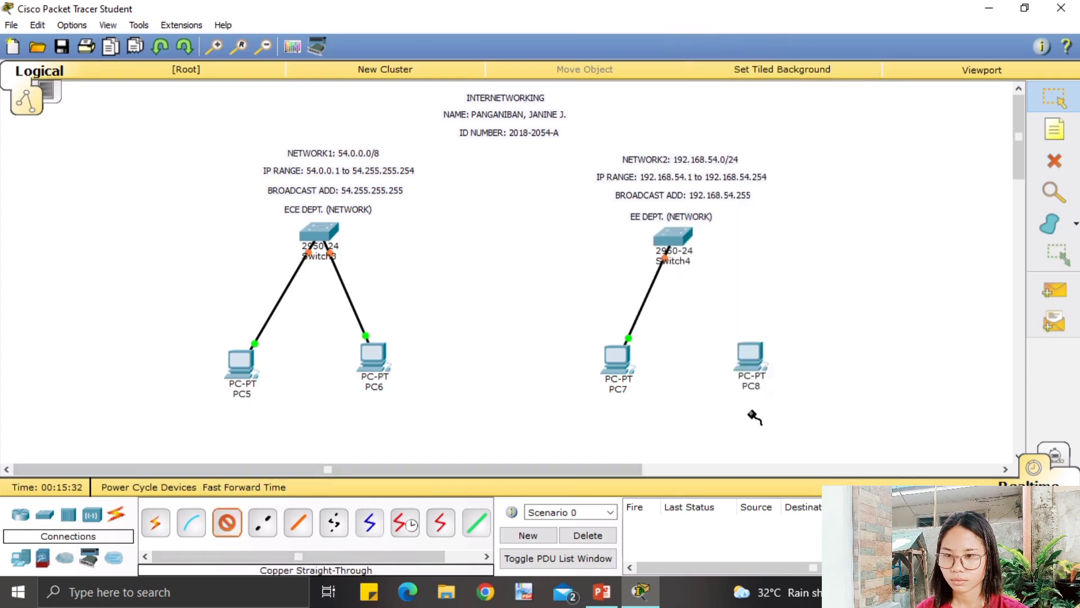
pyautogui.click(755, 379)
pyautogui.click(798, 407)
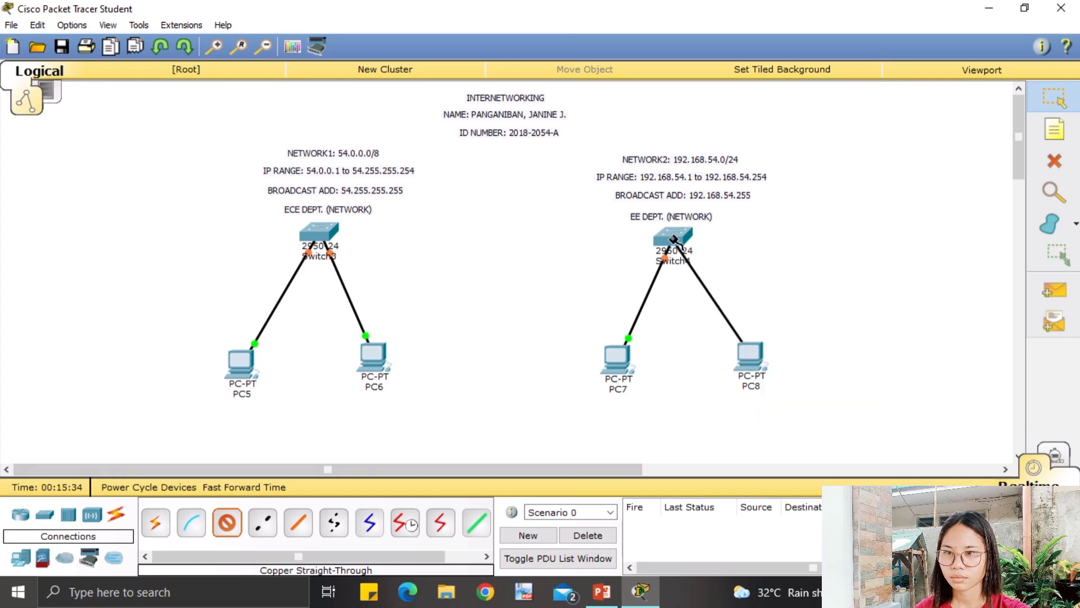
pyautogui.click(673, 235)
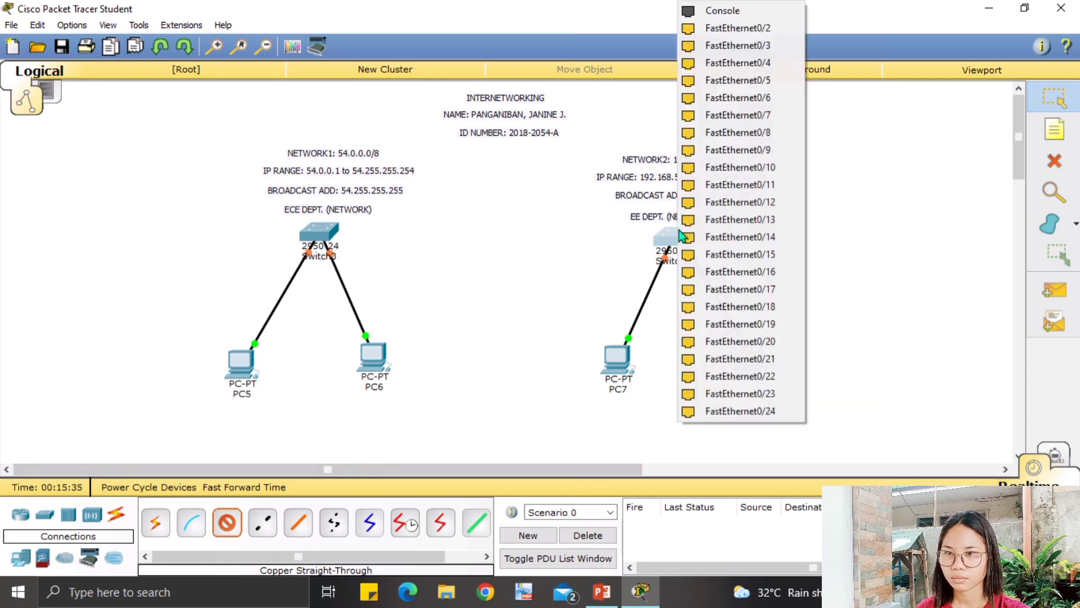
pyautogui.click(731, 28)
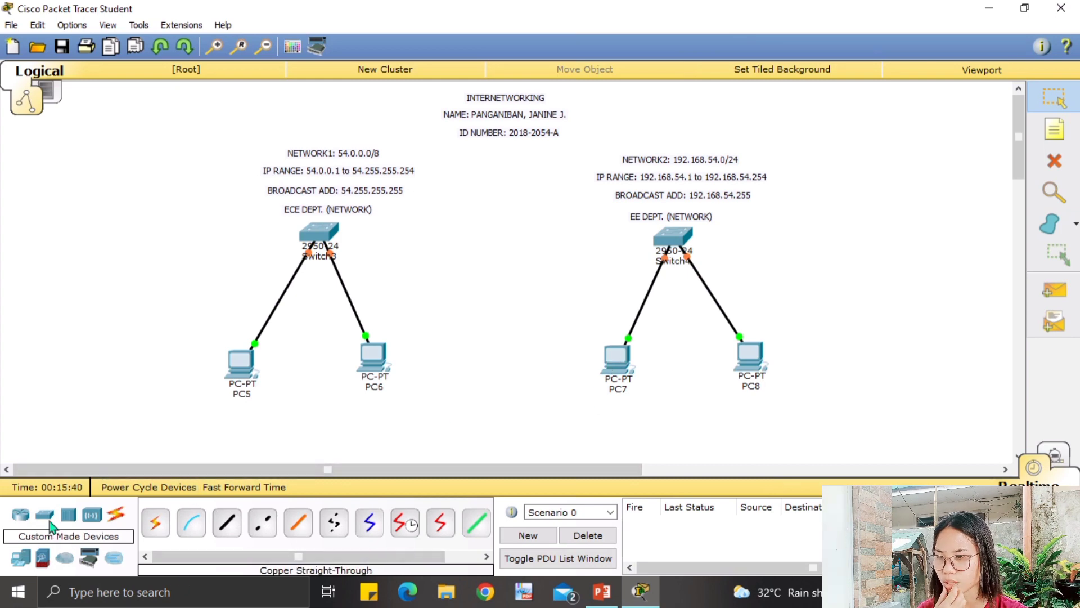
# Place two 2950-24 switches, Switch5 at the far left and Switch6 at the far right.
pyautogui.click(48, 516)
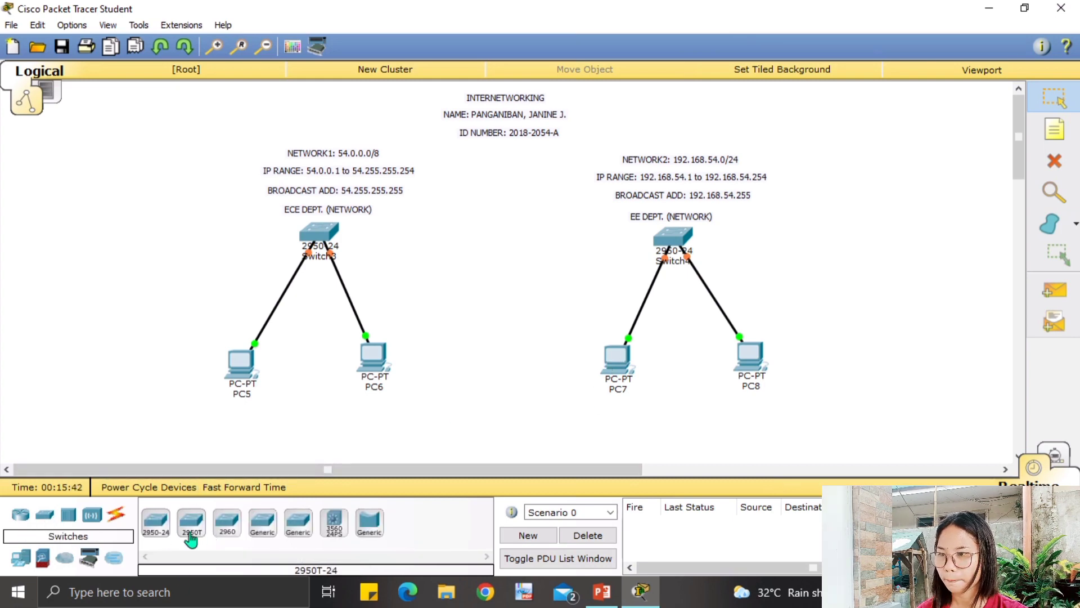
pyautogui.click(158, 523)
pyautogui.click(152, 252)
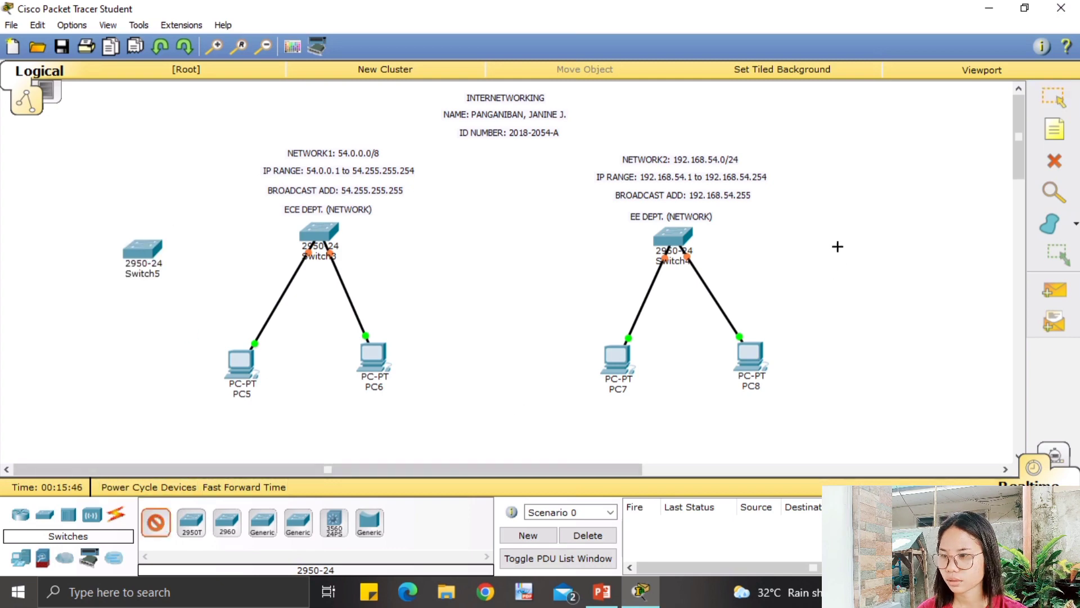
pyautogui.click(853, 242)
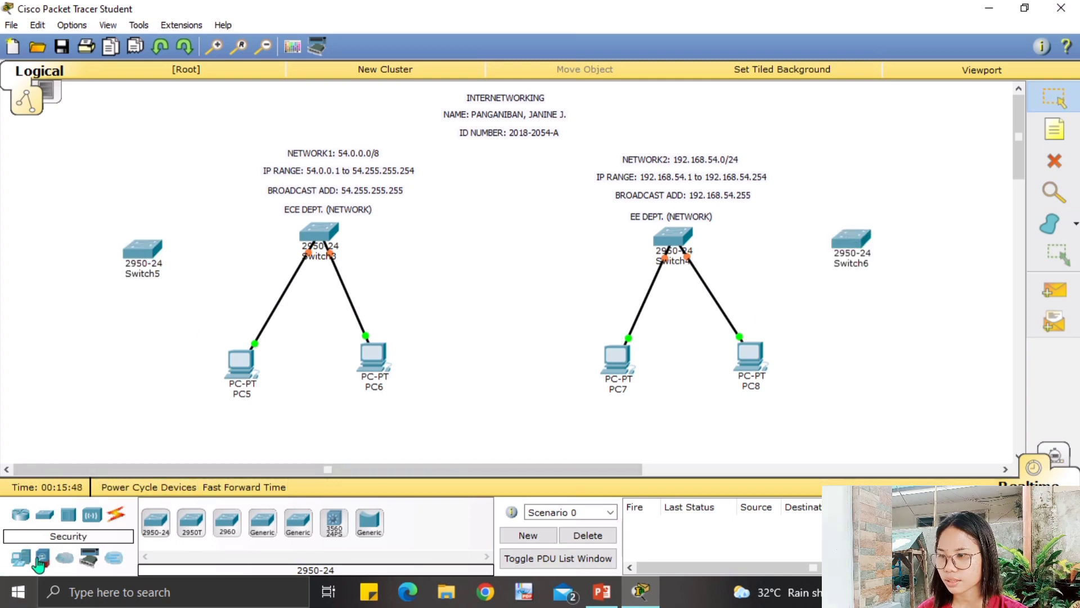
# Add PC9 and PC10 below the new switches and align them with the other devices.
pyautogui.moveTo(19, 557); pyautogui.dragTo(109, 424)
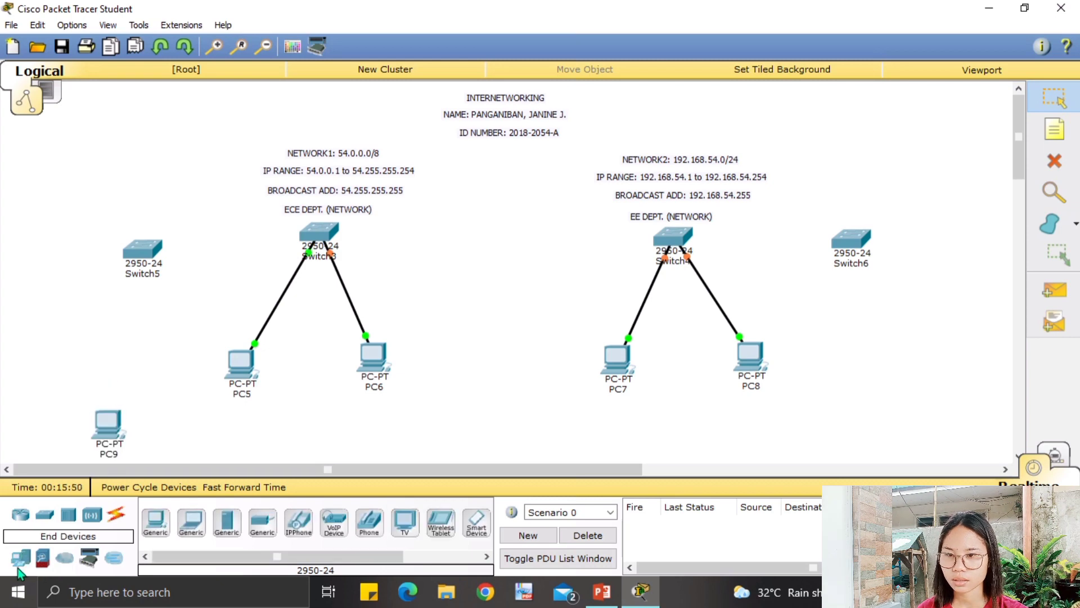
pyautogui.moveTo(20, 558); pyautogui.dragTo(875, 377)
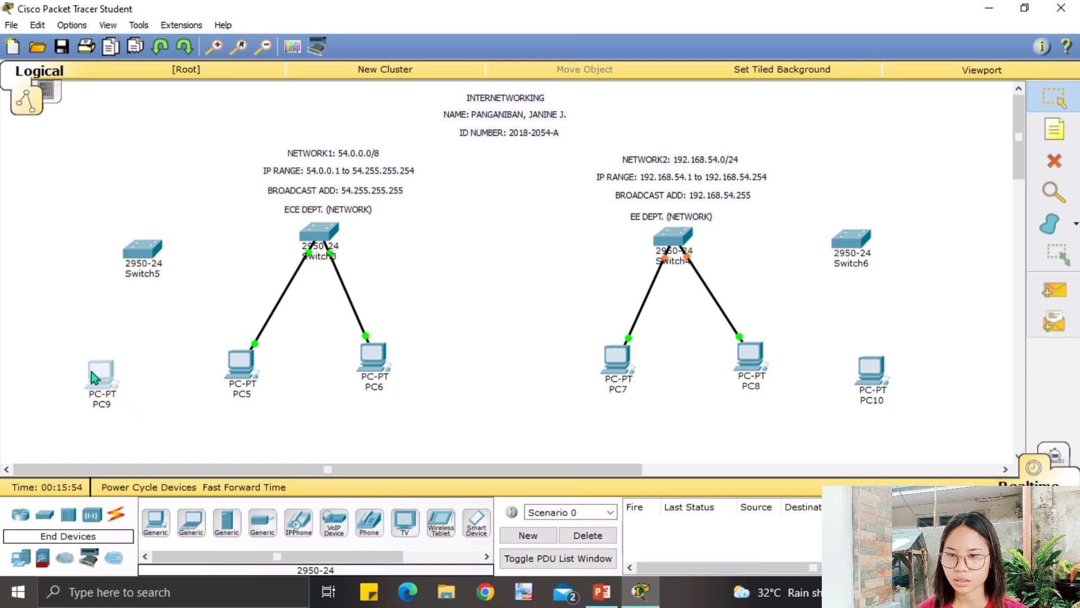
pyautogui.moveTo(91, 371); pyautogui.dragTo(97, 364)
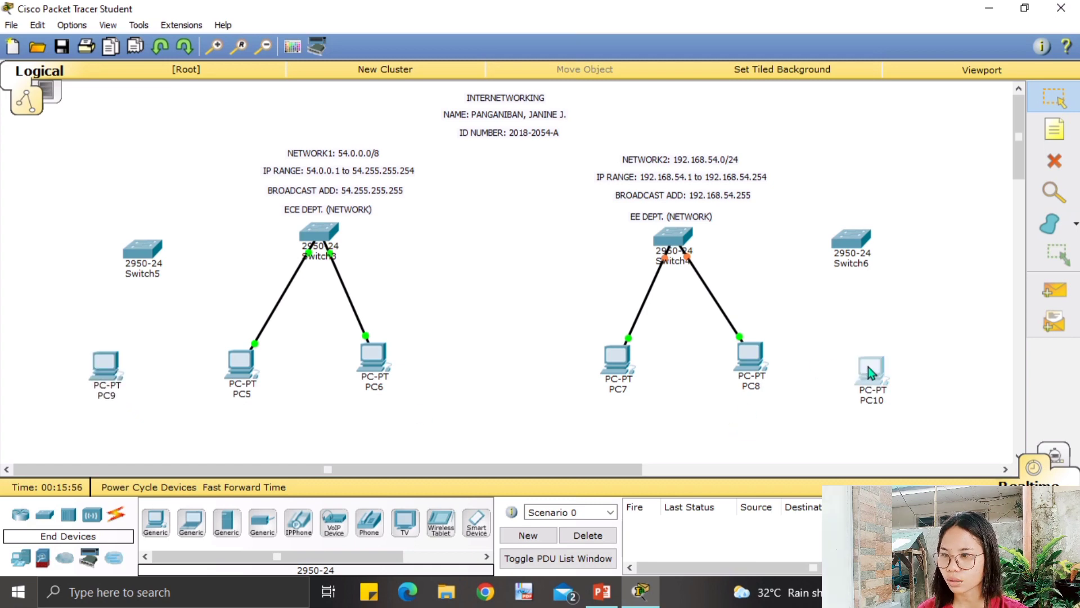
pyautogui.moveTo(869, 367); pyautogui.dragTo(872, 353)
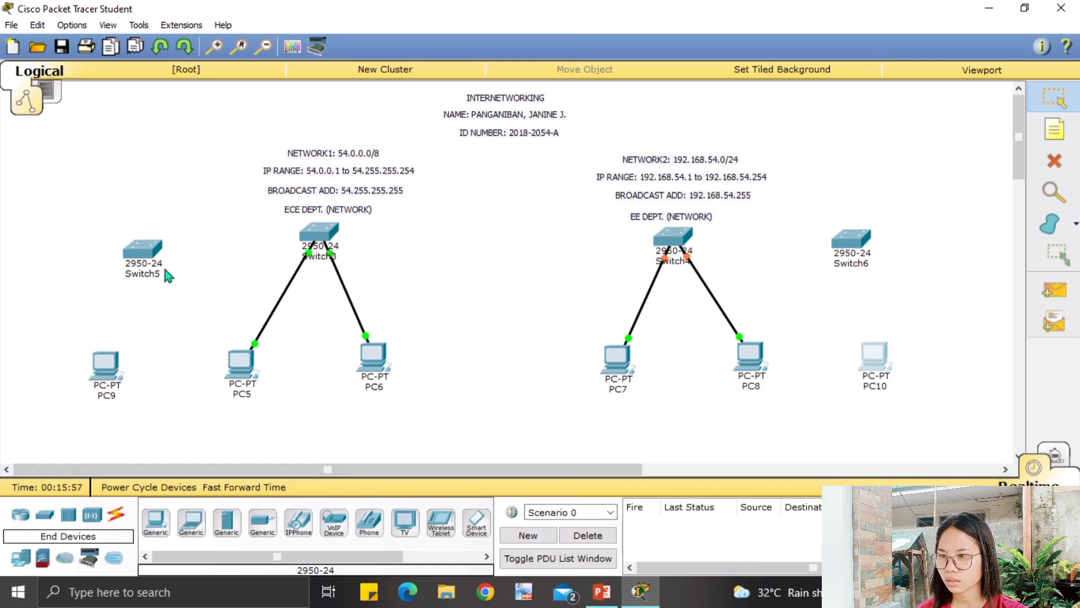
pyautogui.moveTo(137, 244); pyautogui.dragTo(110, 233)
pyautogui.click(312, 239)
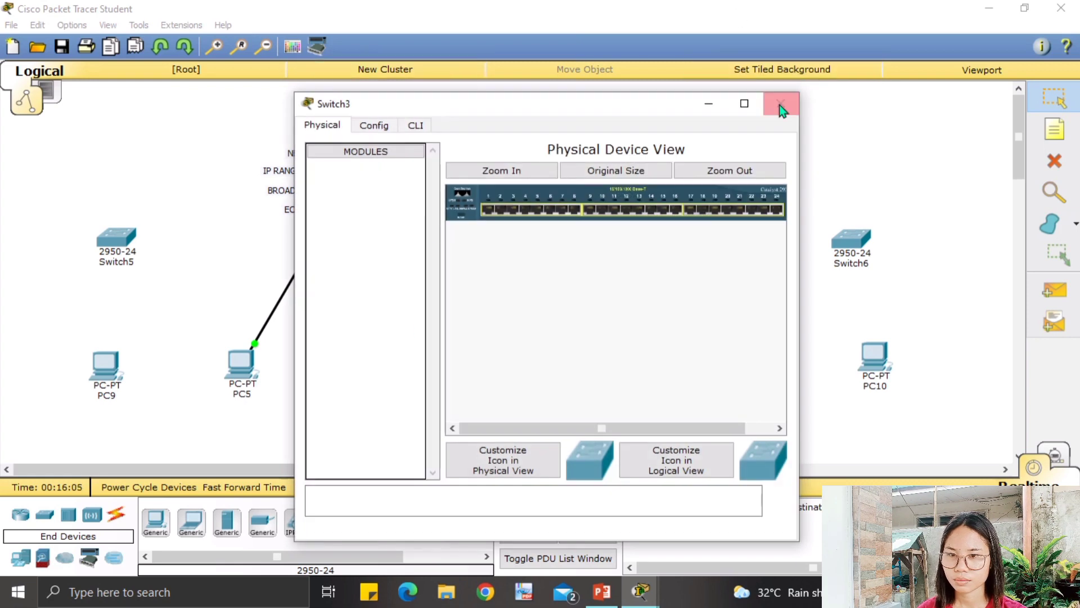
pyautogui.click(781, 103)
pyautogui.moveTo(853, 240); pyautogui.dragTo(868, 239)
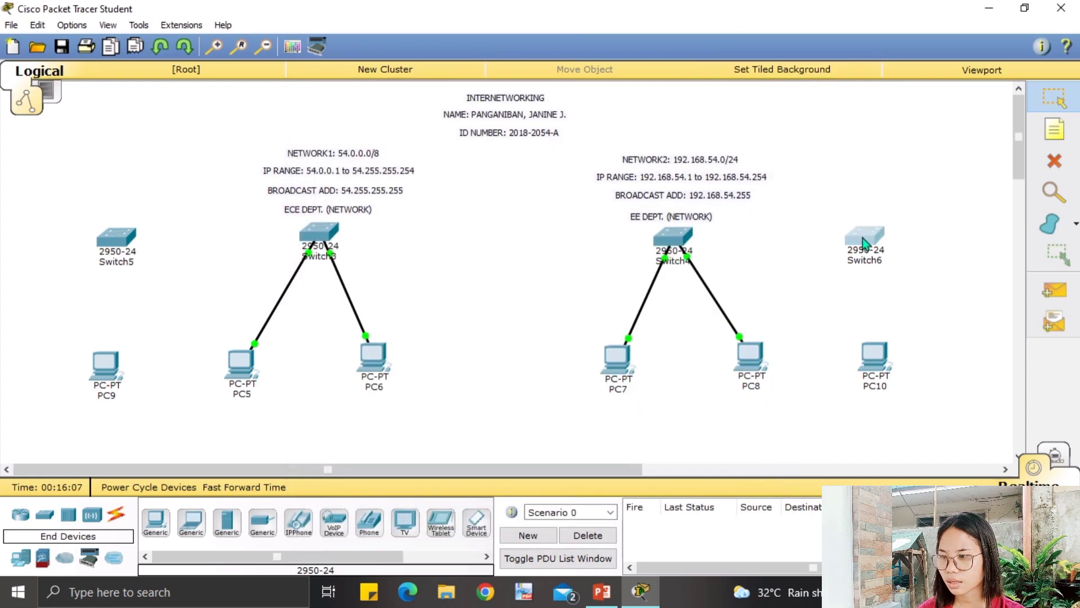
# Cable PC9 FastEthernet0 to Switch5 FastEthernet0/1 with copper straight-through.
pyautogui.click(112, 520)
pyautogui.click(226, 522)
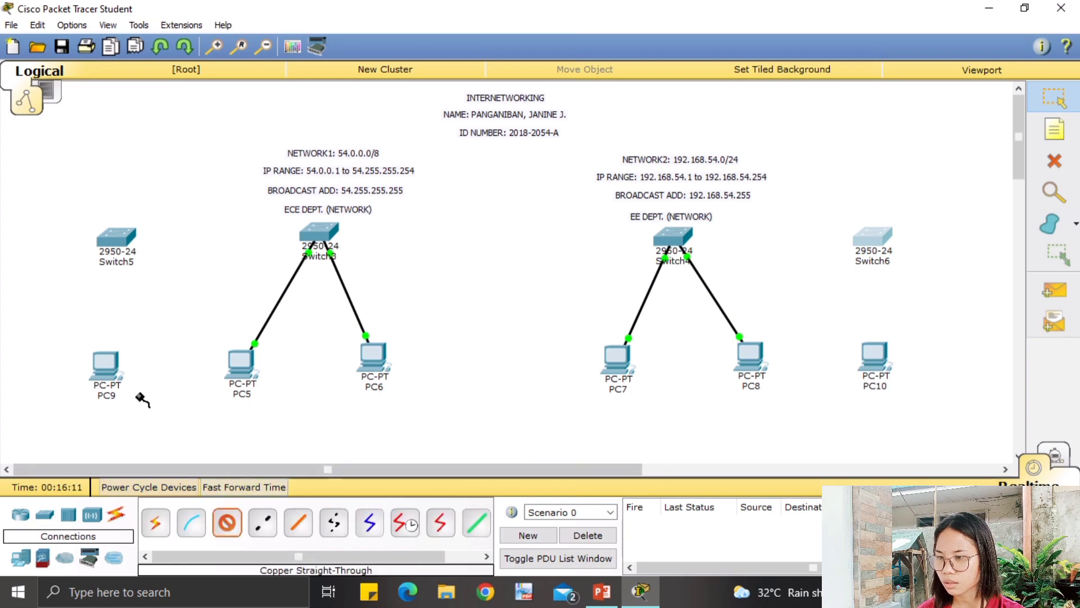
pyautogui.click(104, 370)
pyautogui.click(163, 394)
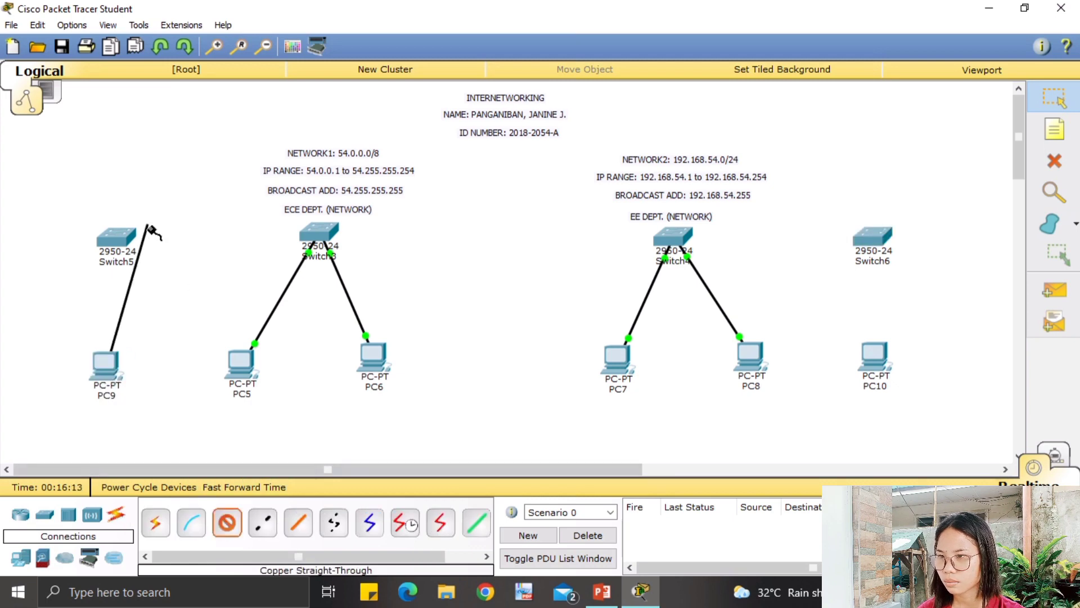
pyautogui.click(120, 246)
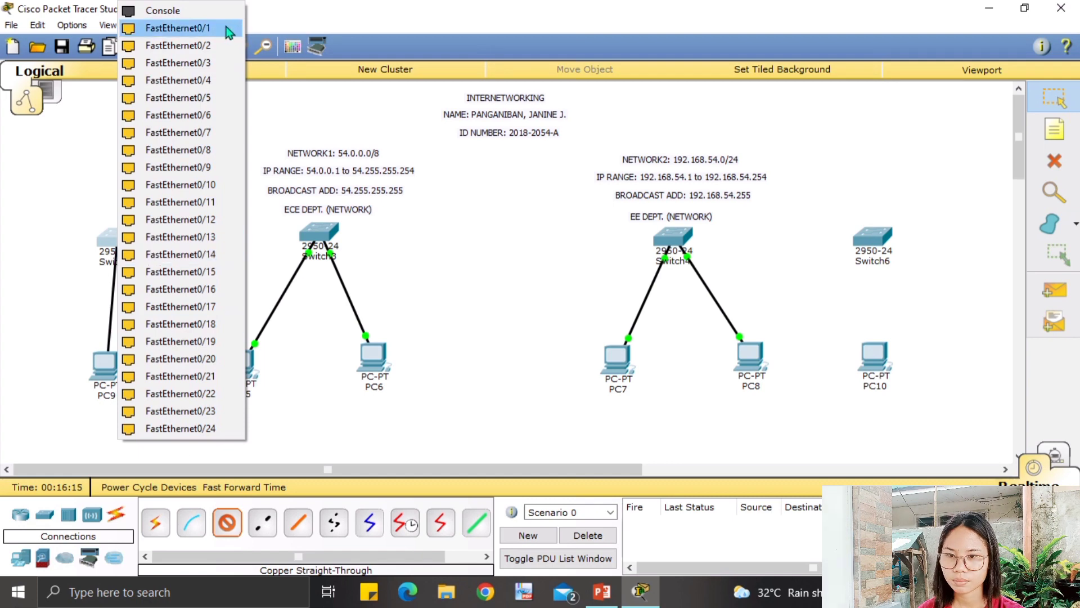
pyautogui.click(180, 28)
# Cable PC10 FastEthernet0 to Switch6 and move PC9 directly beneath Switch5.
pyautogui.click(227, 522)
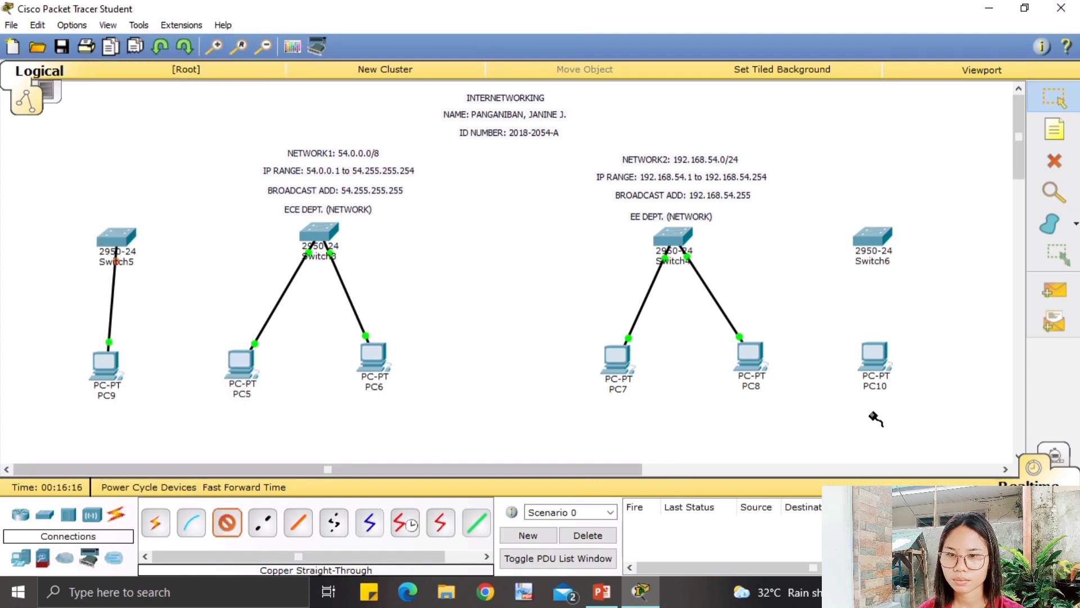
pyautogui.click(873, 371)
pyautogui.click(898, 399)
pyautogui.click(873, 239)
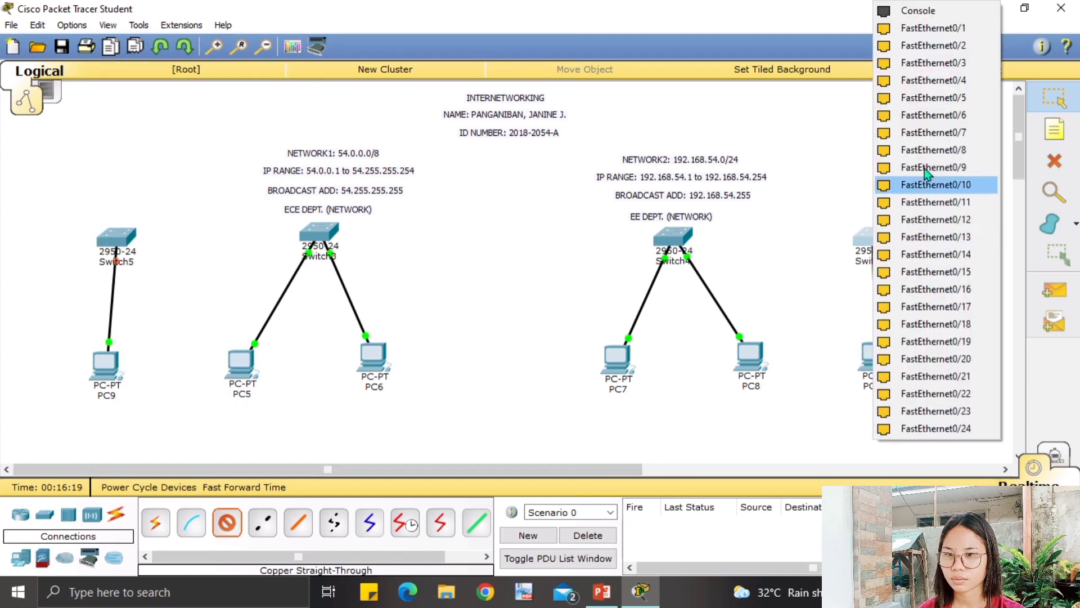
pyautogui.click(932, 28)
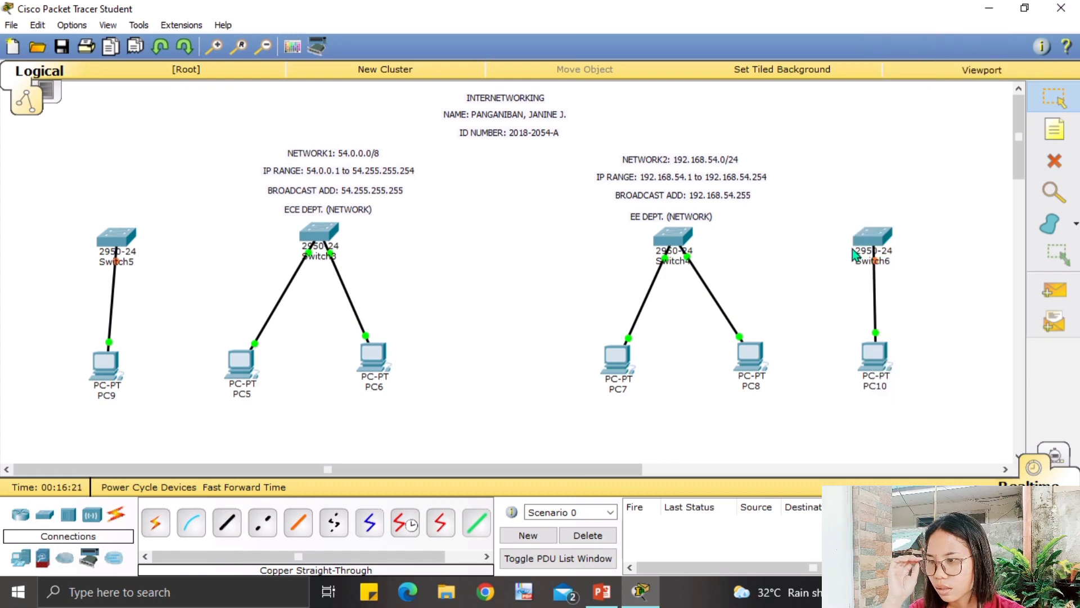
pyautogui.moveTo(111, 351)
pyautogui.mouseDown()
pyautogui.moveTo(118, 363)
pyautogui.moveTo(106, 361)
pyautogui.moveTo(120, 362)
pyautogui.mouseUp()
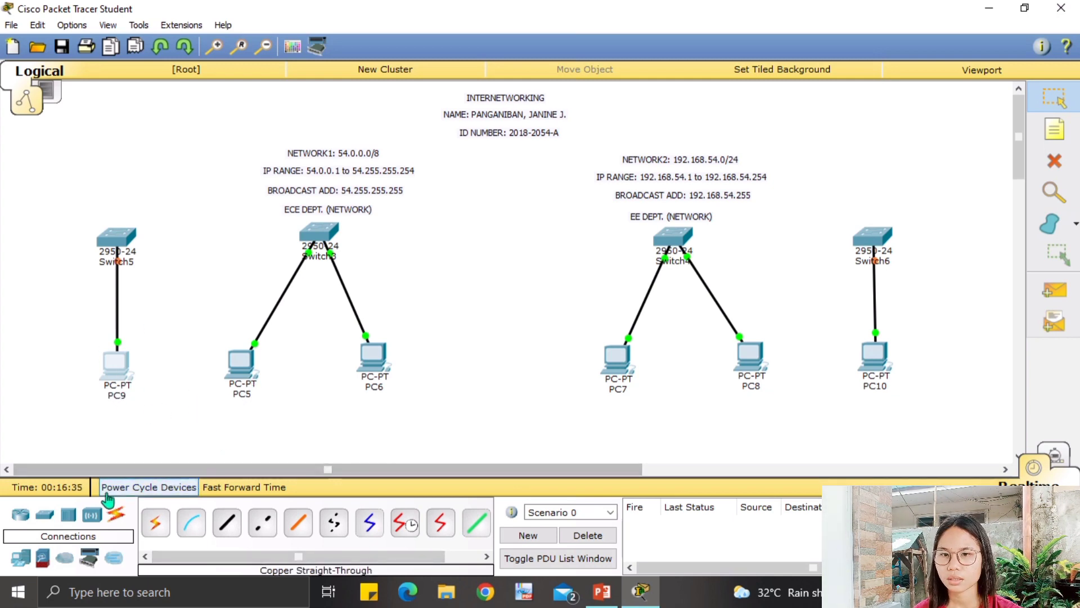
# Add address notes 54.0.0.2, 54.0.0.3 and 54.0.0.4 below PC9, PC5 and PC6.
pyautogui.click(1055, 129)
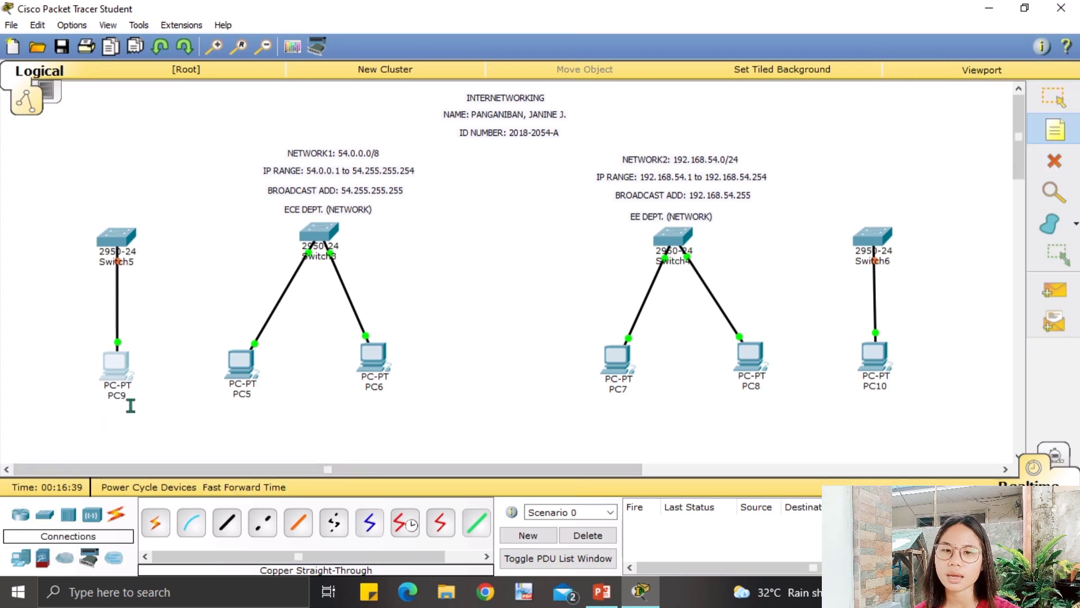
pyautogui.click(103, 413)
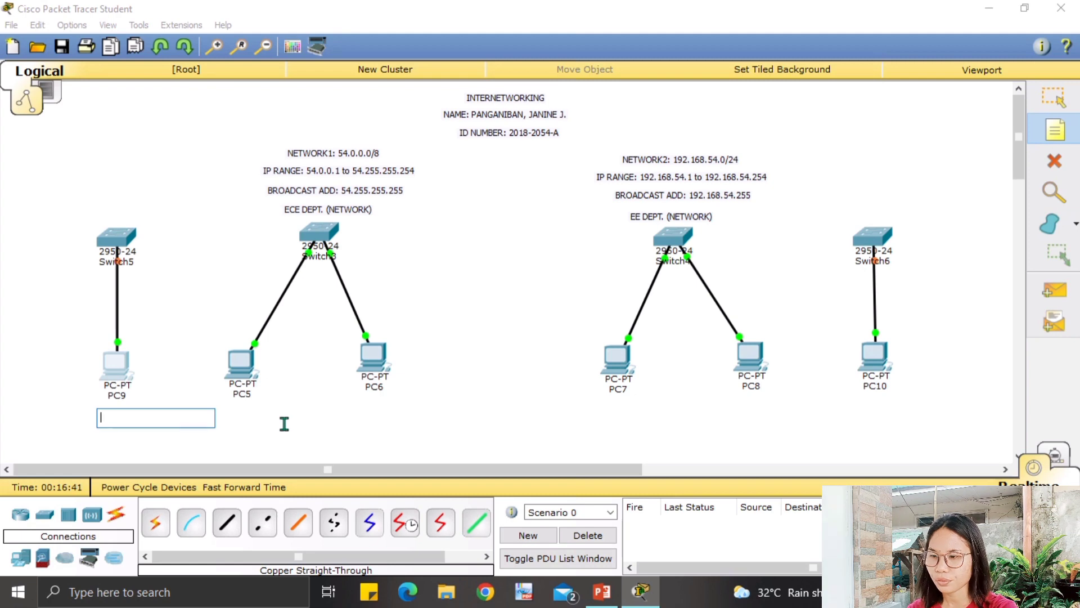
pyautogui.write('54')
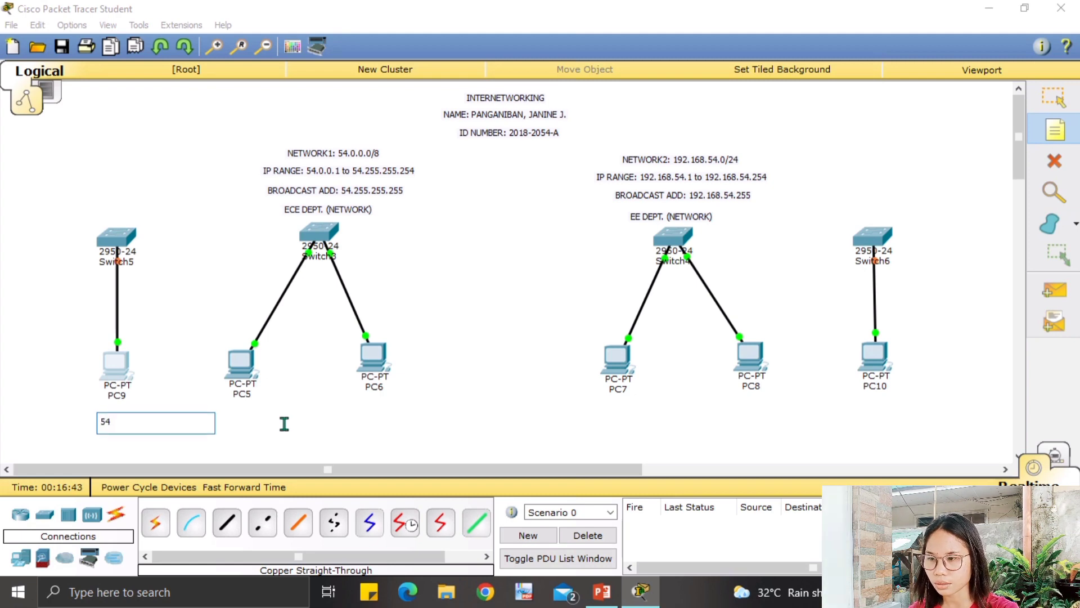
pyautogui.write('.0.')
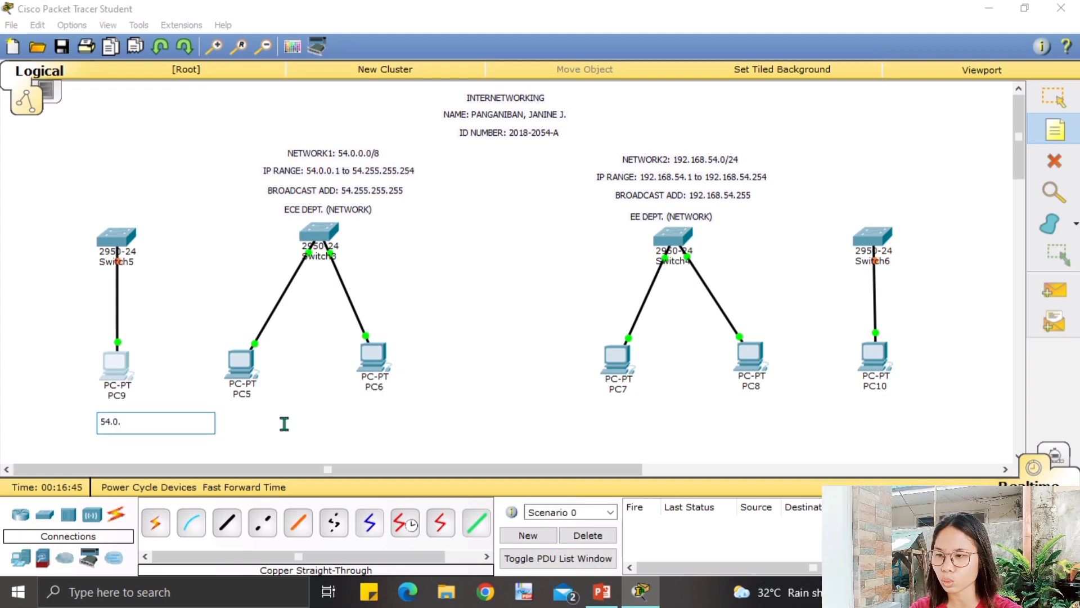
pyautogui.write('0.2')
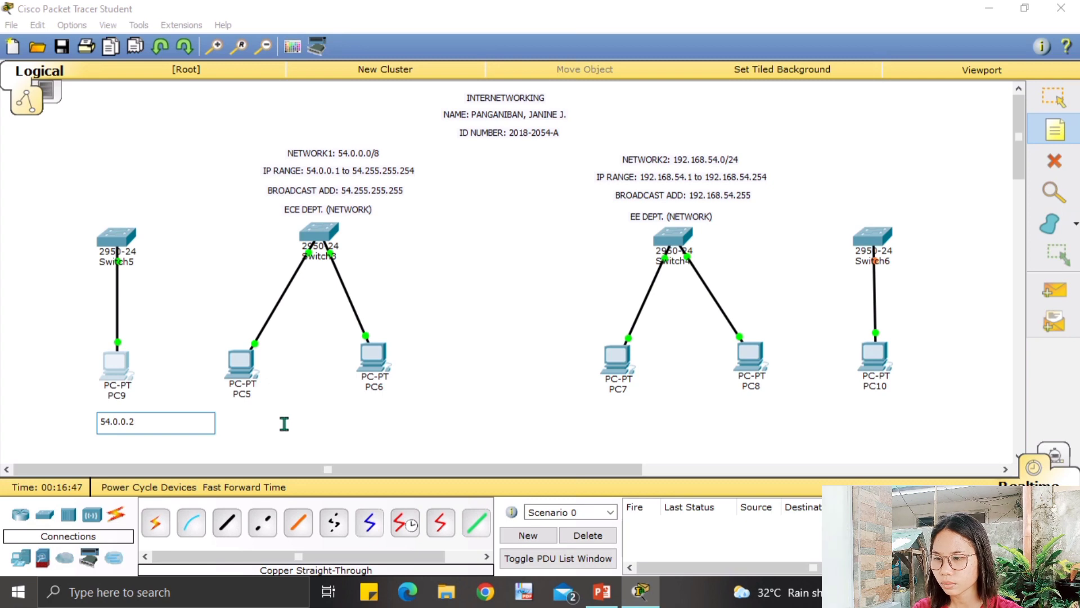
pyautogui.click(246, 415)
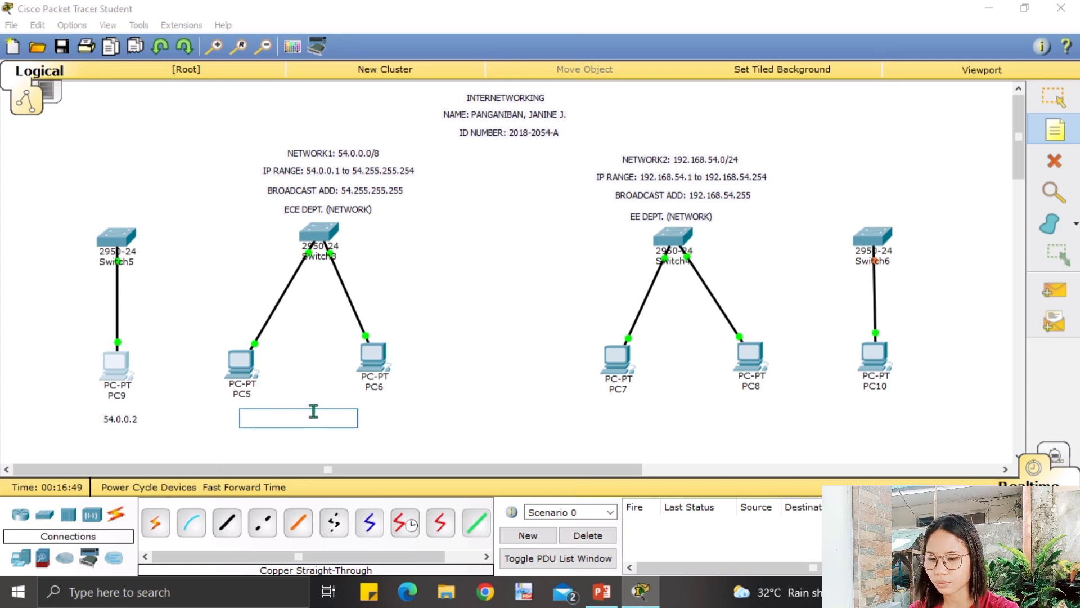
pyautogui.write('54.')
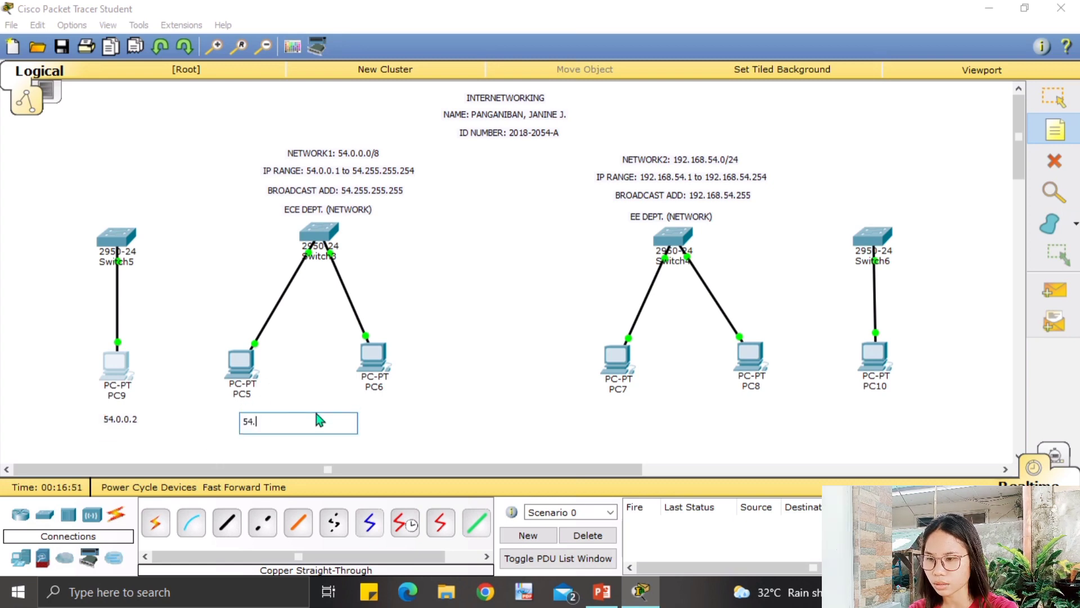
pyautogui.write('0.0')
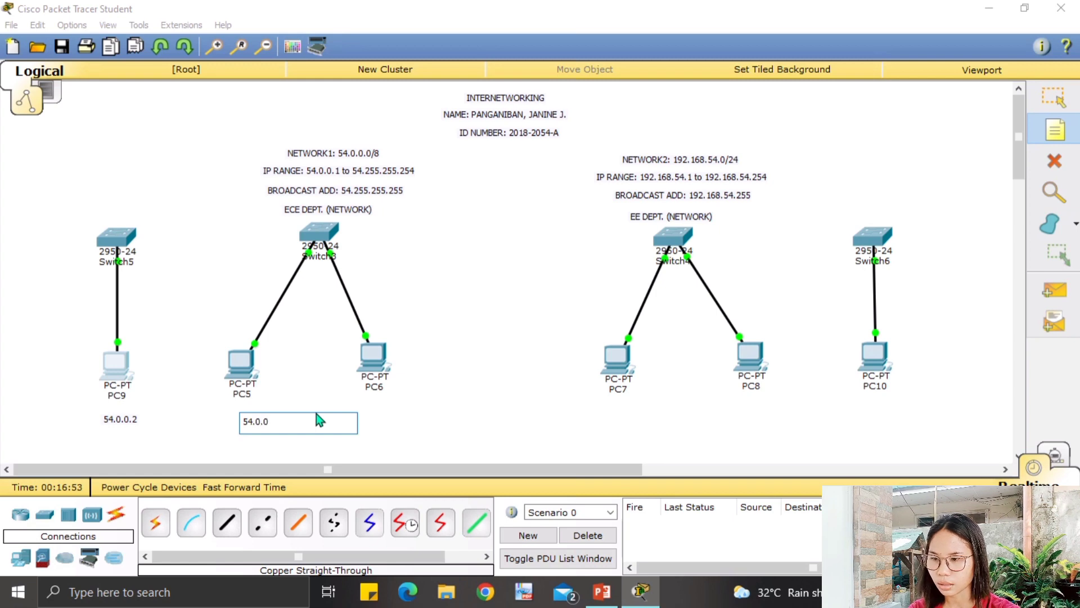
pyautogui.write('.3')
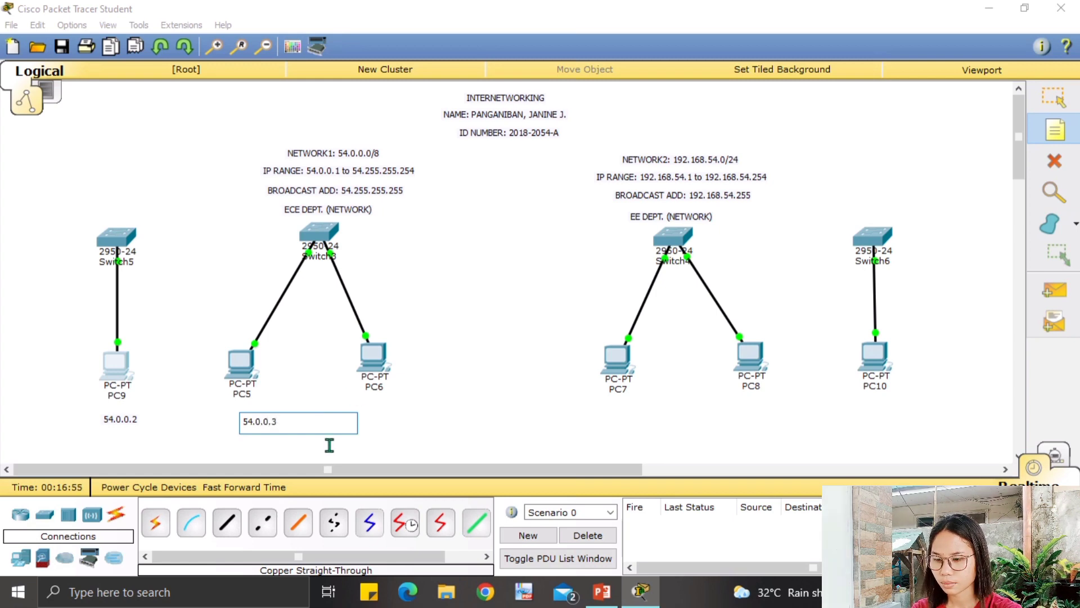
pyautogui.click(374, 412)
pyautogui.write('54.0')
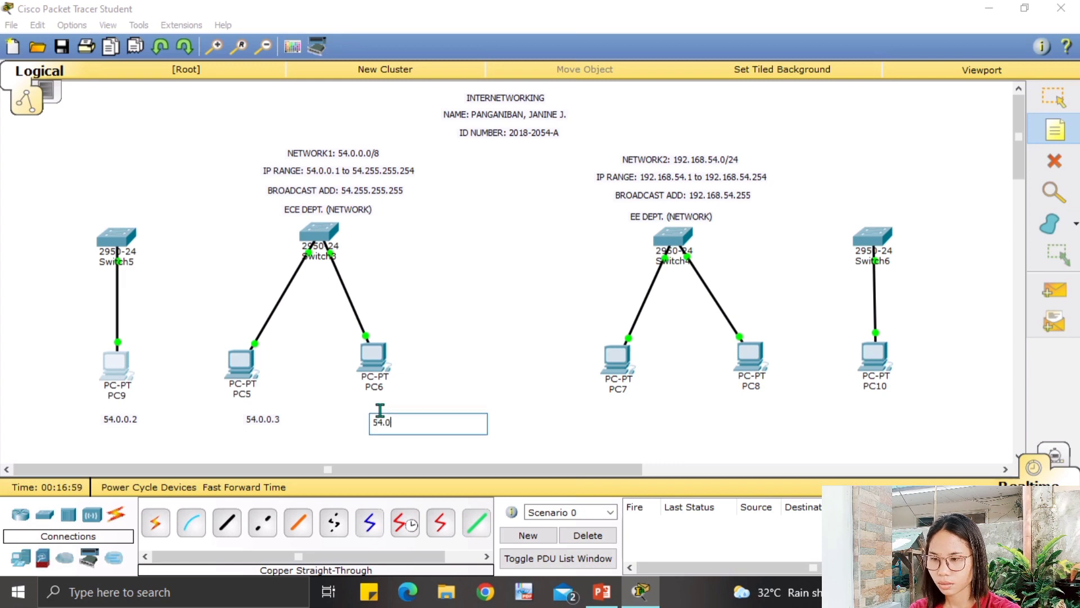
pyautogui.write('.0.4')
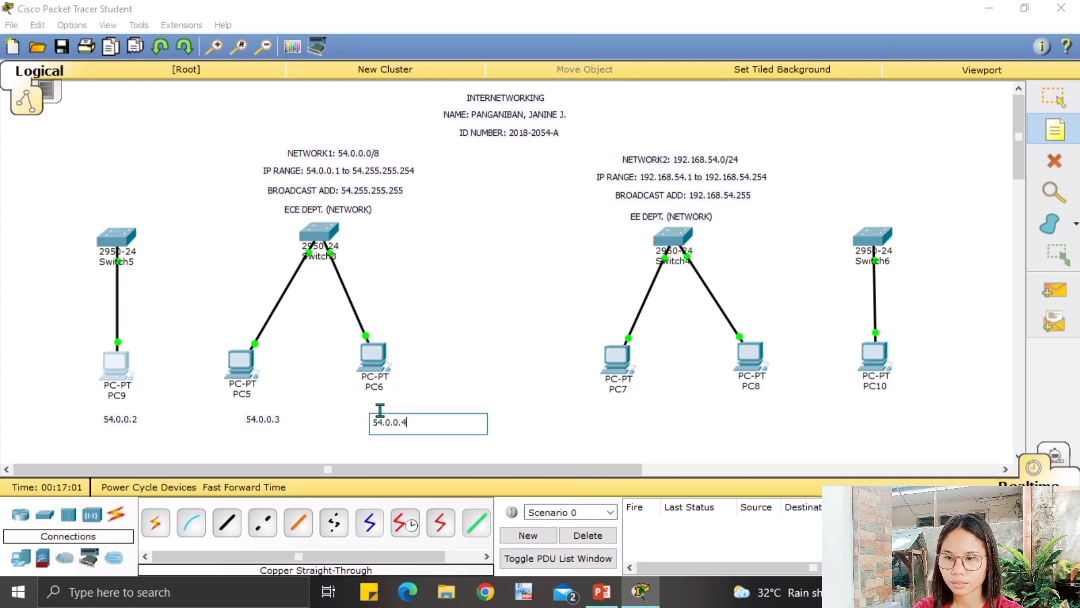
# Add address notes 192.168.54.2, .3 and .4 below PC7, PC8 and PC10.
pyautogui.click(612, 409)
pyautogui.write('1')
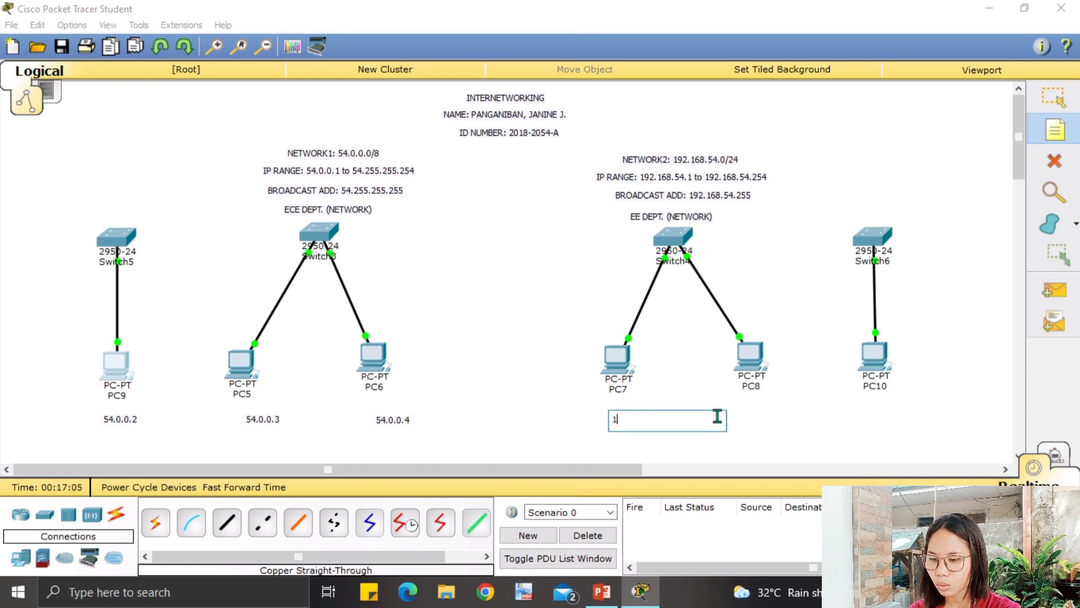
pyautogui.write('92')
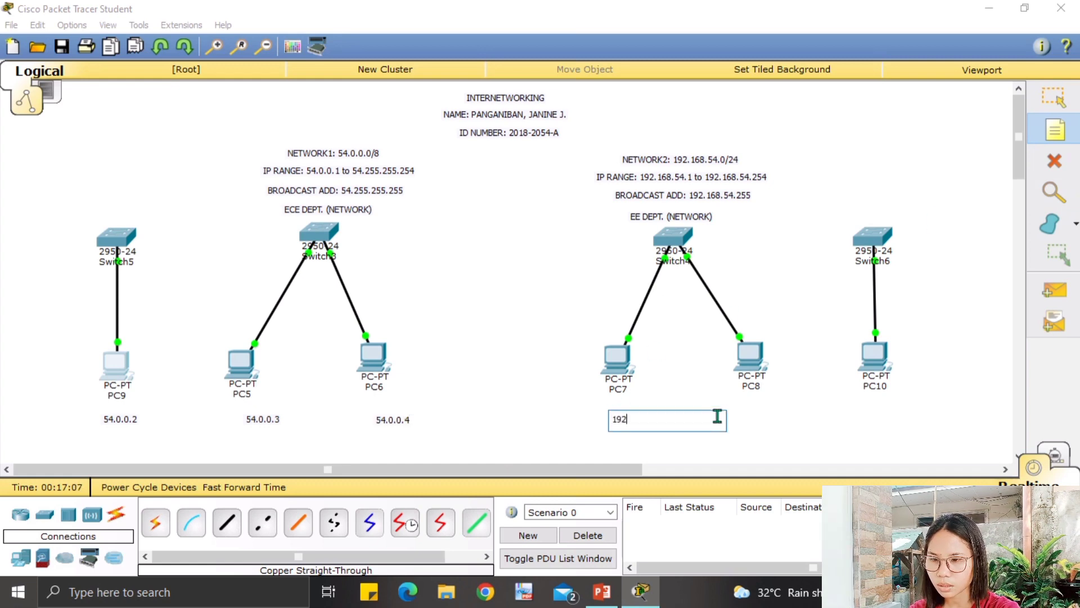
pyautogui.write('.168.54.2')
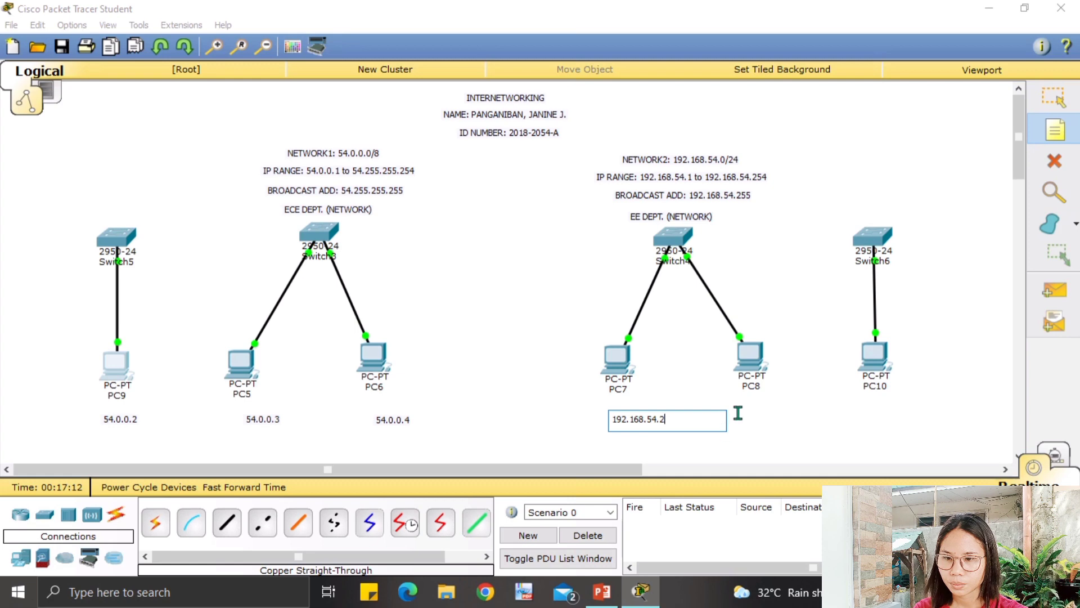
pyautogui.click(743, 416)
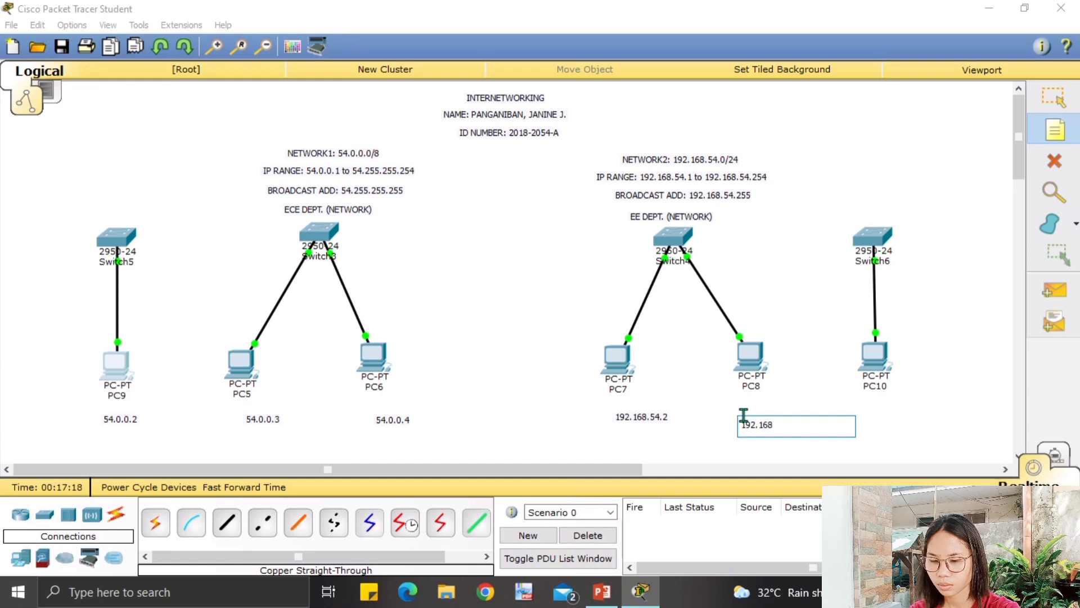
pyautogui.write('192.168.54.')
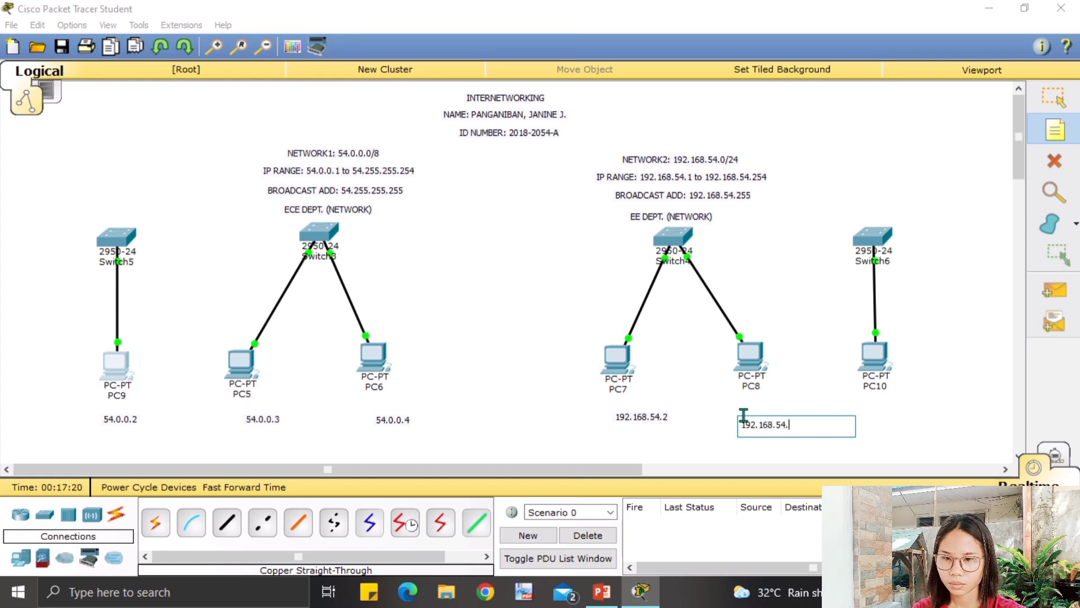
pyautogui.write('3')
pyautogui.click(875, 416)
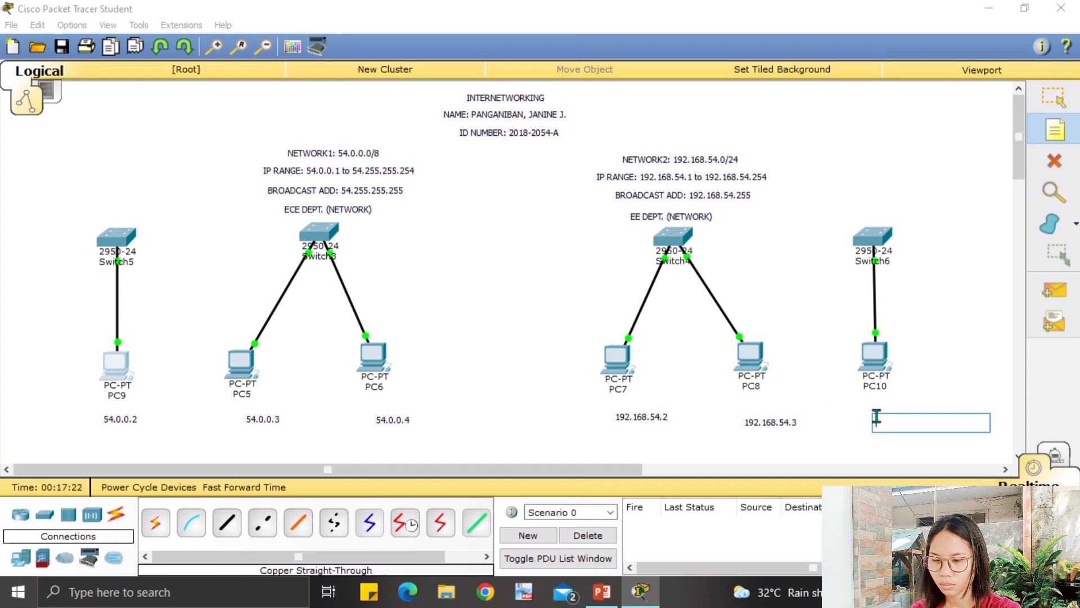
pyautogui.write('192.168.5')
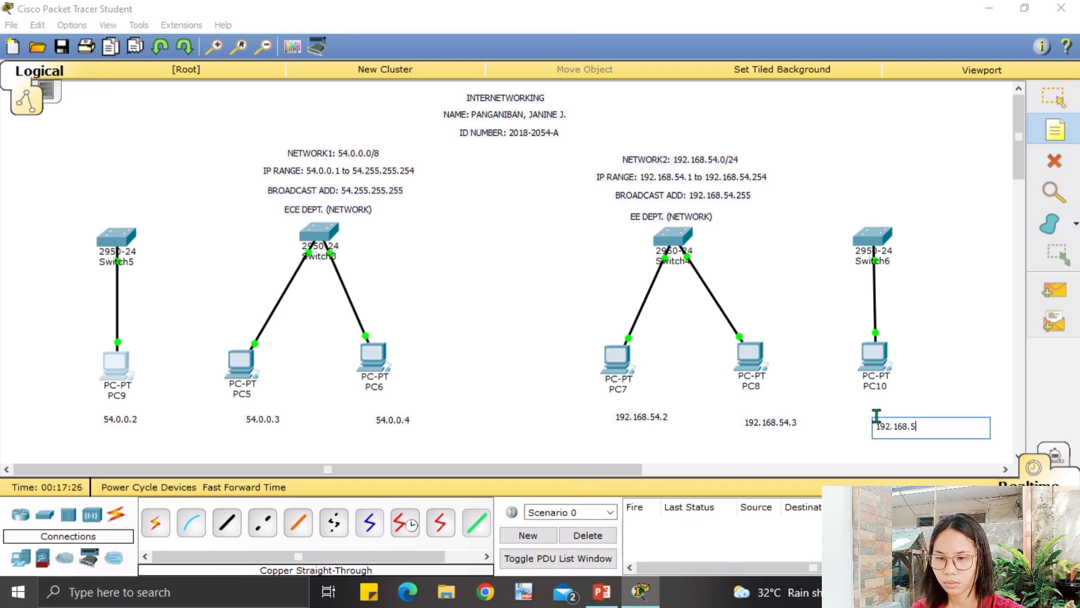
pyautogui.write('4.')
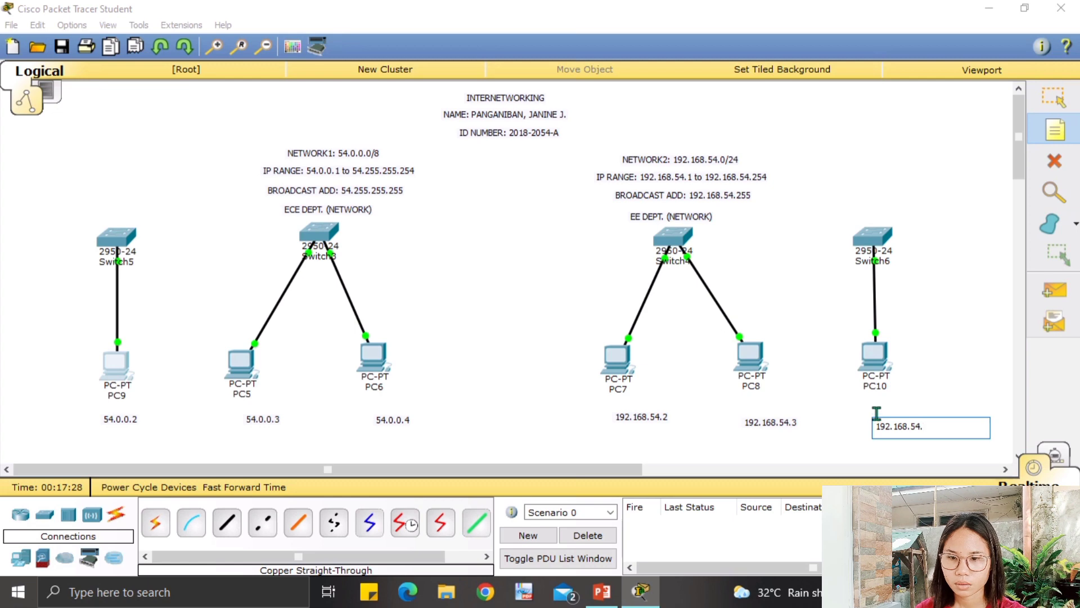
pyautogui.write('4')
pyautogui.click(1040, 111)
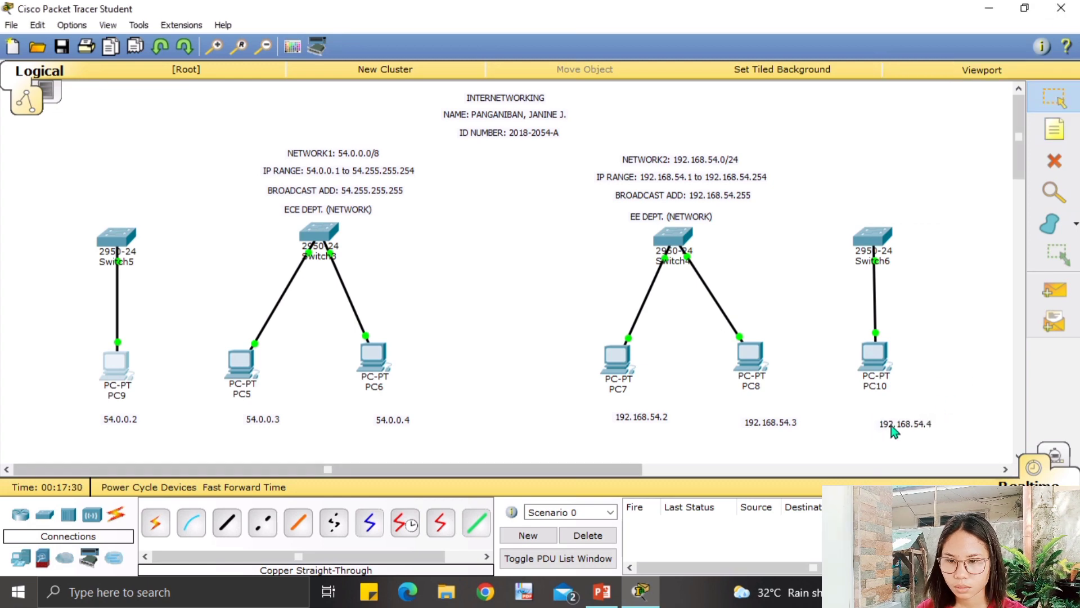
# Drag all six IP notes, from 192.168.54.4 to 54.0.0.2, up under their PCs.
pyautogui.moveTo(891, 426); pyautogui.dragTo(866, 411)
pyautogui.moveTo(776, 431); pyautogui.dragTo(754, 419)
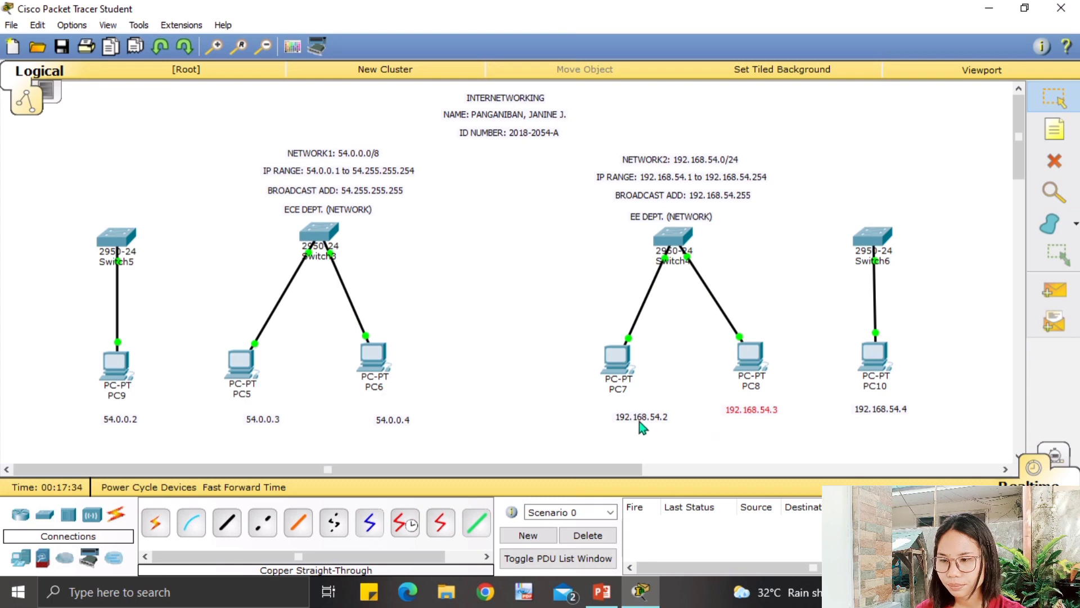
pyautogui.moveTo(647, 422); pyautogui.dragTo(619, 414)
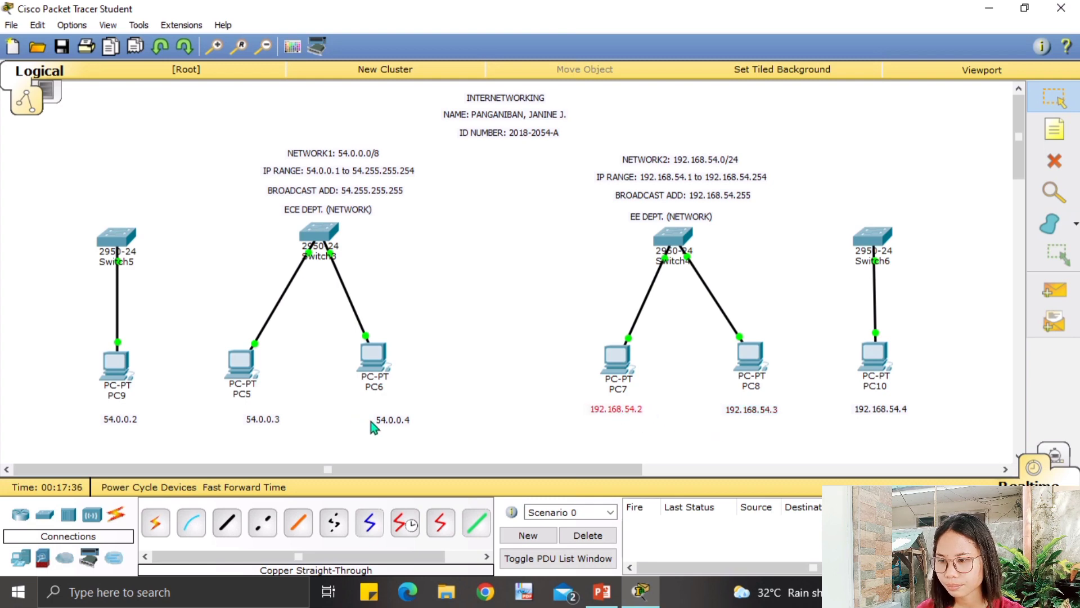
pyautogui.moveTo(370, 421); pyautogui.dragTo(352, 414)
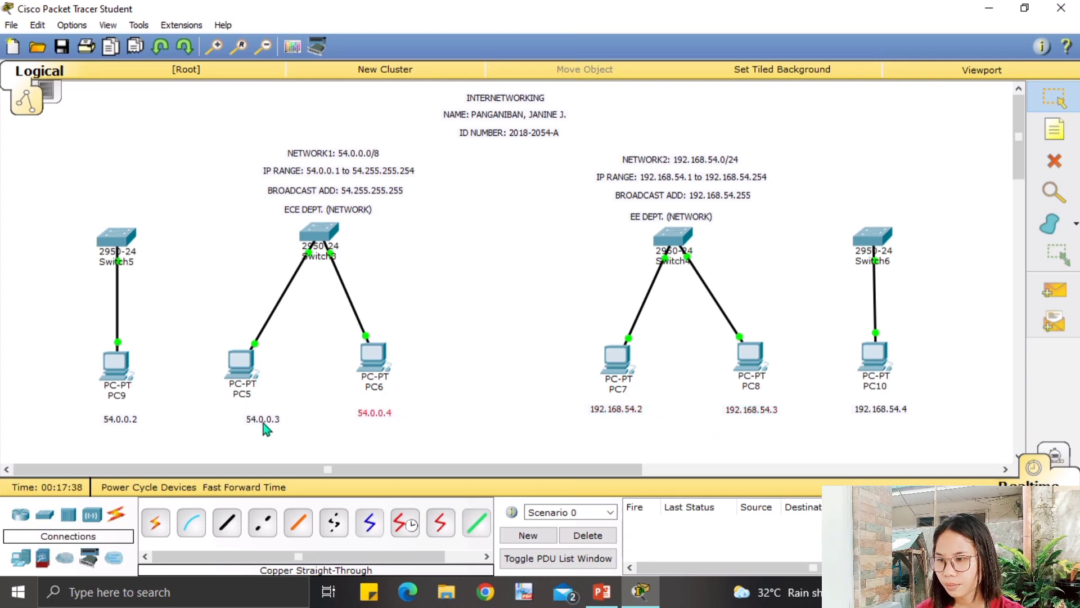
pyautogui.moveTo(265, 429); pyautogui.dragTo(242, 426)
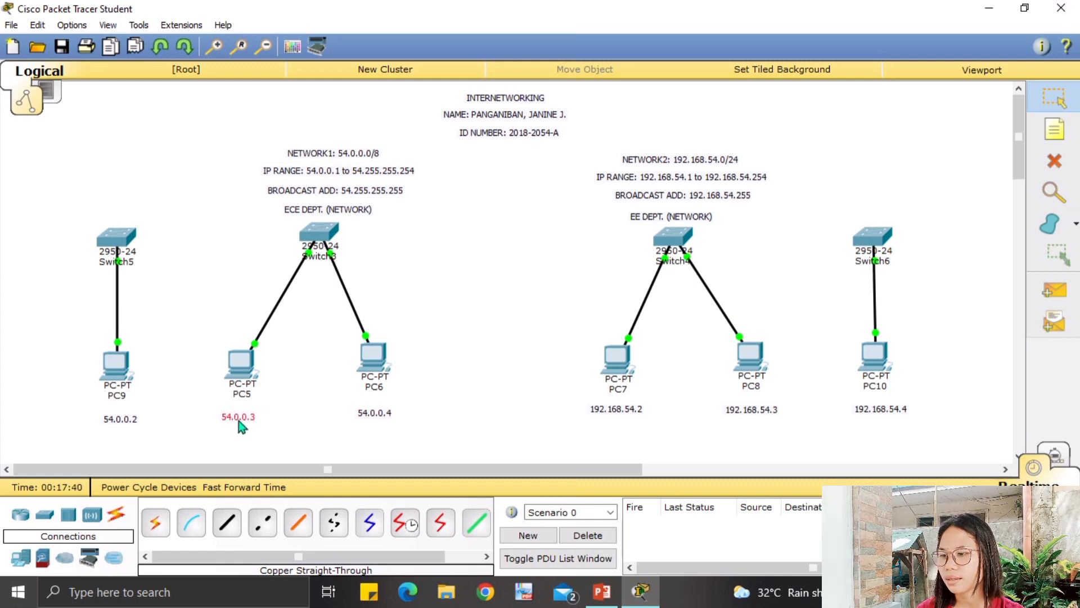
pyautogui.moveTo(128, 428); pyautogui.dragTo(120, 424)
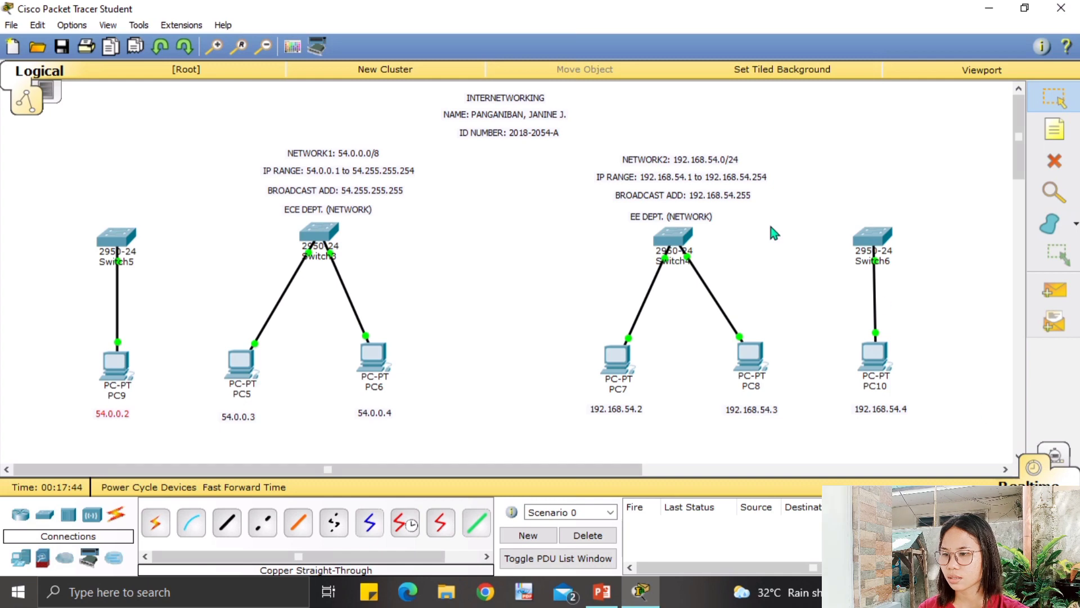
# Assign PC9 static IP 54.0.0.2 with mask 255.0.0.0, then open PC5's Desktop.
pyautogui.click(112, 372)
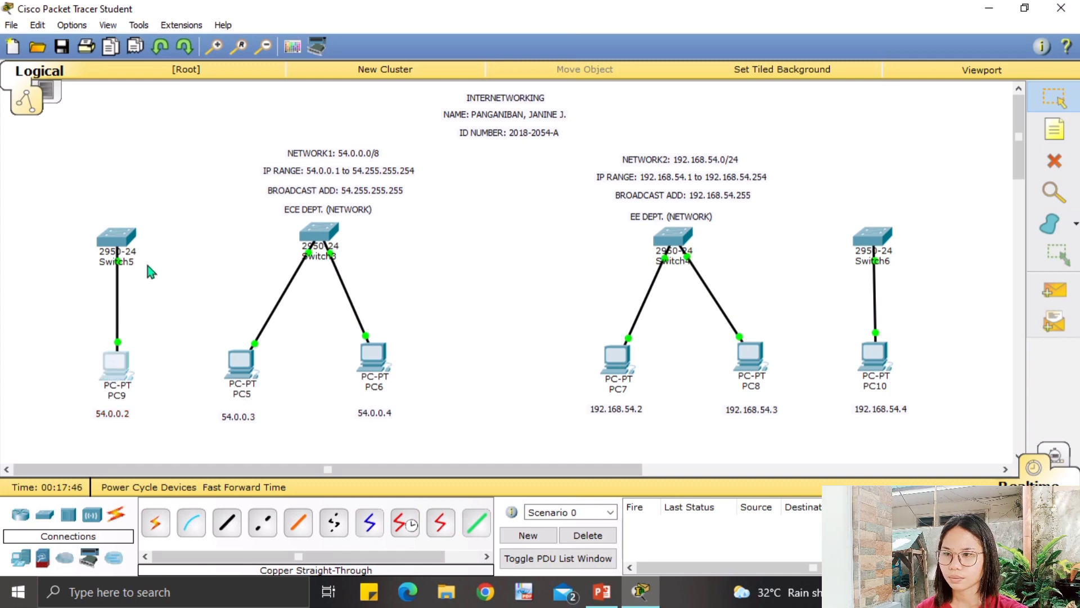
pyautogui.click(420, 129)
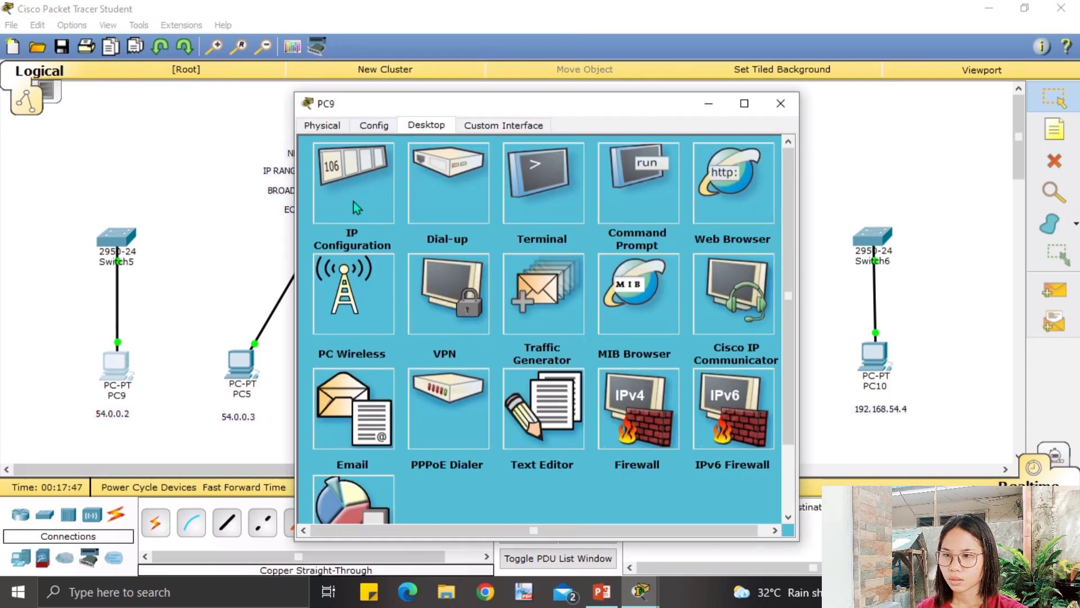
pyautogui.click(342, 204)
pyautogui.click(493, 213)
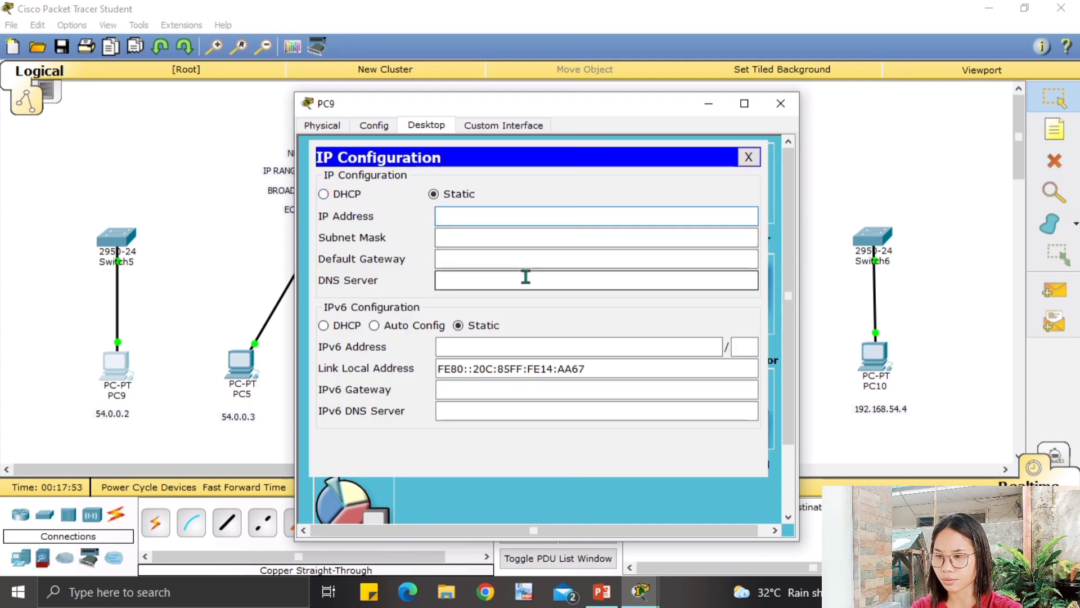
pyautogui.write('54')
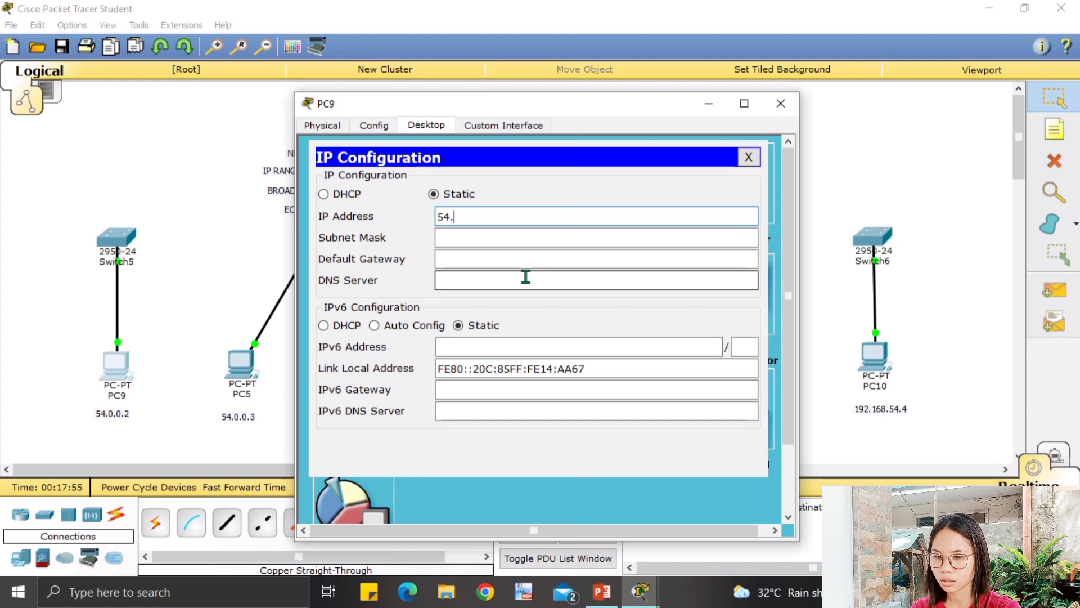
pyautogui.write('.0.0.')
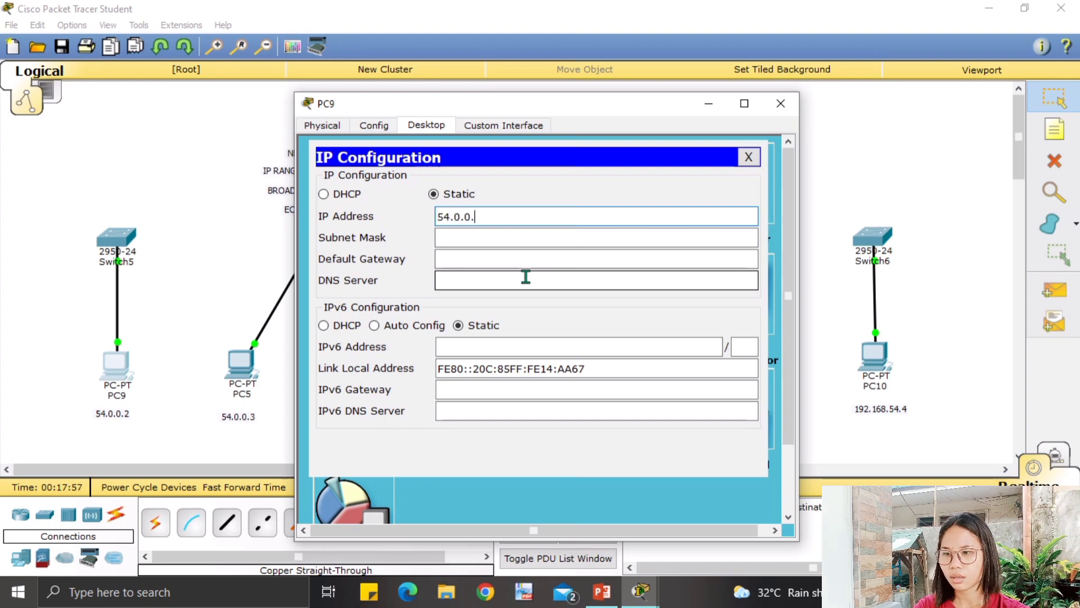
pyautogui.write('2')
pyautogui.press('Tab')
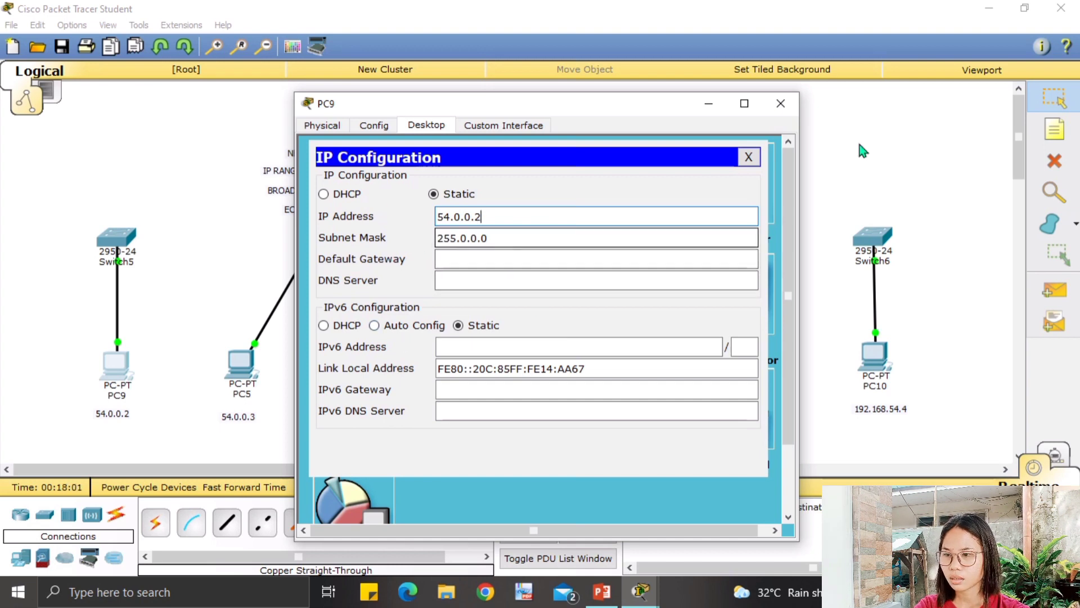
pyautogui.click(780, 103)
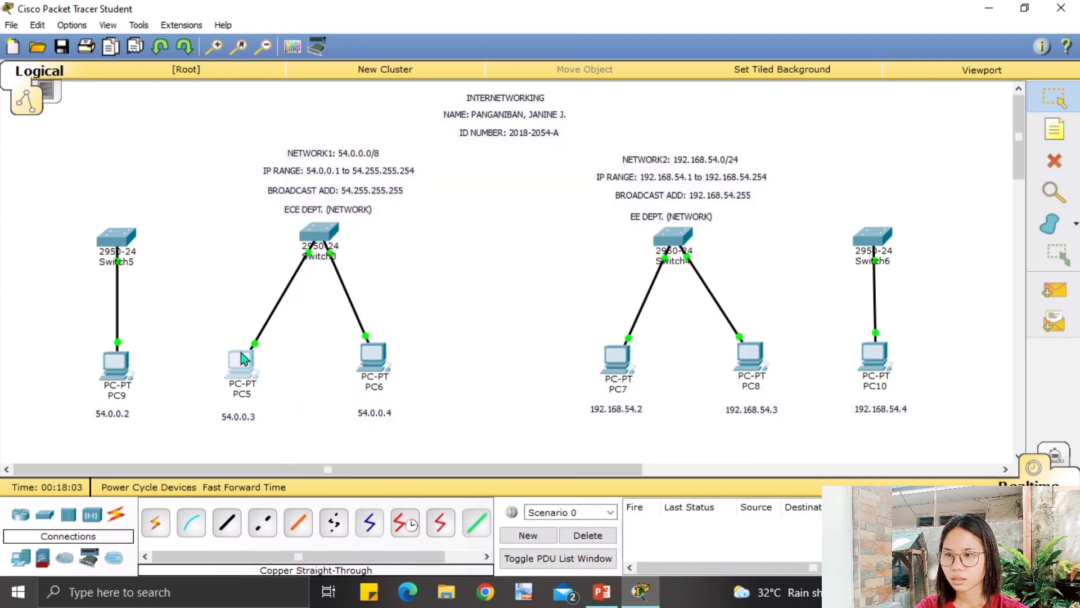
pyautogui.click(243, 358)
pyautogui.click(426, 125)
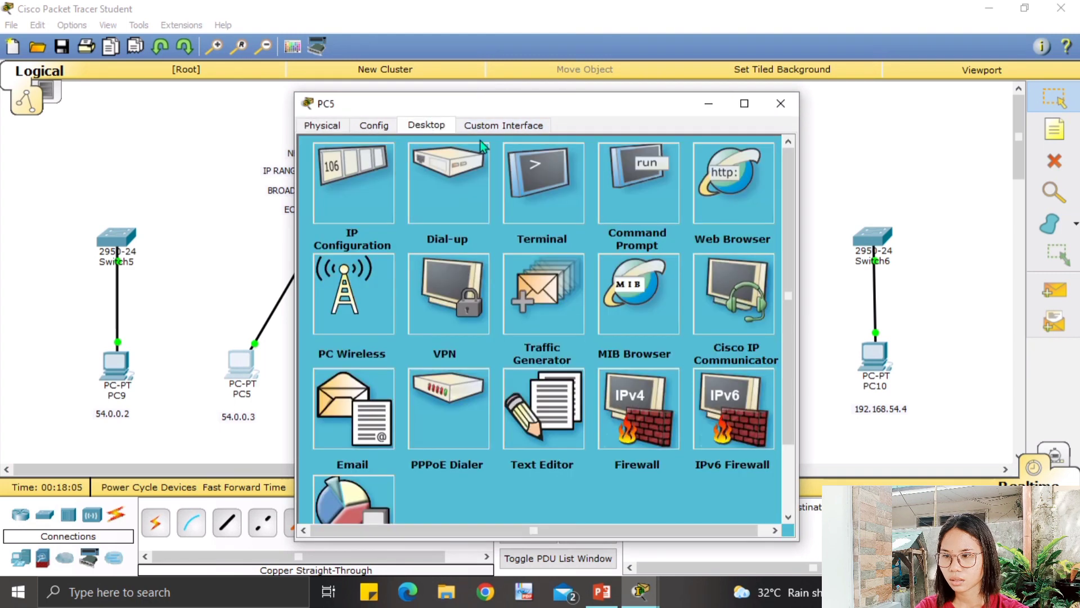
# Give PC5 static IP 54.0.0.3 with mask 255.0.0.0.
pyautogui.click(323, 187)
pyautogui.click(459, 215)
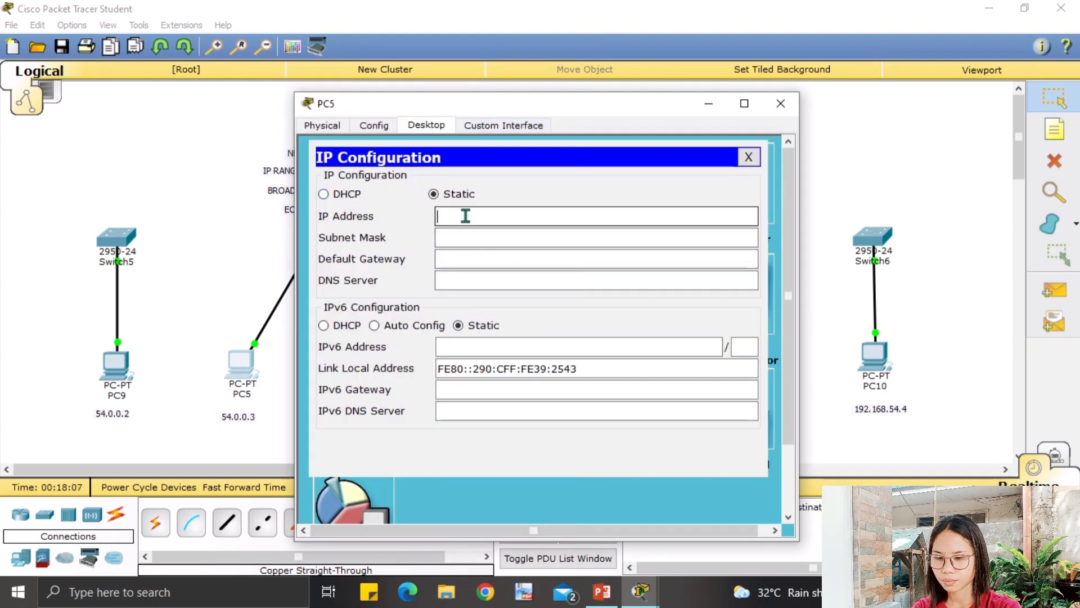
pyautogui.write('54.')
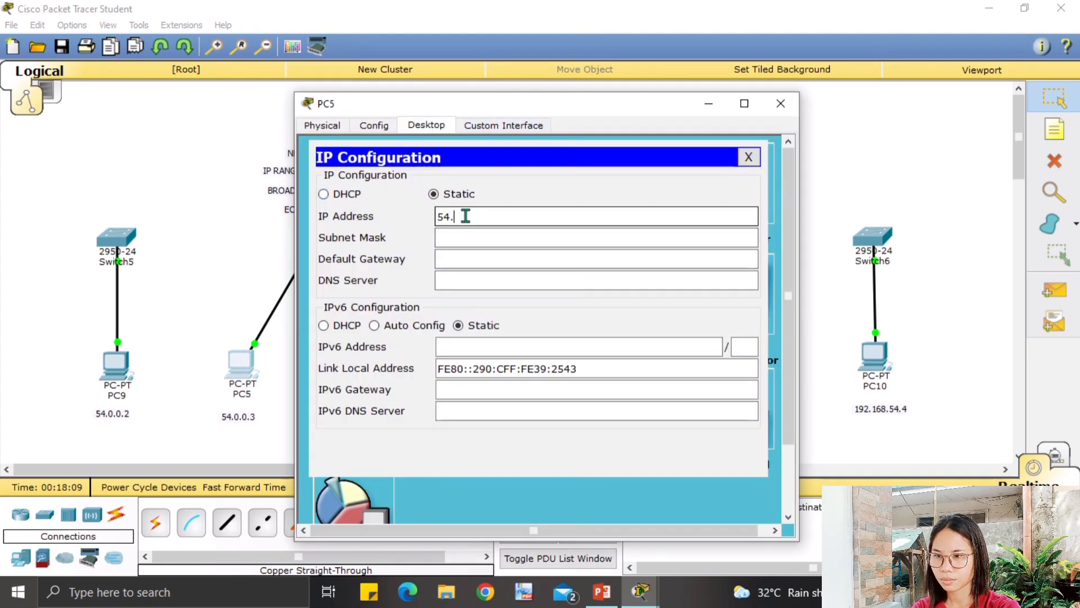
pyautogui.write('0')
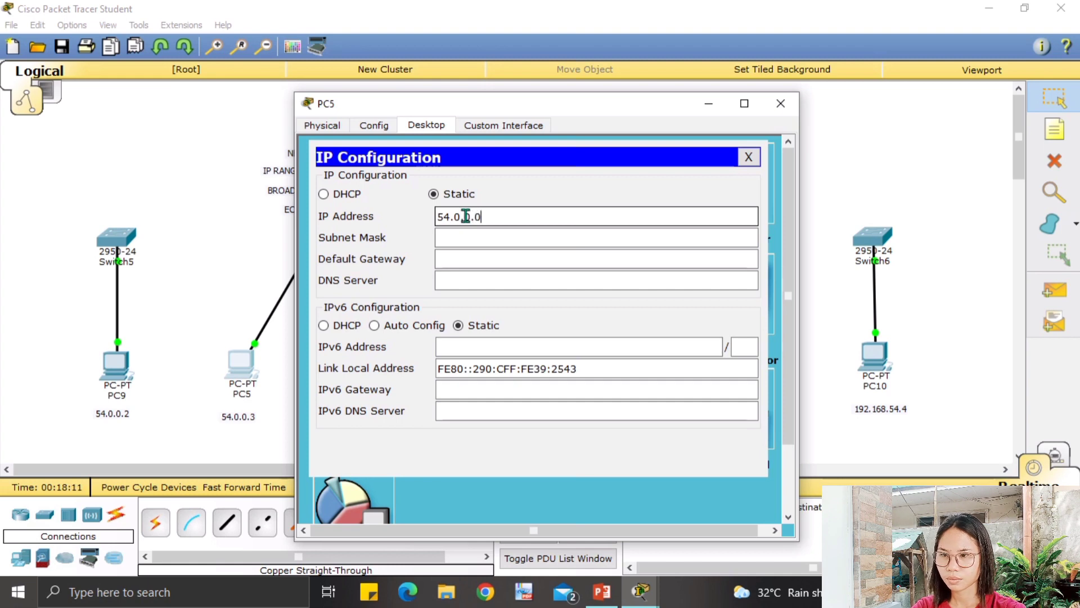
pyautogui.write('.0.3')
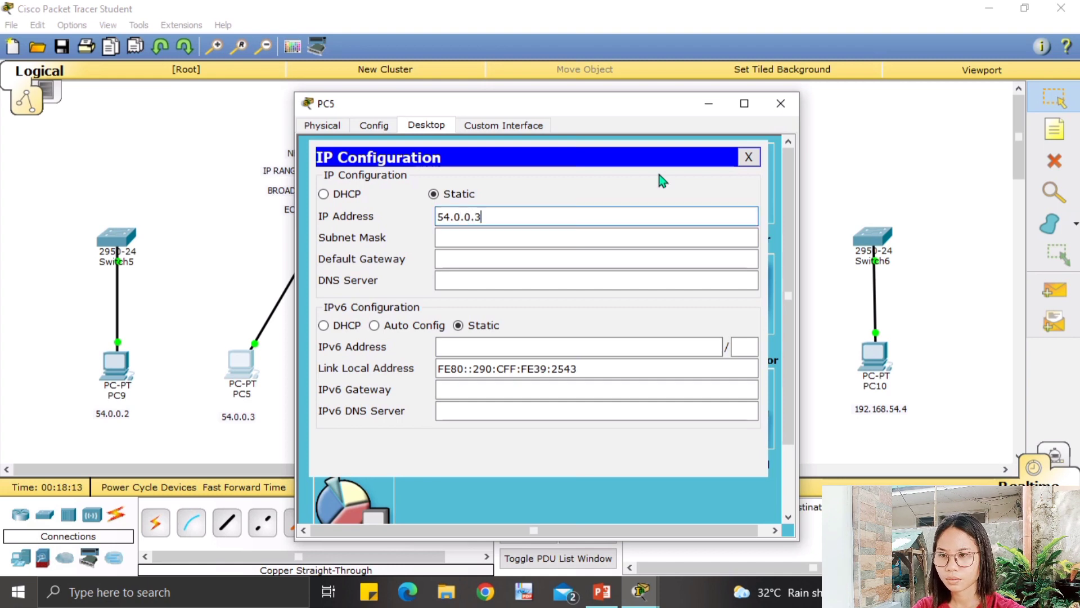
pyautogui.press('Tab')
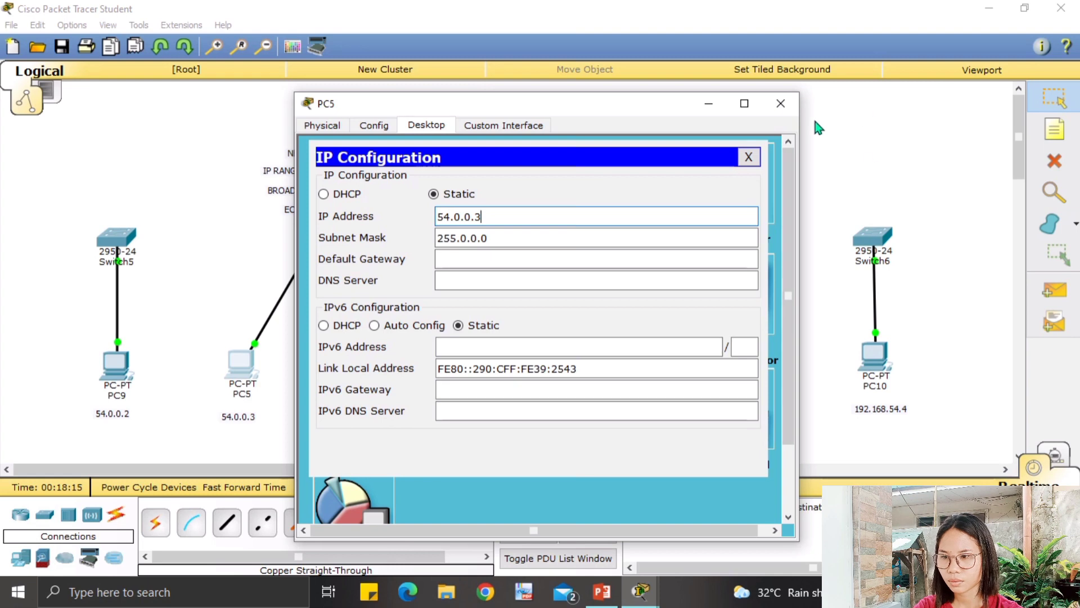
pyautogui.click(781, 109)
# Give PC6 static IP 54.0.0.4 with mask 255.0.0.0.
pyautogui.click(369, 356)
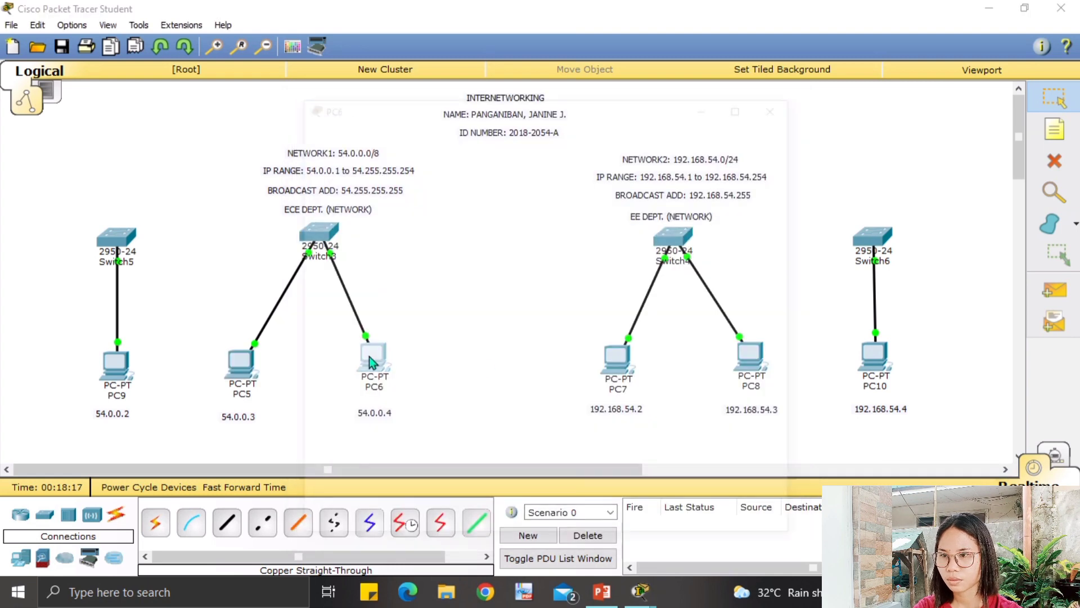
pyautogui.click(426, 125)
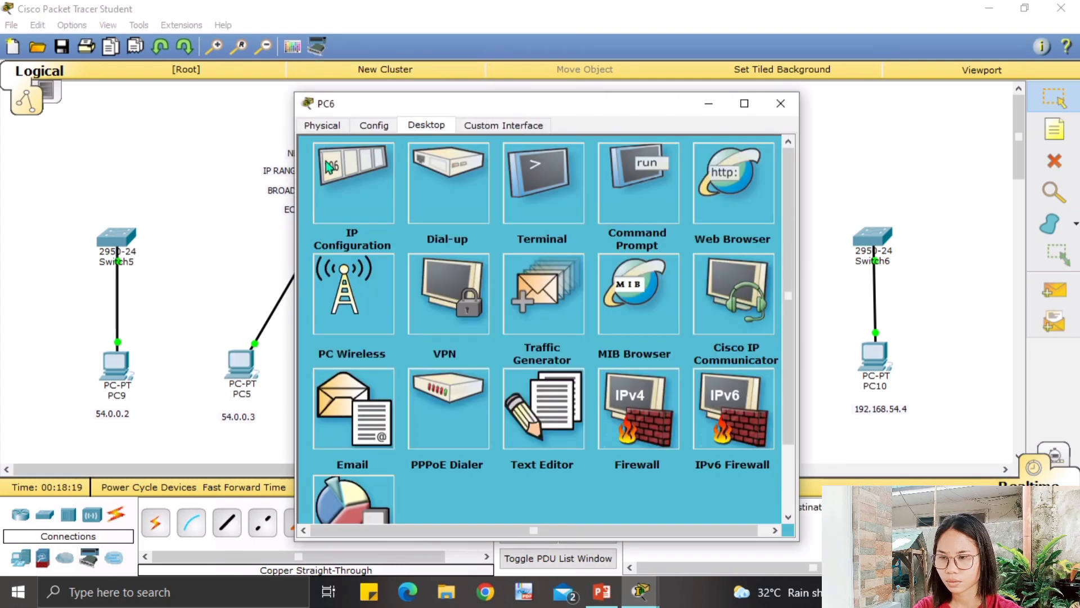
pyautogui.click(345, 172)
pyautogui.click(463, 217)
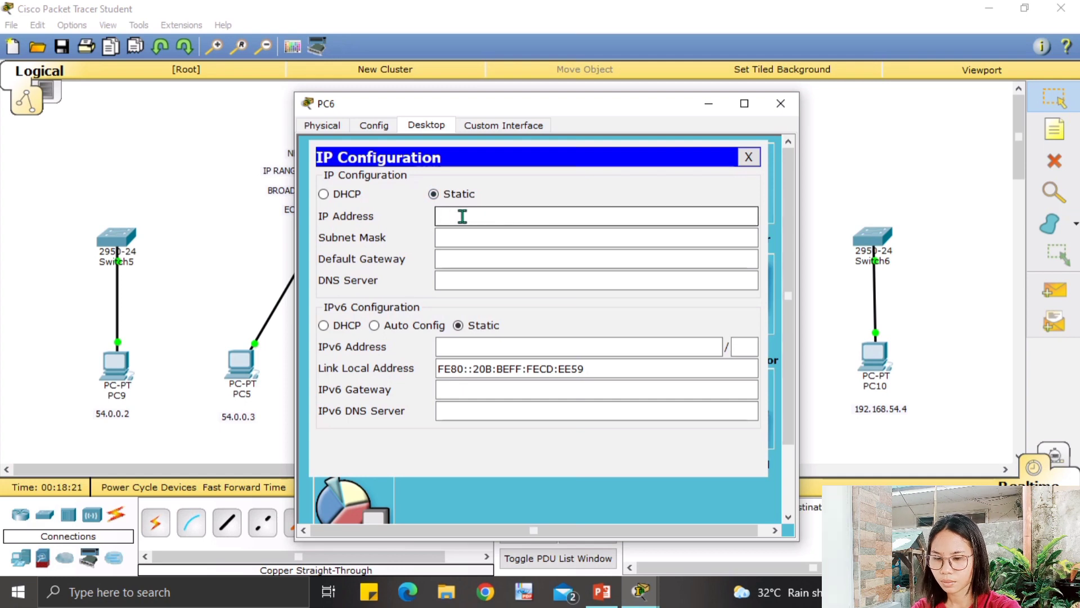
pyautogui.write('54.0.0.4')
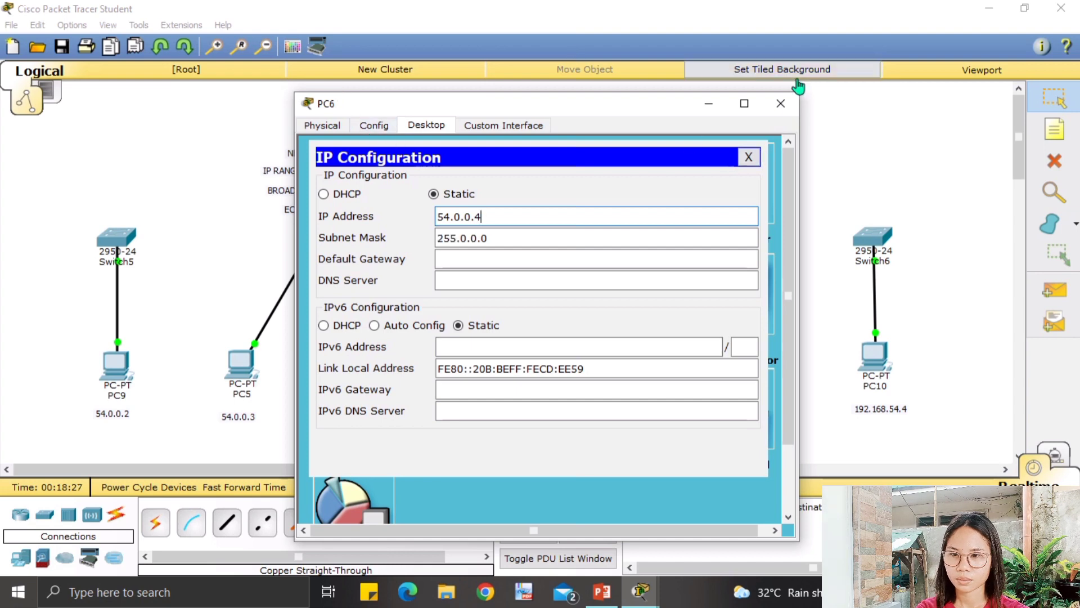
pyautogui.click(780, 104)
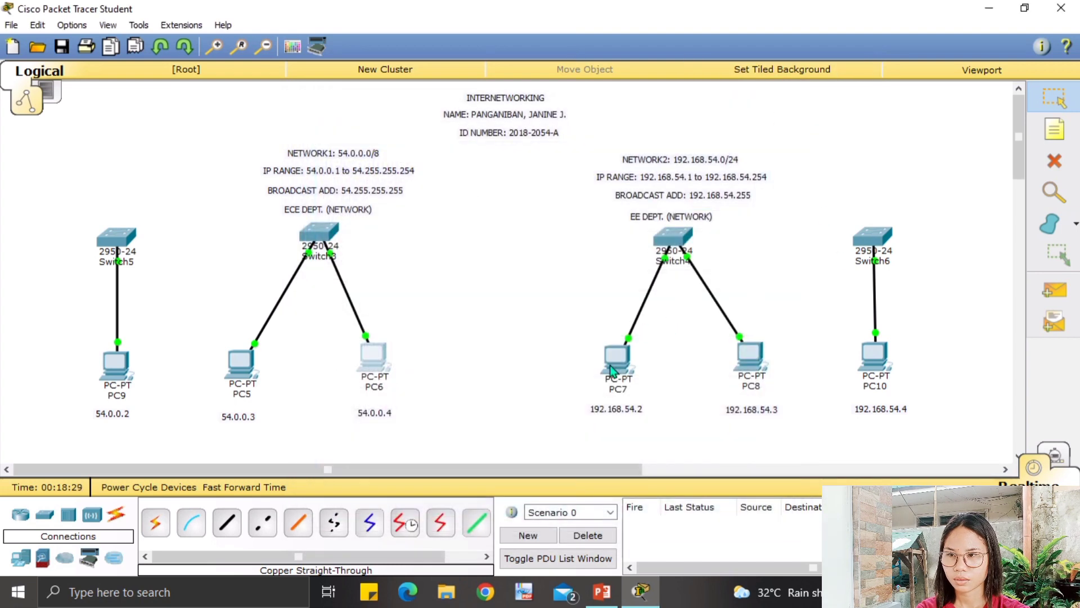
# Give PC7 the static IP 192.168.54.2 with subnet mask 255.255.255.0.
pyautogui.click(614, 359)
pyautogui.click(444, 126)
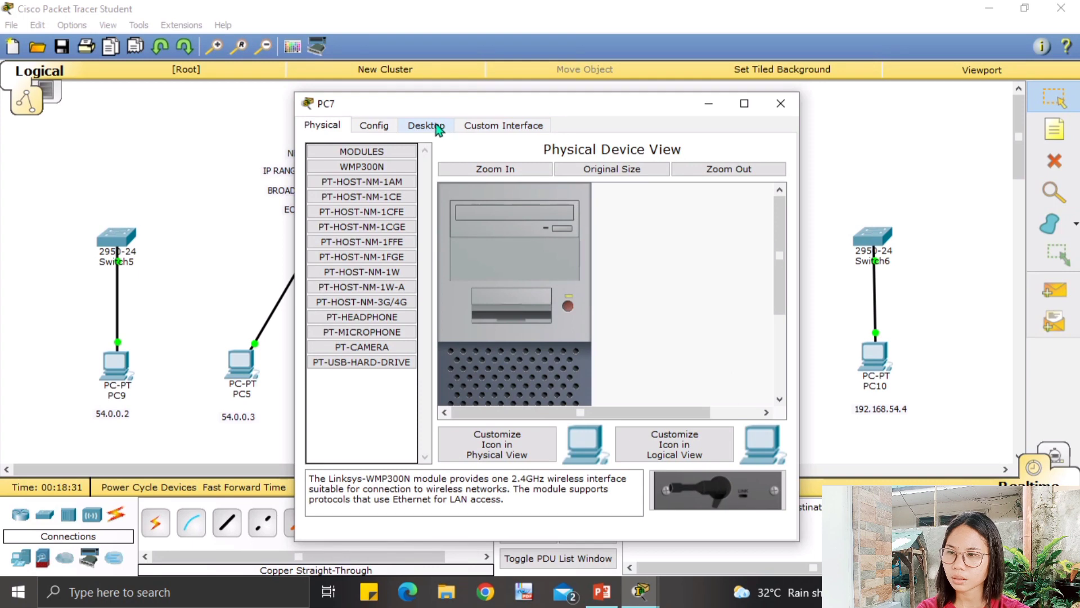
pyautogui.click(338, 191)
pyautogui.click(463, 220)
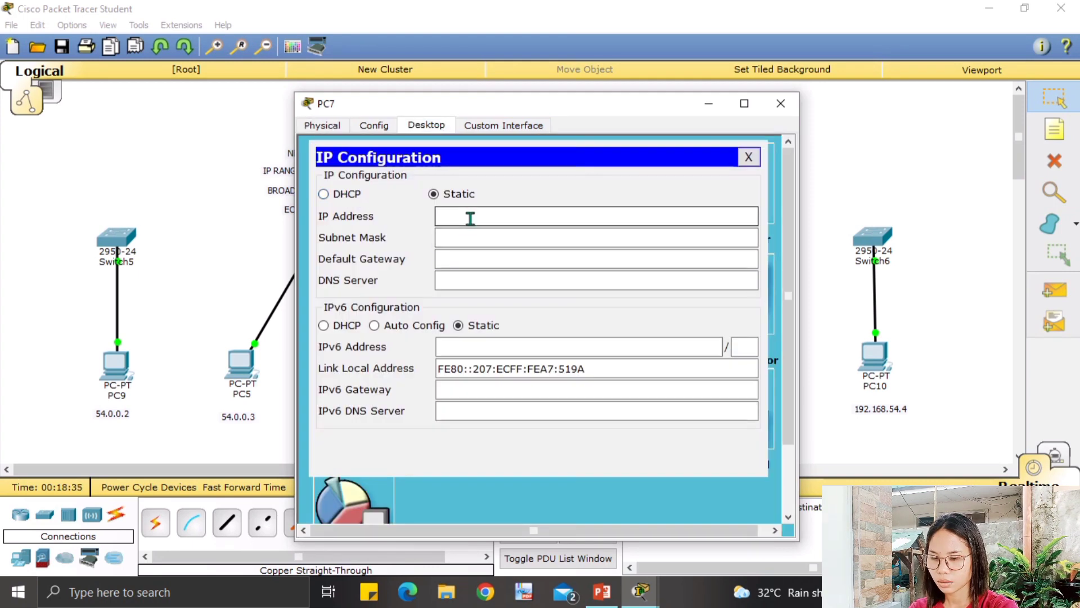
pyautogui.write('192')
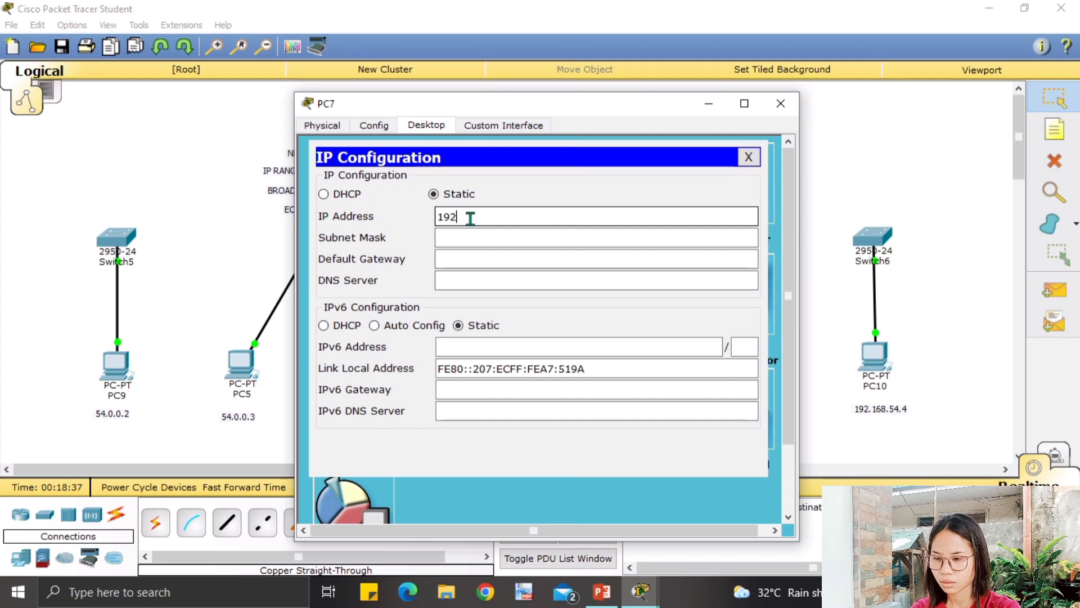
pyautogui.write('.168.54.2')
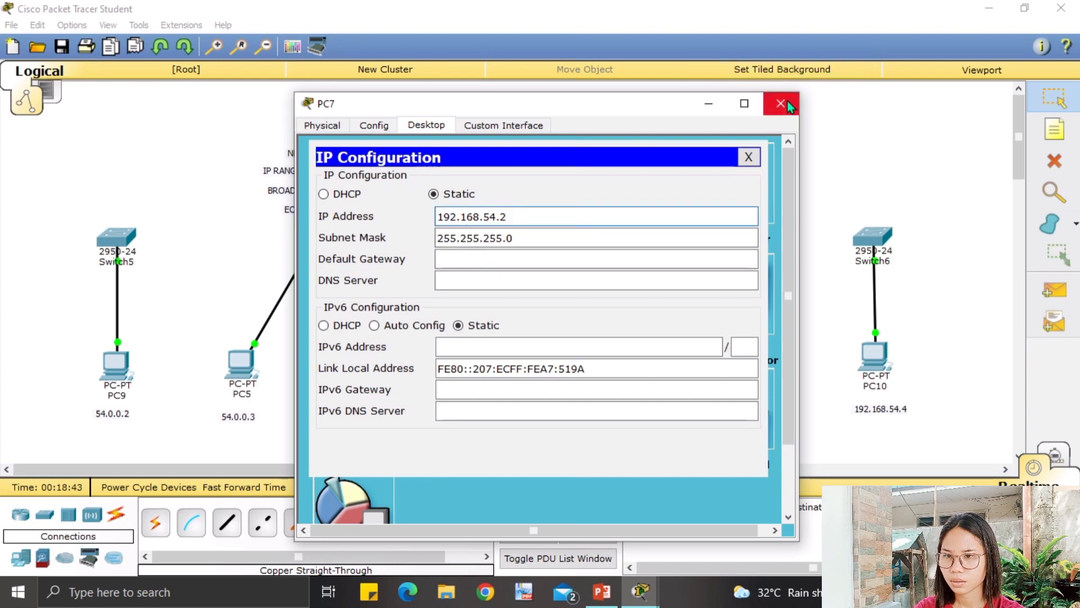
pyautogui.click(748, 157)
pyautogui.click(781, 103)
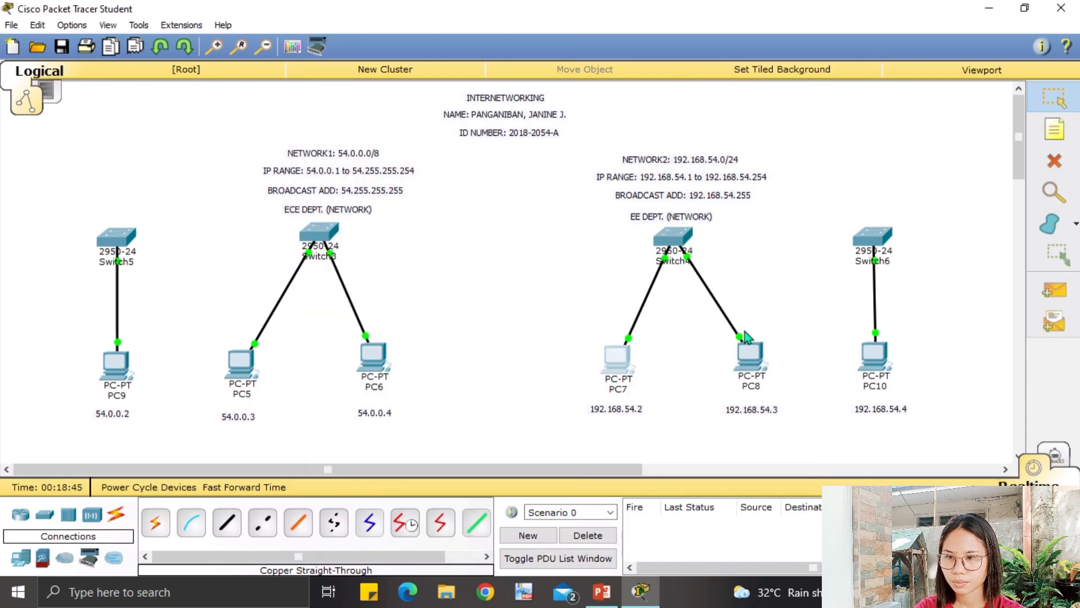
# Give PC8 the static IP 192.168.54.3 with subnet mask 255.255.255.0.
pyautogui.click(751, 354)
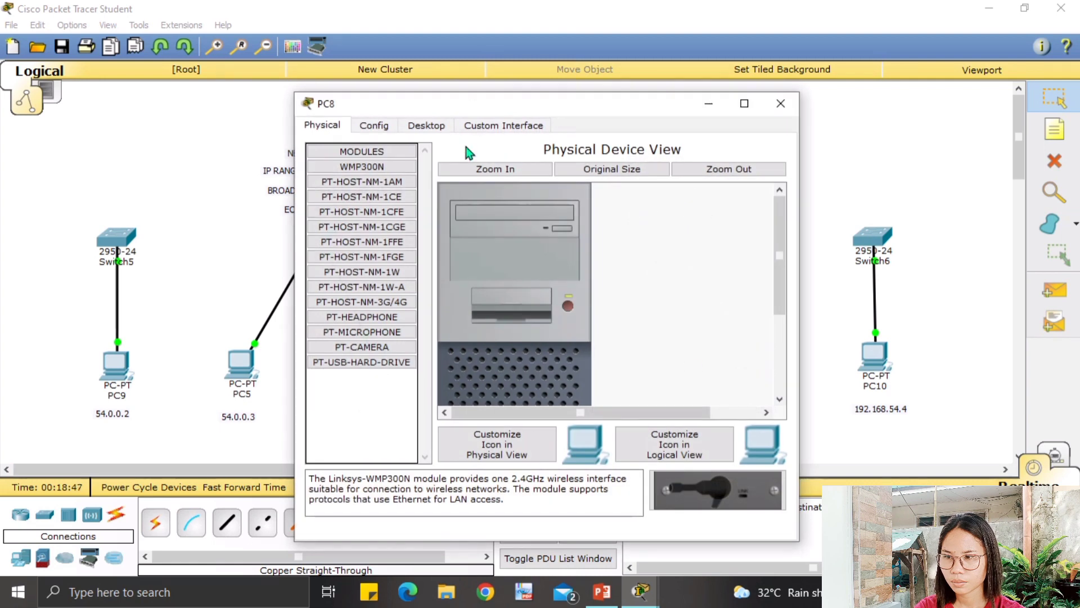
pyautogui.click(418, 123)
pyautogui.click(344, 197)
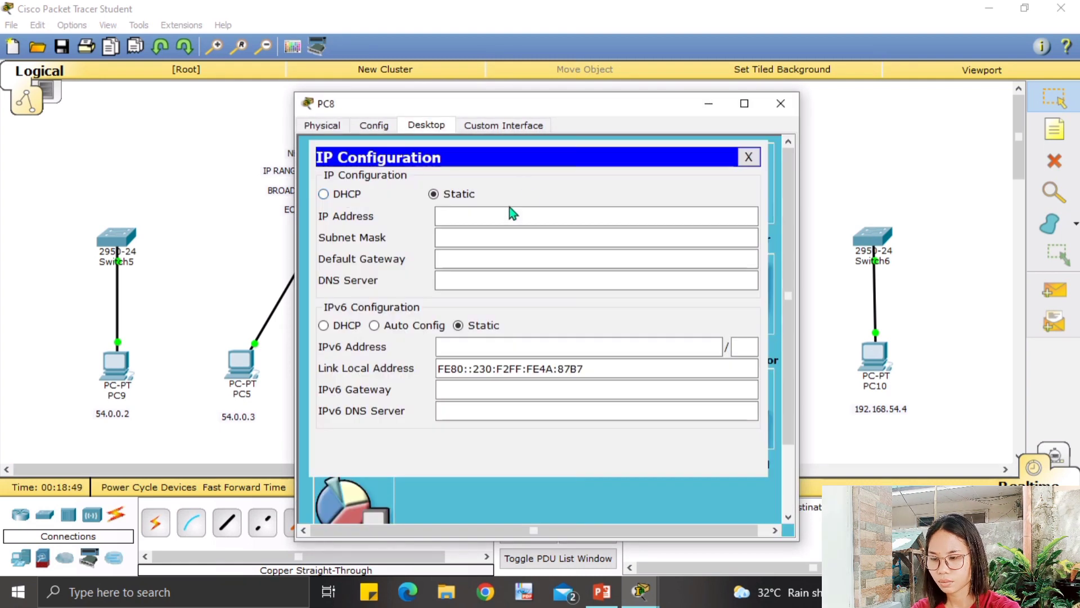
pyautogui.click(508, 214)
pyautogui.write('192')
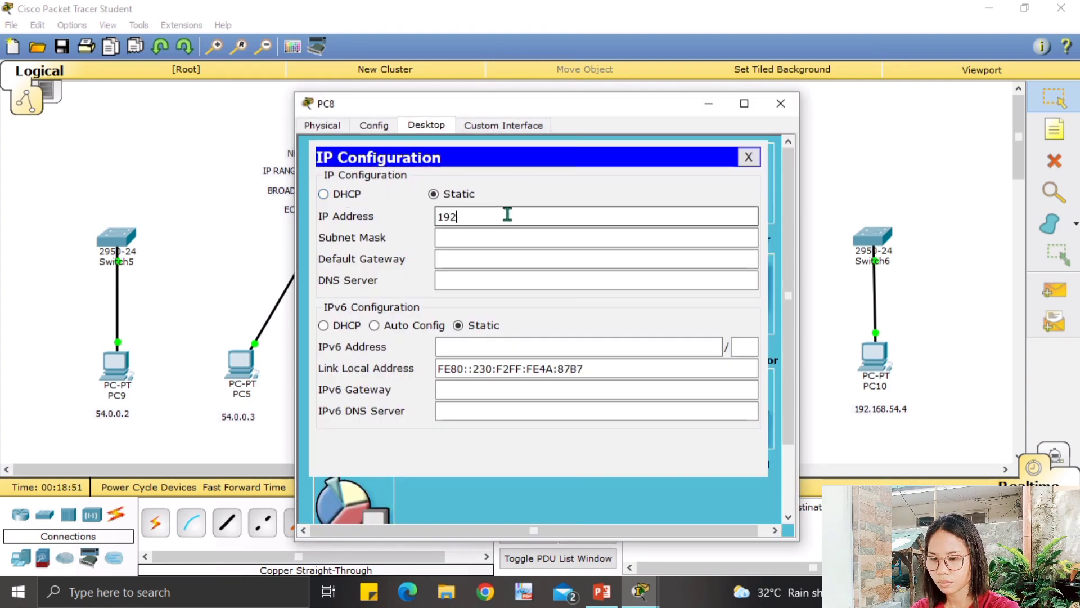
pyautogui.write('.168')
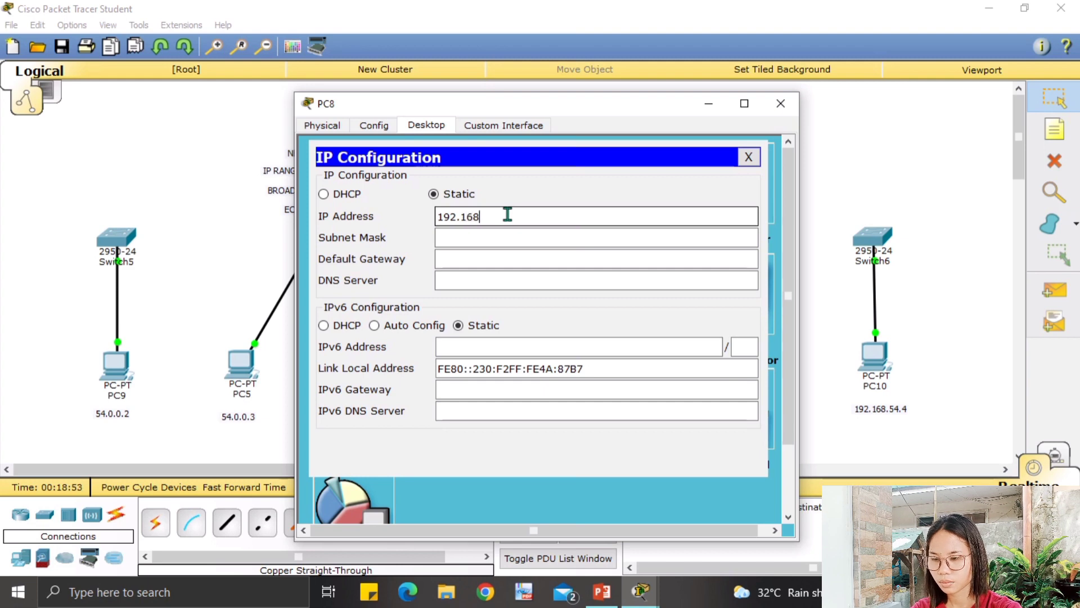
pyautogui.write('.54.3')
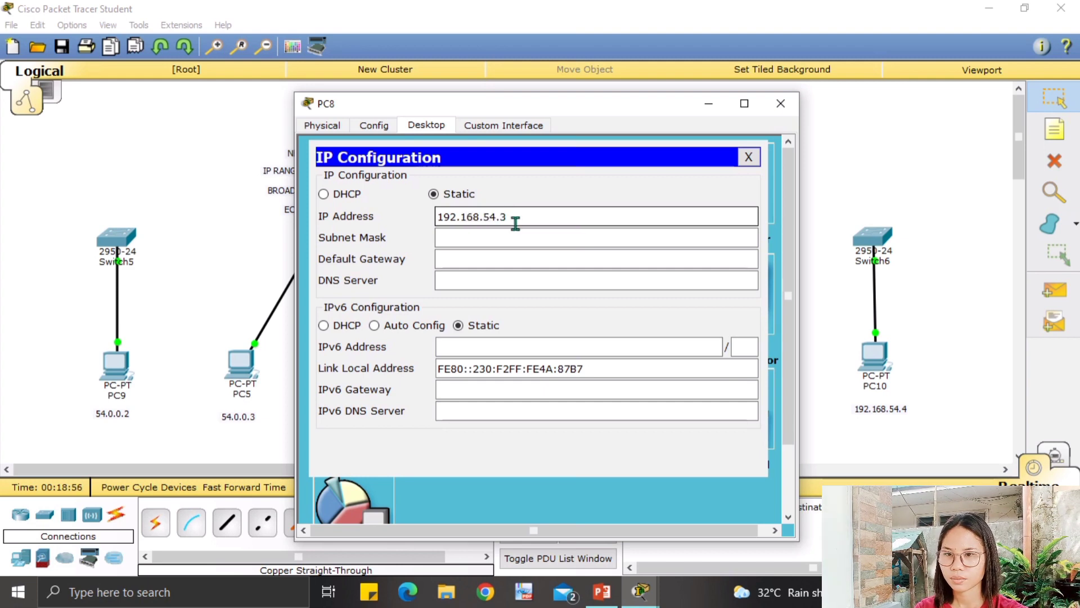
pyautogui.press('Return')
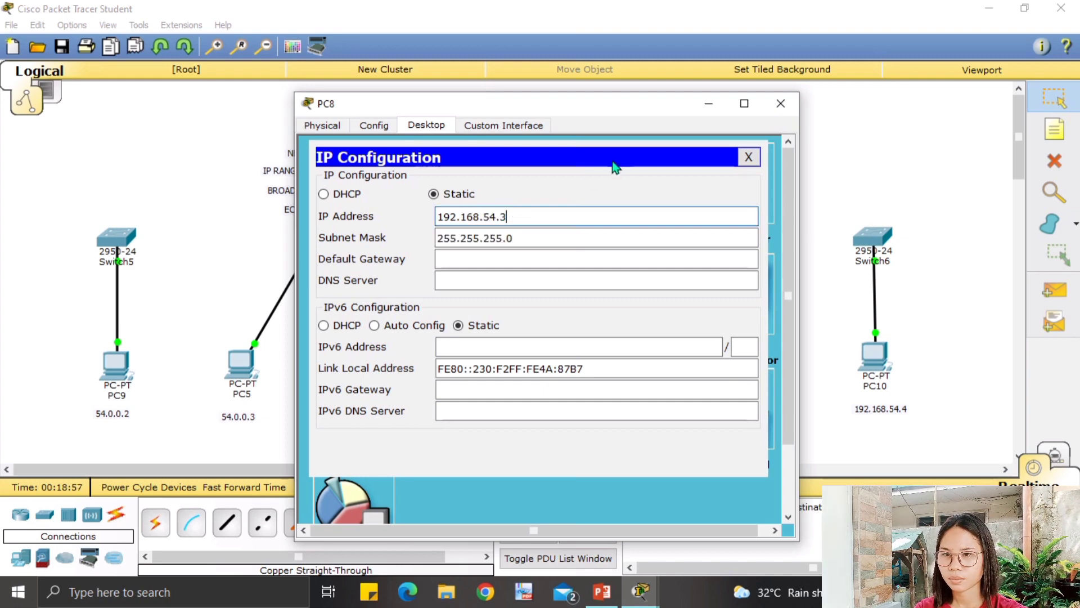
pyautogui.click(749, 157)
pyautogui.click(781, 103)
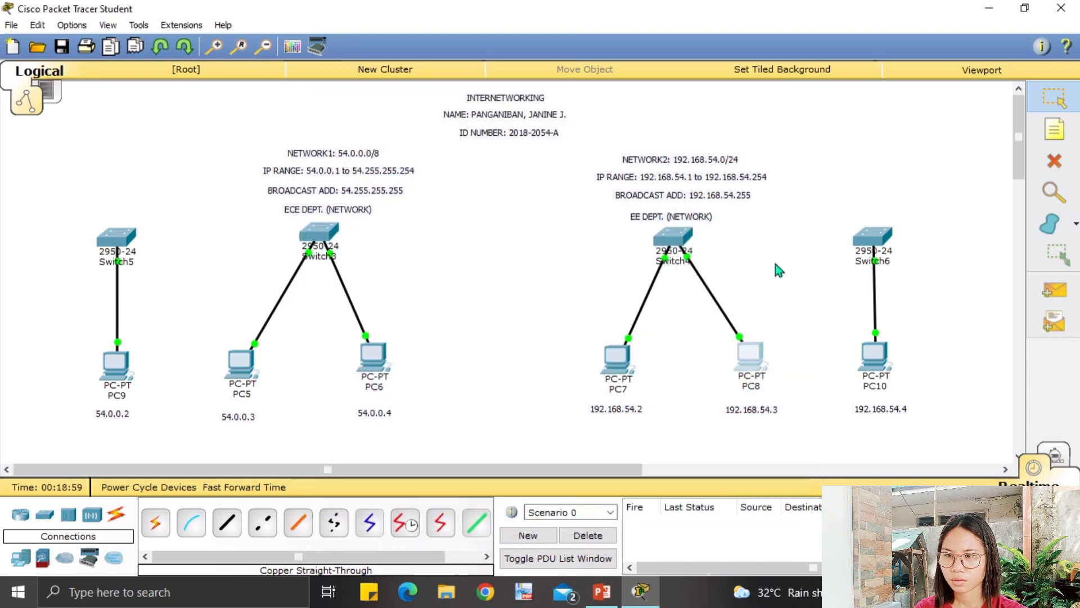
# Enter 192.168.54.4 as PC10's static IP, letting the mask fill in as 255.255.255.0.
pyautogui.click(874, 358)
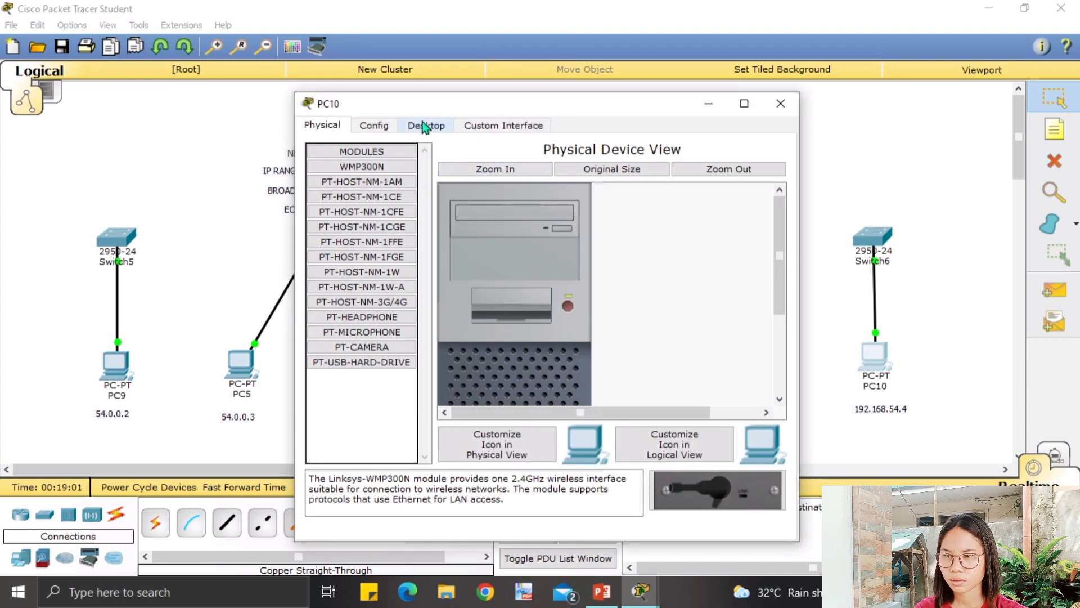
pyautogui.click(428, 127)
pyautogui.click(361, 185)
pyautogui.click(463, 216)
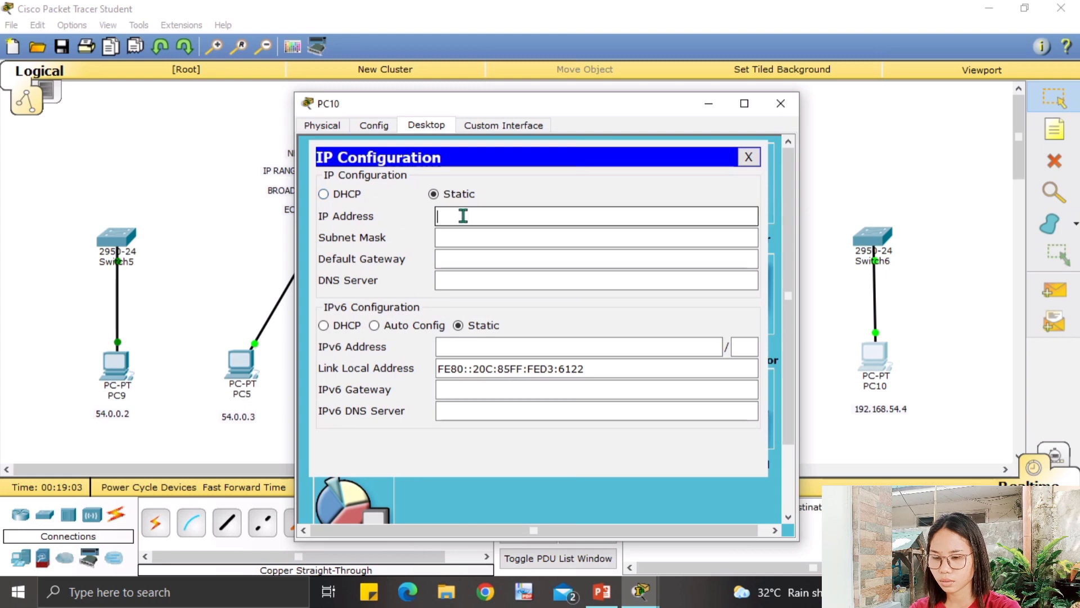
pyautogui.write('192')
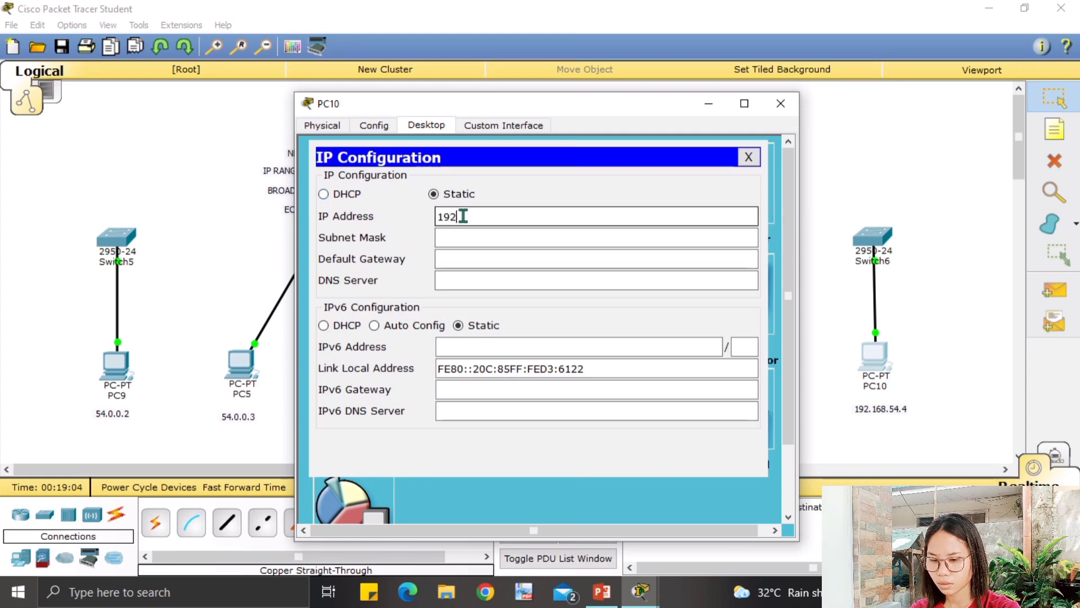
pyautogui.write('.168.')
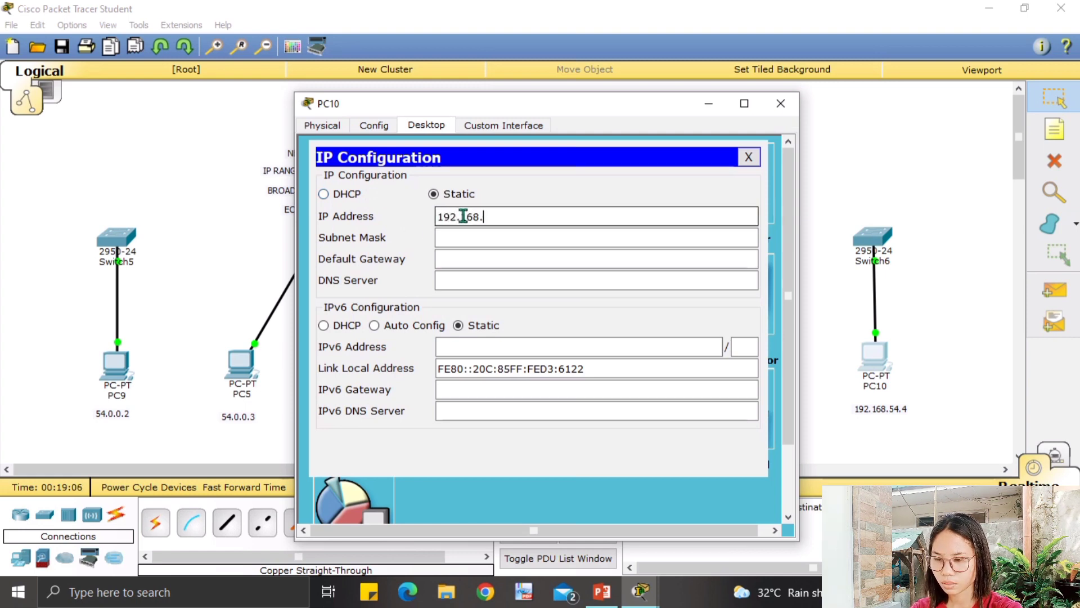
pyautogui.write('54.4')
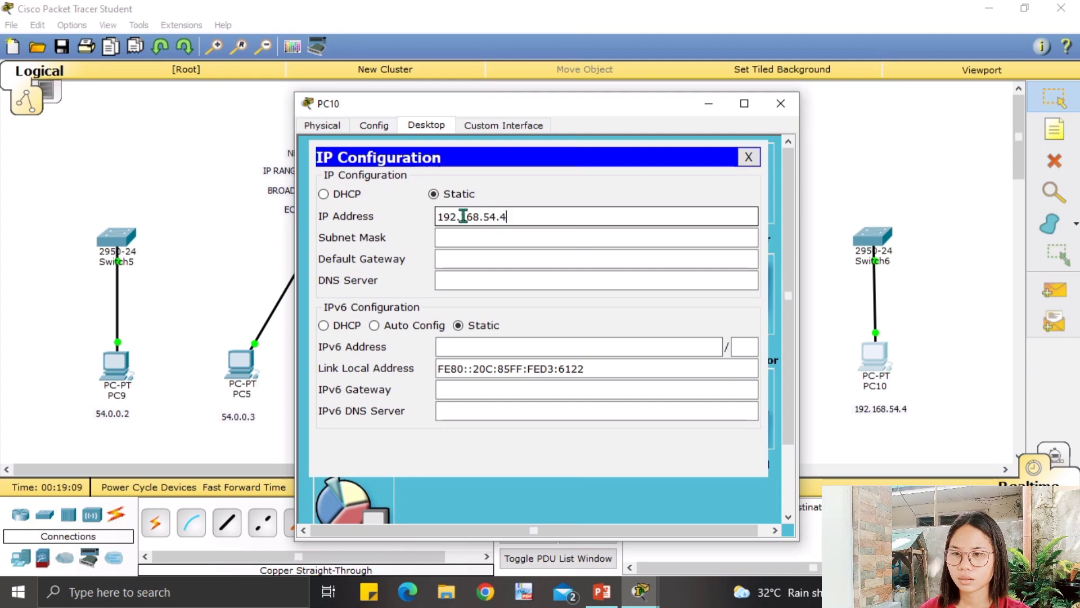
pyautogui.press('Tab')
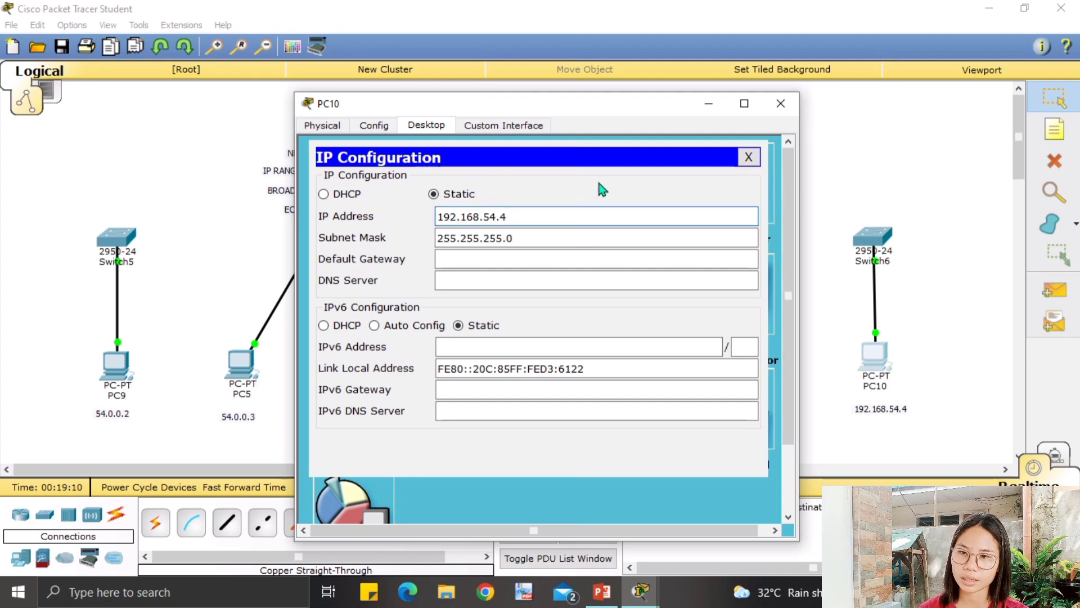
pyautogui.click(749, 157)
pyautogui.click(779, 103)
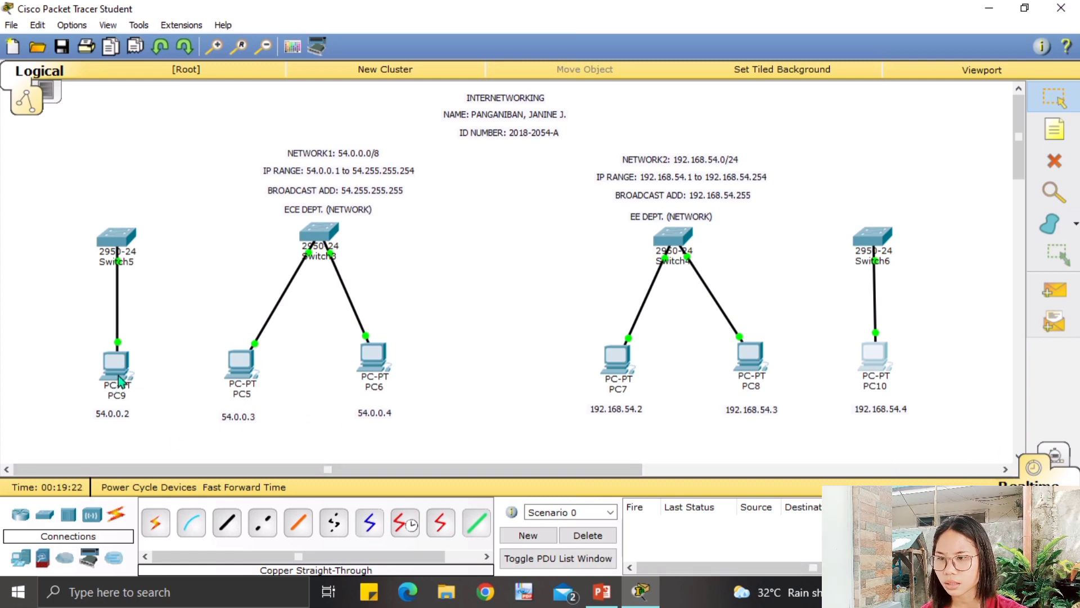
pyautogui.click(361, 363)
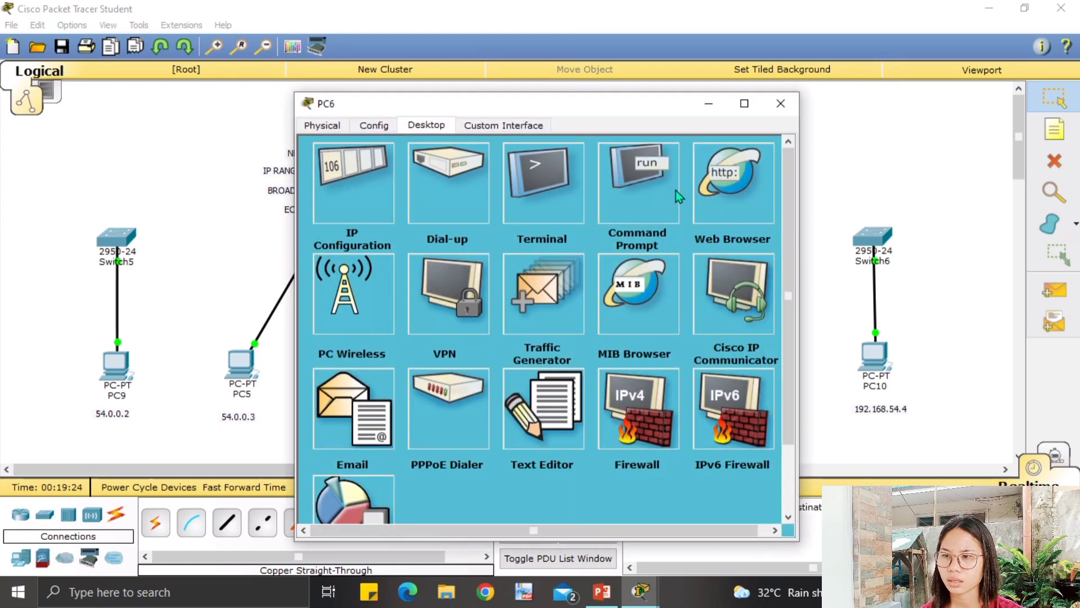
pyautogui.click(650, 195)
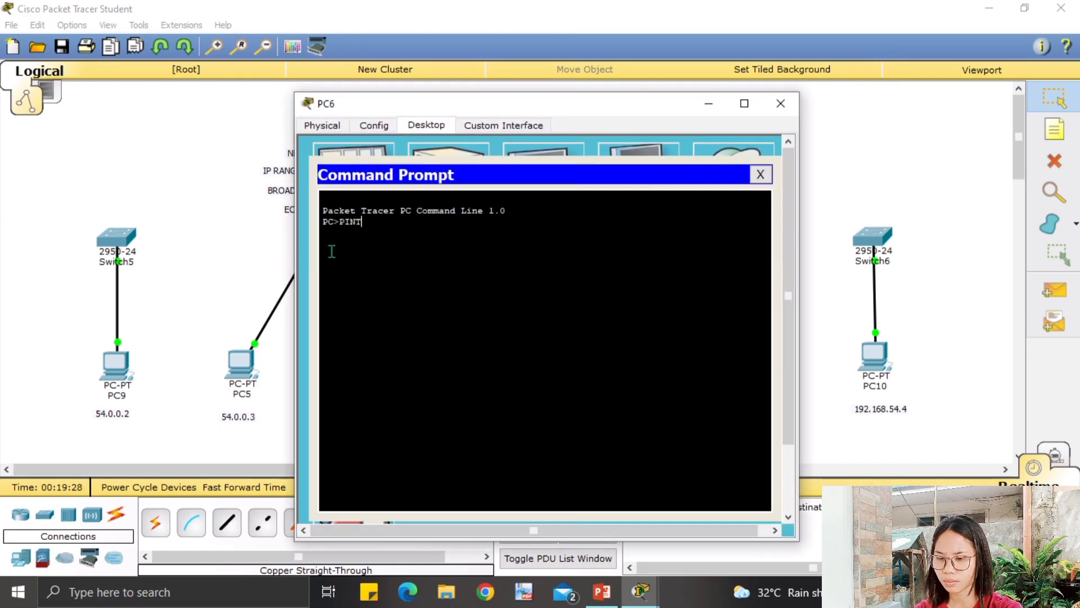
pyautogui.press('BackSpace')
pyautogui.press('BackSpace')
pyautogui.press('BackSpace')
pyautogui.write('ping 54.')
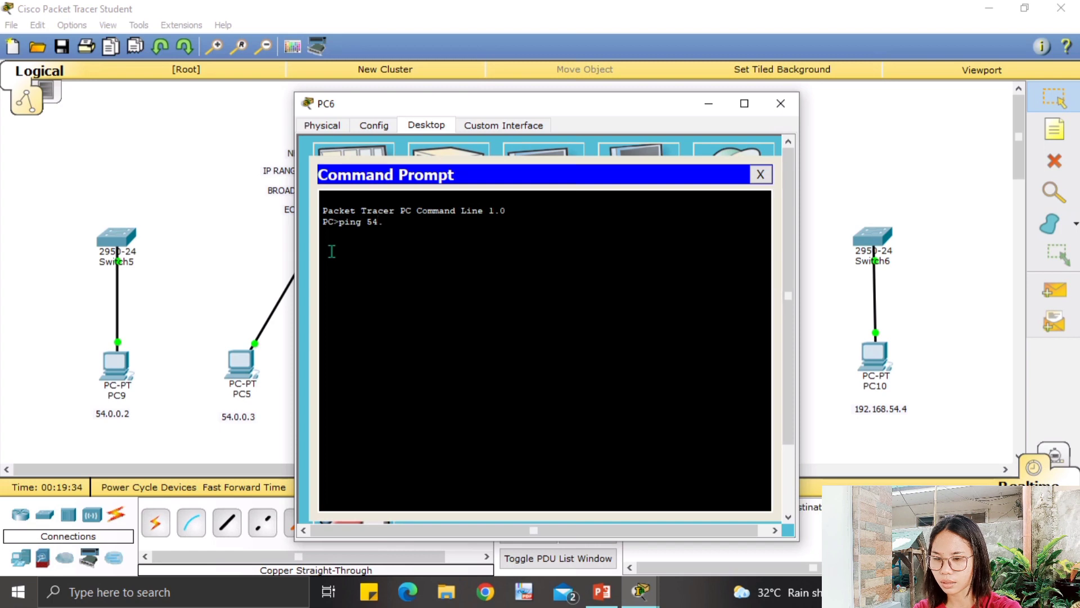
pyautogui.write('0.0')
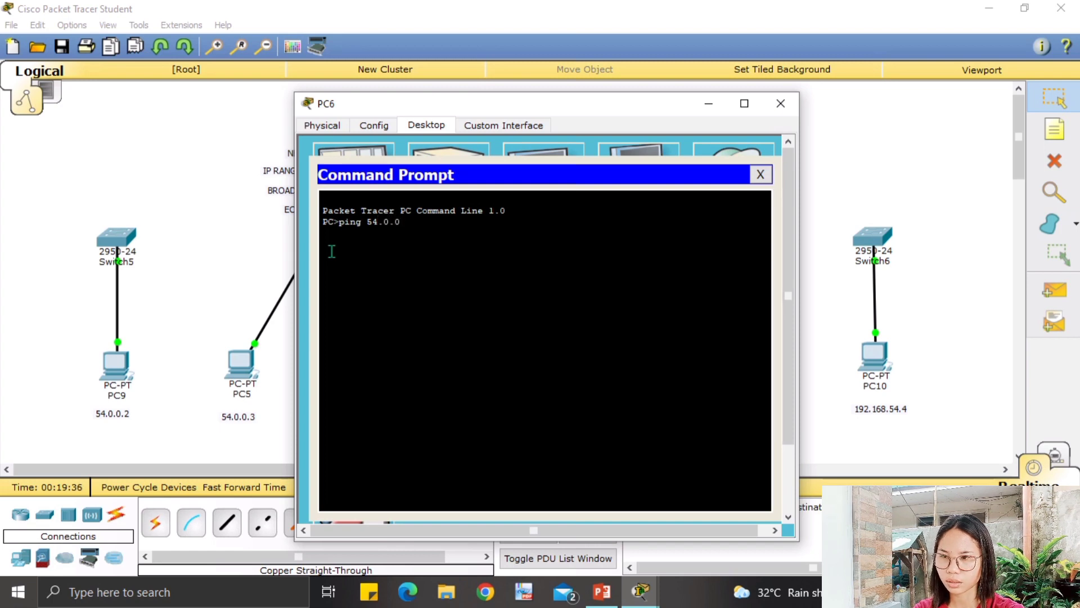
pyautogui.write('.4')
pyautogui.press('Return')
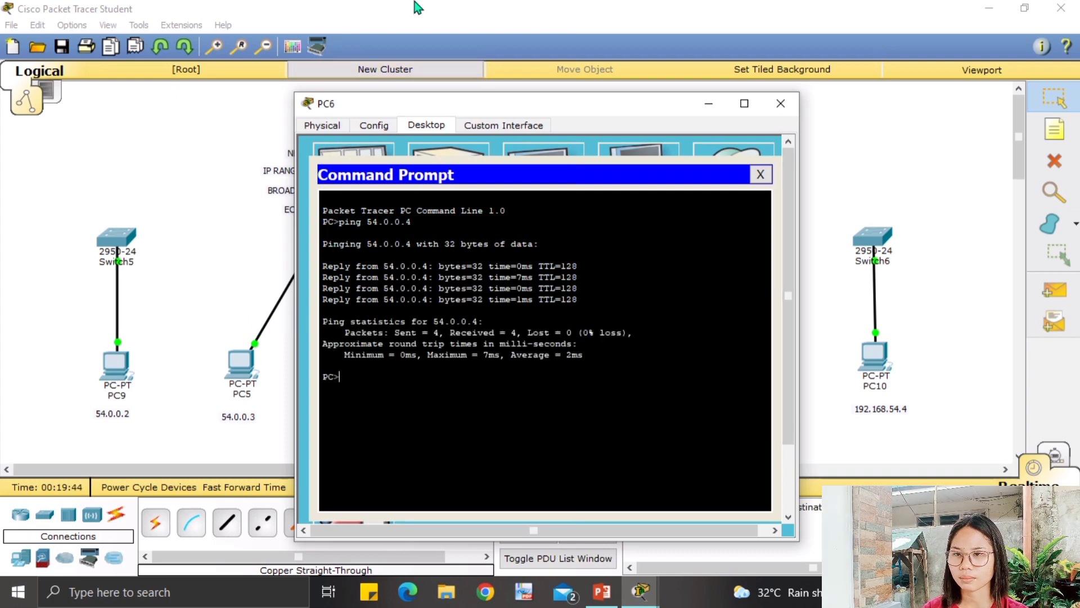
pyautogui.click(761, 174)
pyautogui.click(781, 103)
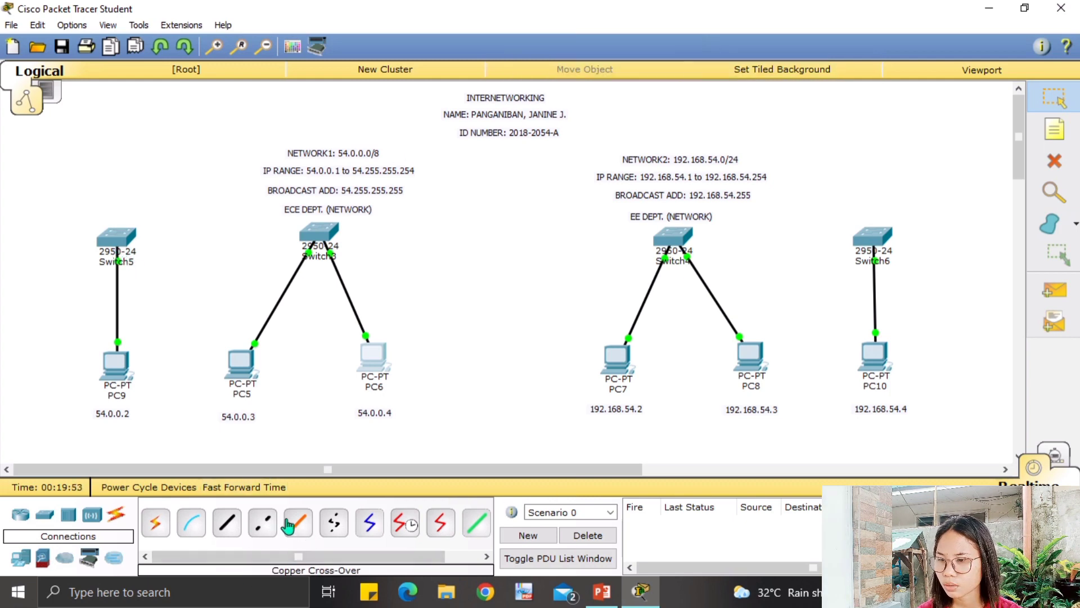
# Link Switch5's FastEthernet0/1 to Switch3 with a copper cross-over cable, nudging Switch5 slightly.
pyautogui.click(262, 526)
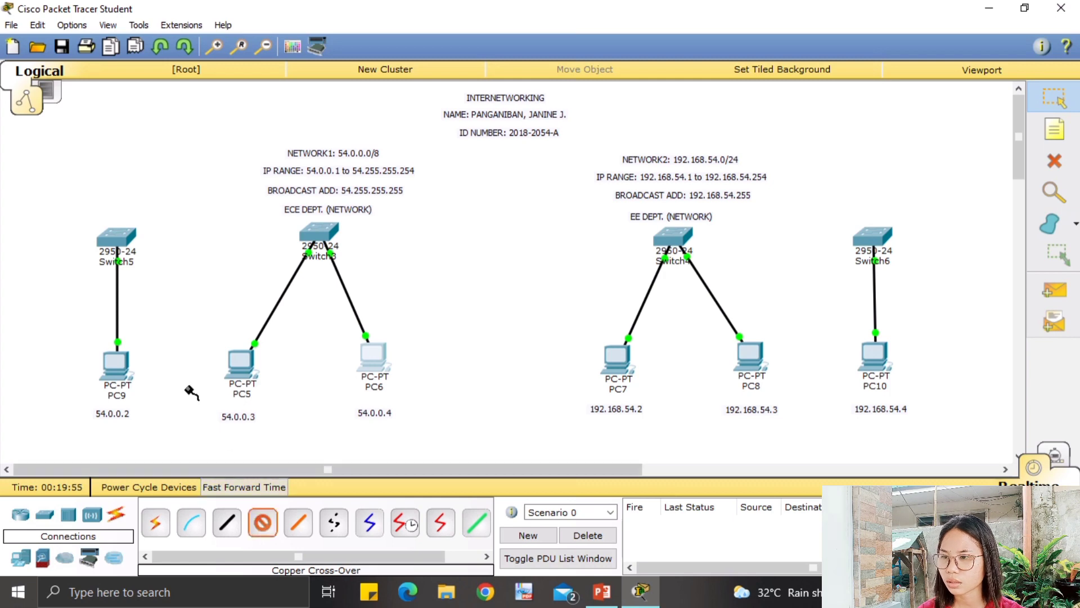
pyautogui.click(115, 239)
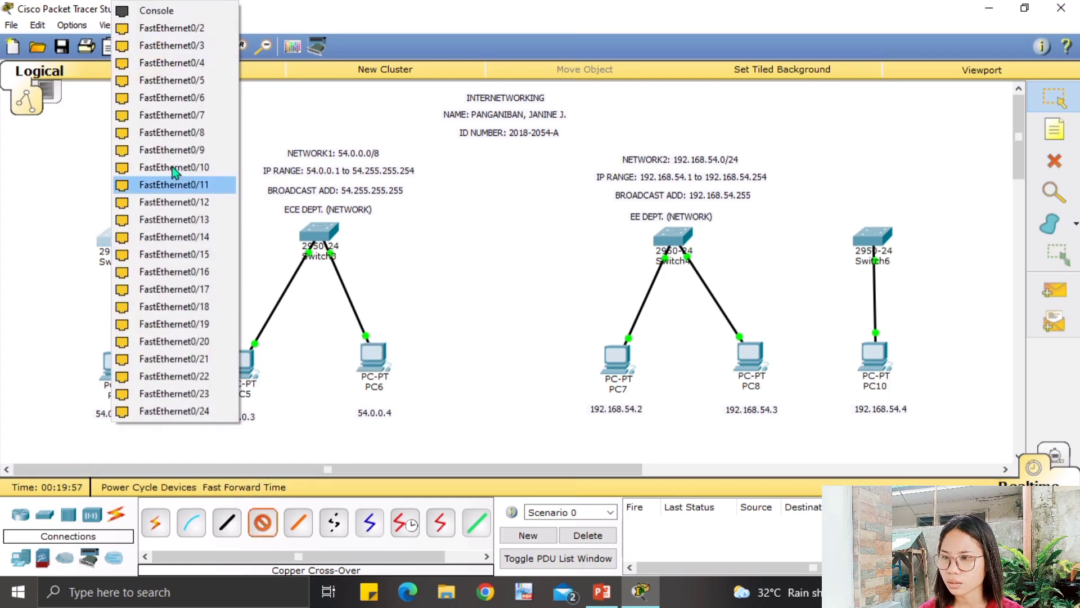
pyautogui.click(176, 30)
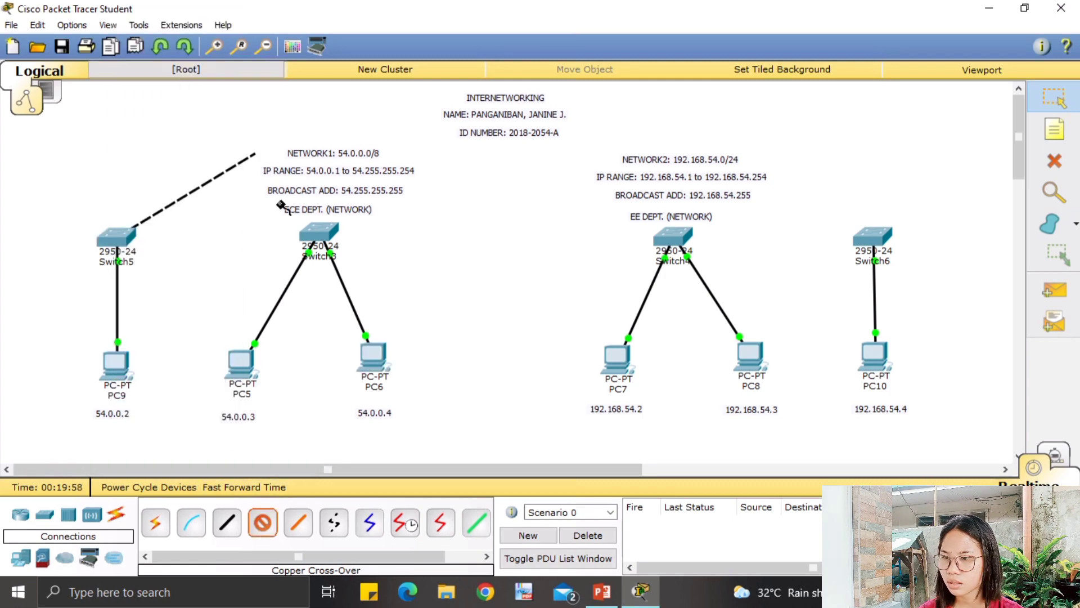
pyautogui.click(312, 234)
pyautogui.click(393, 35)
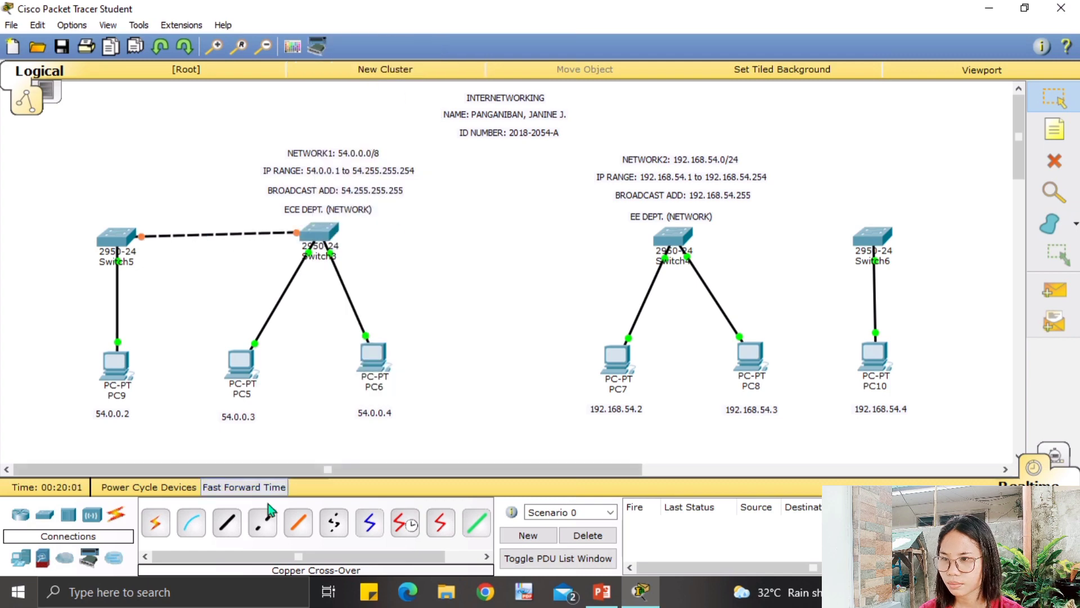
pyautogui.moveTo(108, 242); pyautogui.dragTo(111, 238)
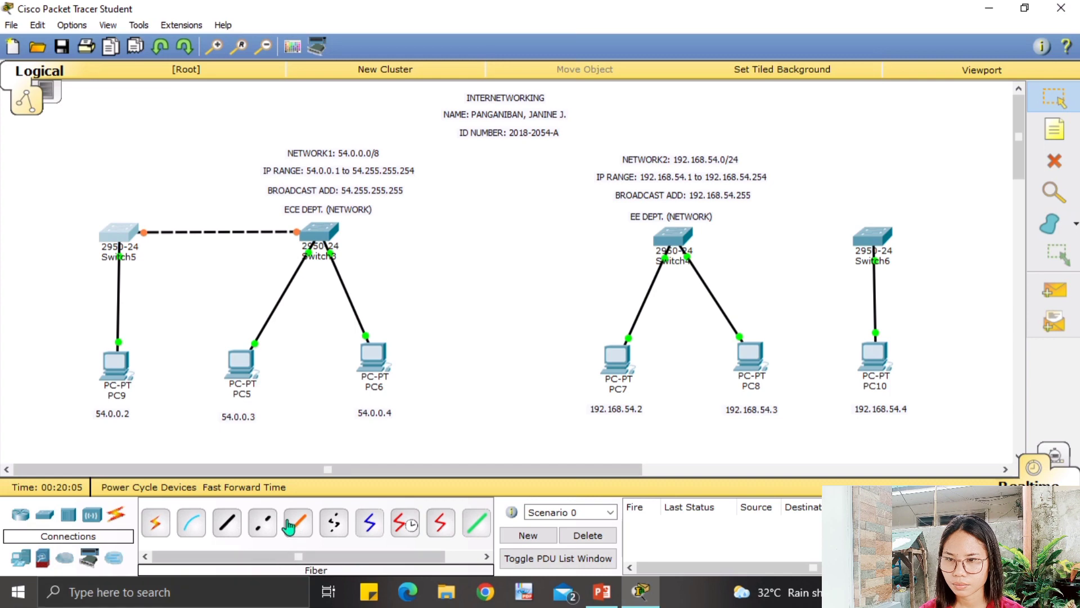
# Link Switch4 to Switch6's FastEthernet0/2 with a copper cross-over cable.
pyautogui.click(263, 522)
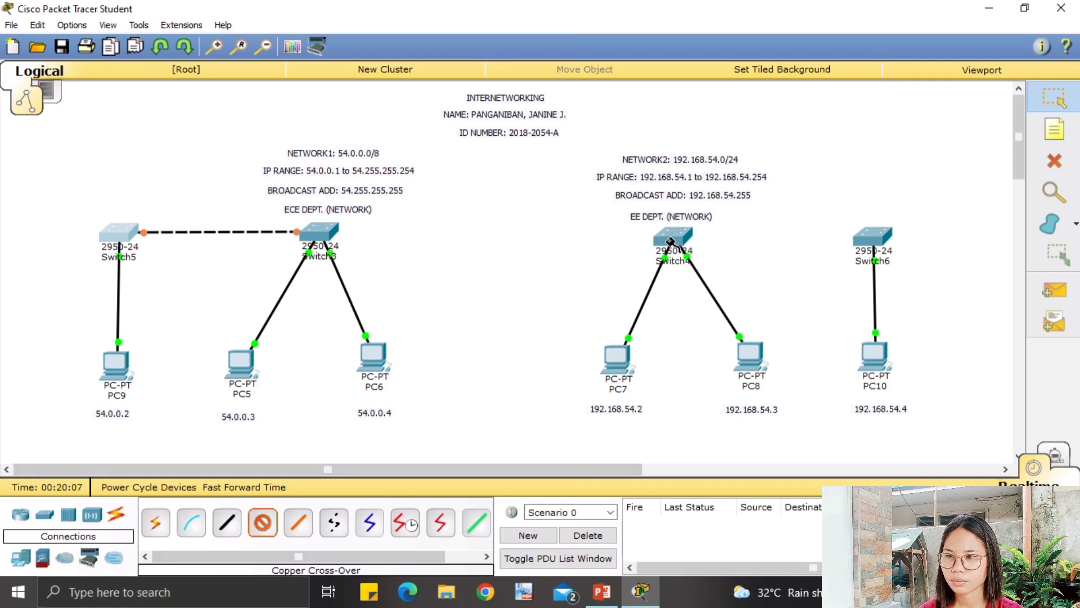
pyautogui.click(670, 241)
pyautogui.click(730, 41)
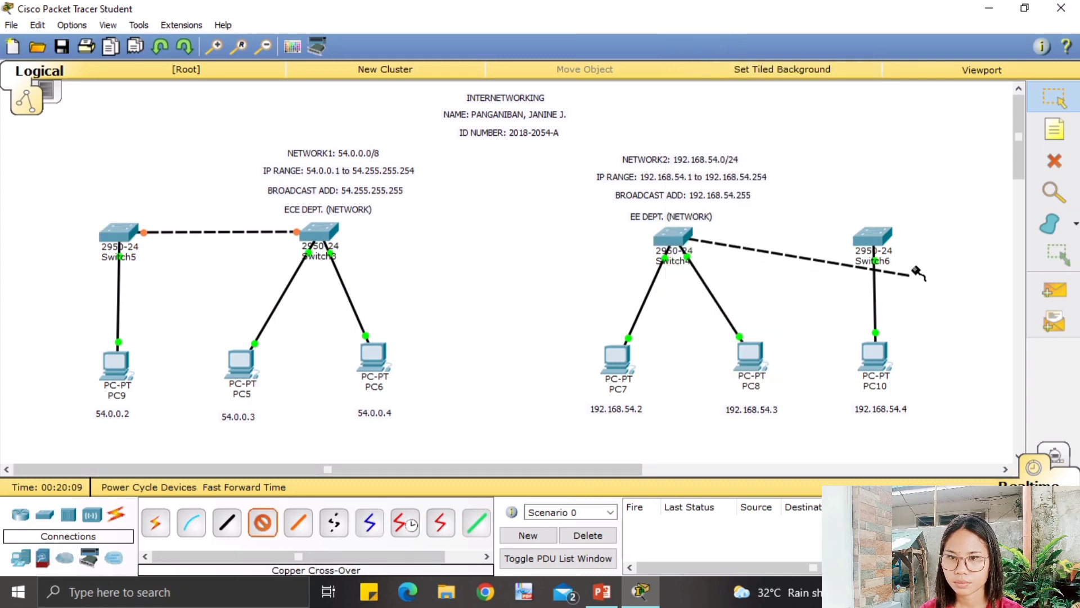
pyautogui.click(872, 239)
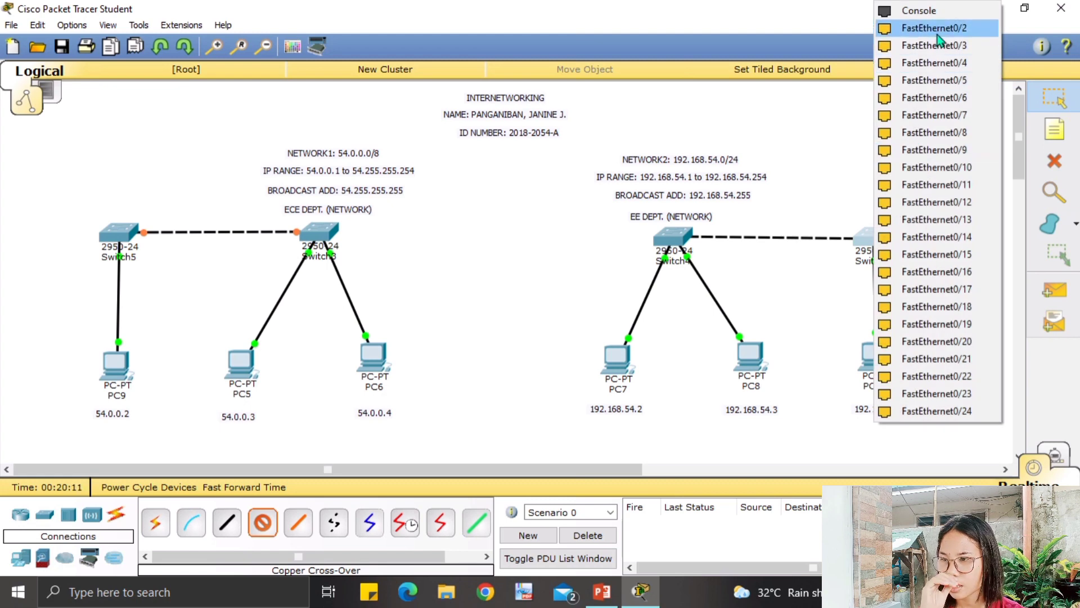
pyautogui.click(938, 33)
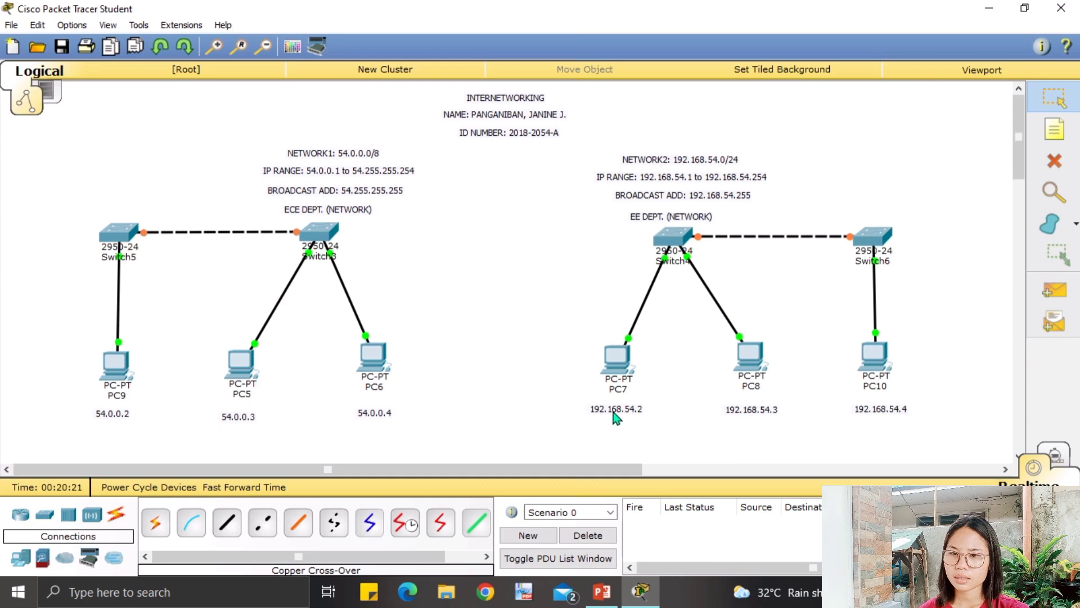
pyautogui.click(870, 366)
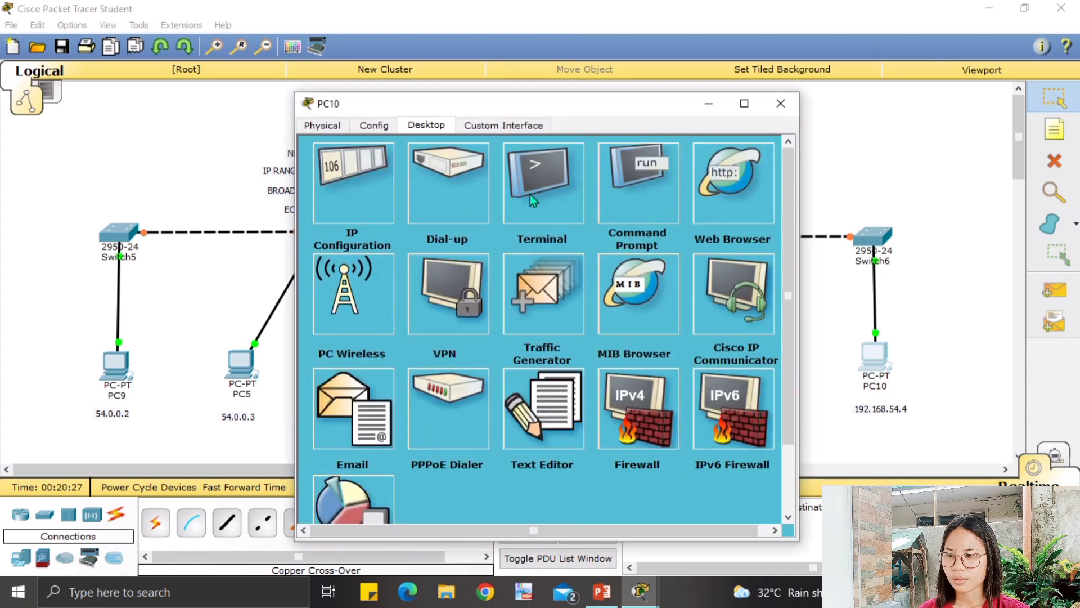
pyautogui.click(645, 184)
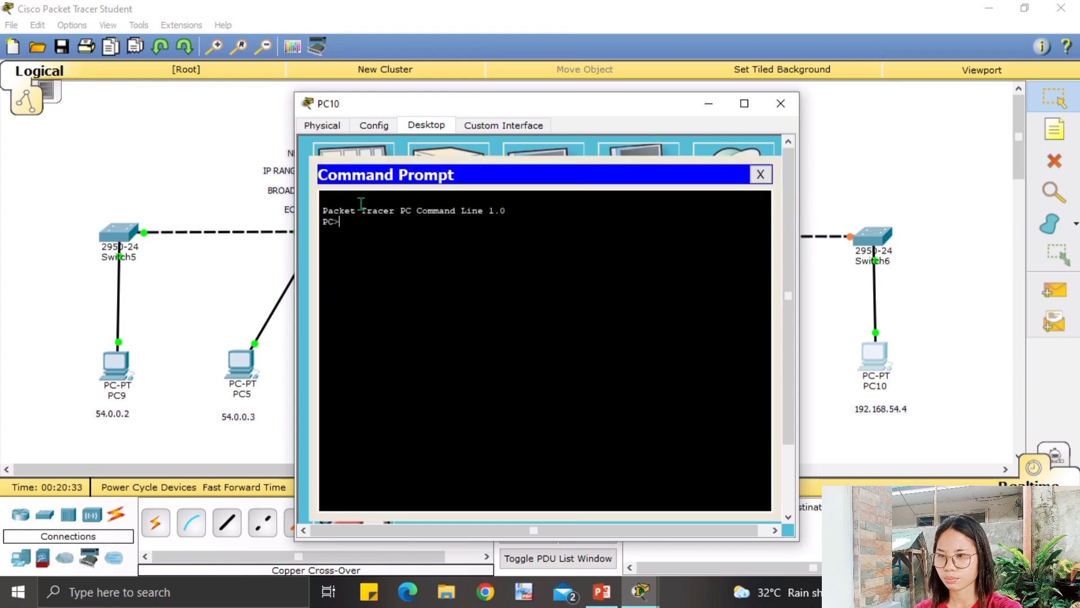
pyautogui.write('ping 54')
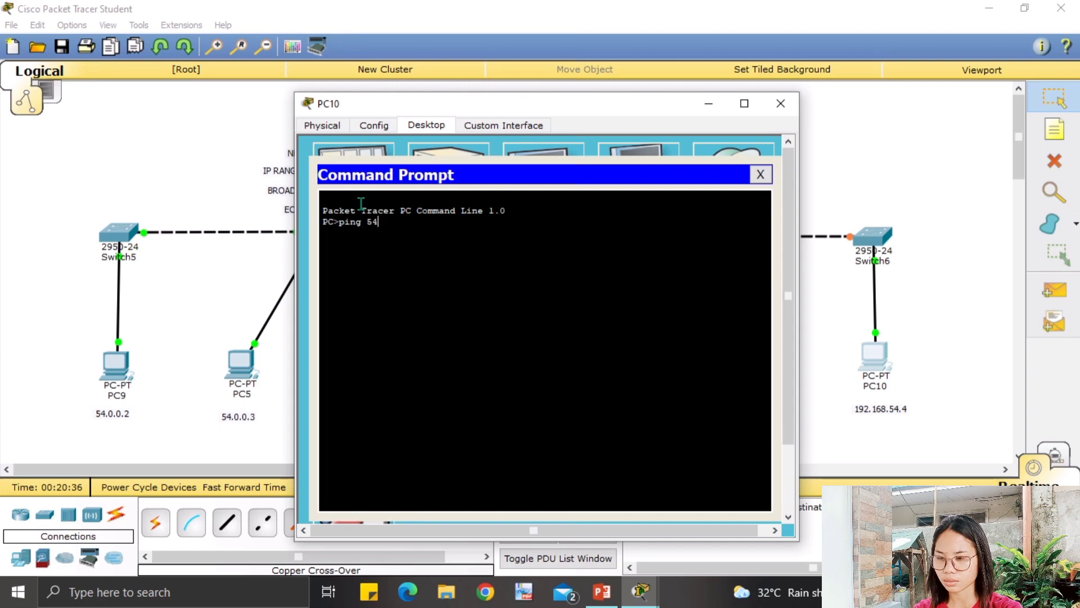
pyautogui.write('.0.0.')
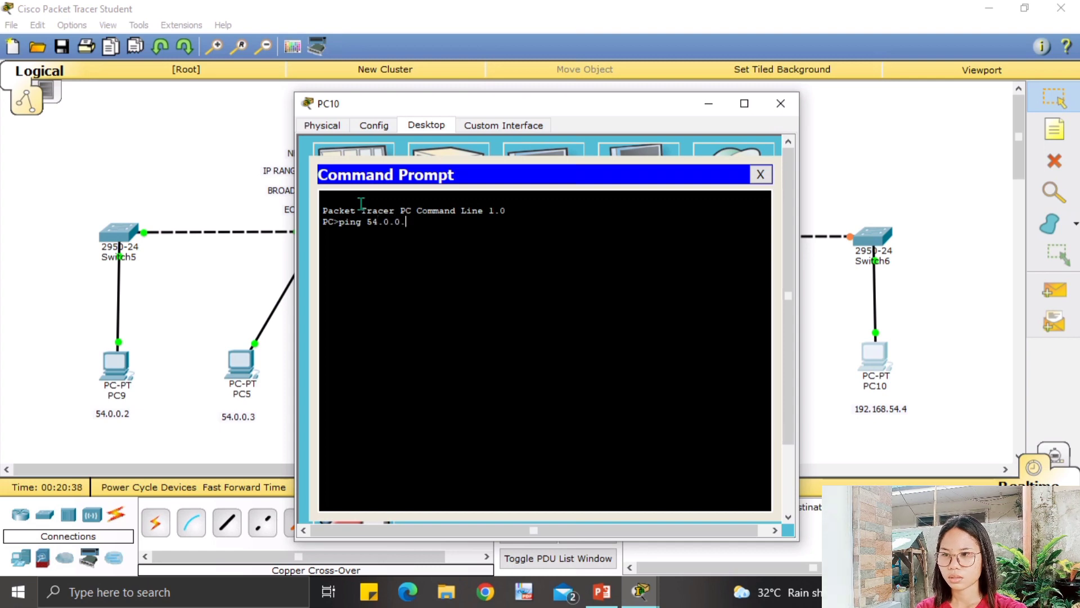
pyautogui.write('2')
pyautogui.press('Return')
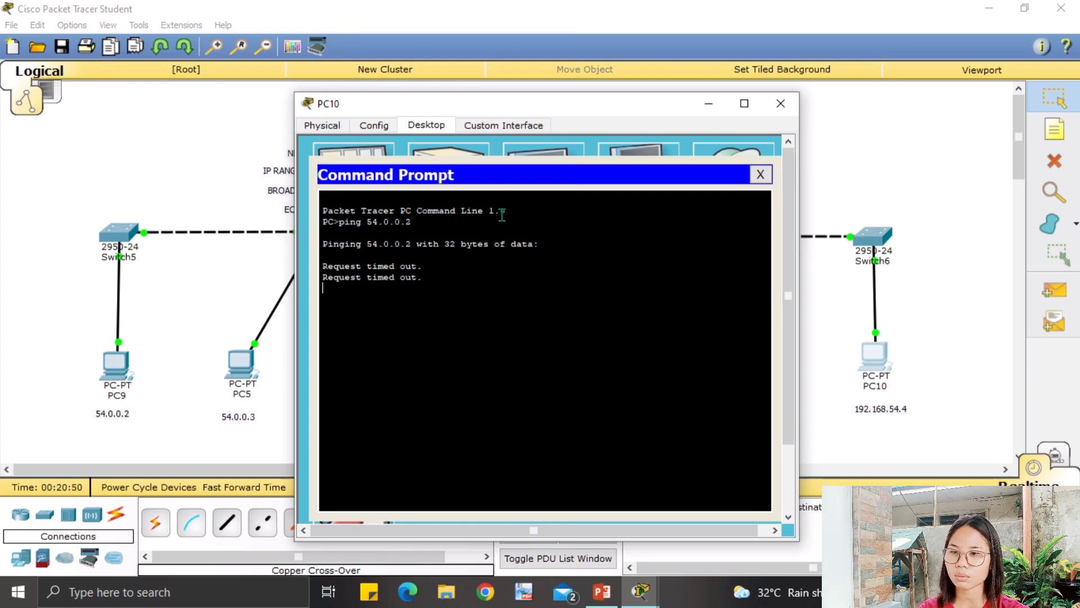
pyautogui.click(779, 107)
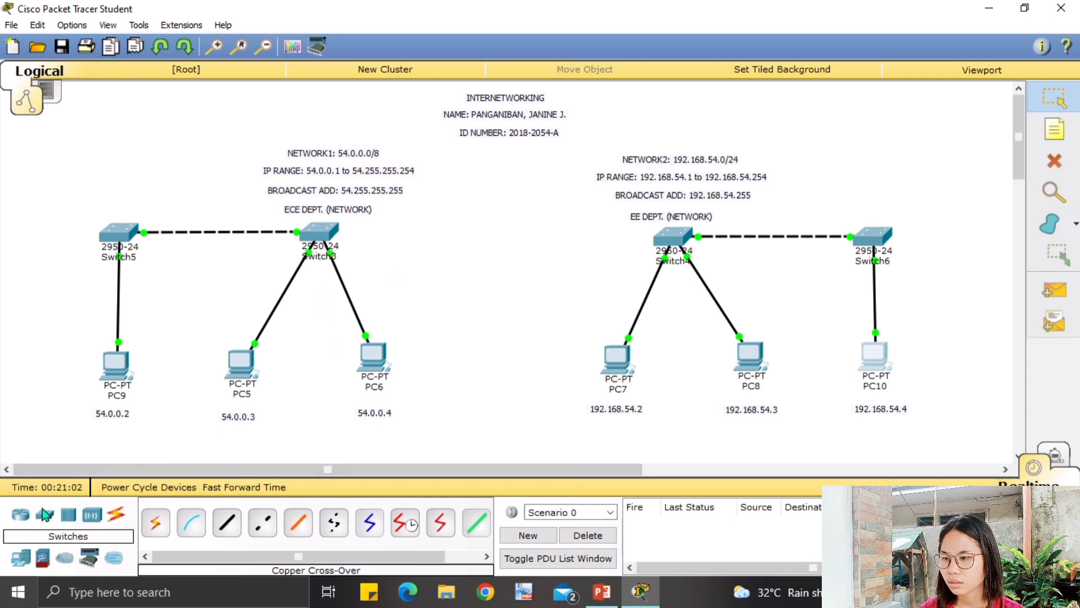
# Place a generic Router-PT (Router0) between the two networks and bring up the cable types.
pyautogui.click(20, 514)
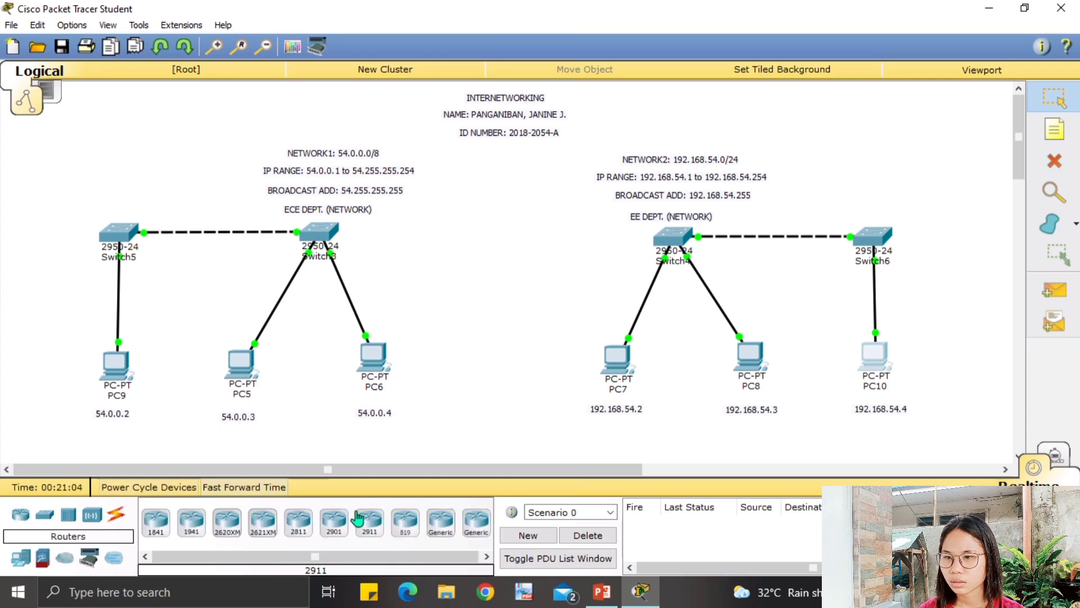
pyautogui.moveTo(444, 535); pyautogui.dragTo(539, 229)
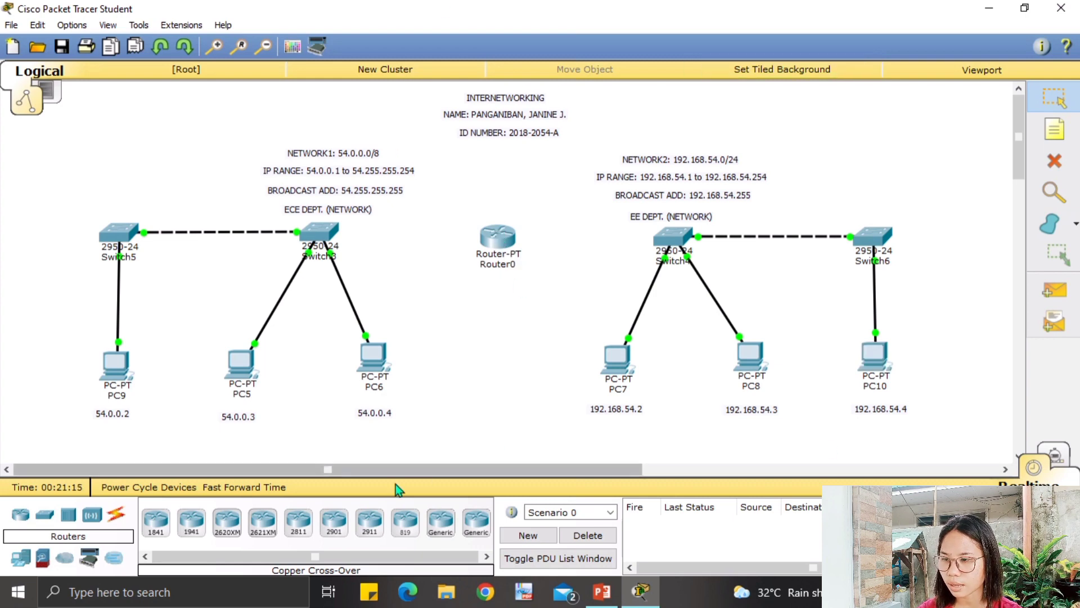
pyautogui.click(122, 513)
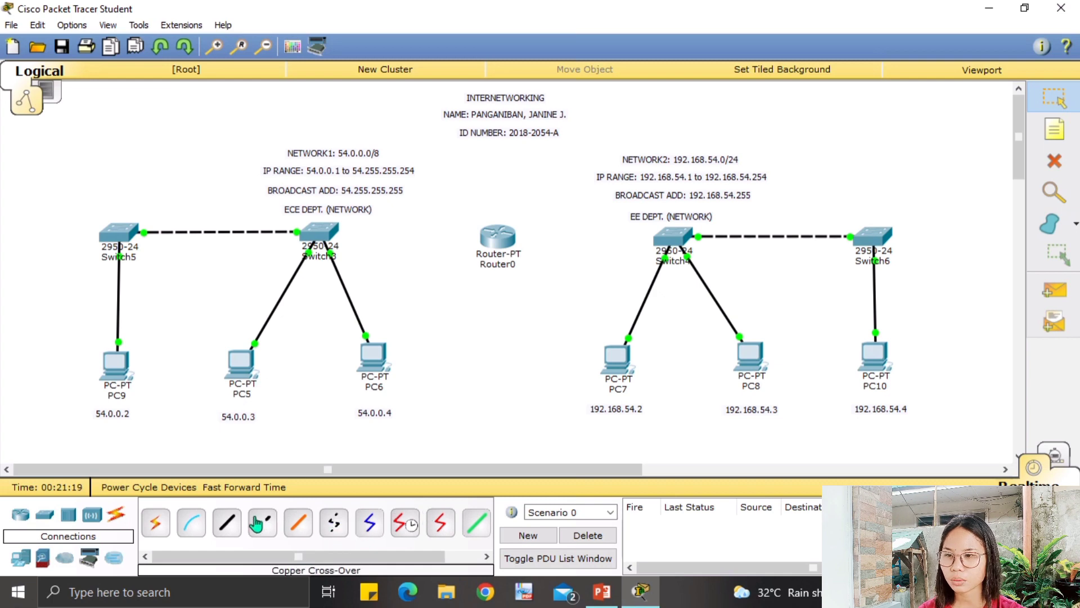
# Cable Switch3 FastEthernet0/4 to Router0 FastEthernet0/0 with a copper straight-through cable.
pyautogui.click(226, 522)
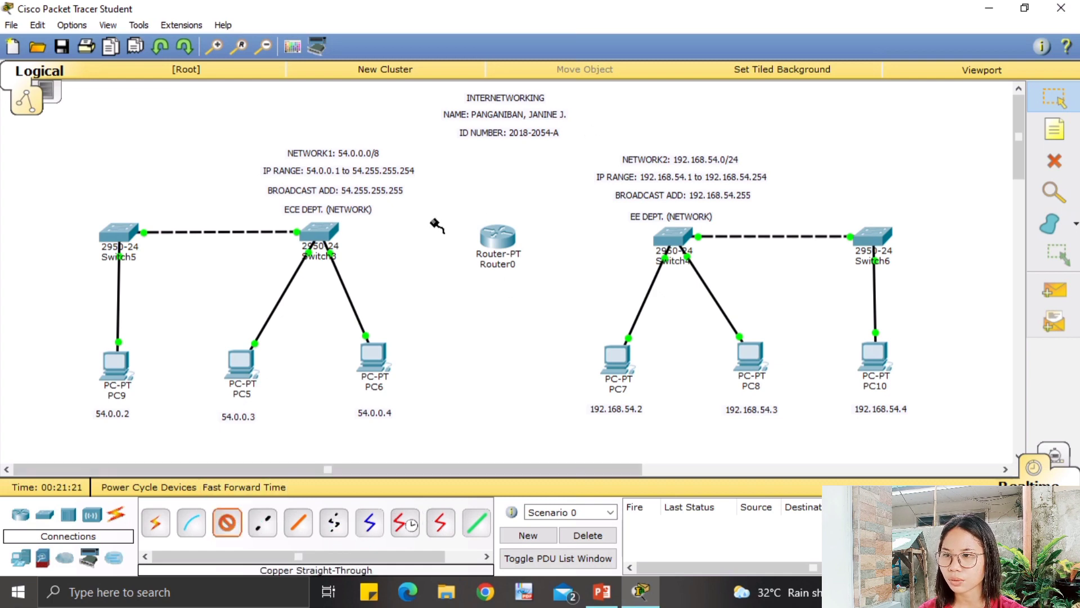
pyautogui.click(317, 231)
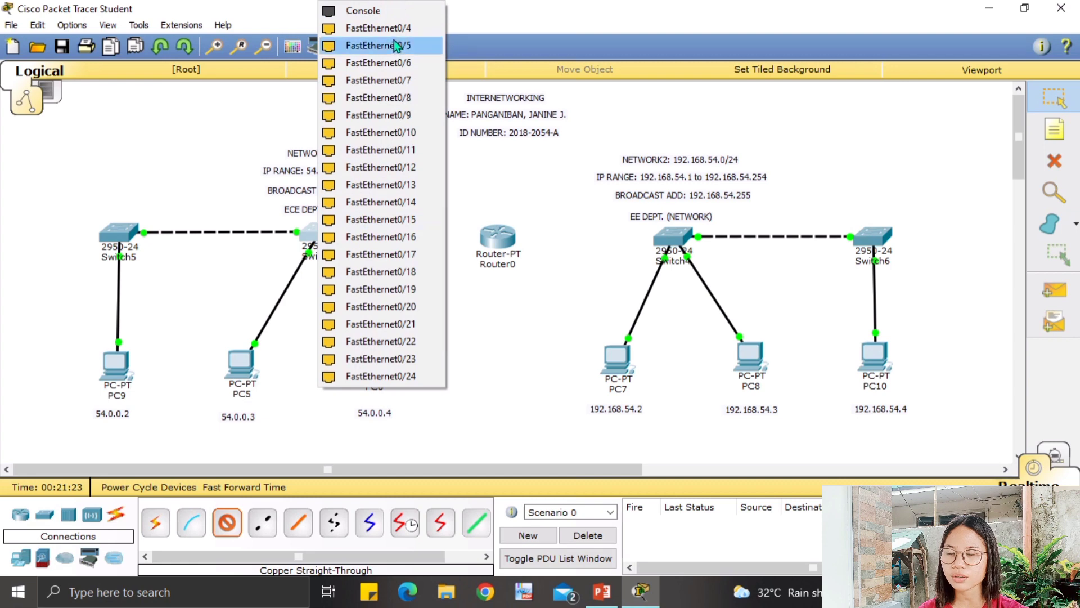
pyautogui.click(388, 28)
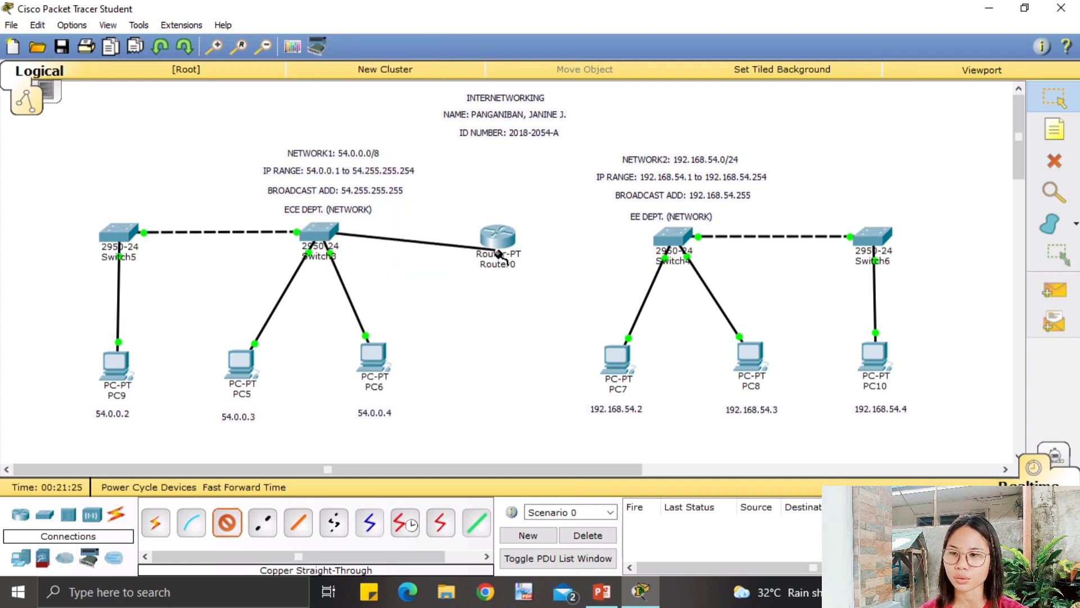
pyautogui.click(496, 241)
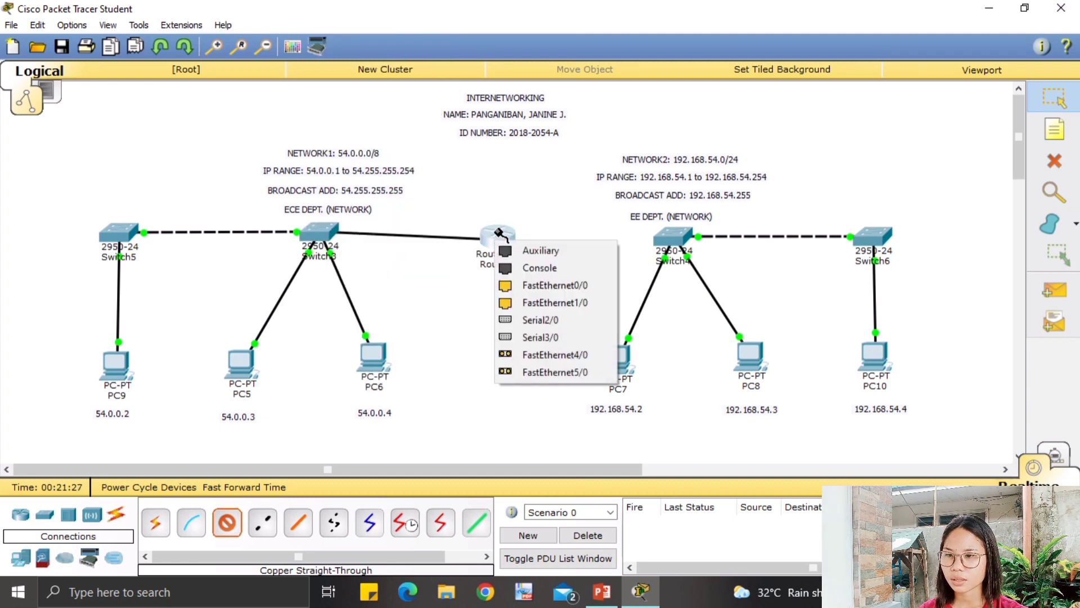
pyautogui.click(525, 280)
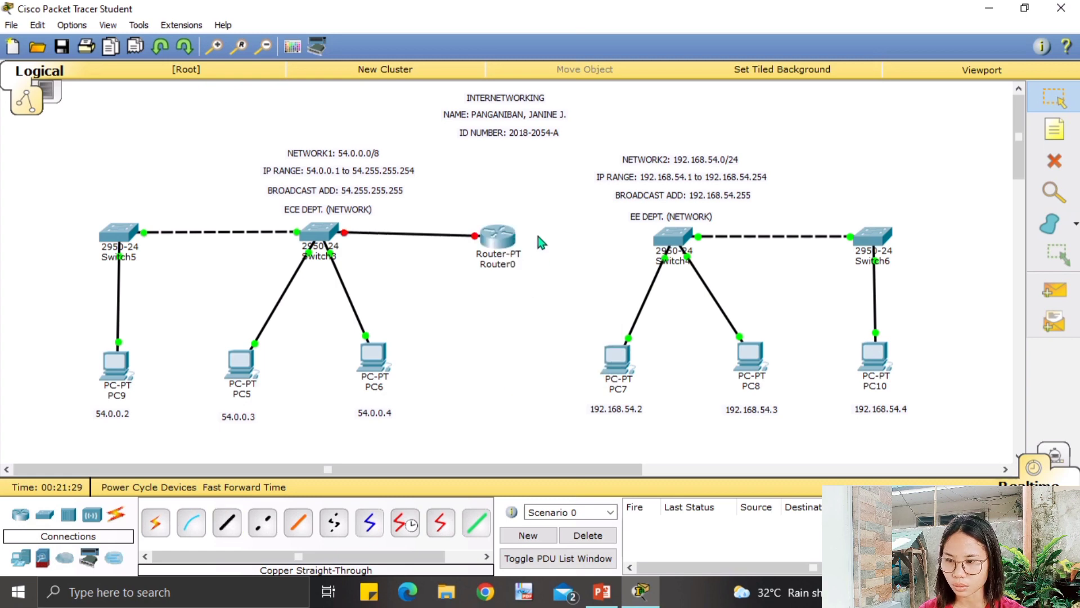
# Cable Switch4 FastEthernet0/4 to Router0 FastEthernet1/0 with a copper straight-through cable.
pyautogui.click(229, 518)
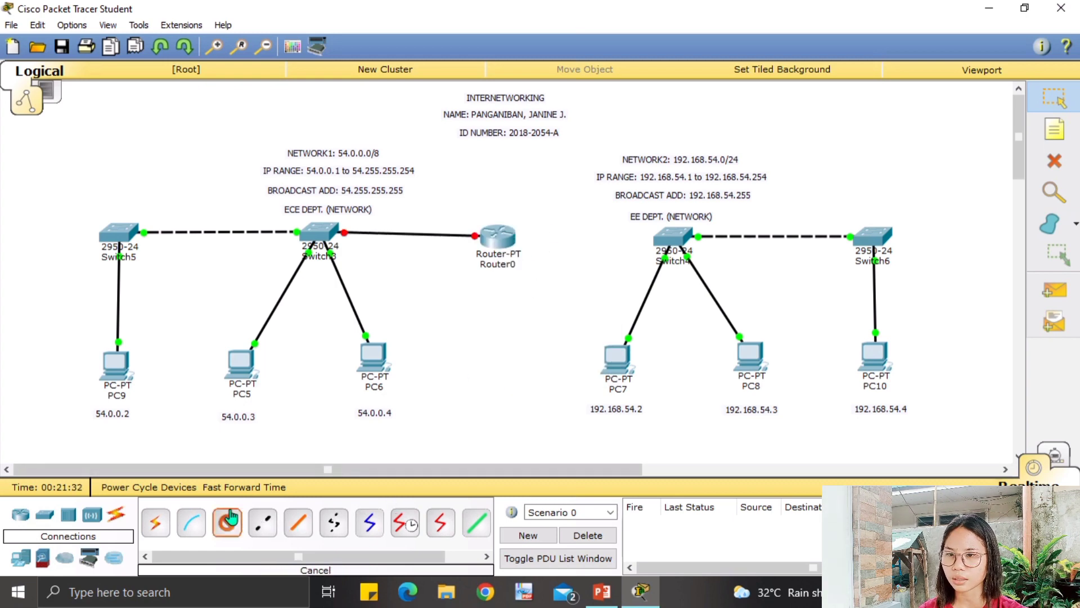
pyautogui.click(674, 239)
pyautogui.click(742, 28)
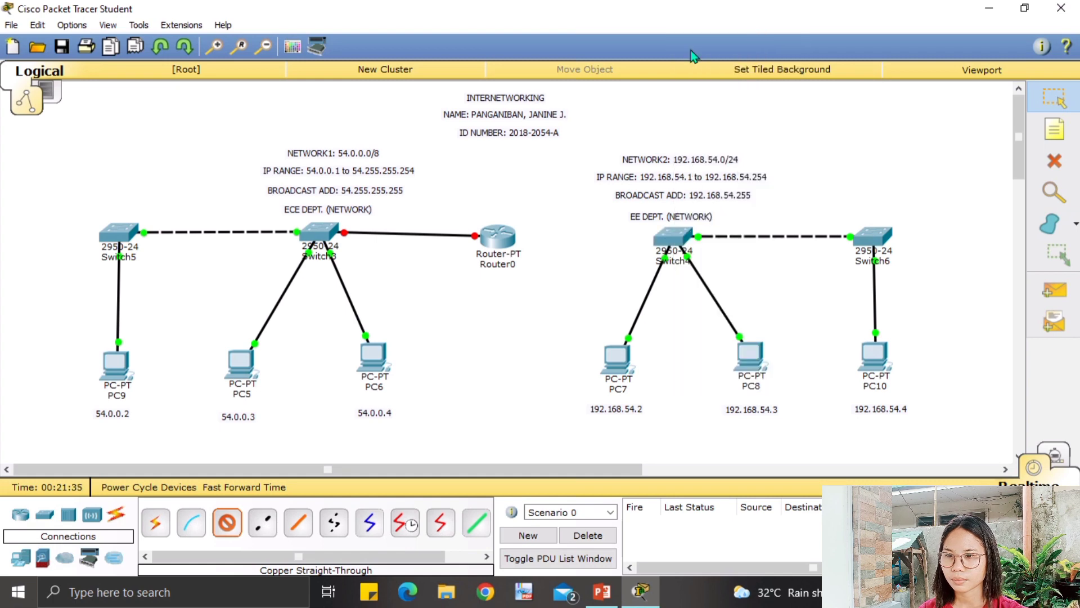
pyautogui.click(503, 239)
pyautogui.click(554, 278)
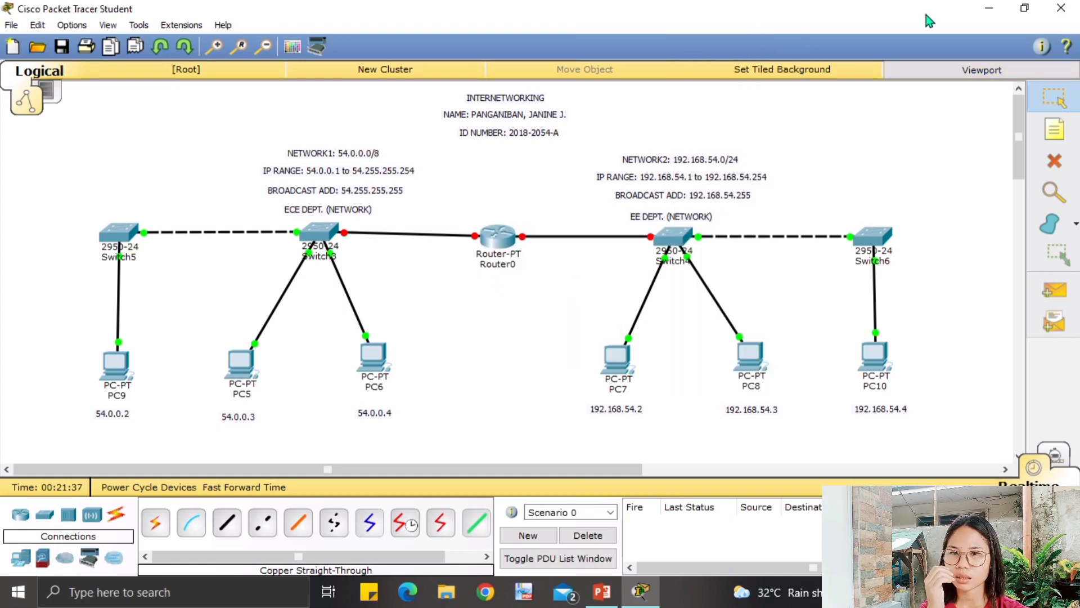
# Add notes labelling Router0's ports Fa1/0 toward Switch4 and Fa0/0 toward Switch3.
pyautogui.click(1055, 130)
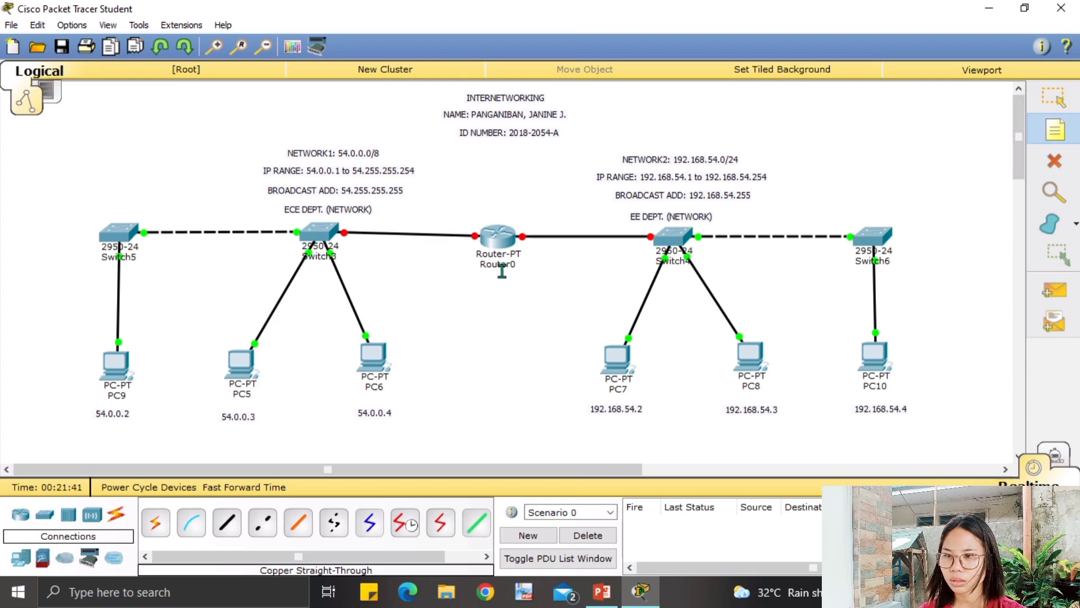
pyautogui.click(532, 219)
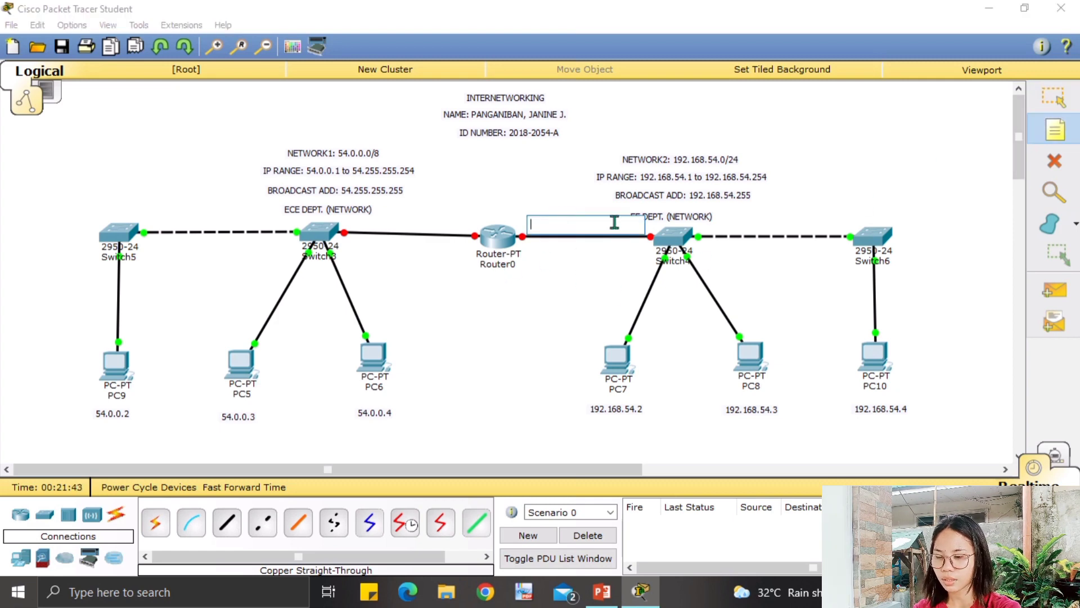
pyautogui.write('Fa')
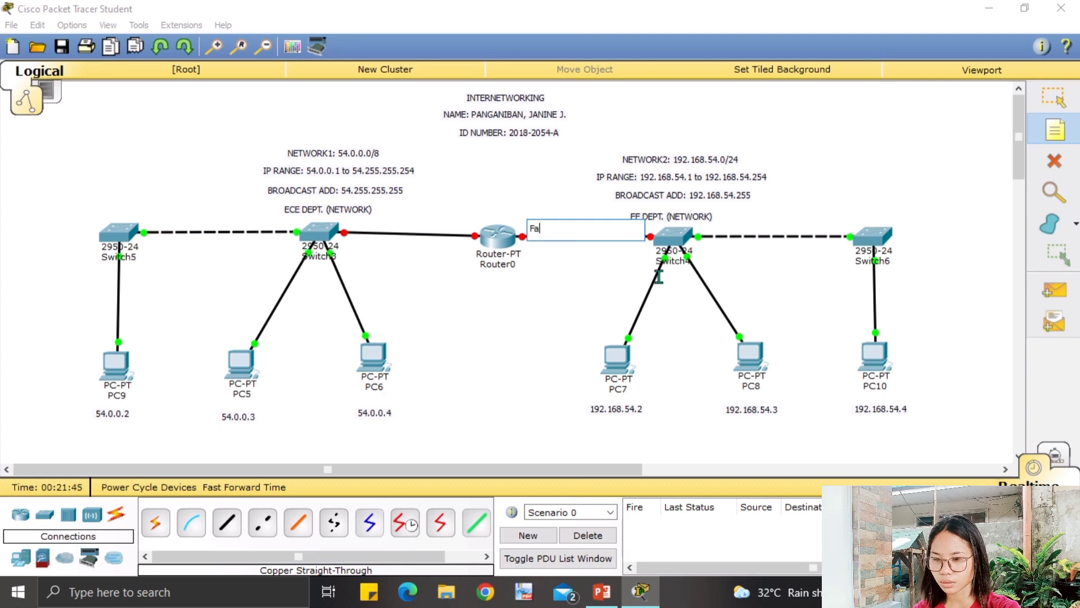
pyautogui.write('01')
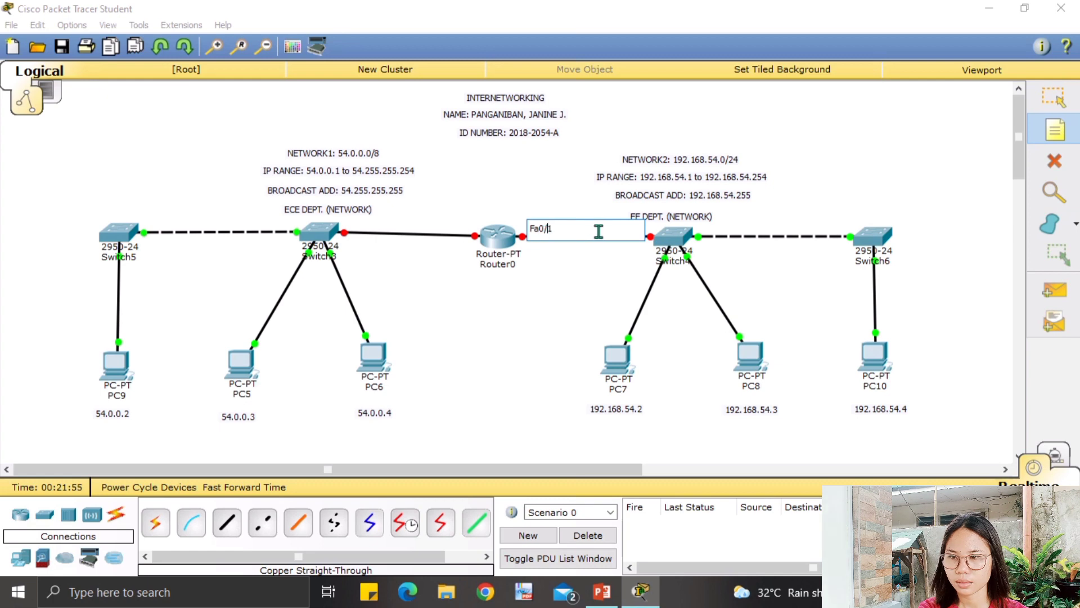
pyautogui.press('BackSpace')
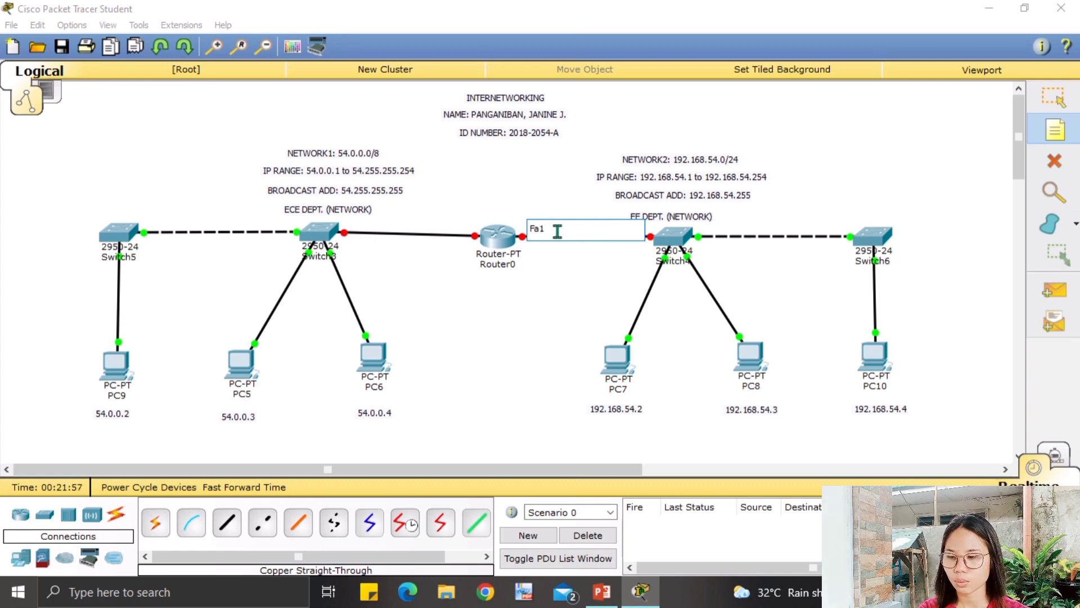
pyautogui.click(548, 229)
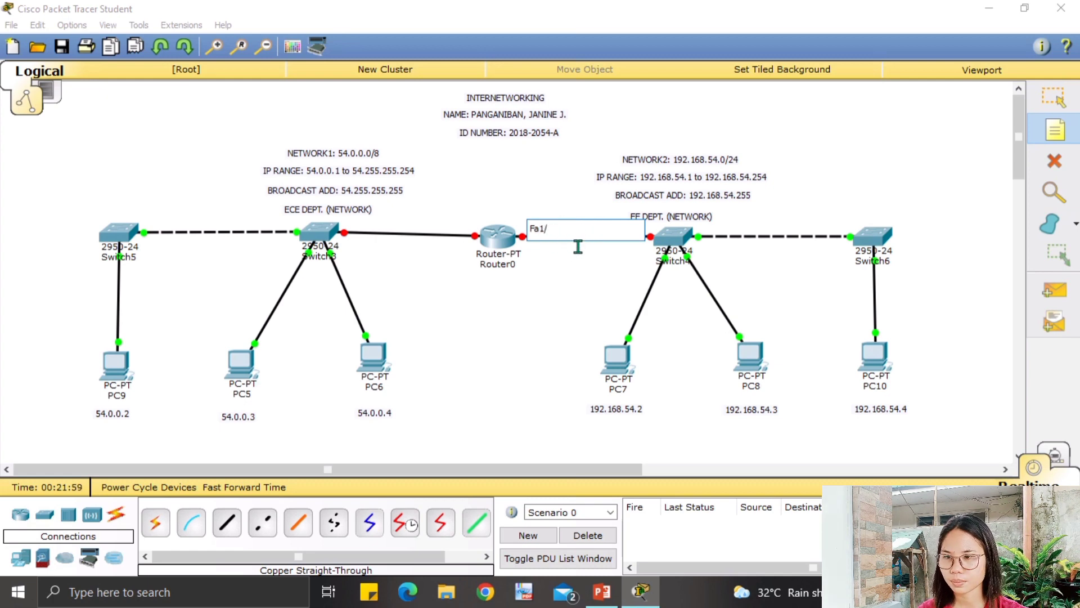
pyautogui.write('/0')
pyautogui.click(466, 228)
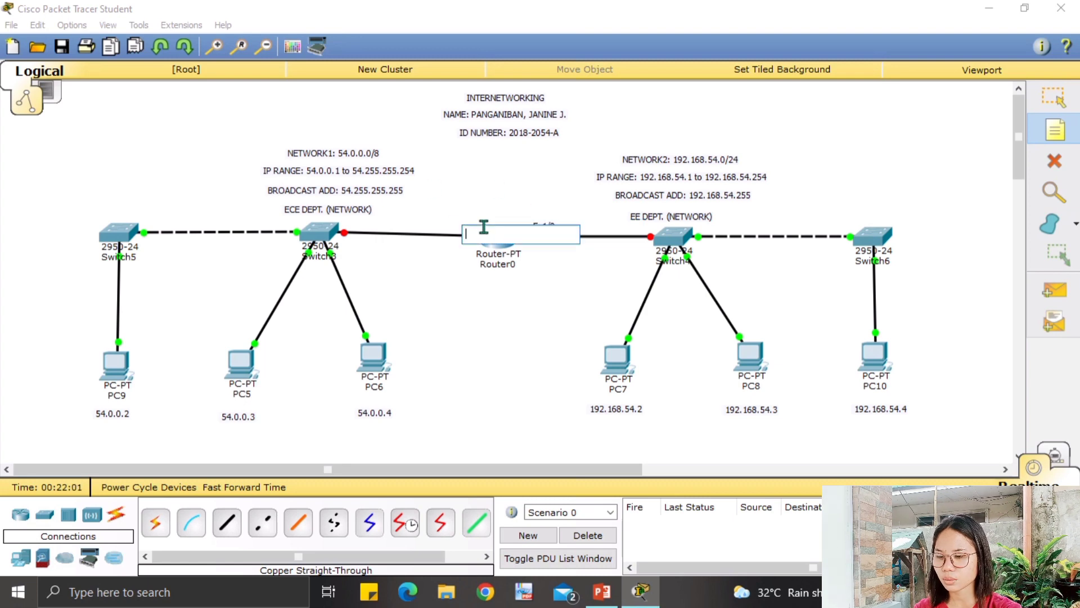
pyautogui.write('F')
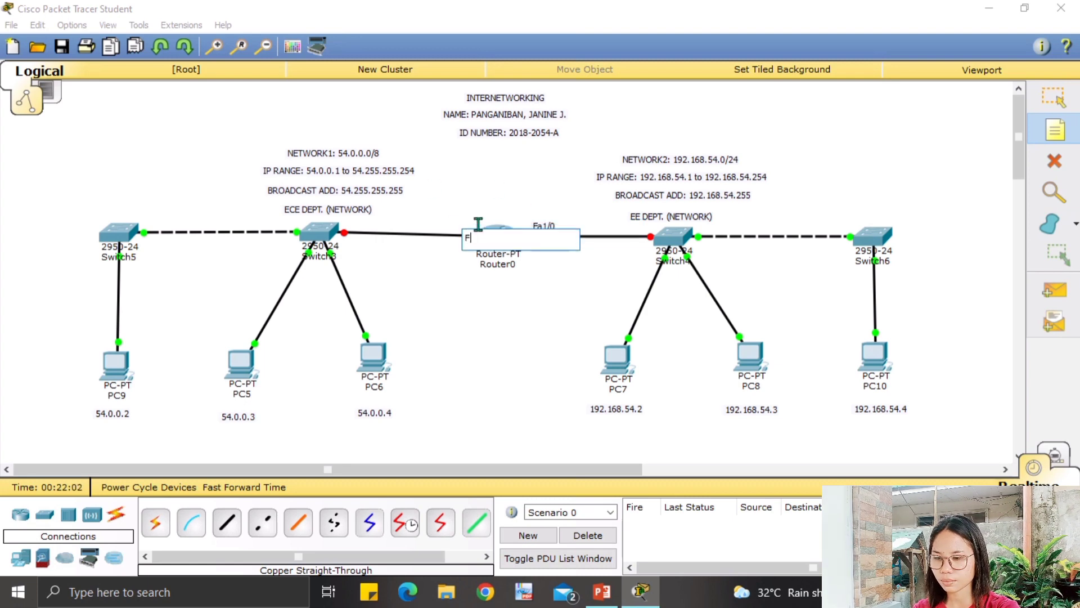
pyautogui.write('a')
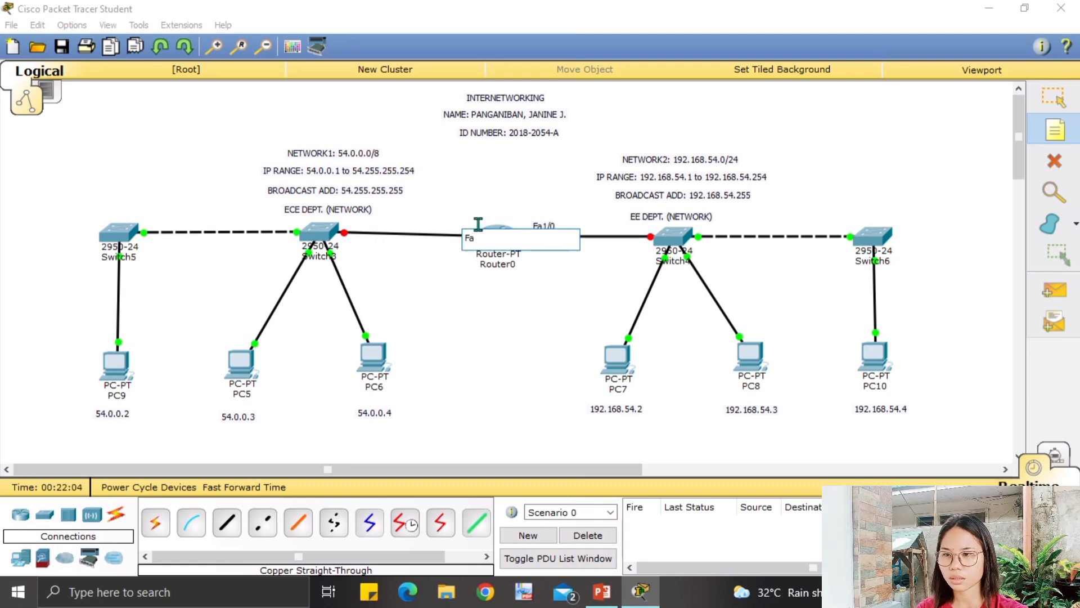
pyautogui.write('0/0')
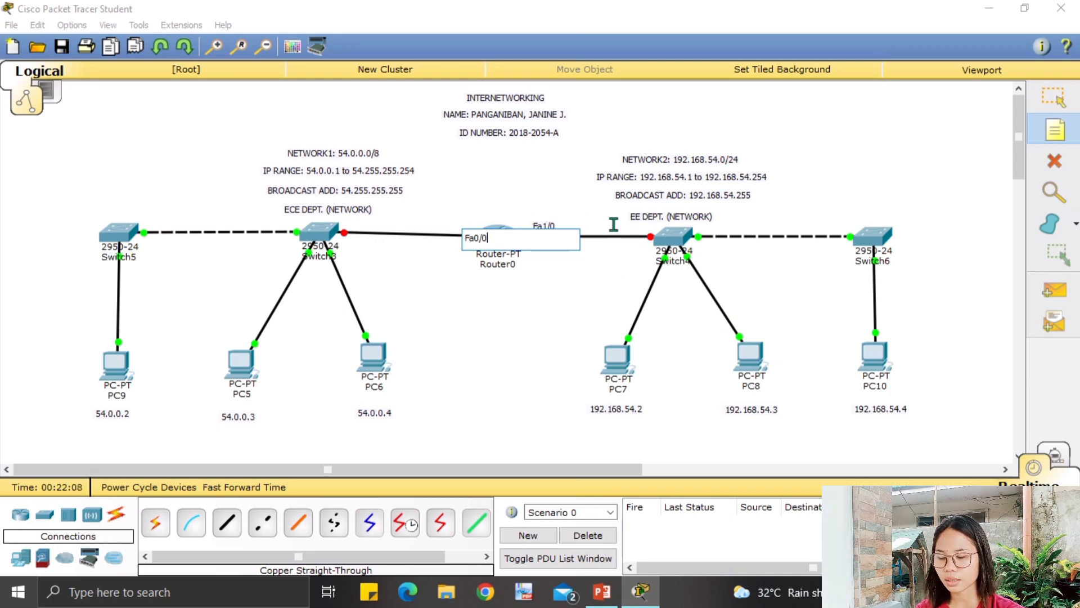
pyautogui.click(613, 258)
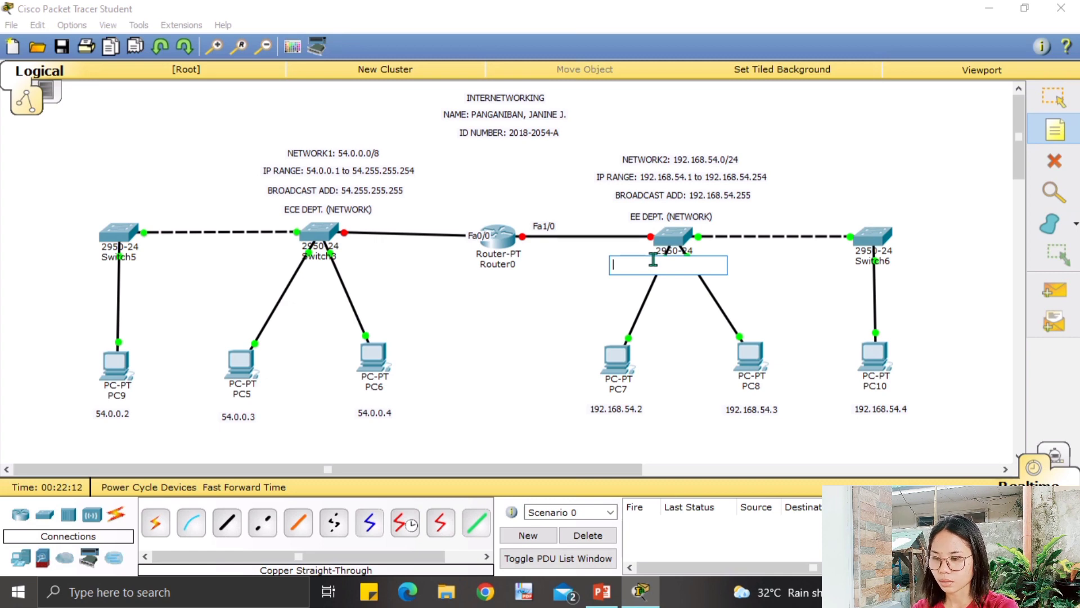
# Add Fa0/4 port notes below Switch4 and Switch3.
pyautogui.write('D')
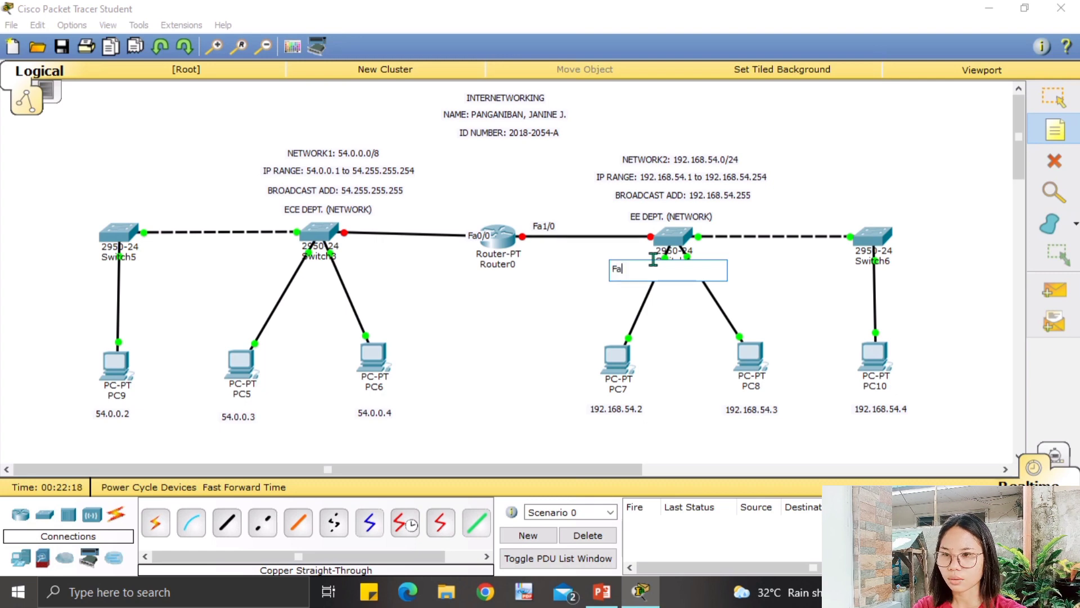
pyautogui.write('a0/4')
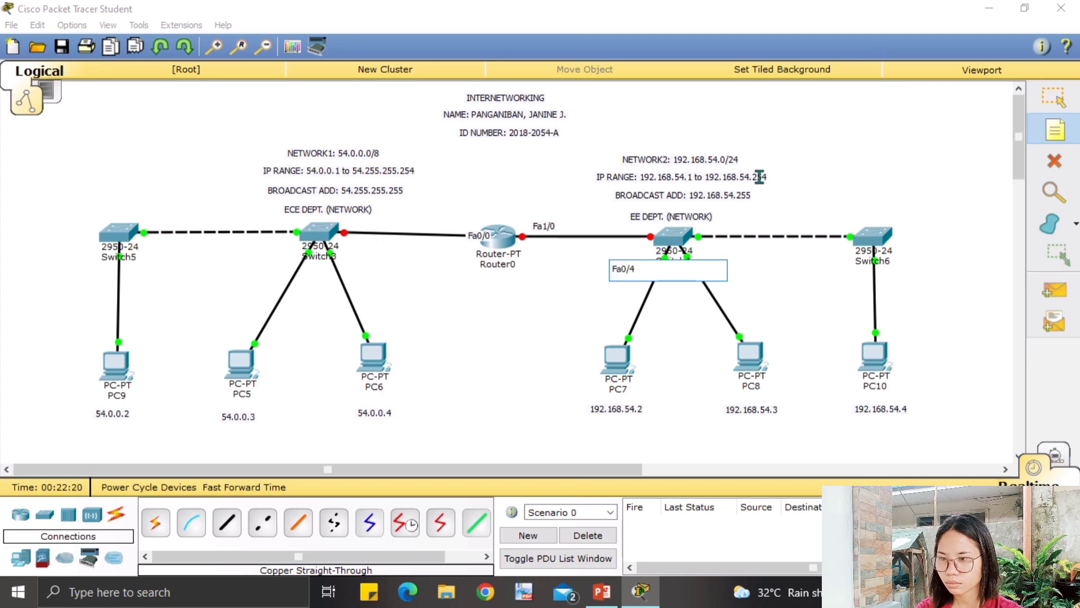
pyautogui.click(350, 248)
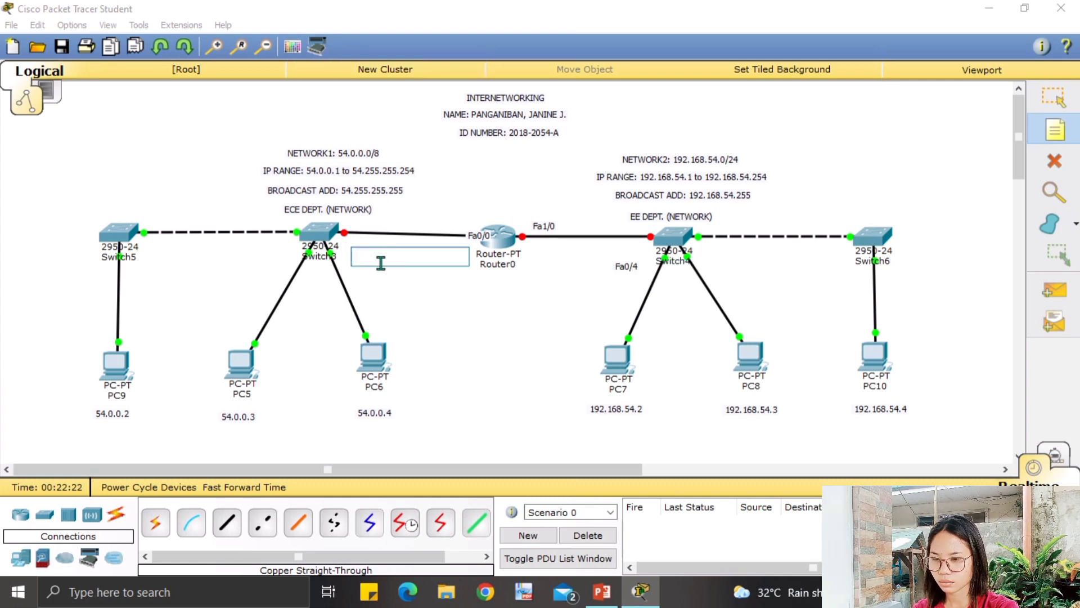
pyautogui.write('Fa0/4')
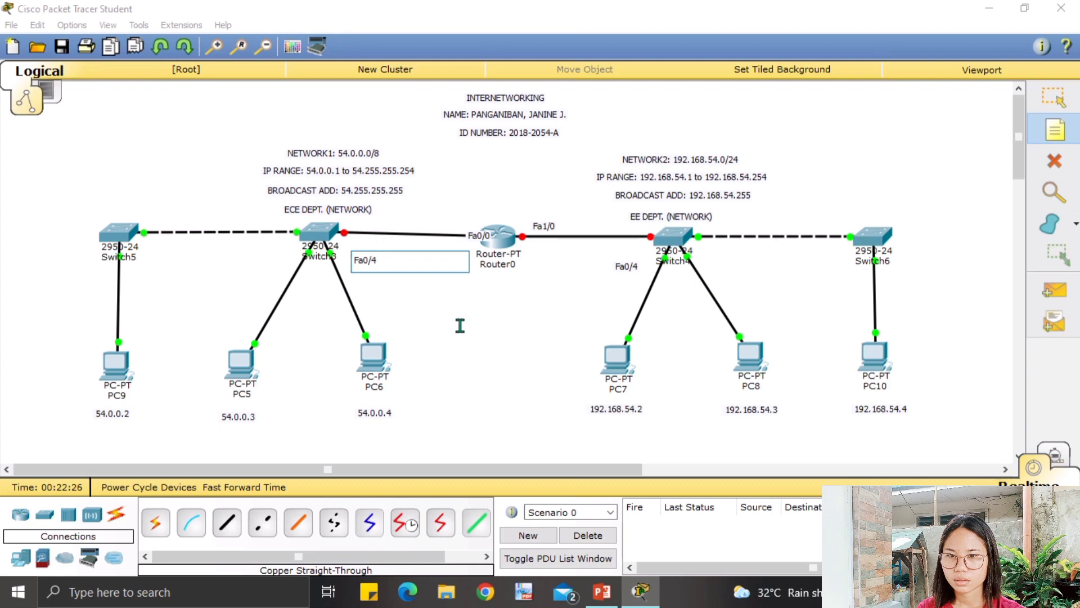
pyautogui.click(1068, 103)
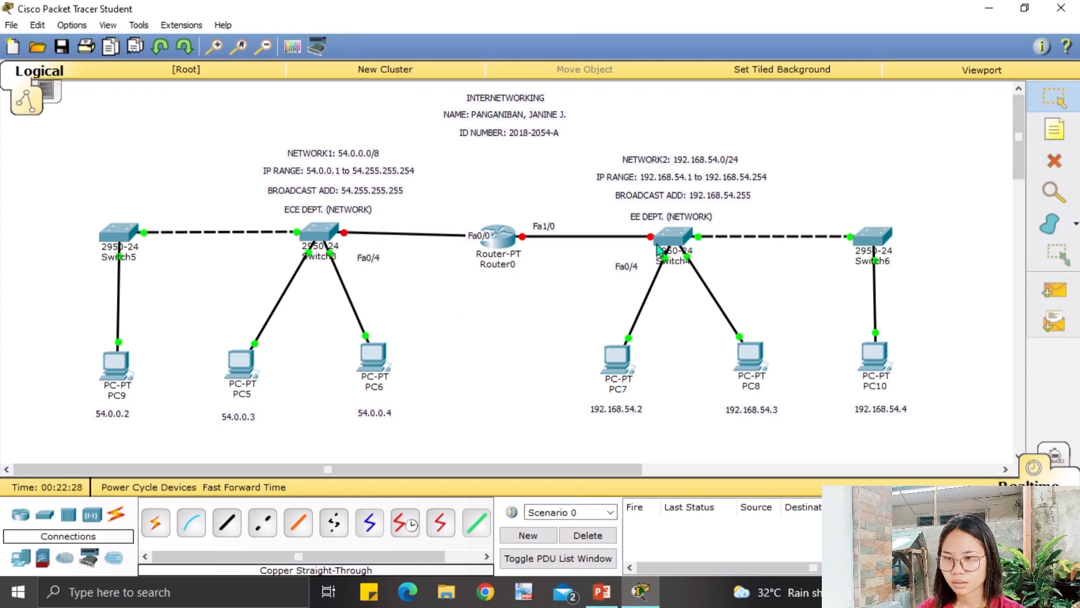
# Move both Fa0/4 labels and Router0's Fa0/0 label beside their cables.
pyautogui.moveTo(628, 266)
pyautogui.mouseDown()
pyautogui.moveTo(623, 234)
pyautogui.moveTo(633, 254)
pyautogui.mouseUp()
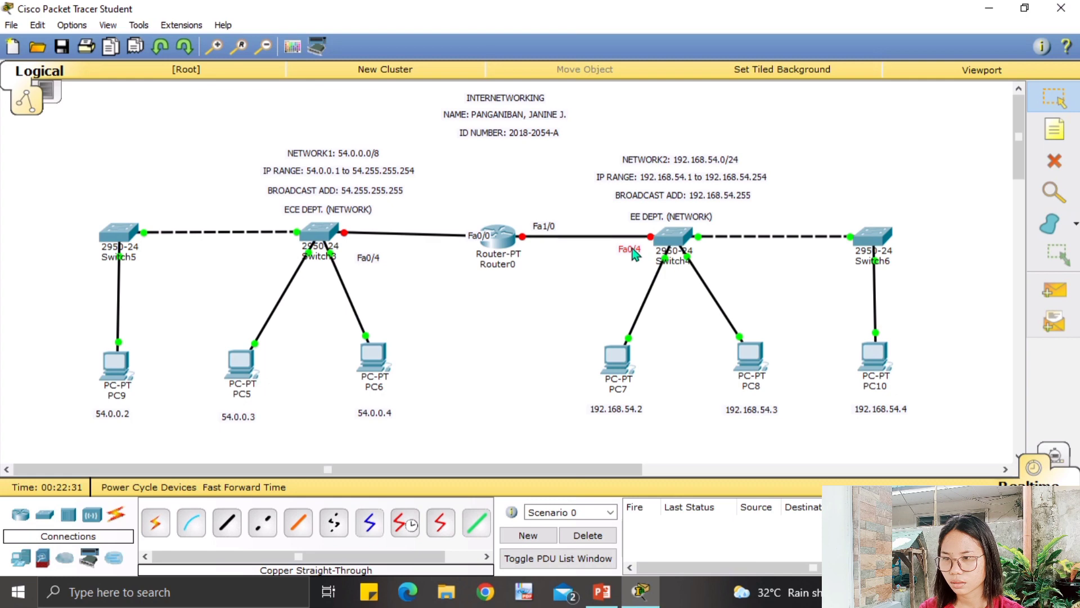
pyautogui.click(370, 258)
pyautogui.moveTo(370, 258); pyautogui.dragTo(361, 244)
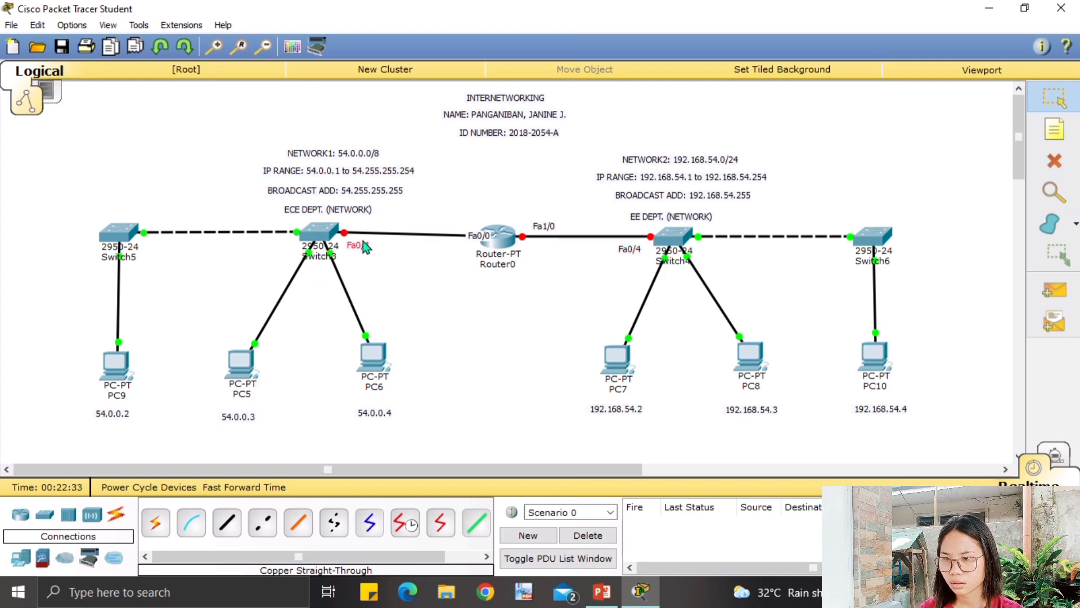
pyautogui.click(478, 236)
pyautogui.moveTo(478, 237); pyautogui.dragTo(454, 226)
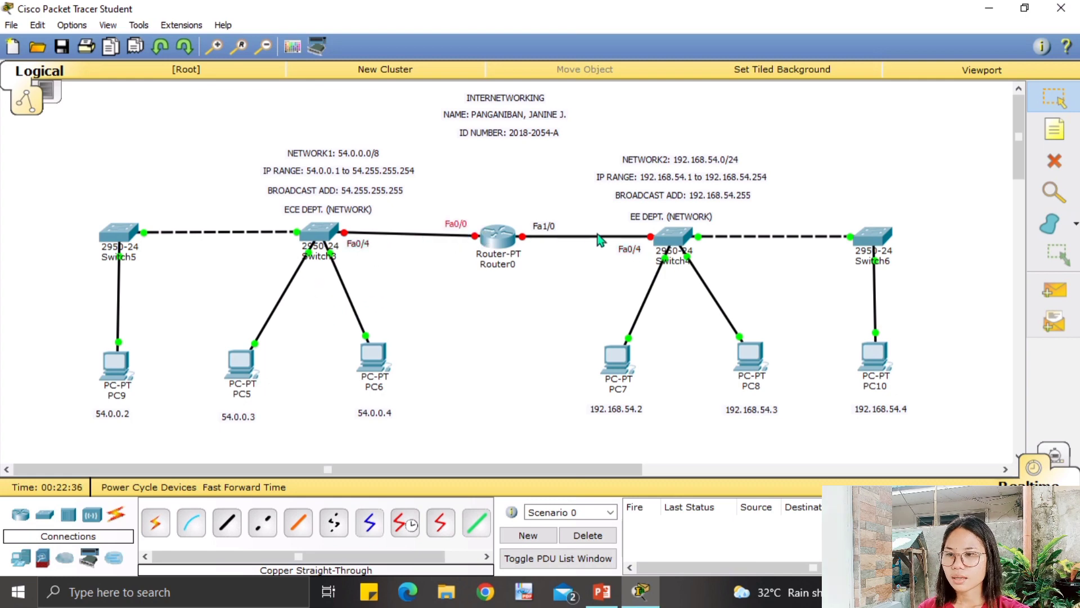
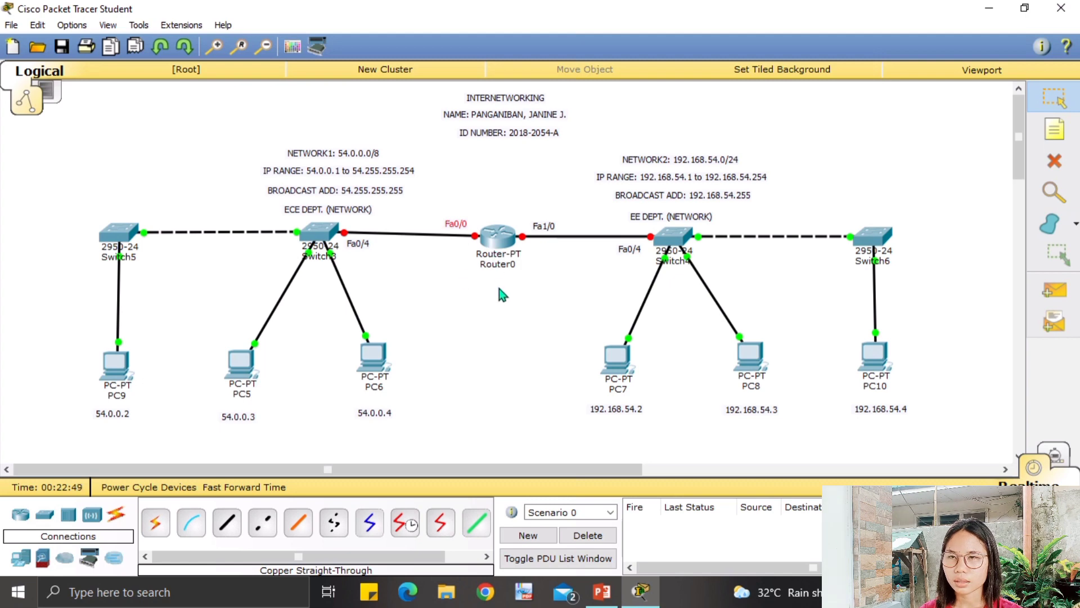
# Look at Router0's command line, then put its window away to view the topology.
pyautogui.click(506, 249)
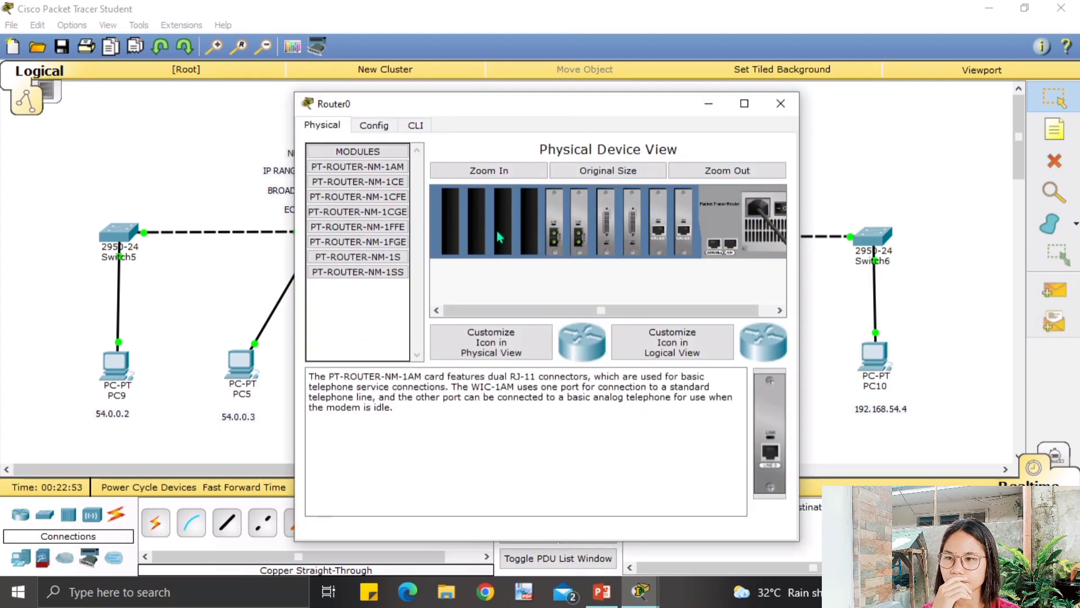
pyautogui.click(416, 126)
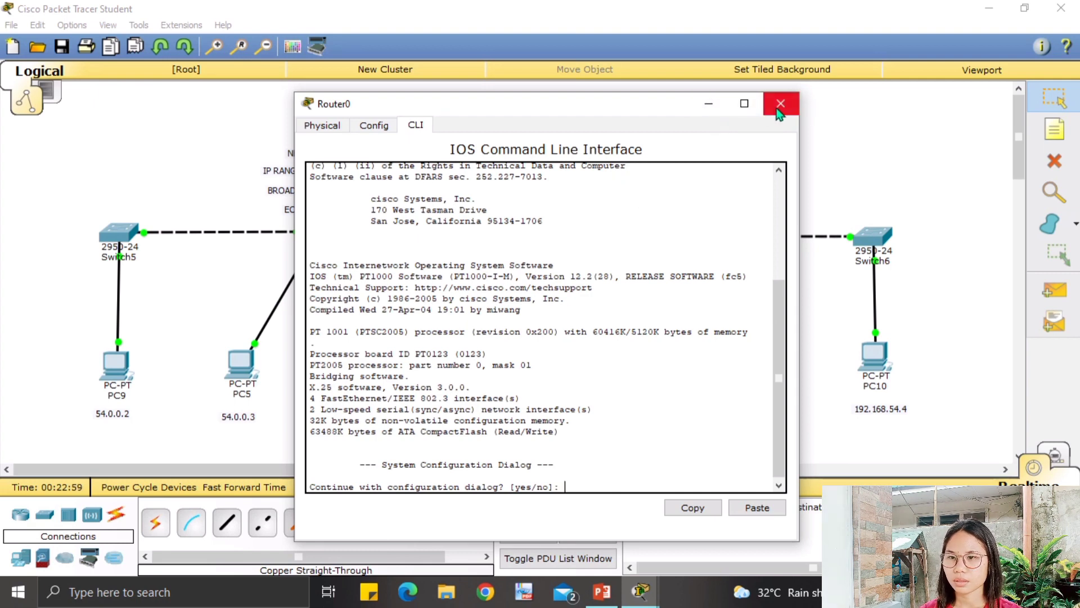
pyautogui.click(708, 103)
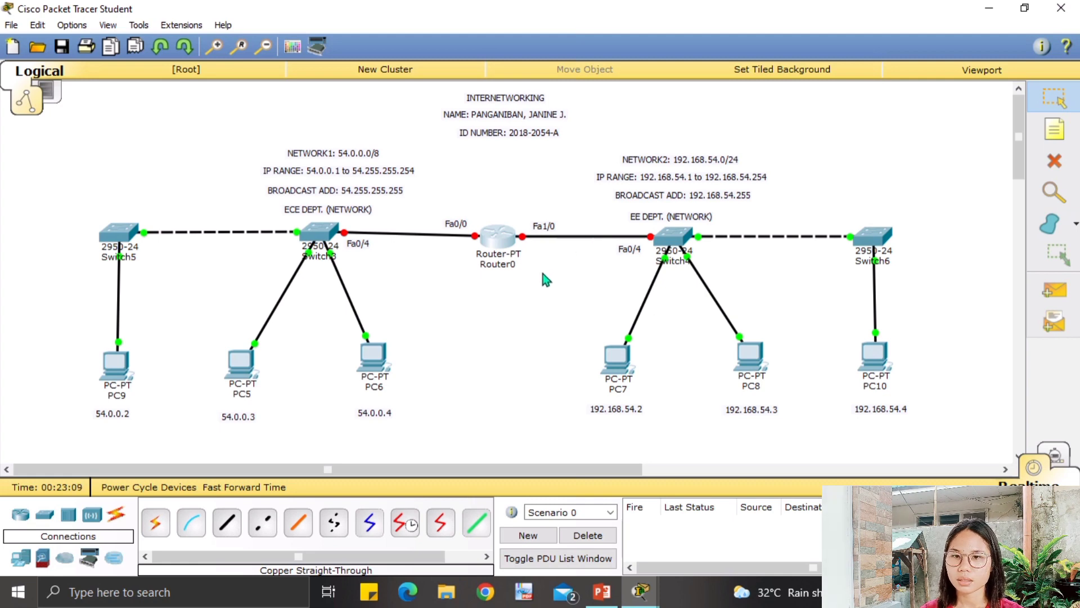
# Add notes 54.0.0.1 by the Fa0/0 link and 192.168.54.1 by the Fa1/0 link.
pyautogui.click(1055, 129)
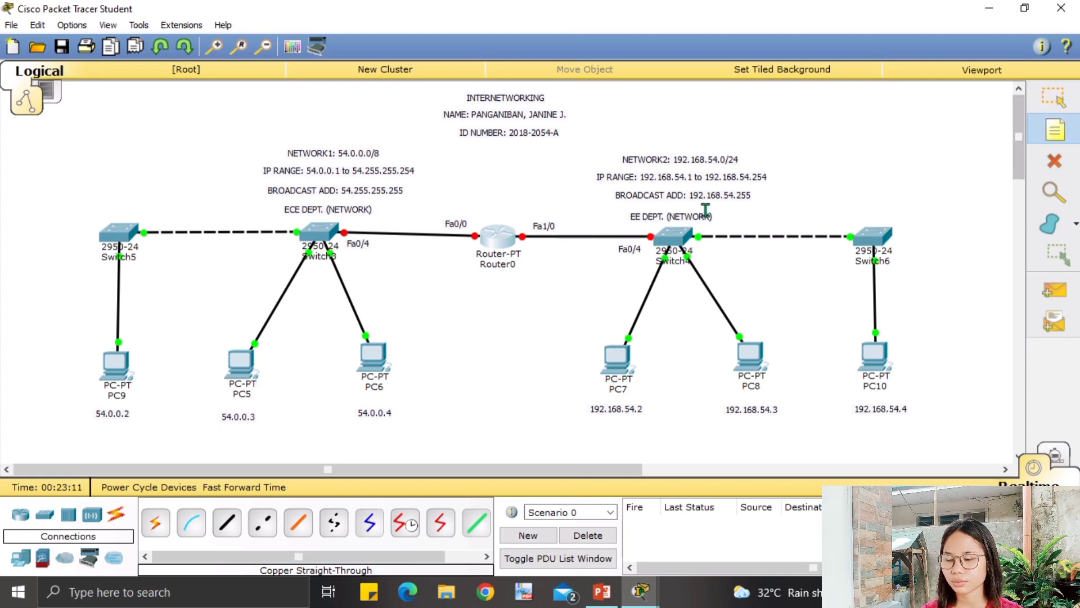
pyautogui.click(388, 251)
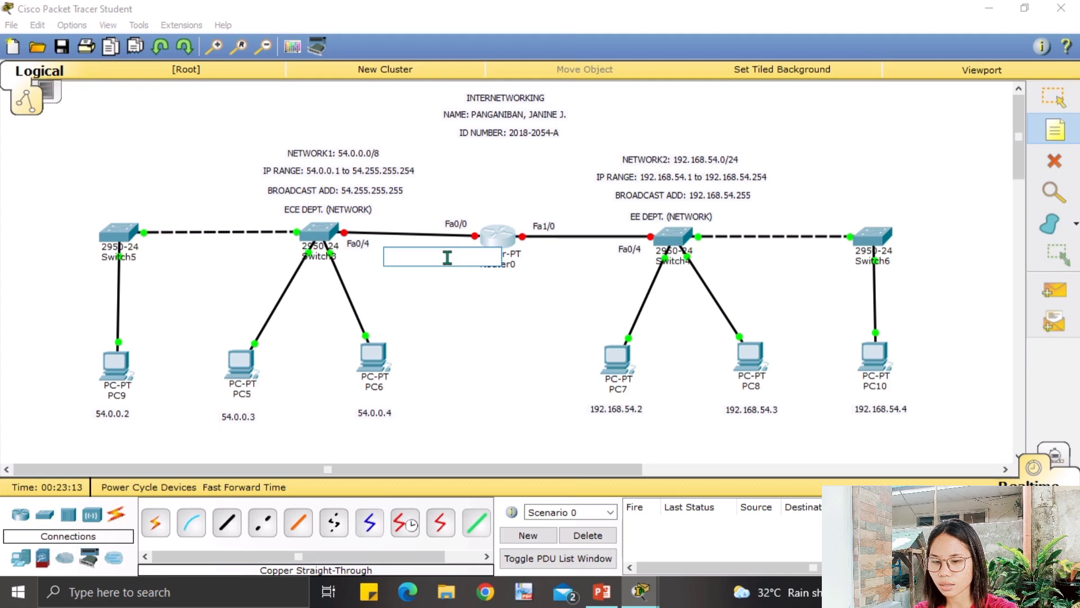
pyautogui.write('54,')
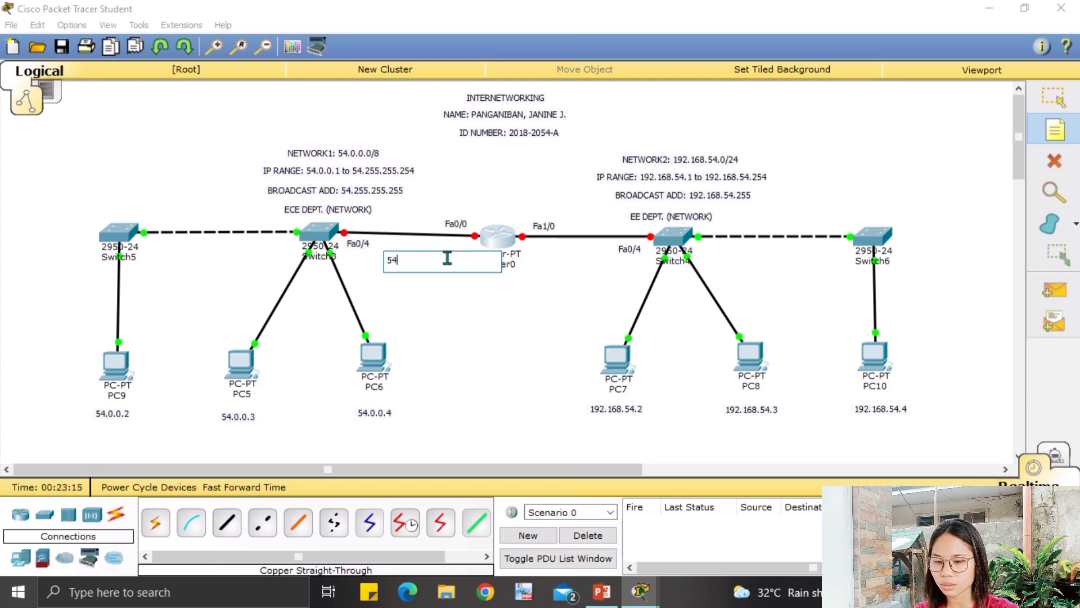
pyautogui.write('.0.0.1')
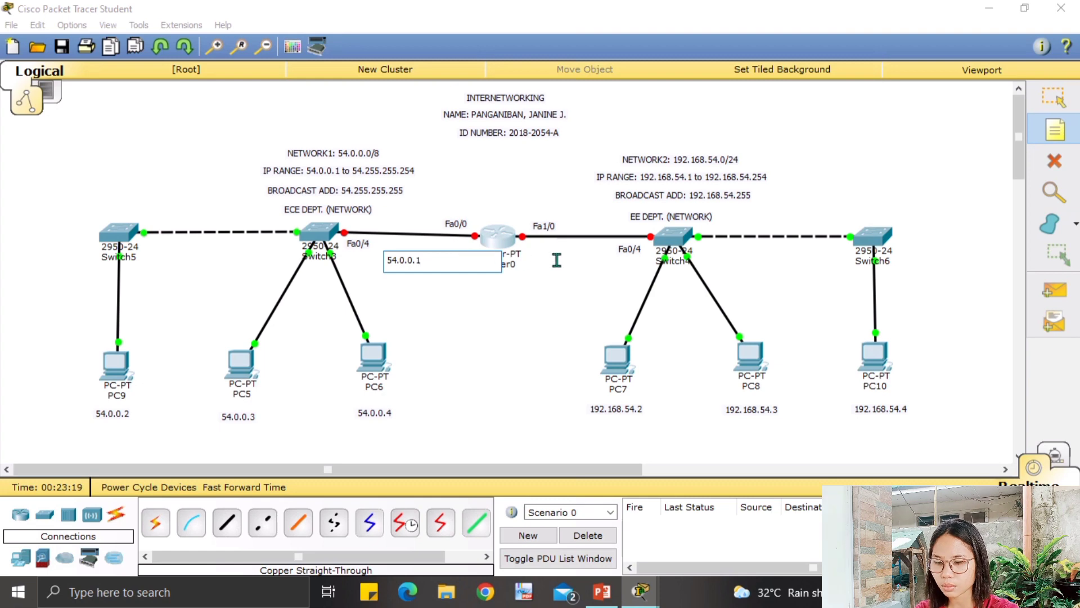
pyautogui.click(559, 263)
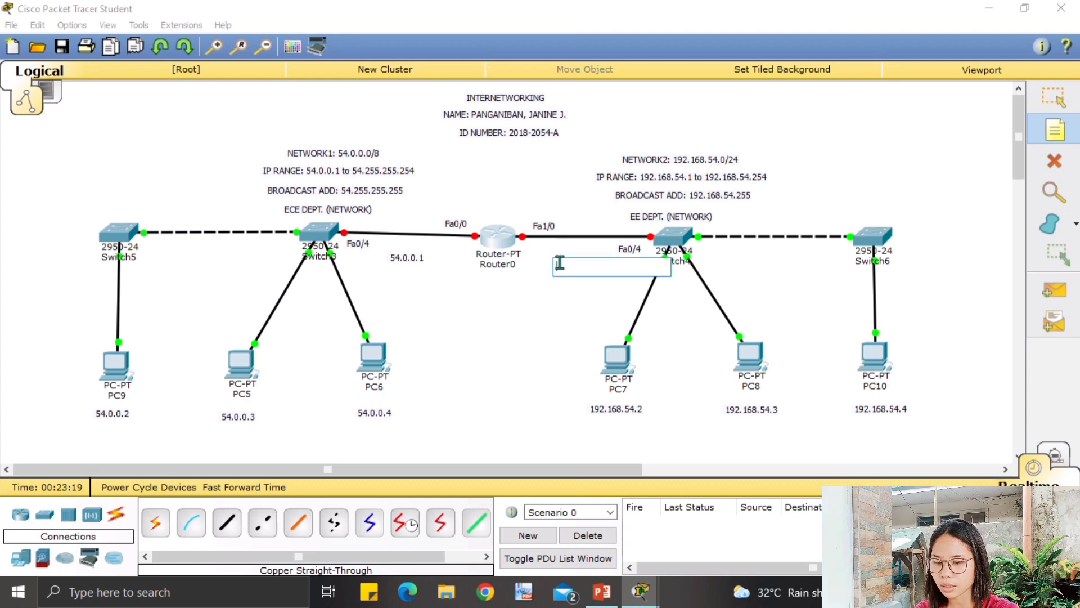
pyautogui.write('19')
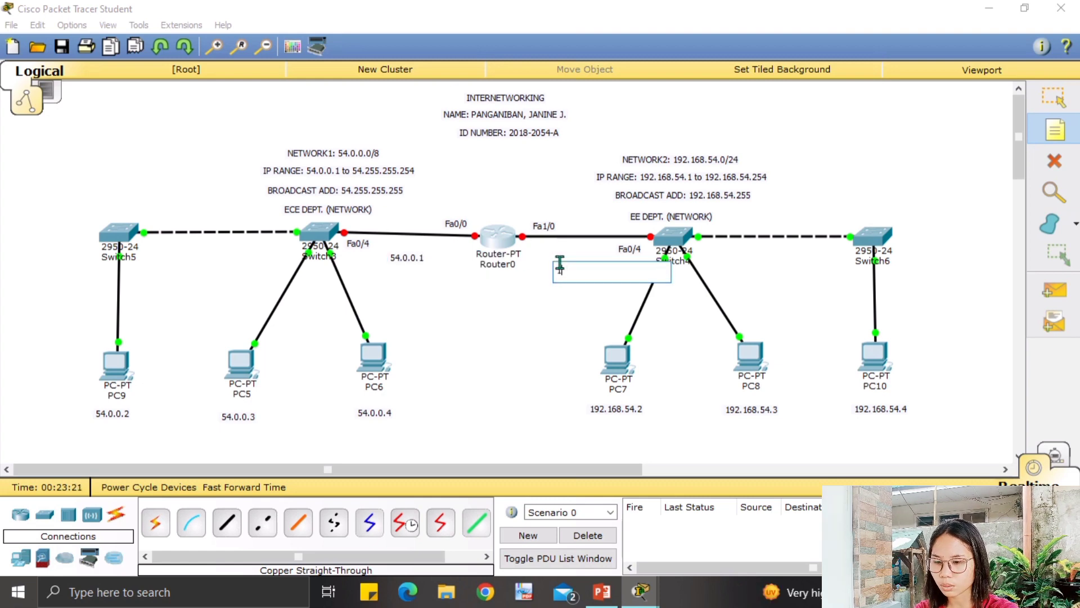
pyautogui.write('2.168')
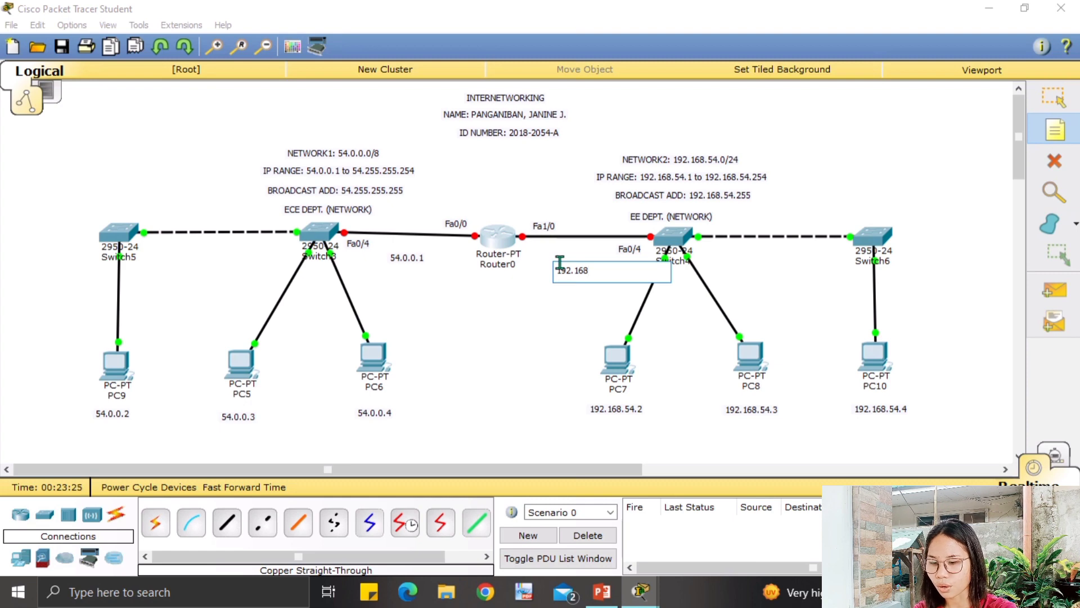
pyautogui.write('.54')
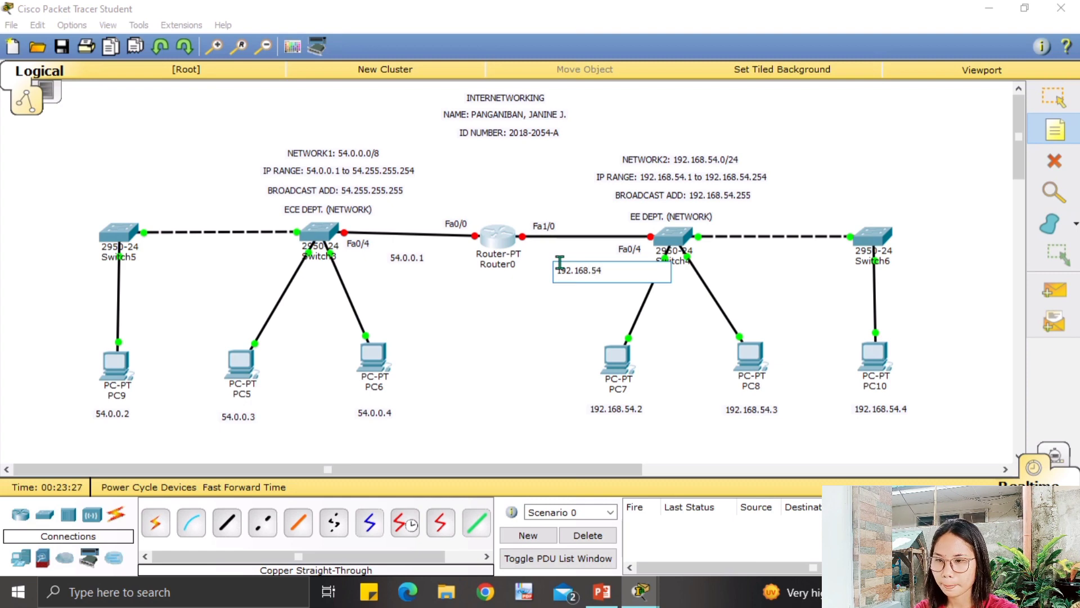
pyautogui.write('.')
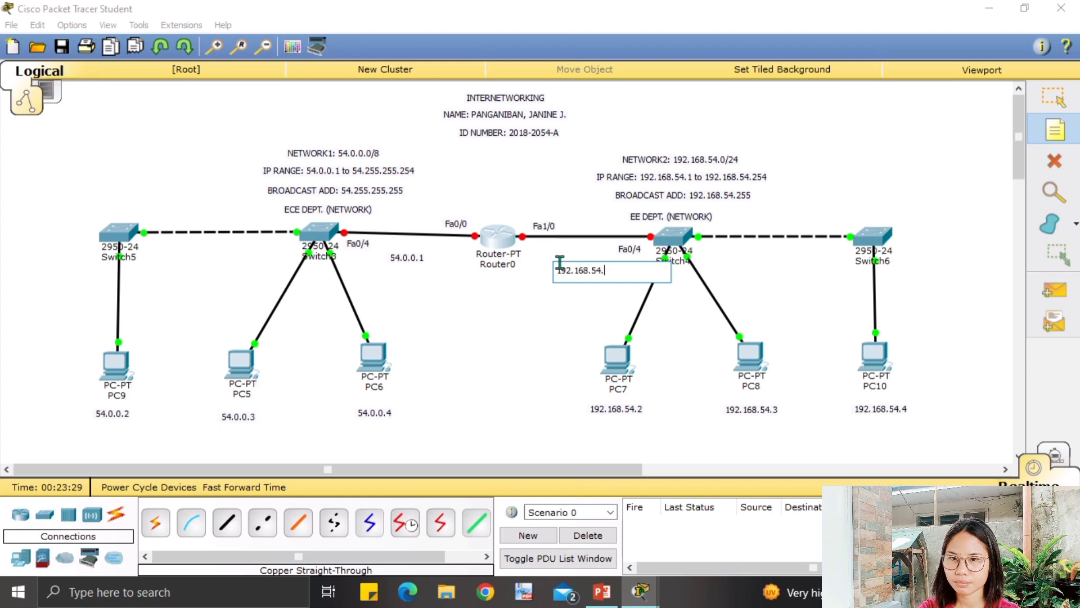
pyautogui.write('1')
pyautogui.click(1054, 97)
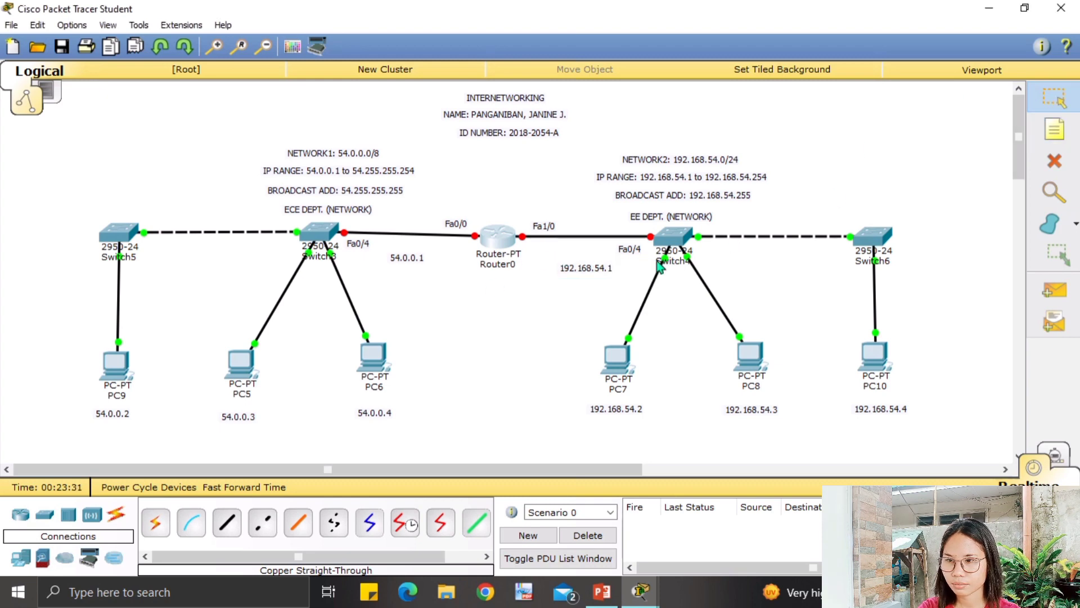
# Move the 192.168.54.1 and 54.0.0.1 labels beside their links and reopen Router0.
pyautogui.moveTo(582, 268); pyautogui.dragTo(567, 254)
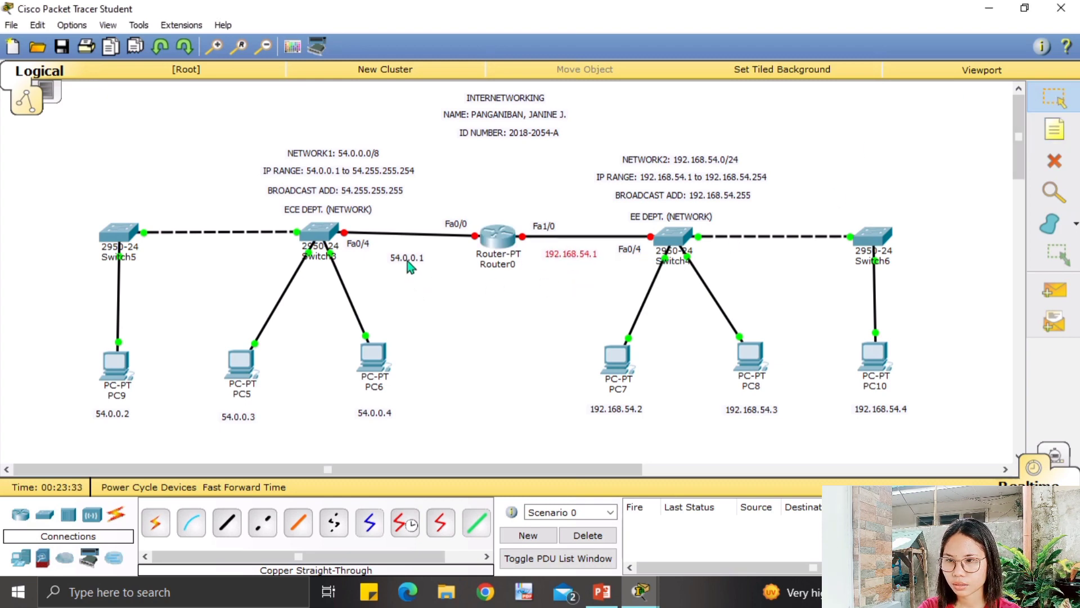
pyautogui.moveTo(410, 268); pyautogui.dragTo(412, 260)
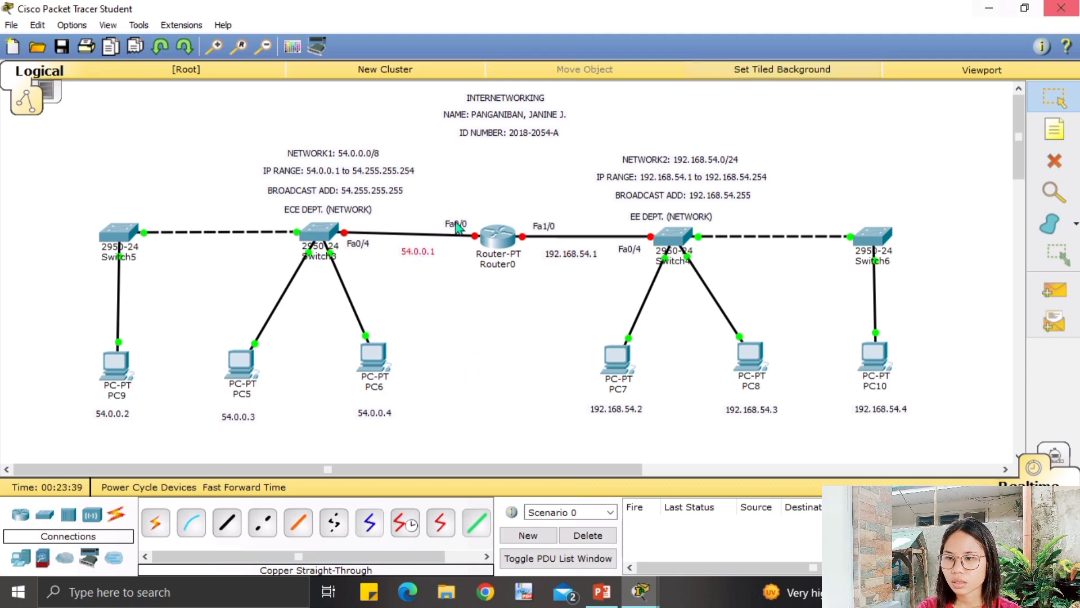
pyautogui.click(499, 250)
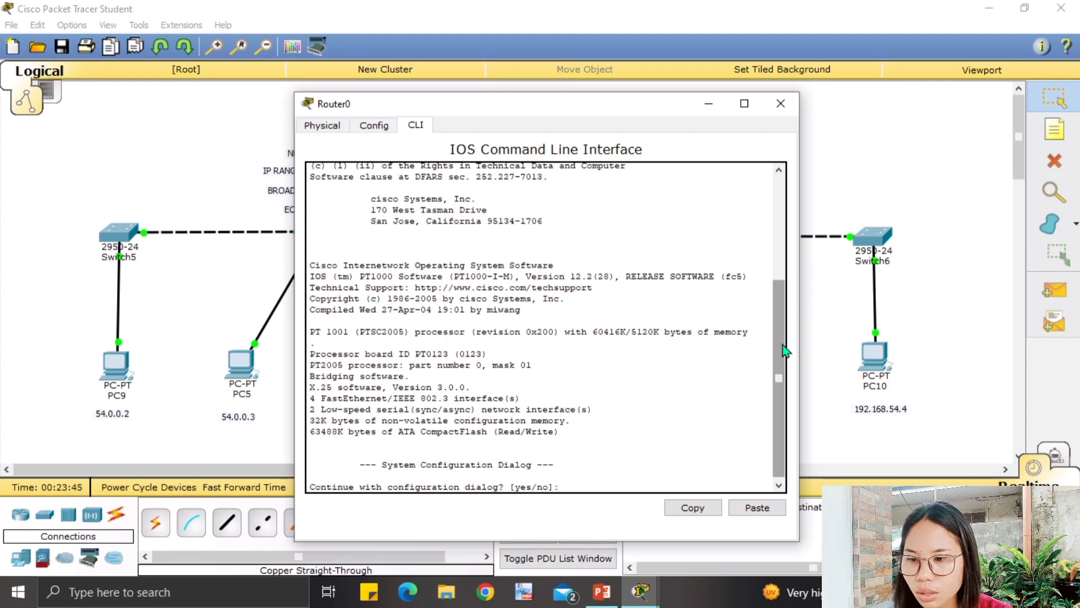
# Decline Router0's setup dialog, run enable and configure terminal, and begin 'interface Fastethernet'.
pyautogui.moveTo(776, 352); pyautogui.dragTo(776, 389)
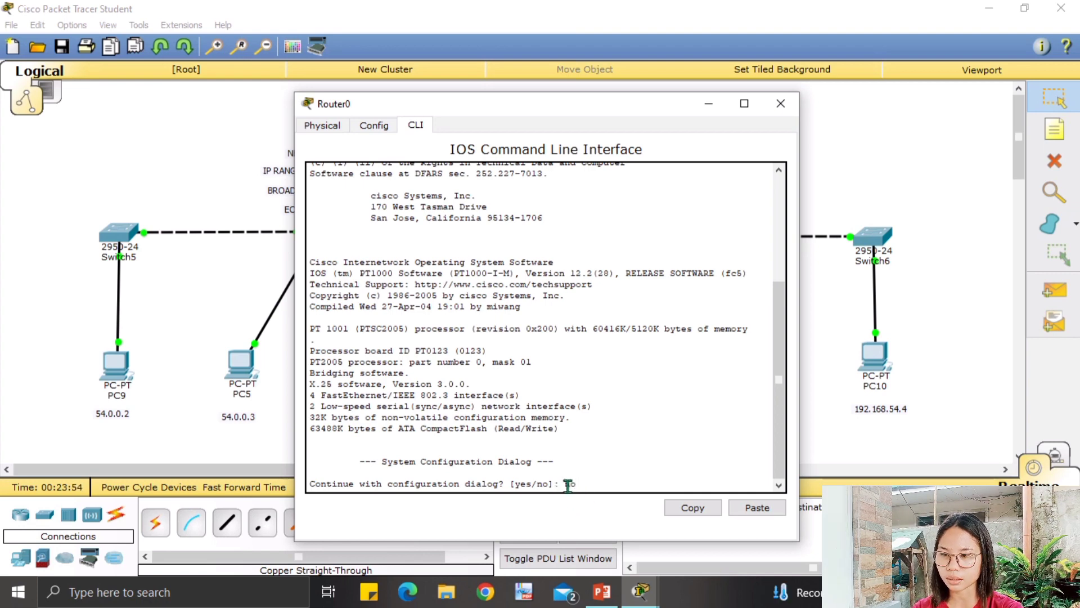
pyautogui.press('Return')
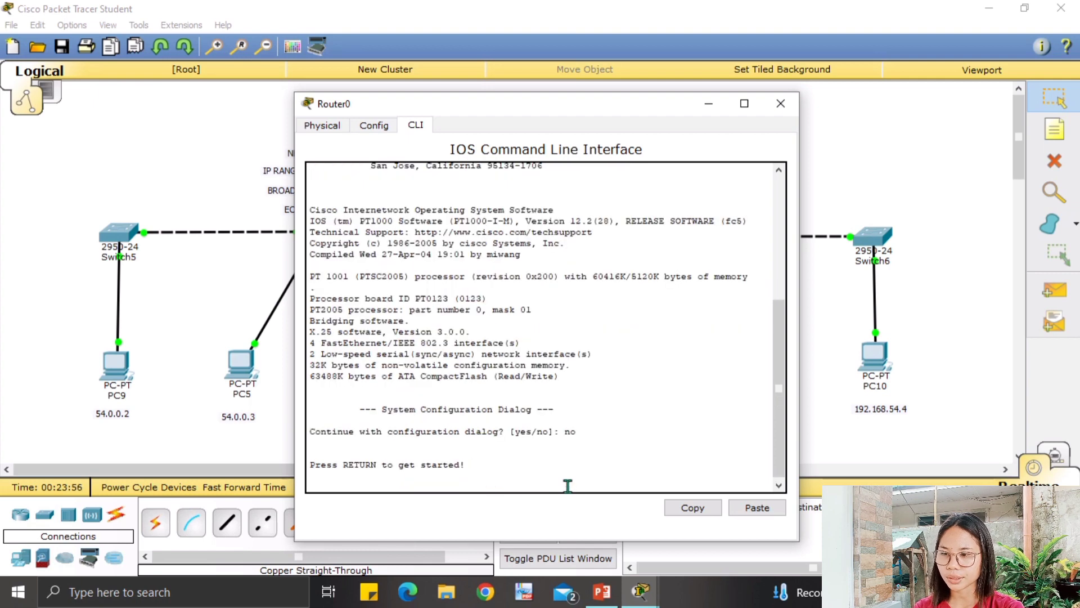
pyautogui.press('Return')
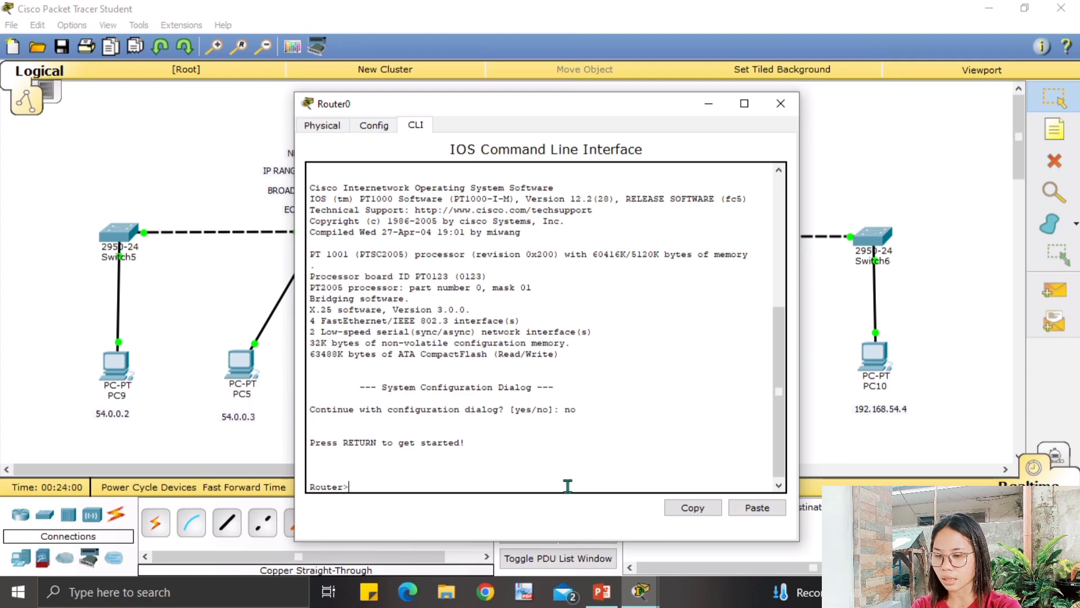
pyautogui.write('enable')
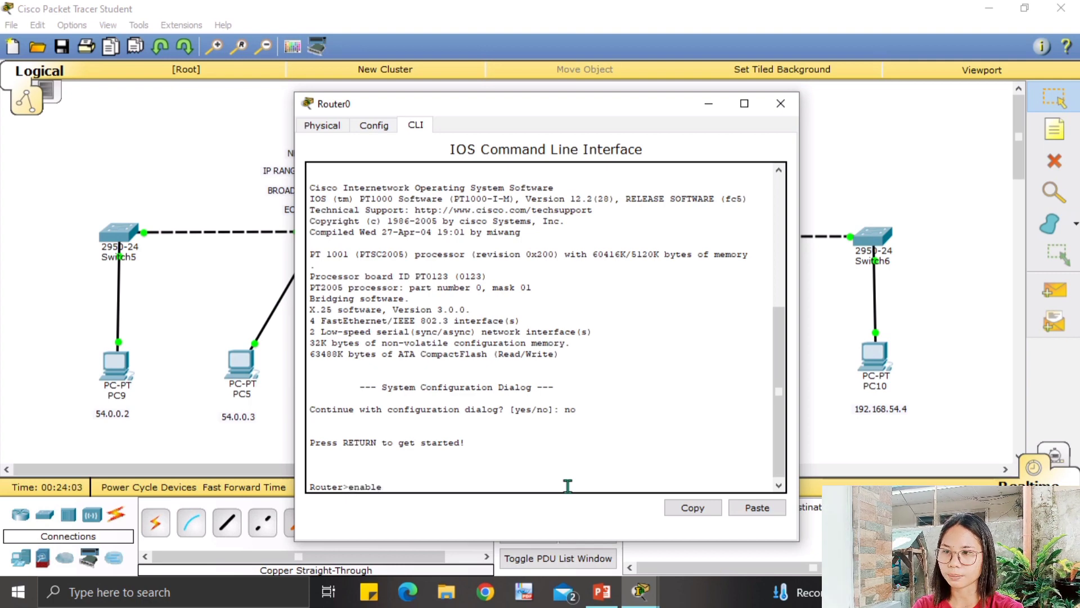
pyautogui.press('Return')
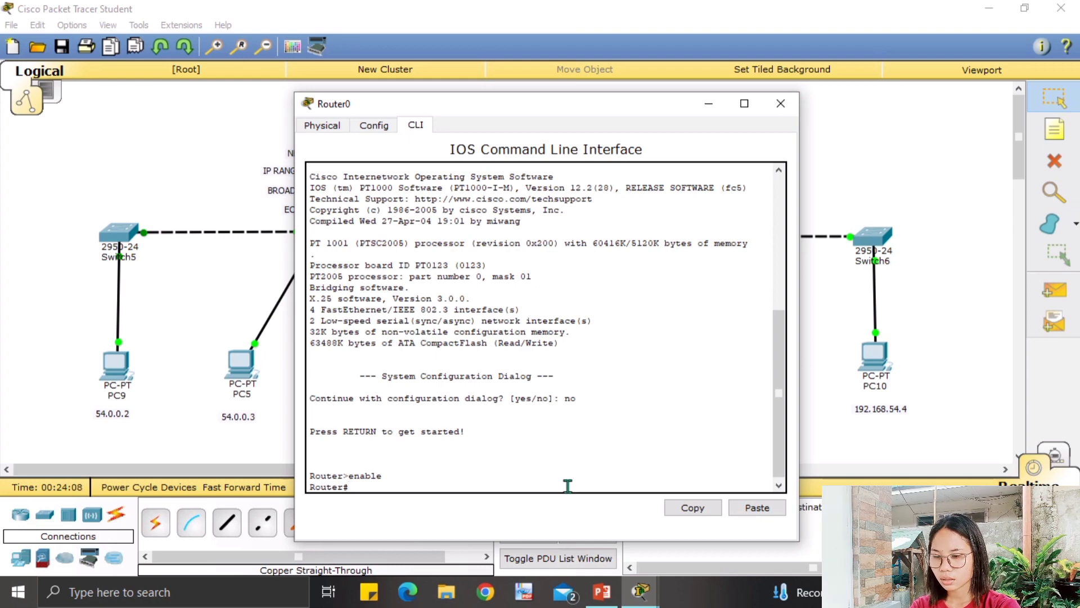
pyautogui.write('confi')
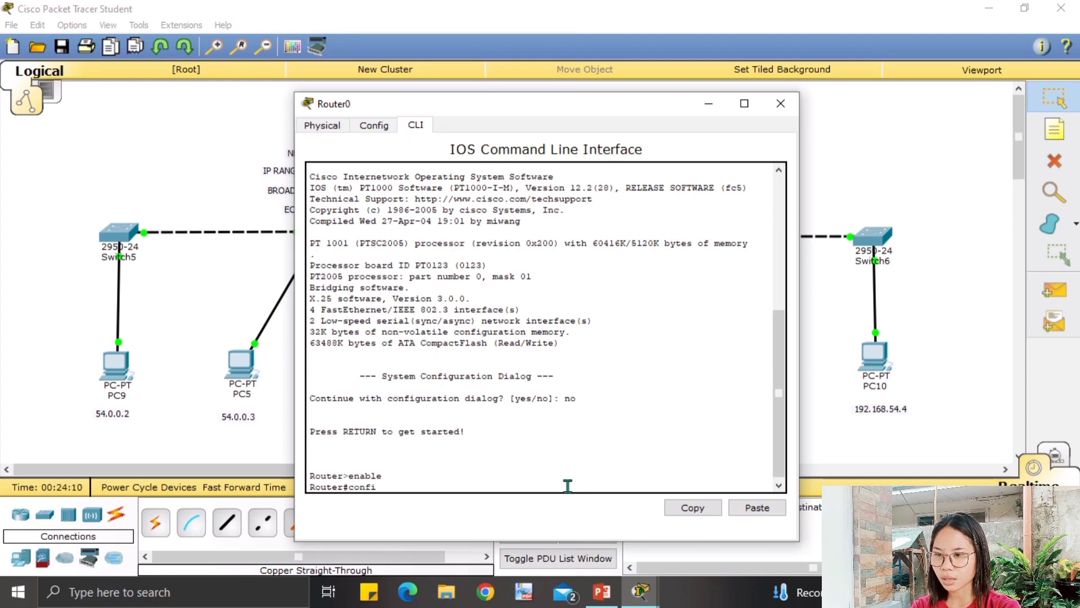
pyautogui.write('gure')
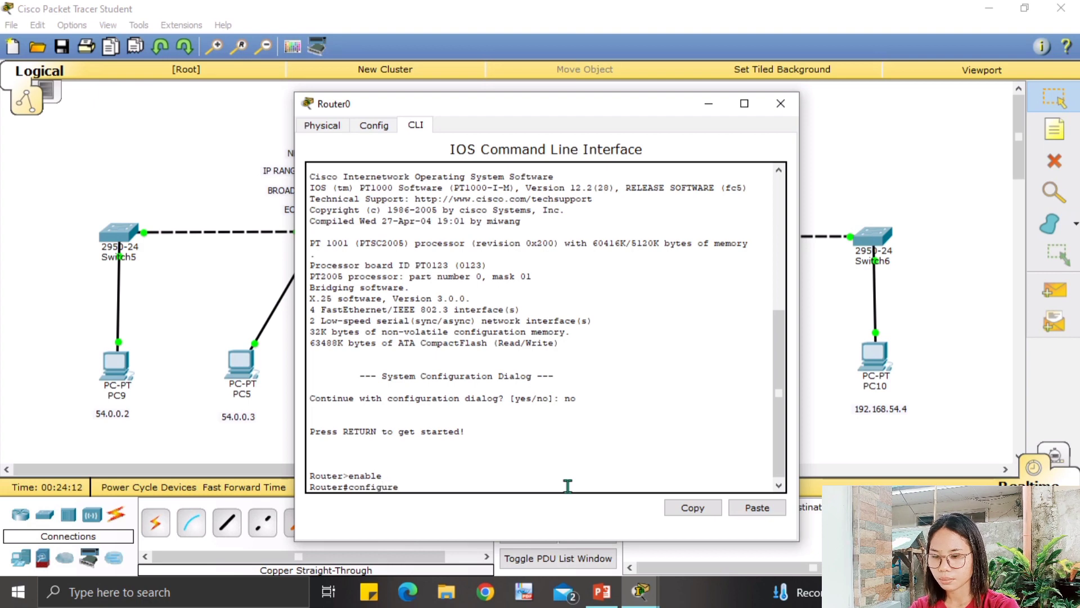
pyautogui.write(' termina')
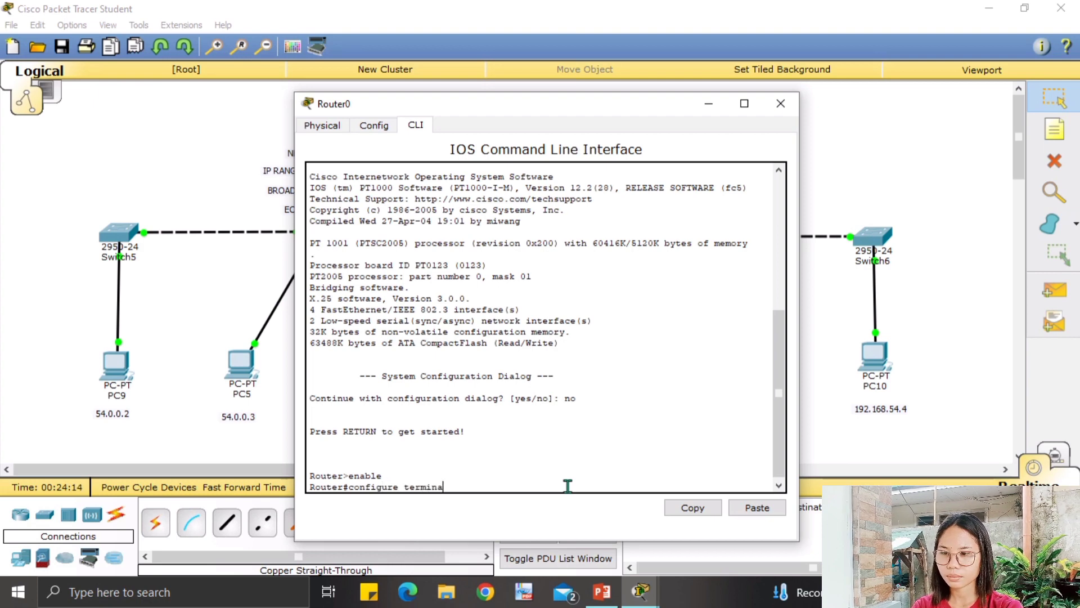
pyautogui.write('l')
pyautogui.press('Return')
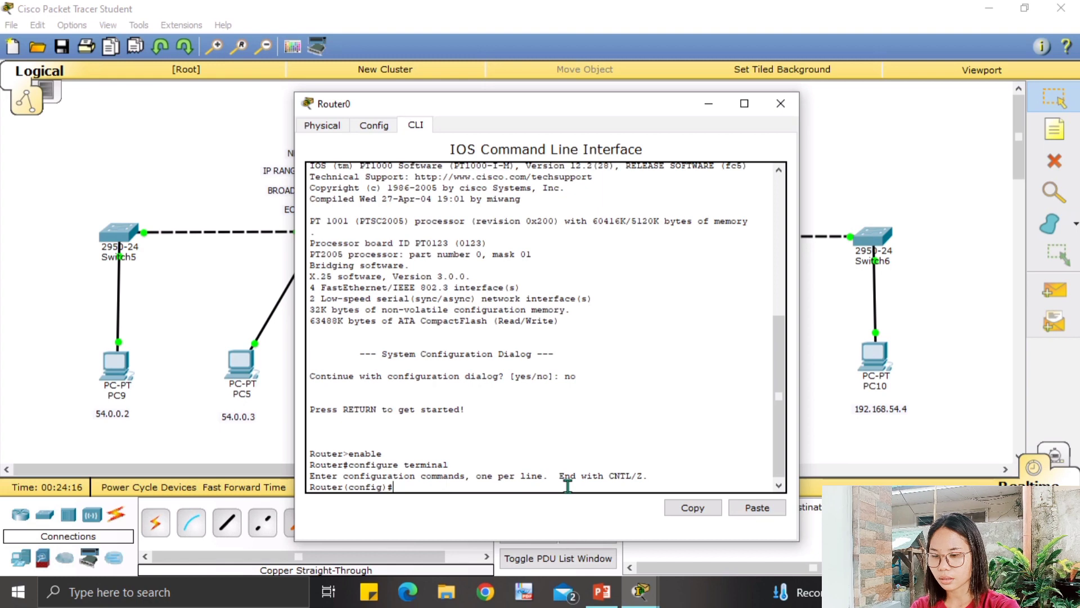
pyautogui.write('interface')
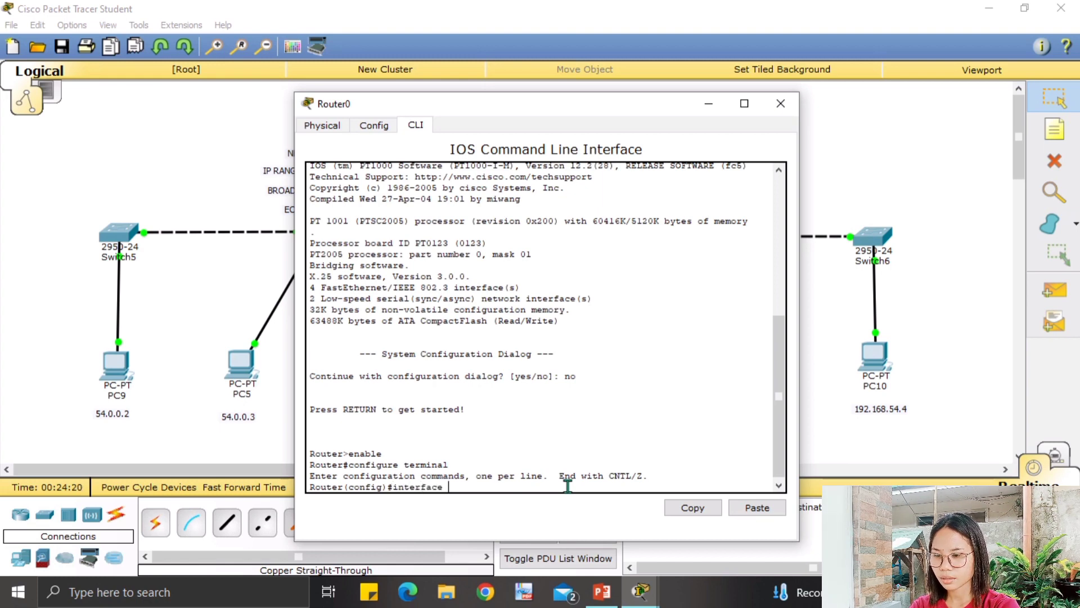
pyautogui.write(' Fas')
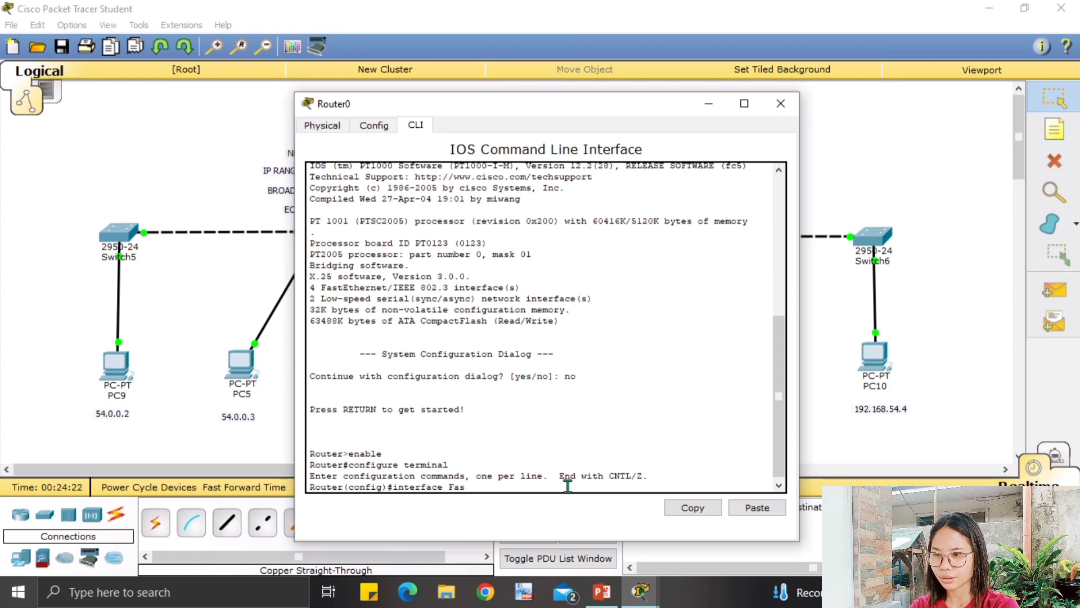
pyautogui.write('te')
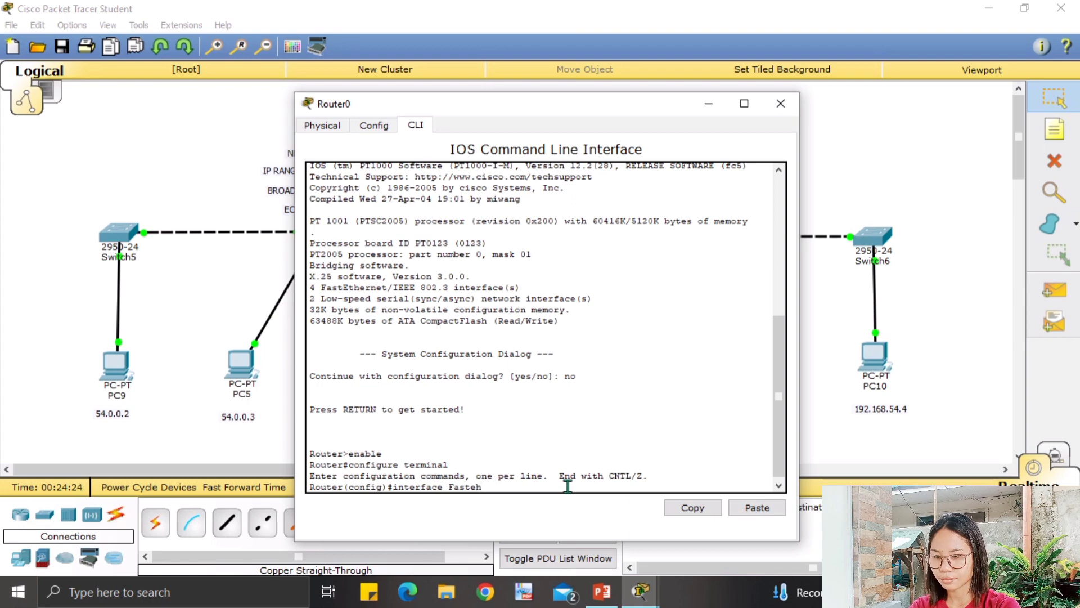
pyautogui.write('thernet')
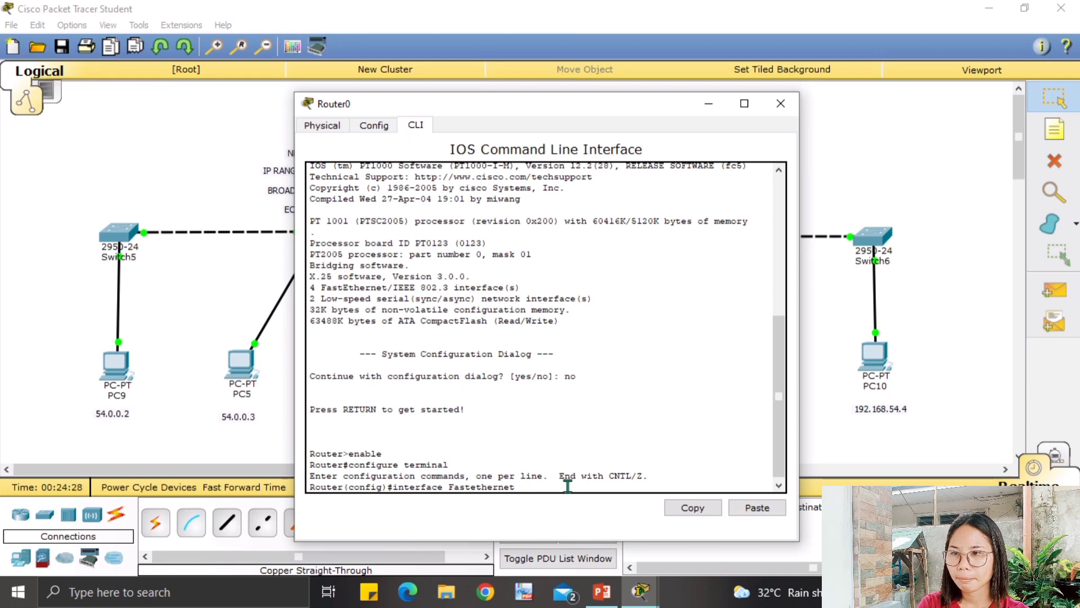
# Enter interface configuration for FastEthernet 0/0 on Router0.
pyautogui.moveTo(475, 92); pyautogui.dragTo(717, 120)
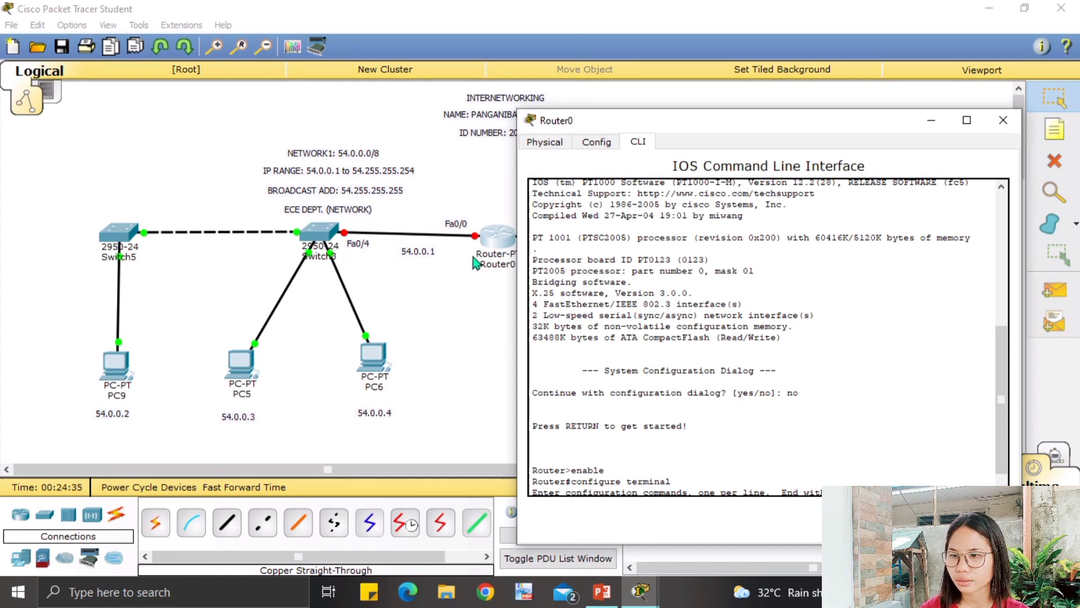
pyautogui.click(501, 237)
pyautogui.click(502, 239)
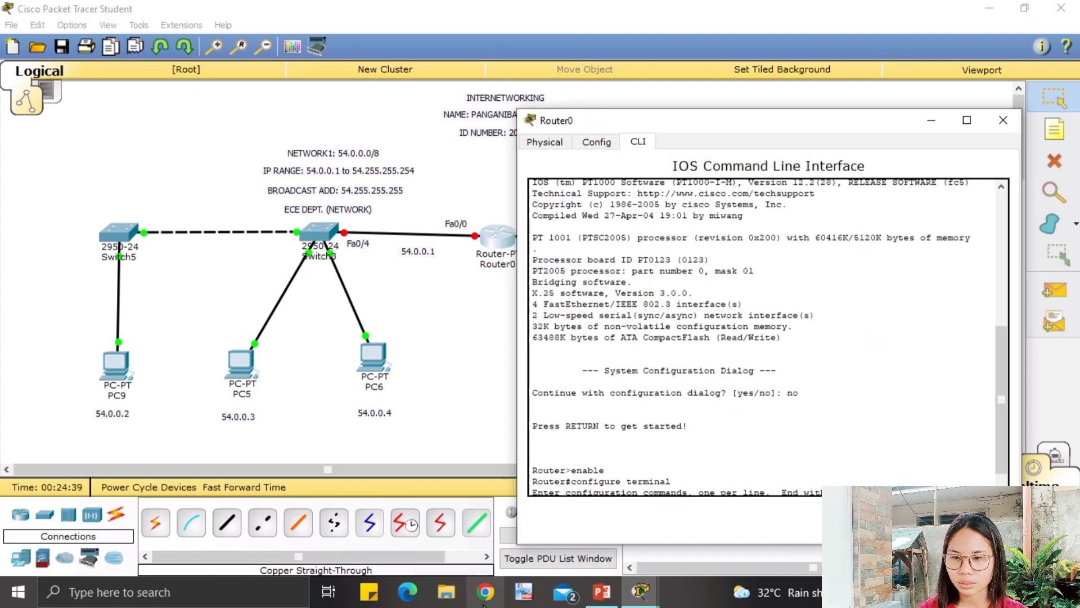
pyautogui.scroll(-1, 817, 461)
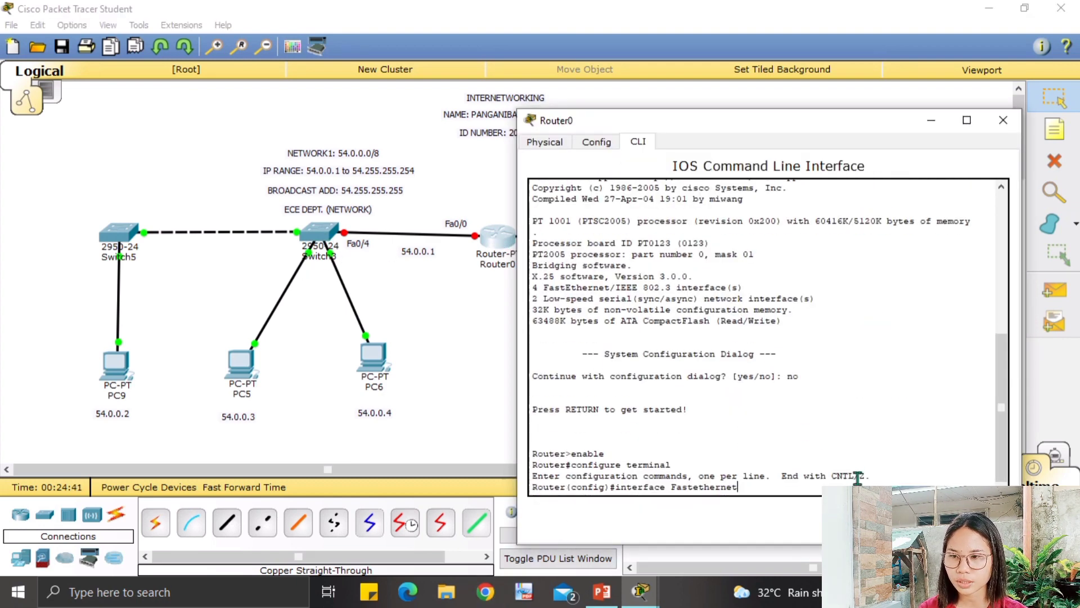
pyautogui.click(746, 491)
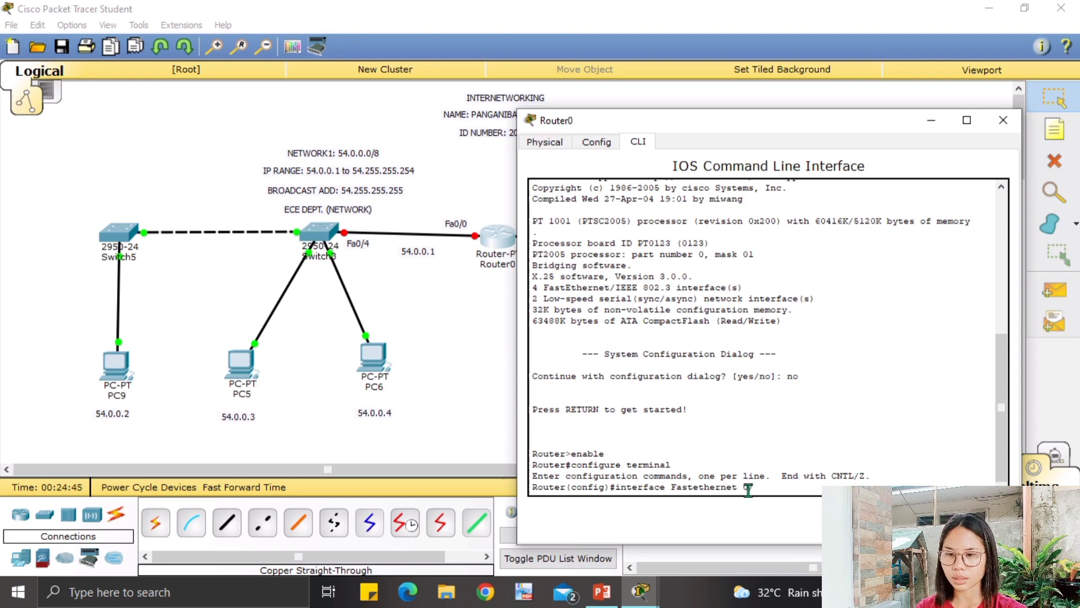
pyautogui.write('0/0')
pyautogui.press('Return')
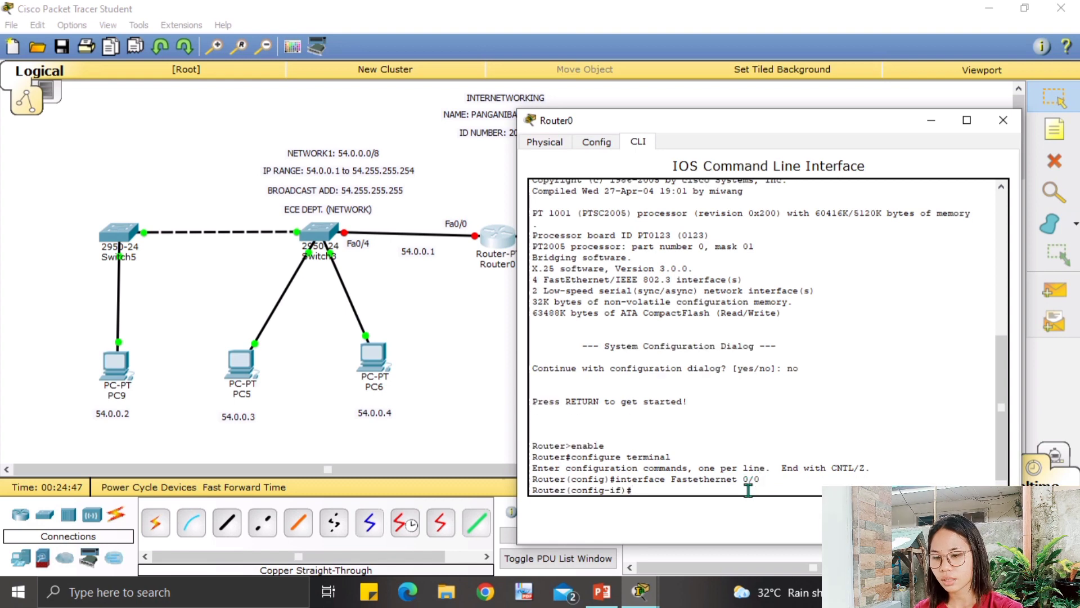
# Assign 54.0.0.1 255.0.0.0 and no shutdown, then check the links behind the console.
pyautogui.write('i')
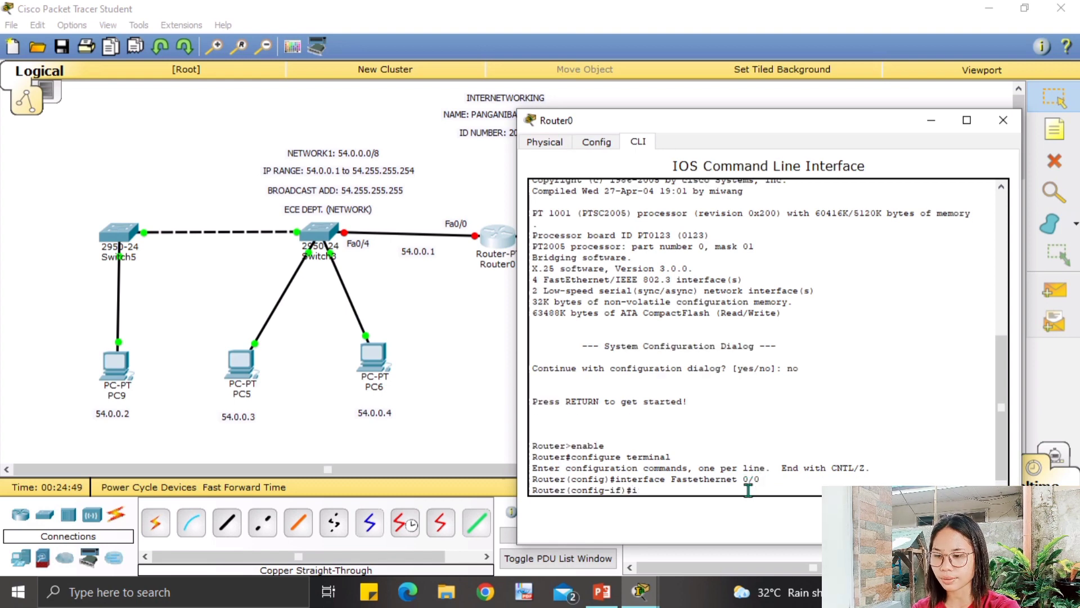
pyautogui.write('p add')
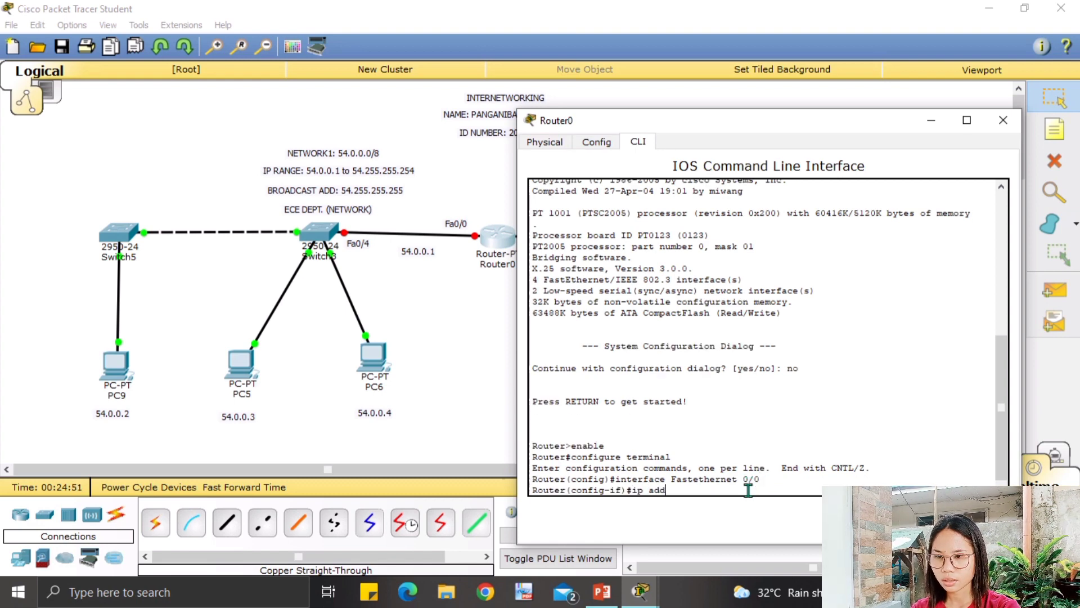
pyautogui.write('ress')
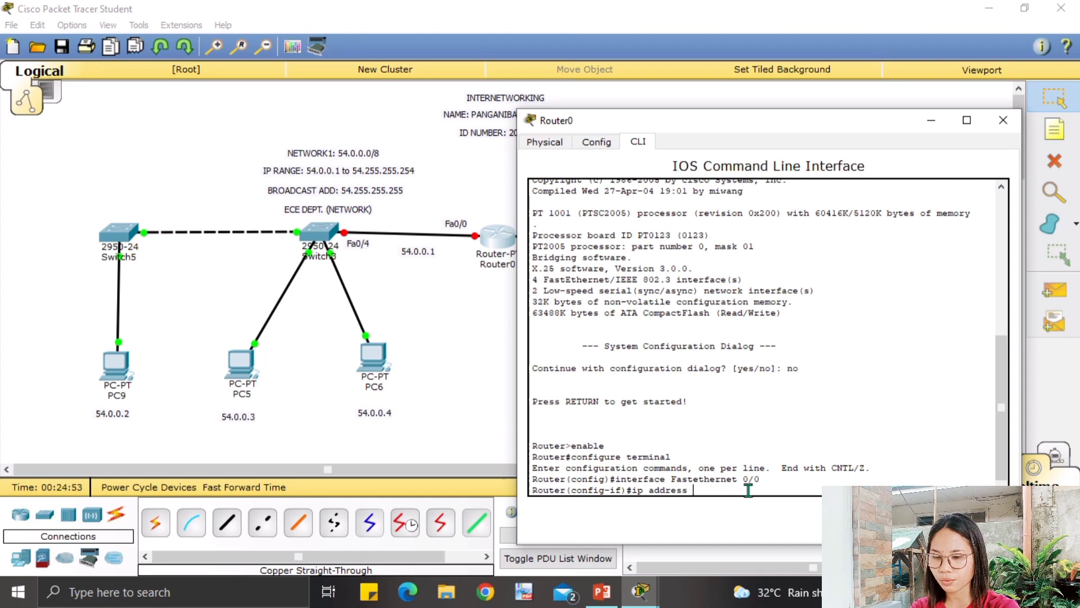
pyautogui.write(' 54')
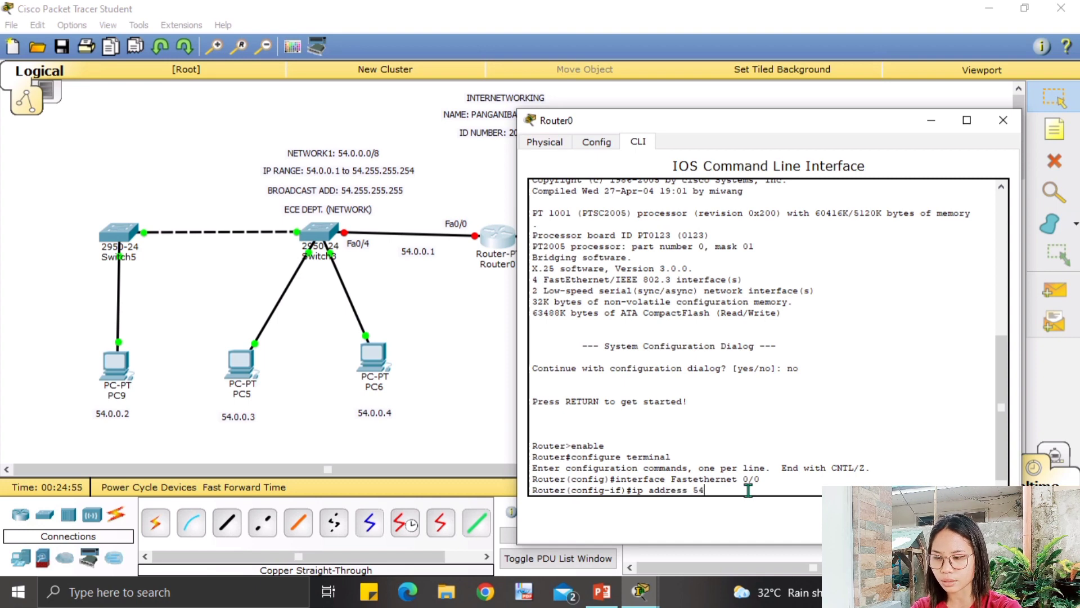
pyautogui.write('.0.0.1')
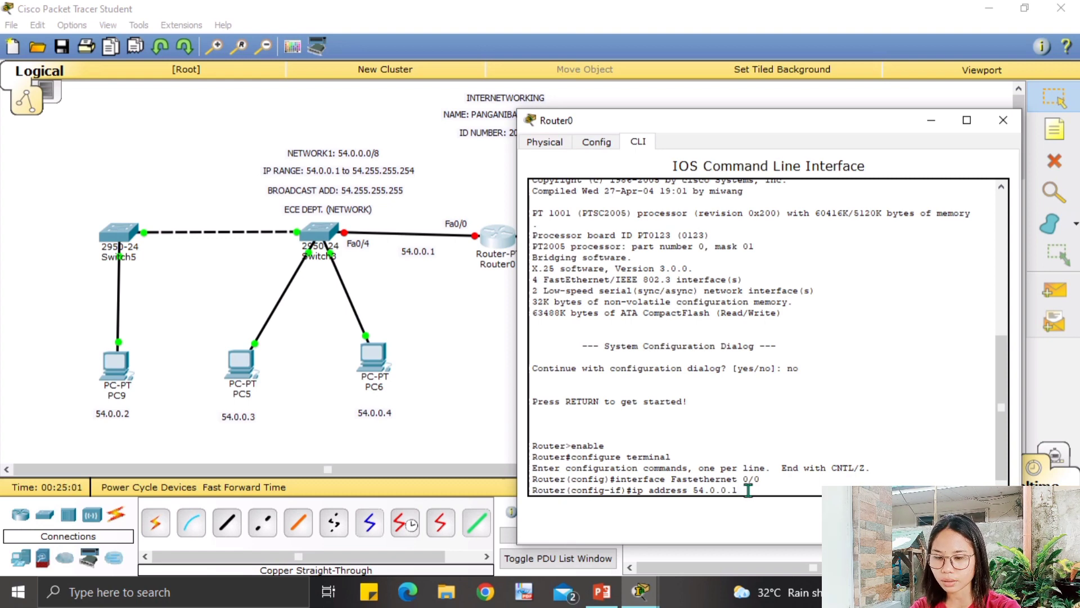
pyautogui.write(' 255')
pyautogui.write('.0.0')
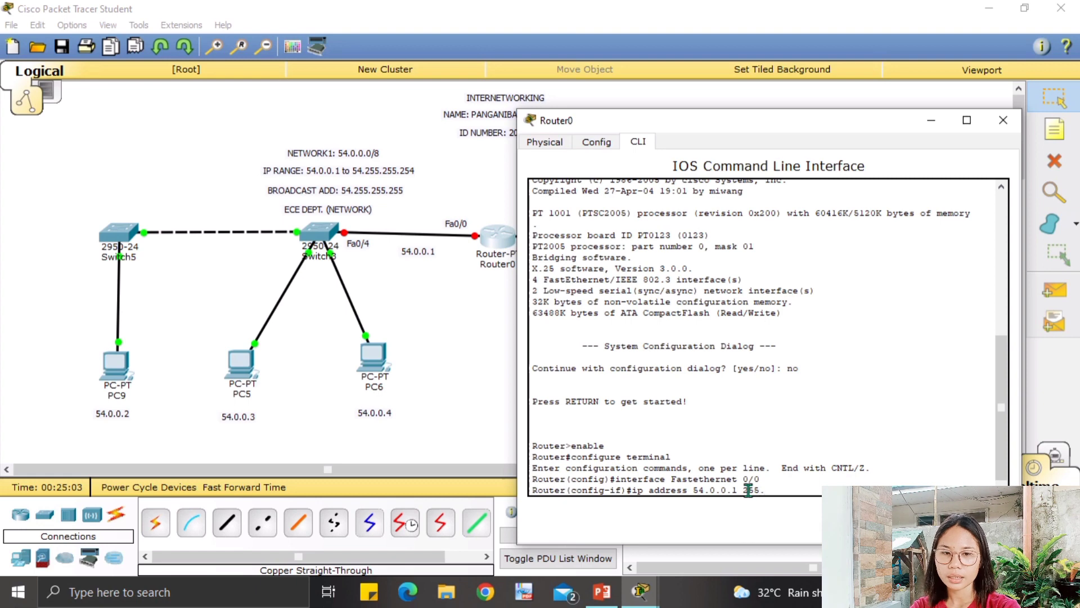
pyautogui.write('.')
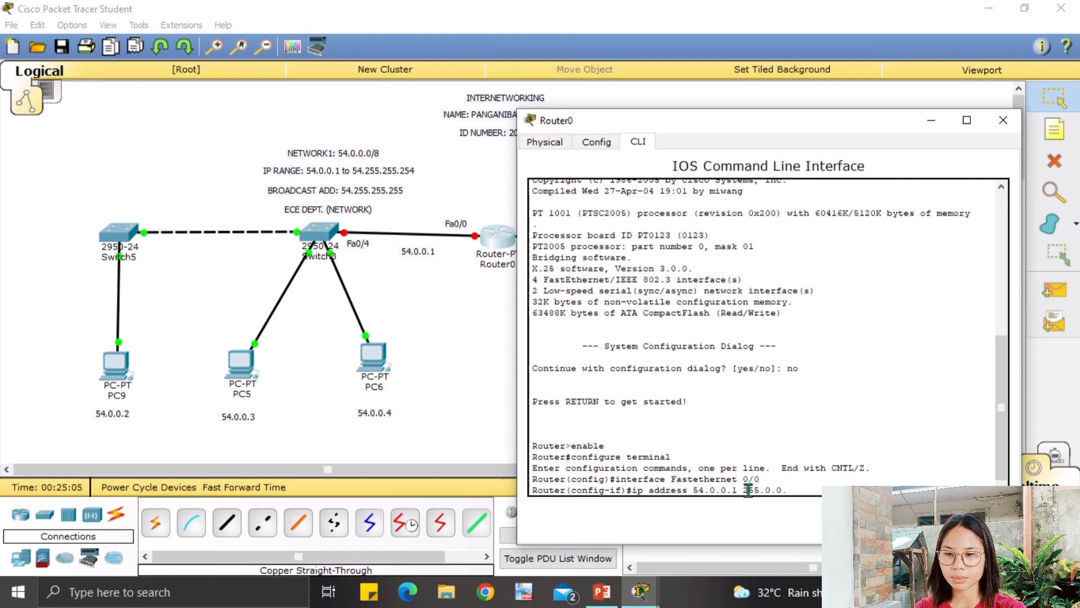
pyautogui.write('0')
pyautogui.press('Return')
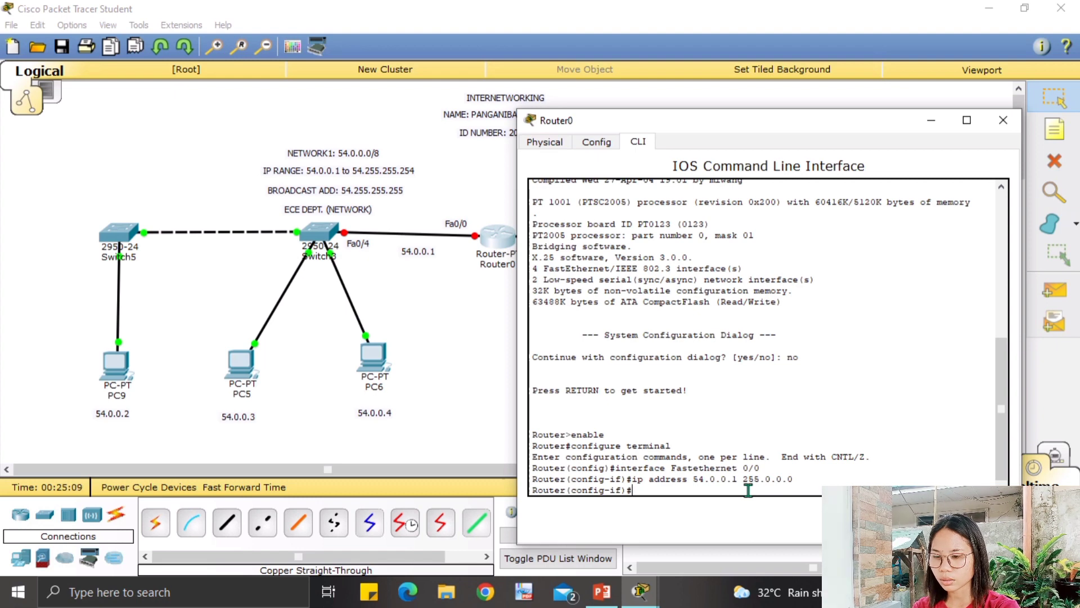
pyautogui.write('no shutdown')
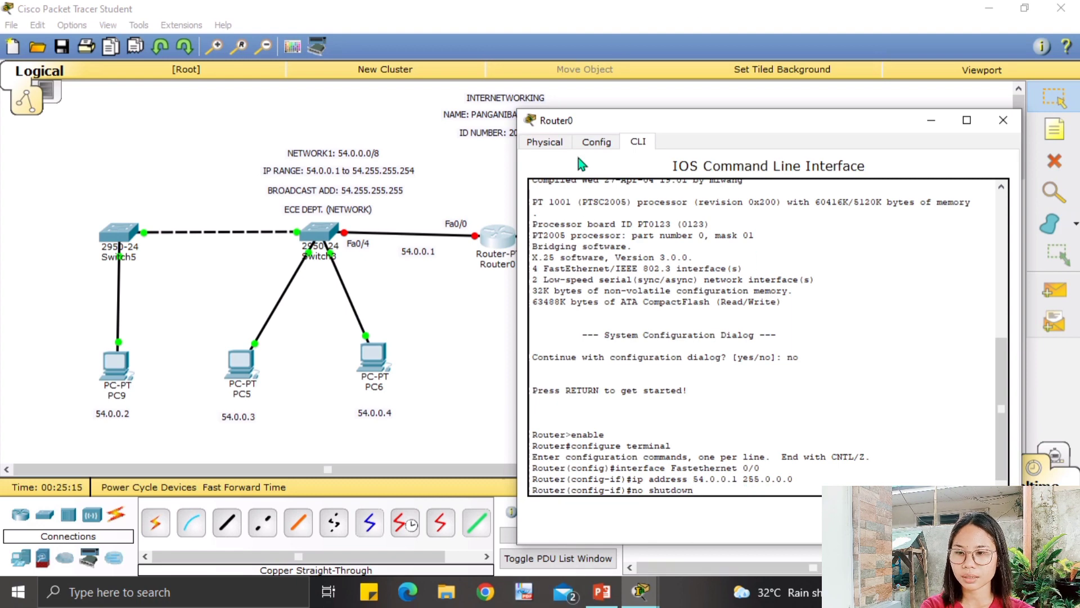
pyautogui.press('Return')
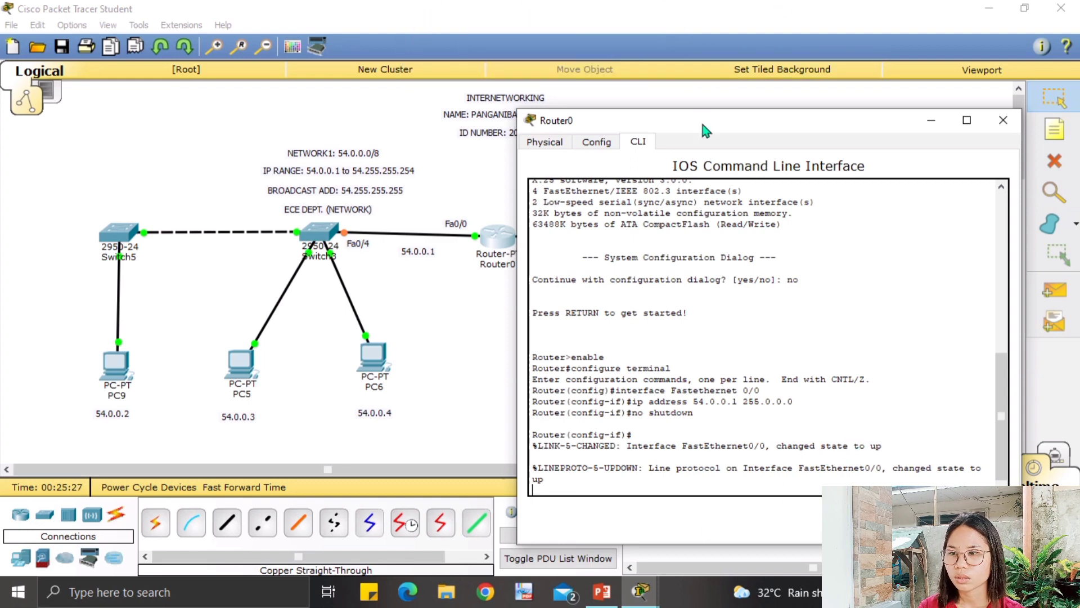
pyautogui.moveTo(700, 118); pyautogui.dragTo(816, 119)
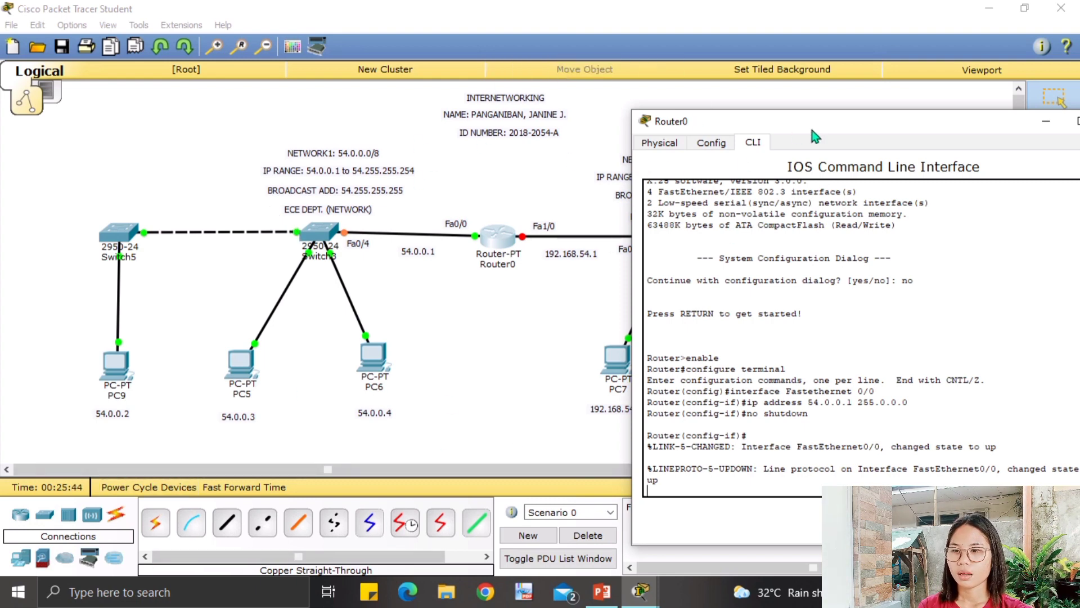
pyautogui.moveTo(851, 123); pyautogui.dragTo(423, 294)
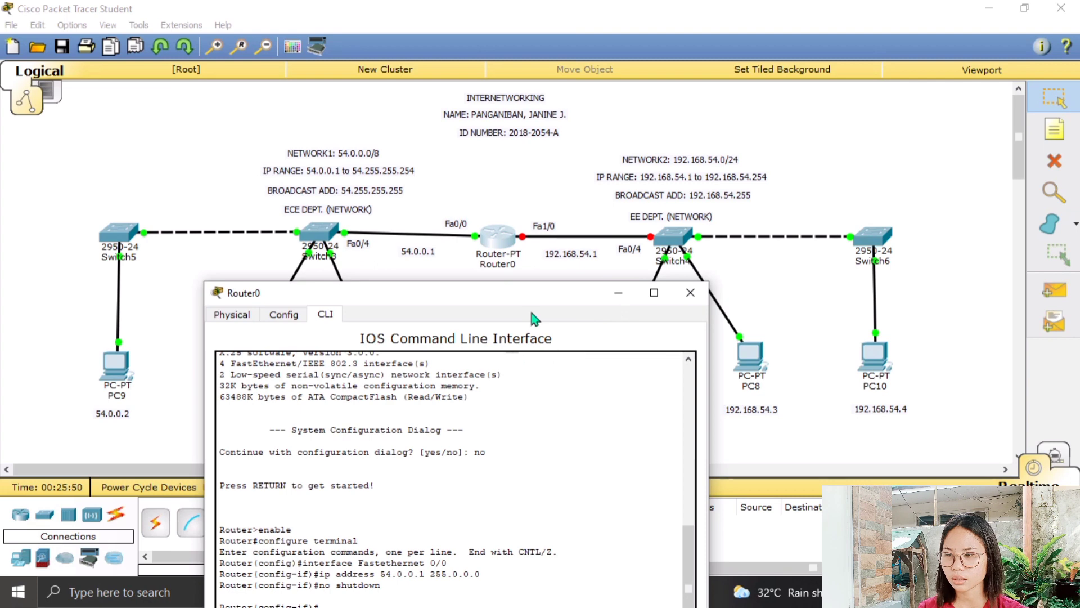
pyautogui.moveTo(532, 293); pyautogui.dragTo(563, 102)
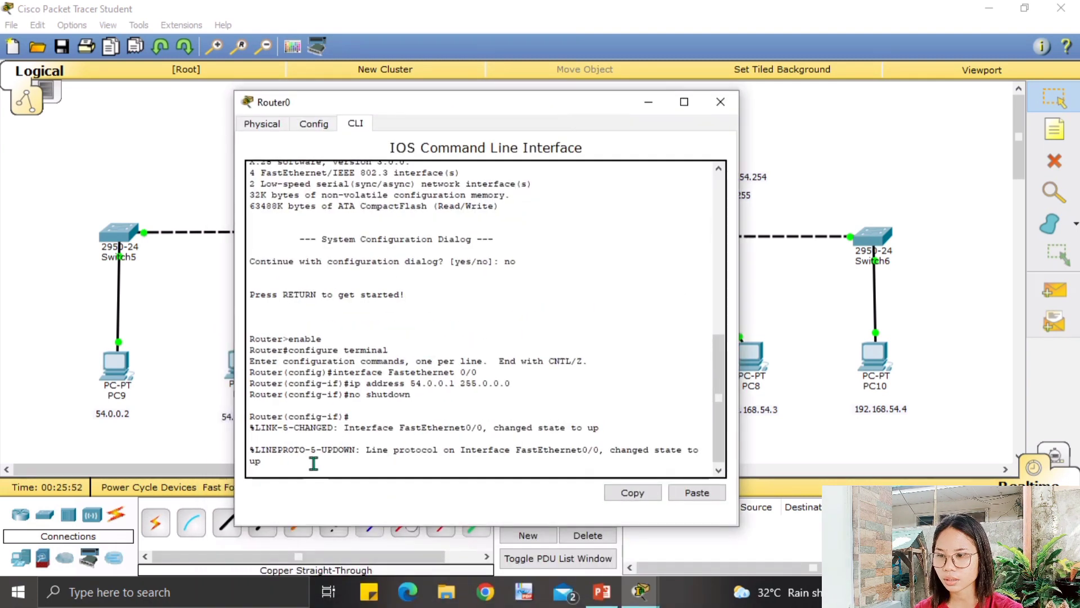
# Enter interface configuration for FastEthernet 1/0 on Router0.
pyautogui.press('Return')
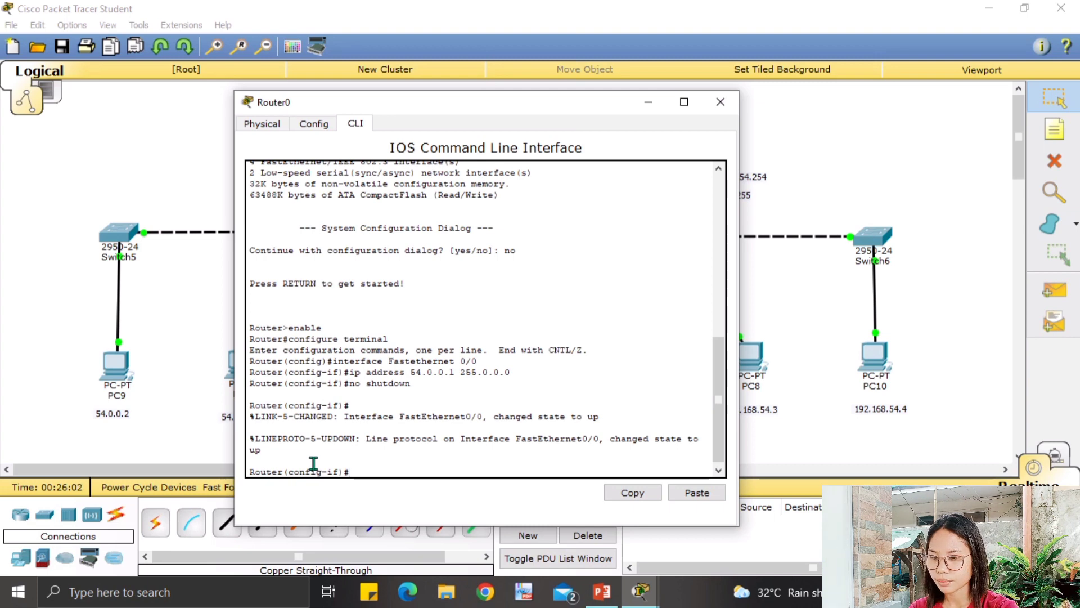
pyautogui.write('int')
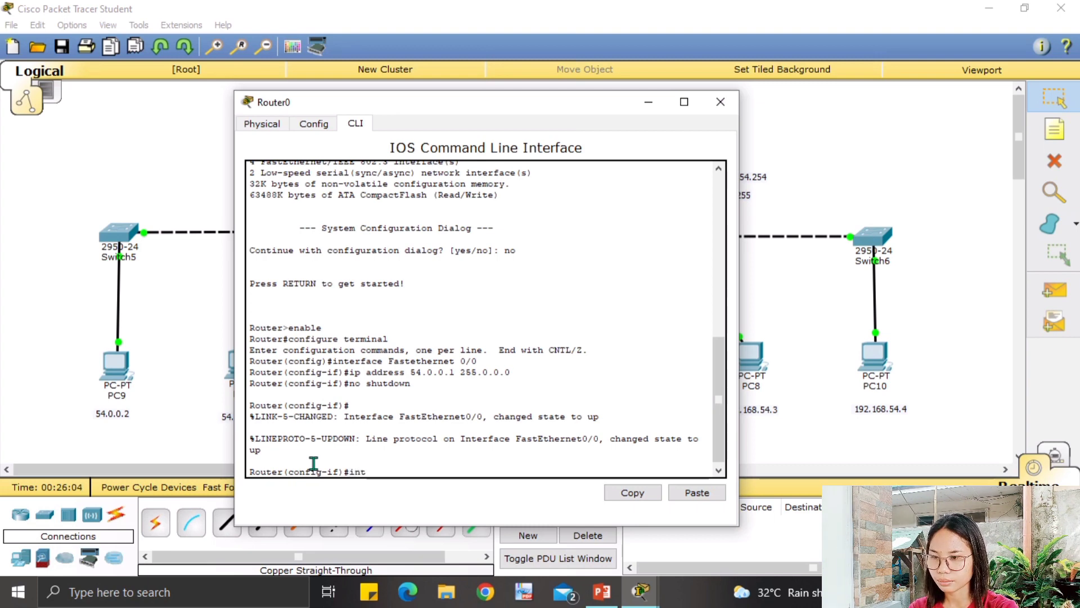
pyautogui.write('er')
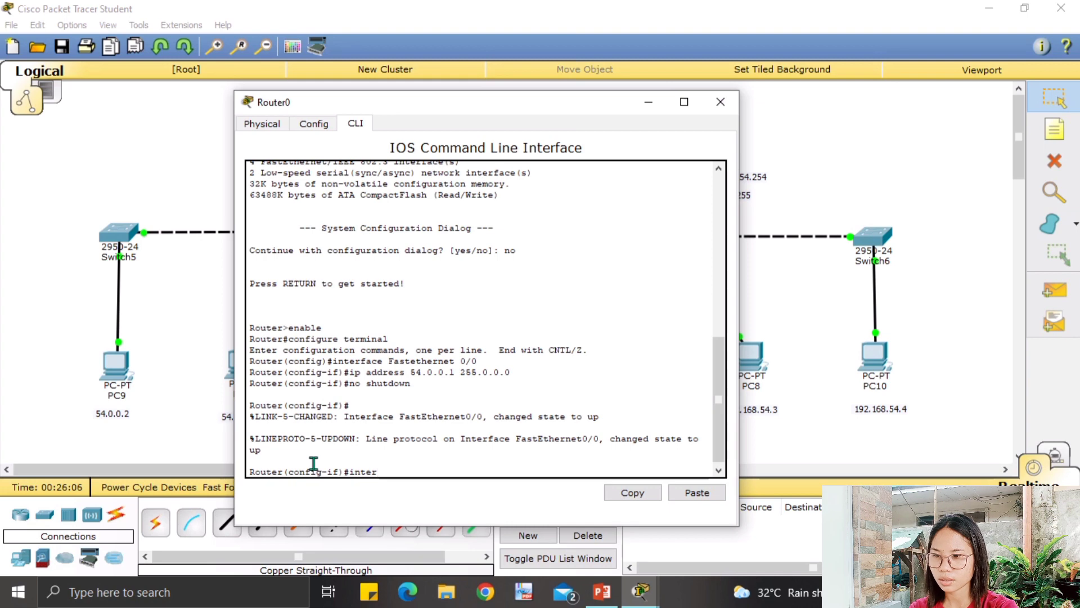
pyautogui.write('face')
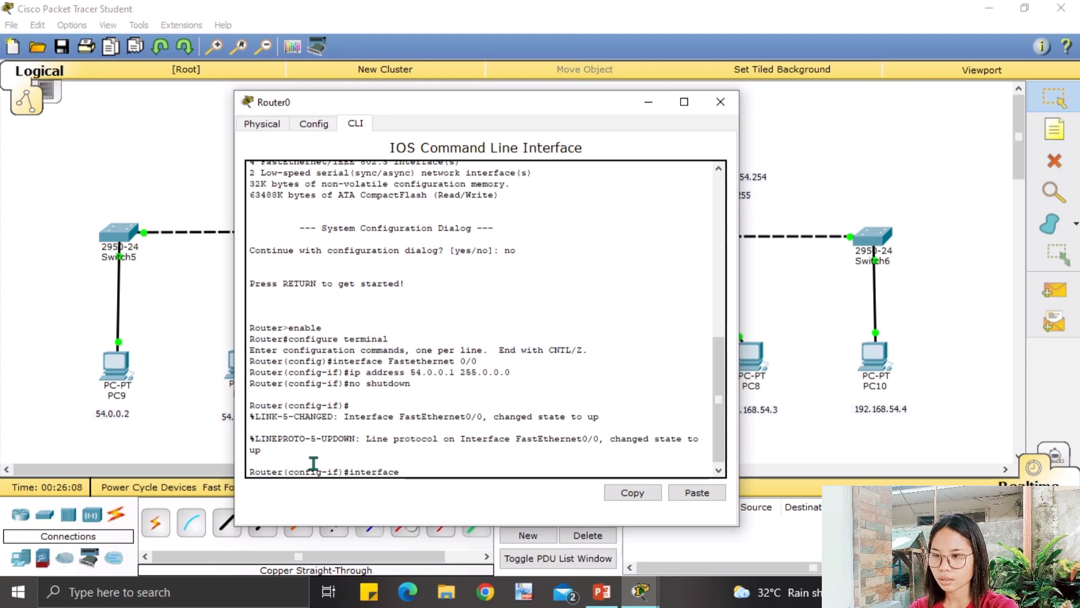
pyautogui.write(' fas')
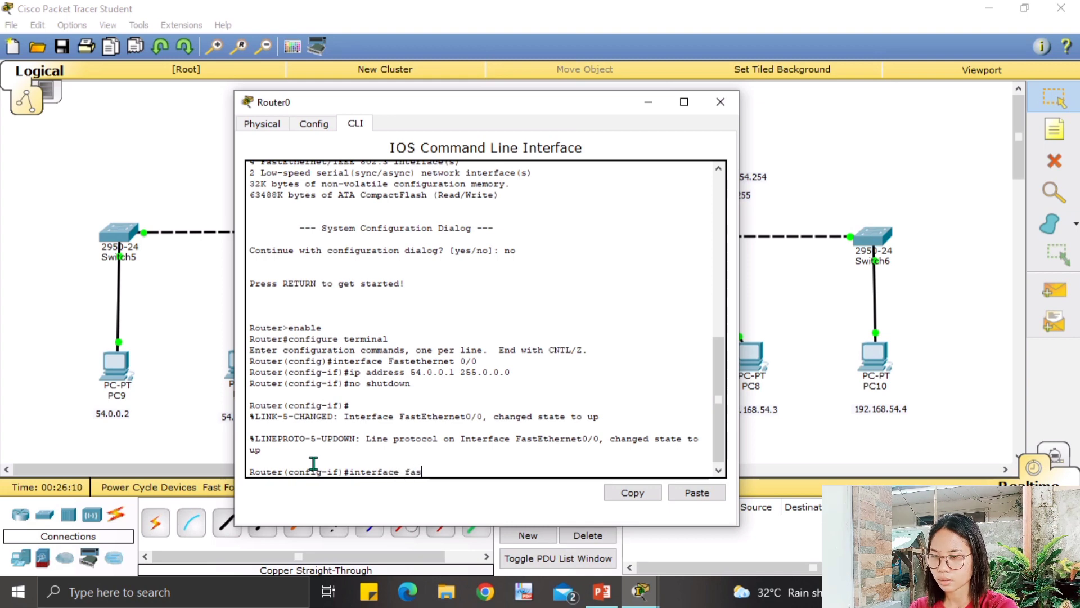
pyautogui.press('BackSpace')
pyautogui.press('BackSpace')
pyautogui.press('BackSpace')
pyautogui.write('Fas')
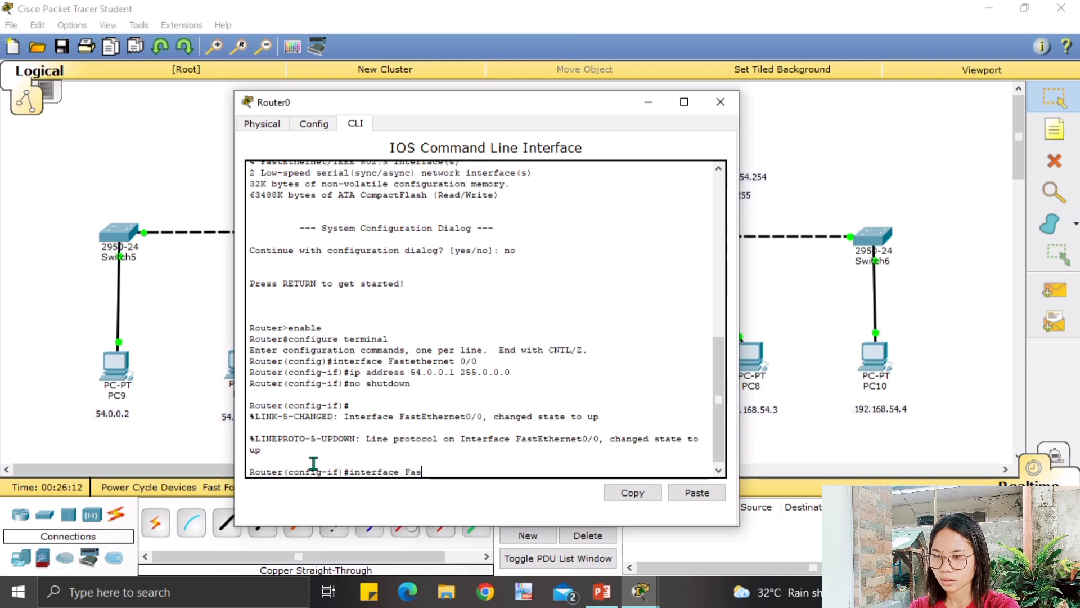
pyautogui.write('tet')
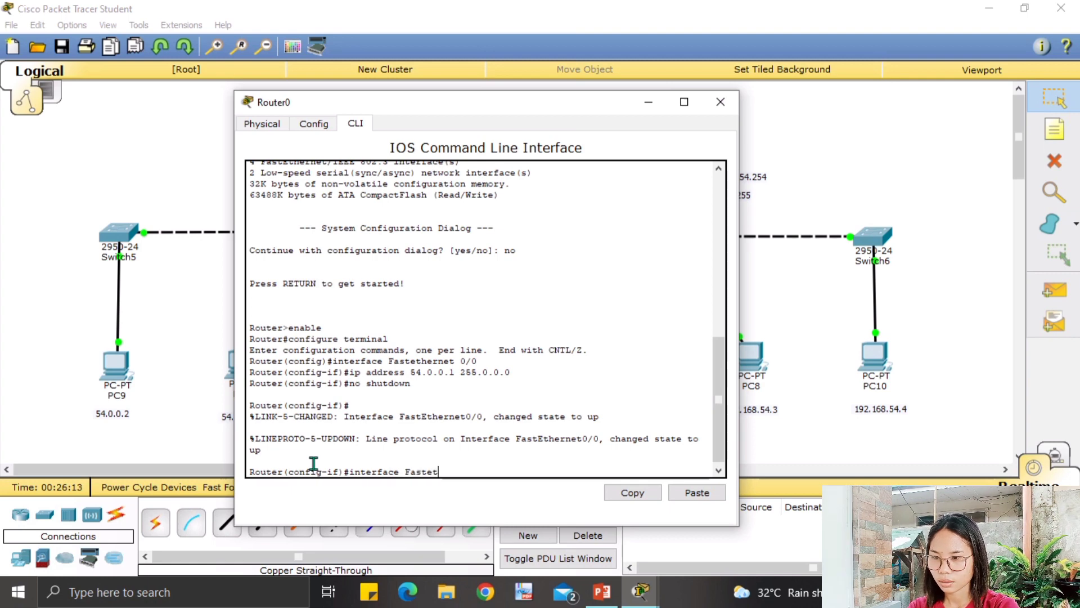
pyautogui.write('her')
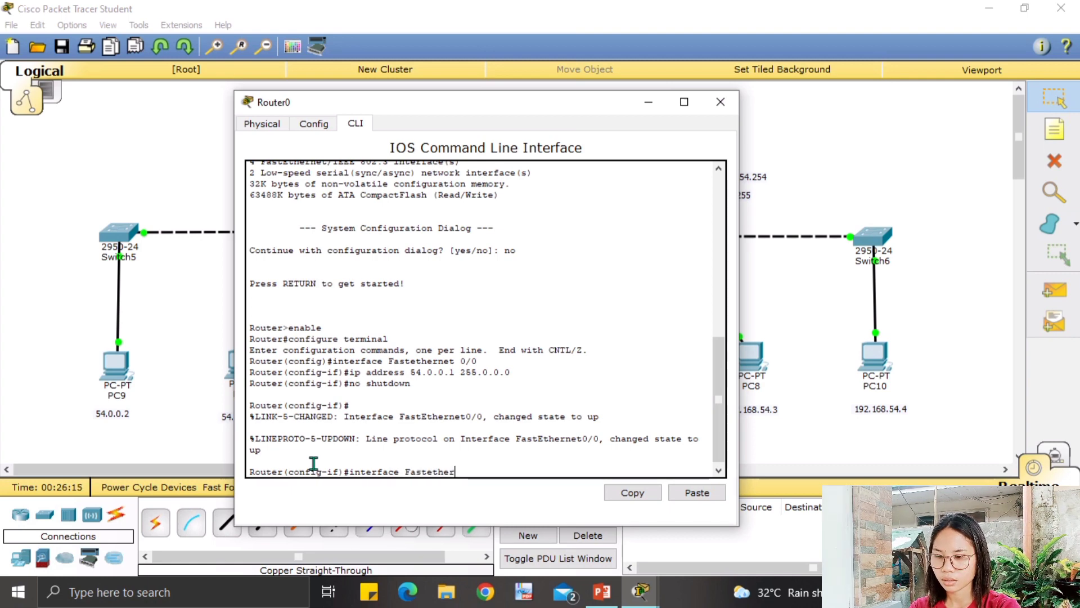
pyautogui.write('net ')
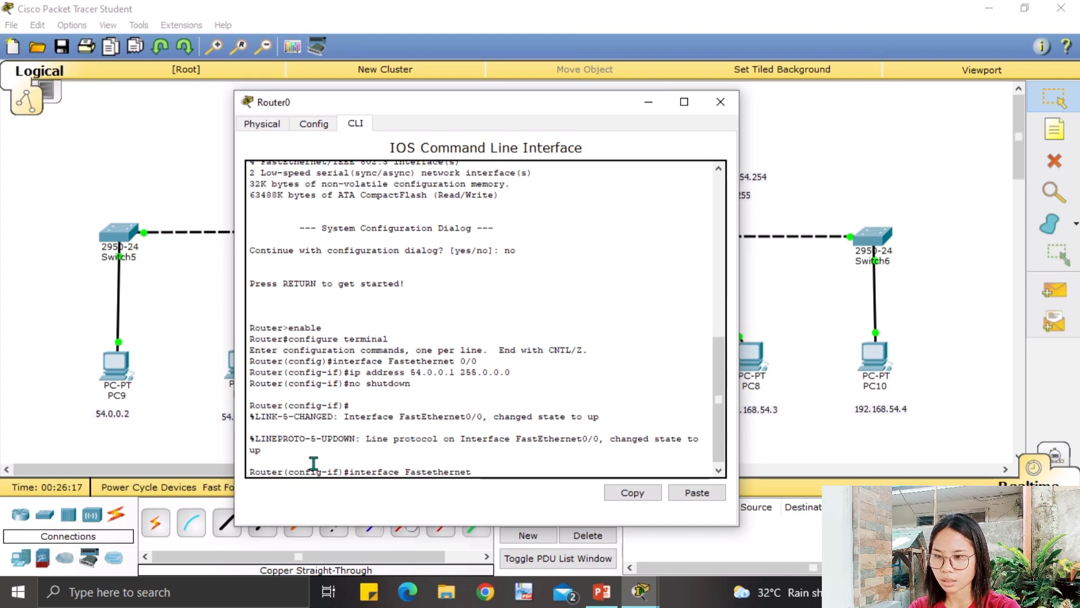
pyautogui.write('1/0')
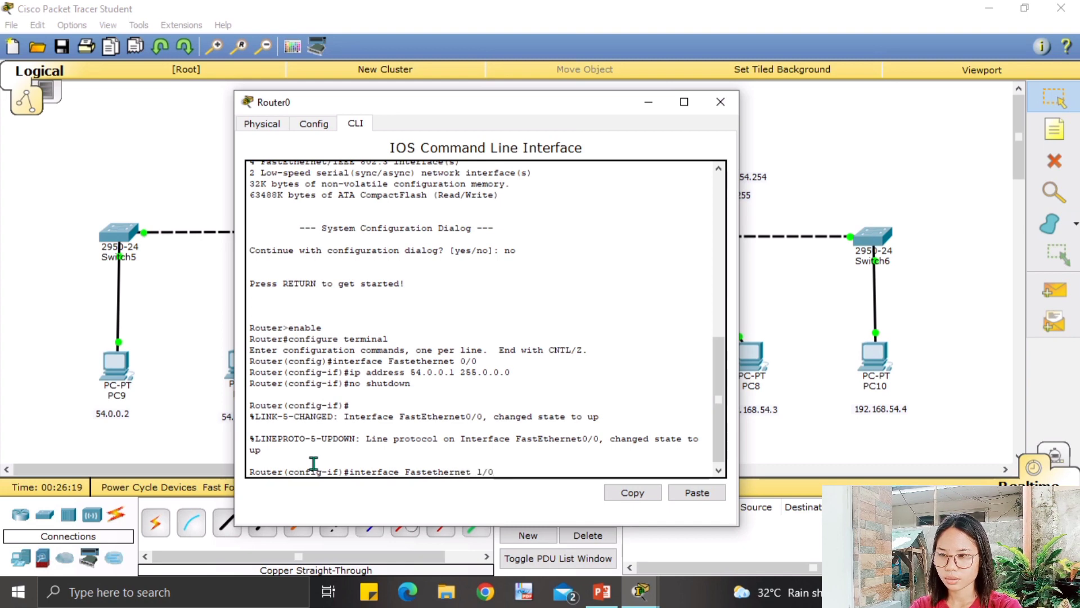
pyautogui.press('Return')
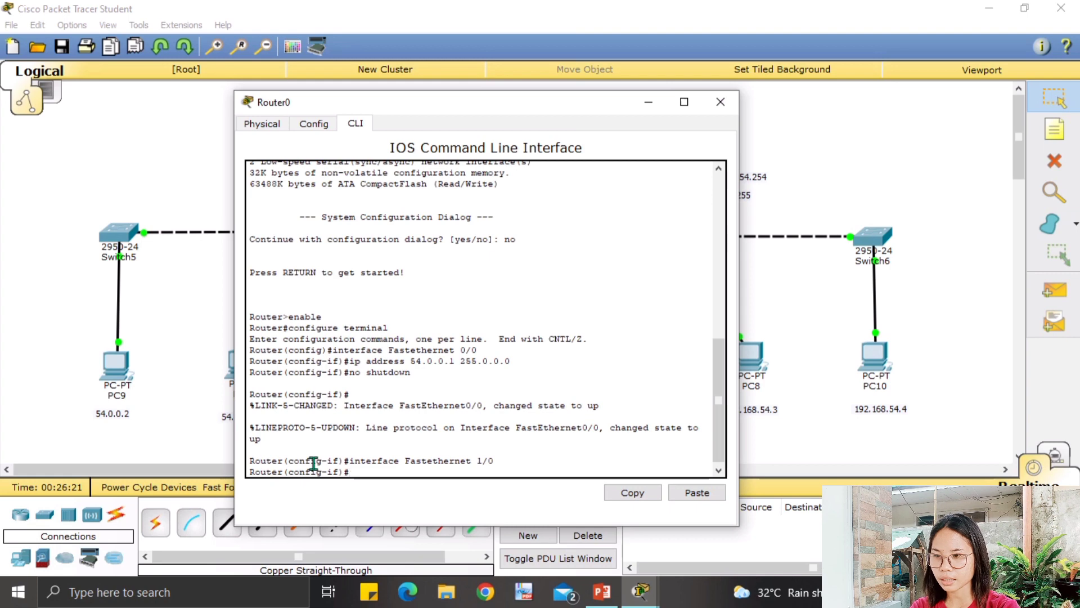
# Assign 192.168.54.1 255.255.255.0 to Fa1/0 and enable it with no shutdown.
pyautogui.write('ip')
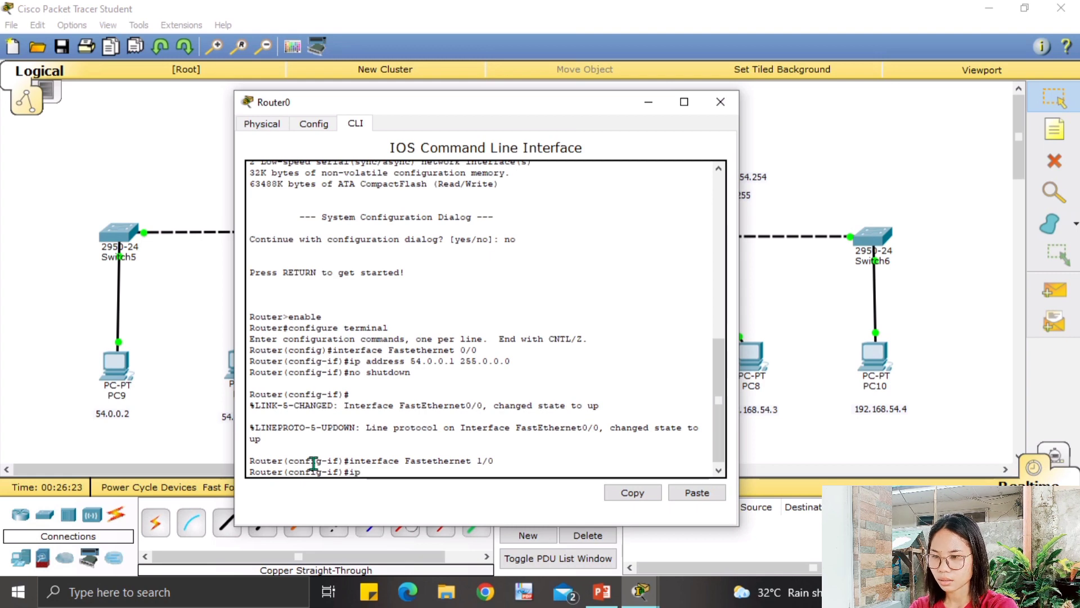
pyautogui.write(' address')
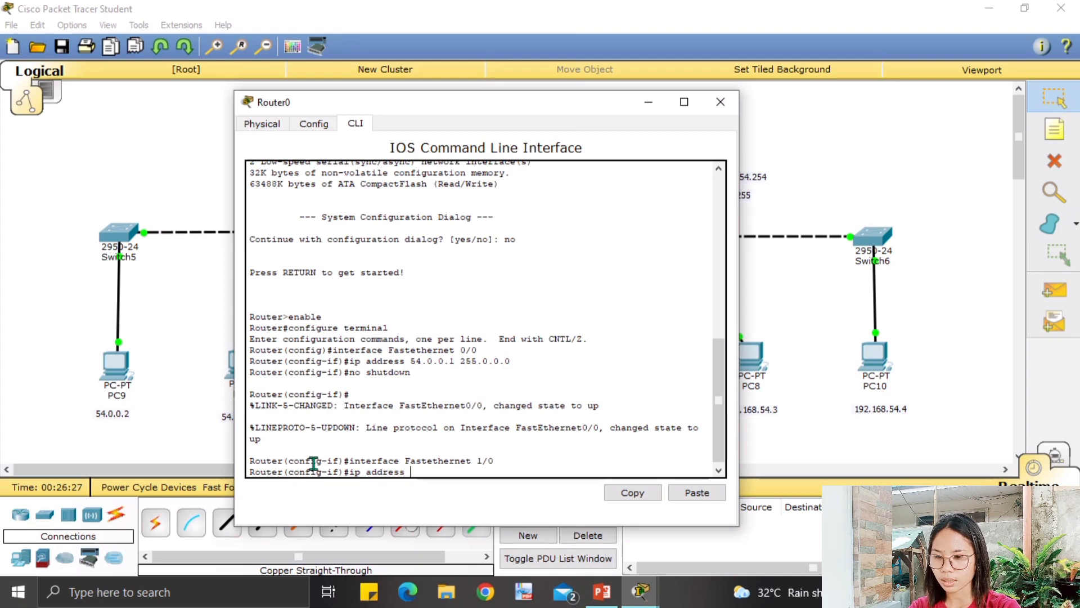
pyautogui.write(' 192')
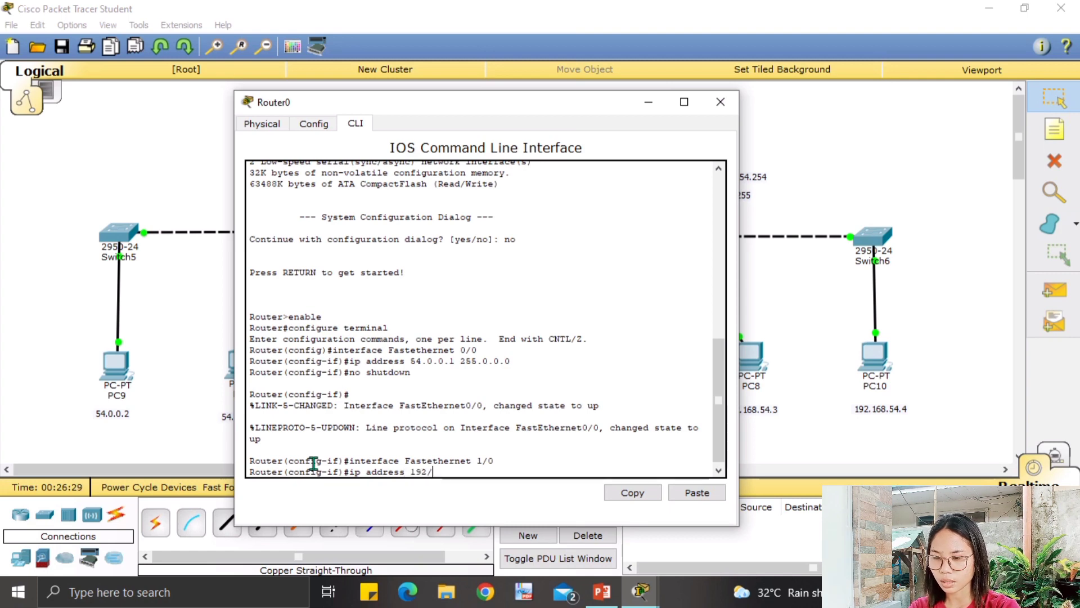
pyautogui.write('.168.54.')
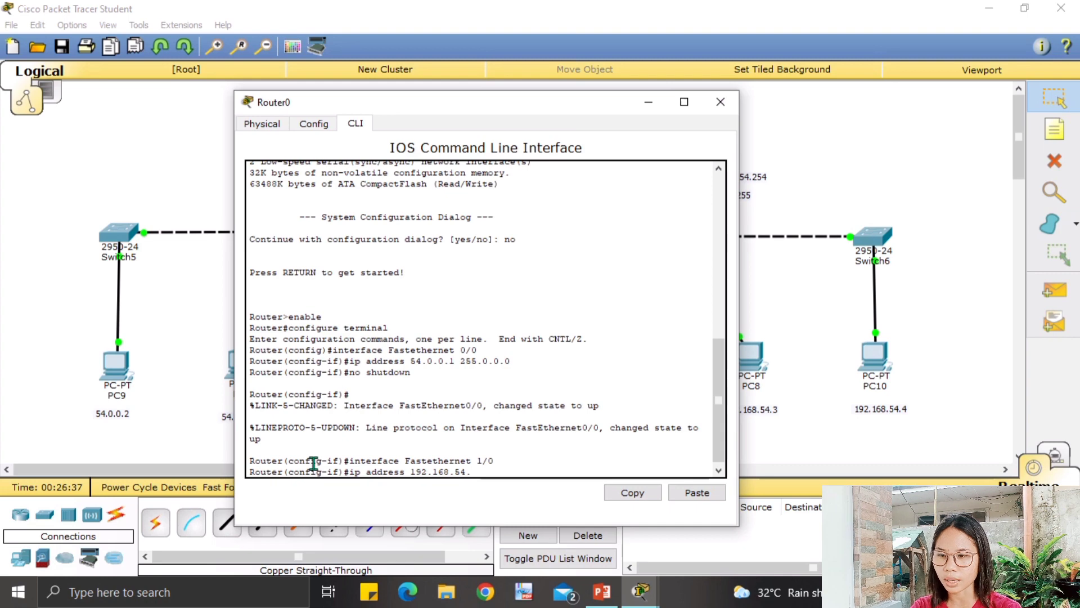
pyautogui.write('1')
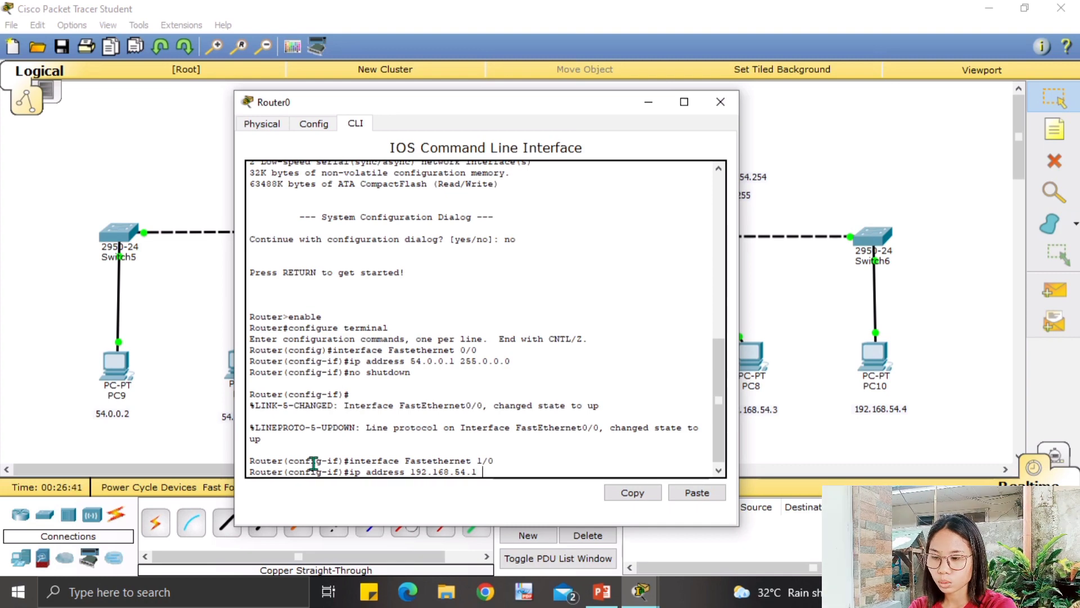
pyautogui.write(' 2')
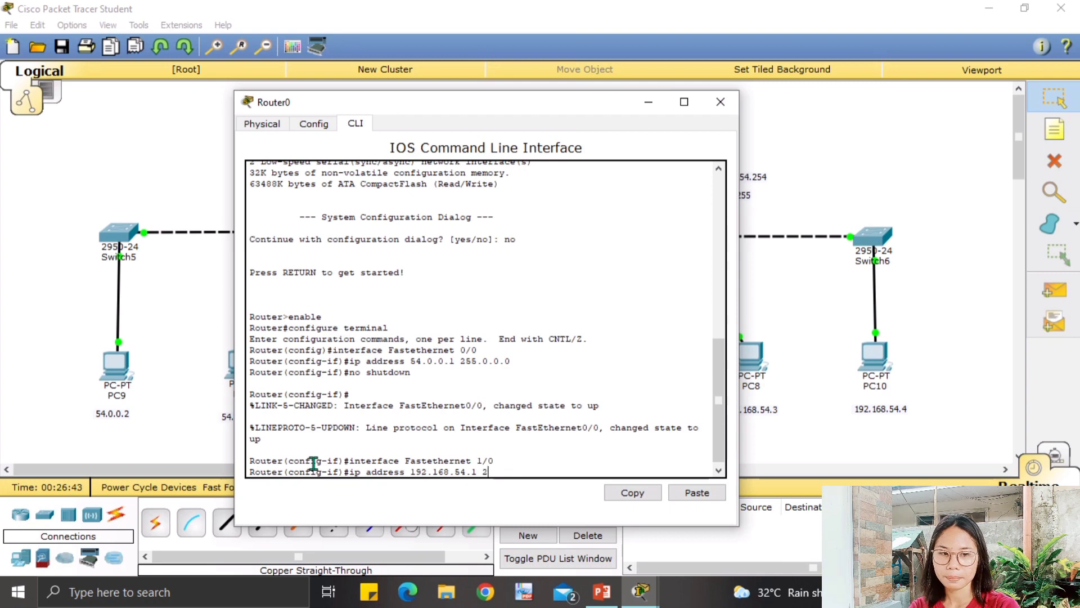
pyautogui.write('55')
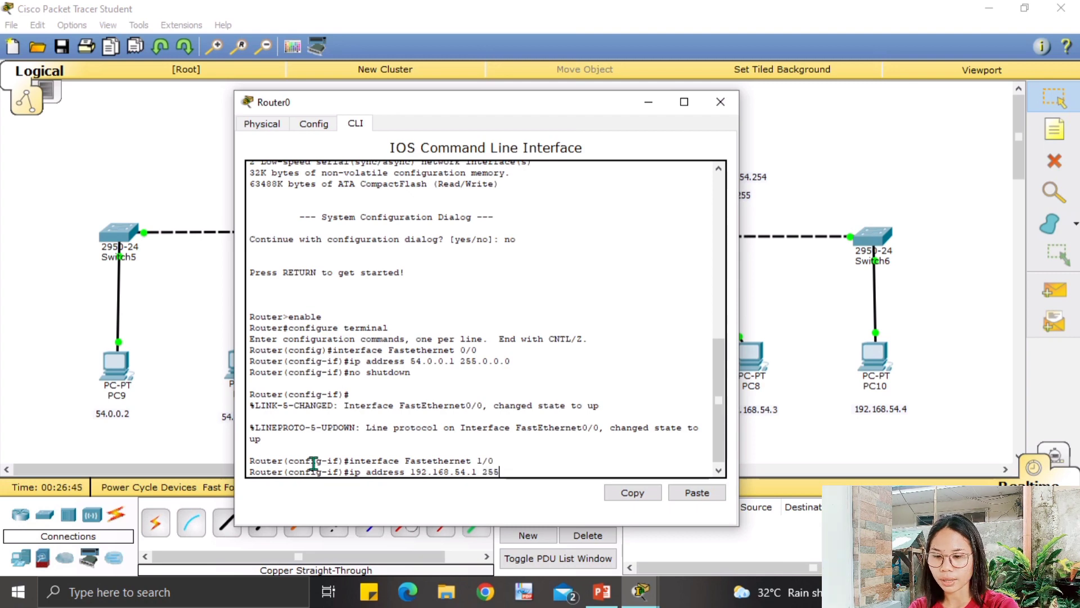
pyautogui.write('.255.')
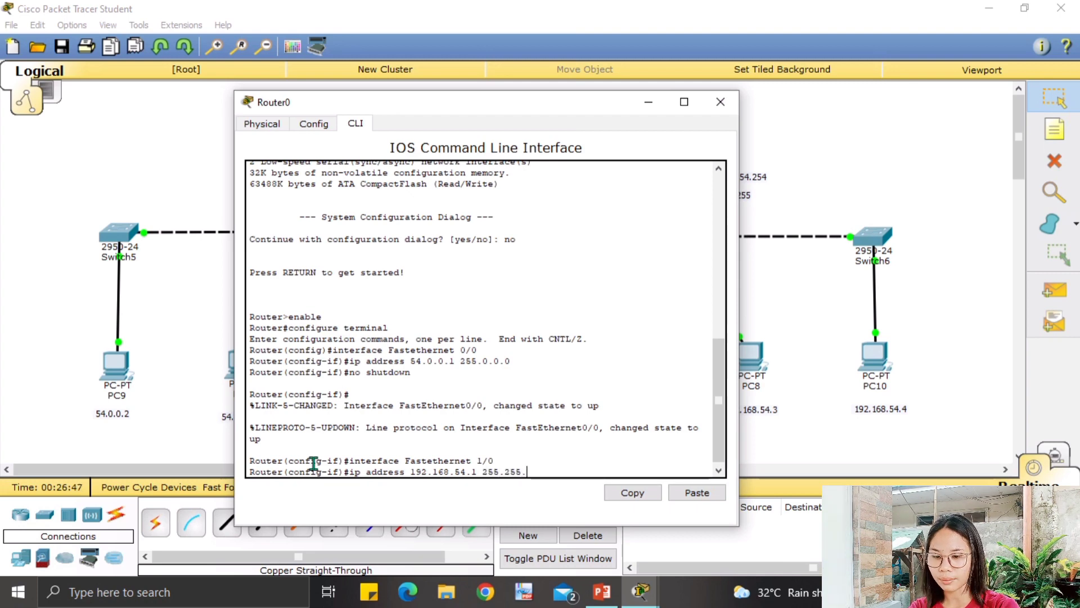
pyautogui.write('255.')
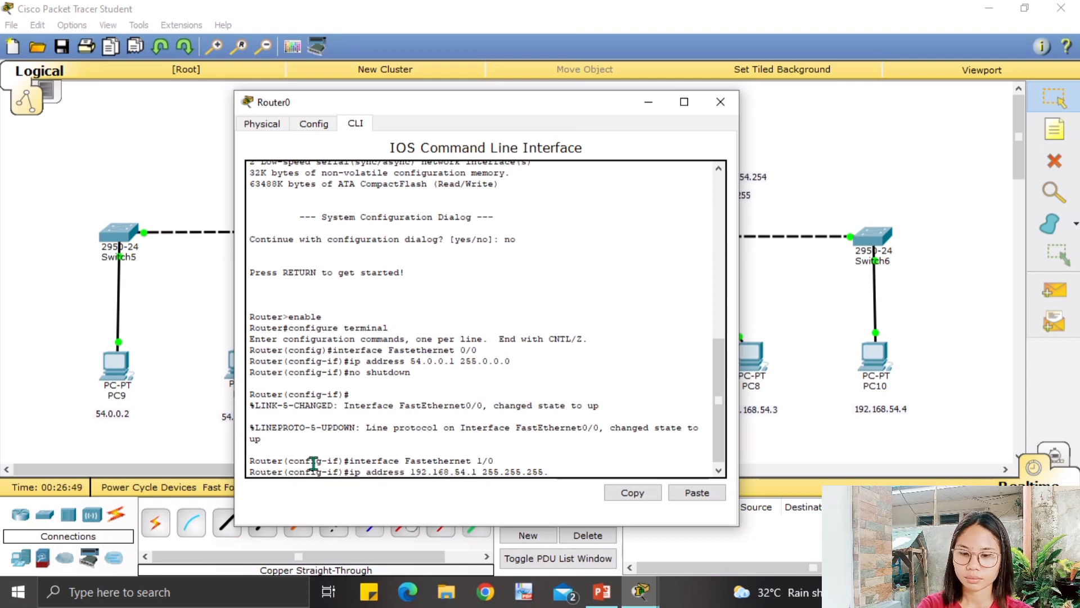
pyautogui.write('0')
pyautogui.press('Return')
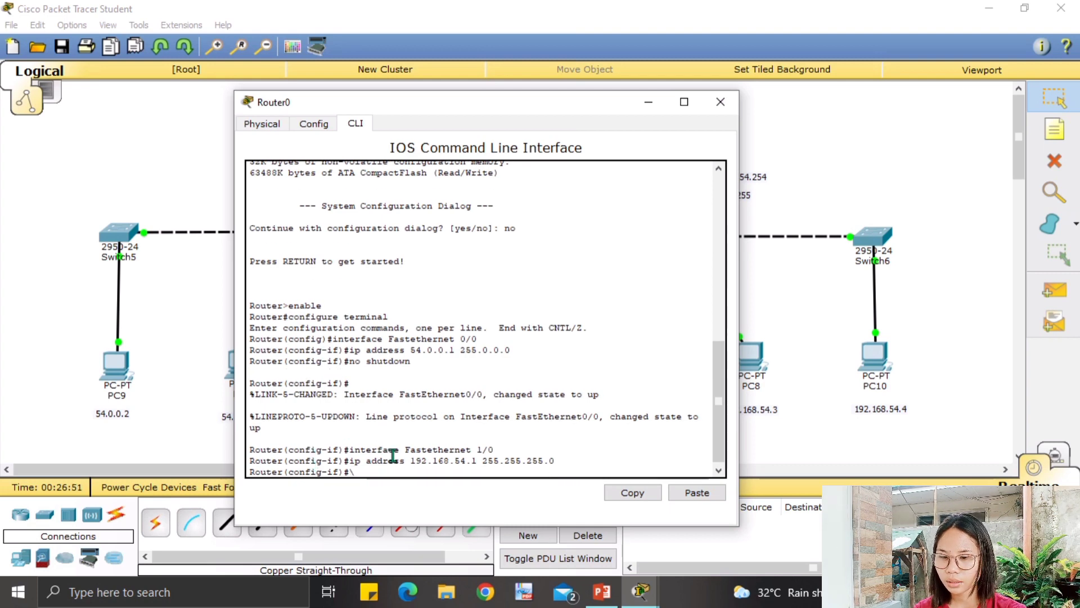
pyautogui.write('\\')
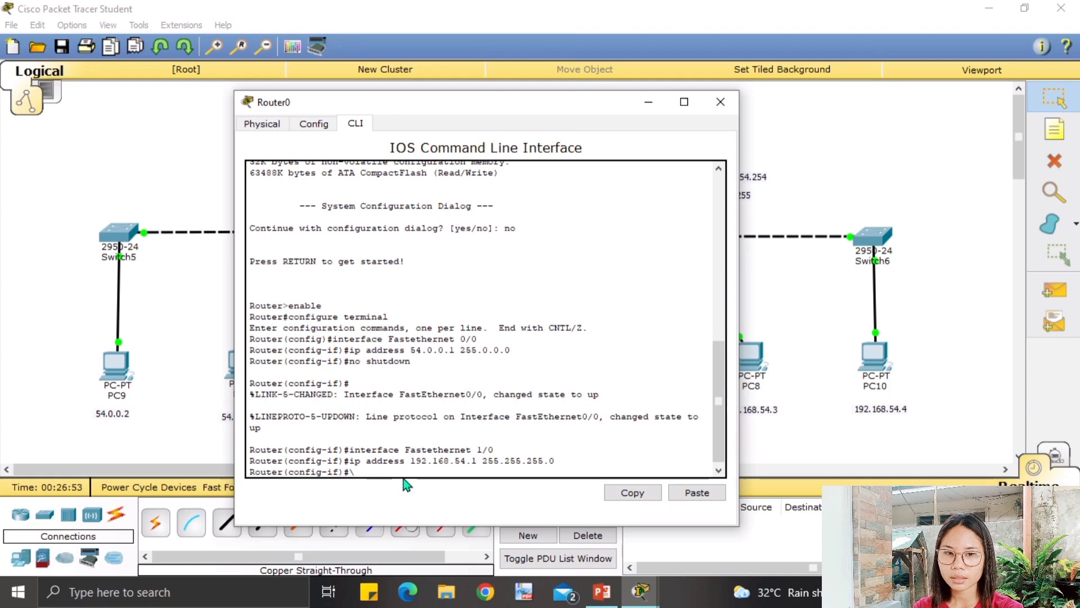
pyautogui.press('BackSpace')
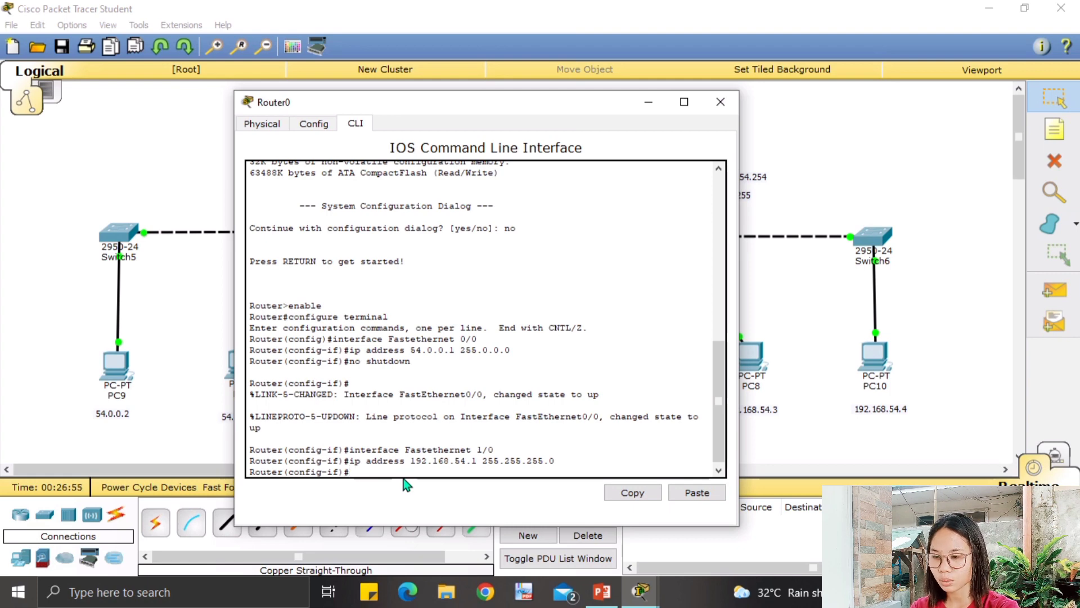
pyautogui.write('no sh')
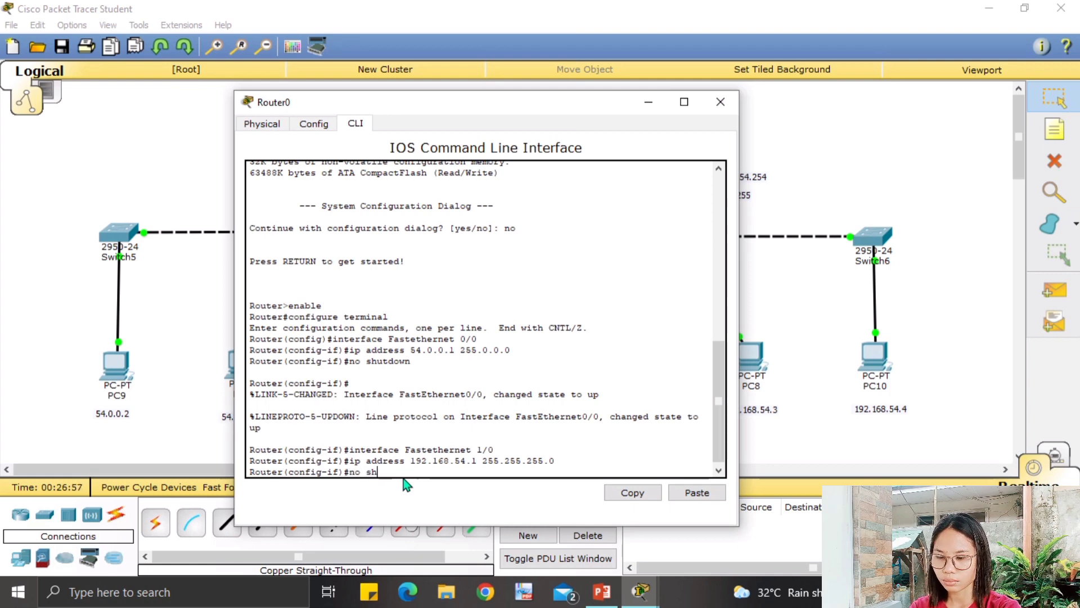
pyautogui.write('utdown')
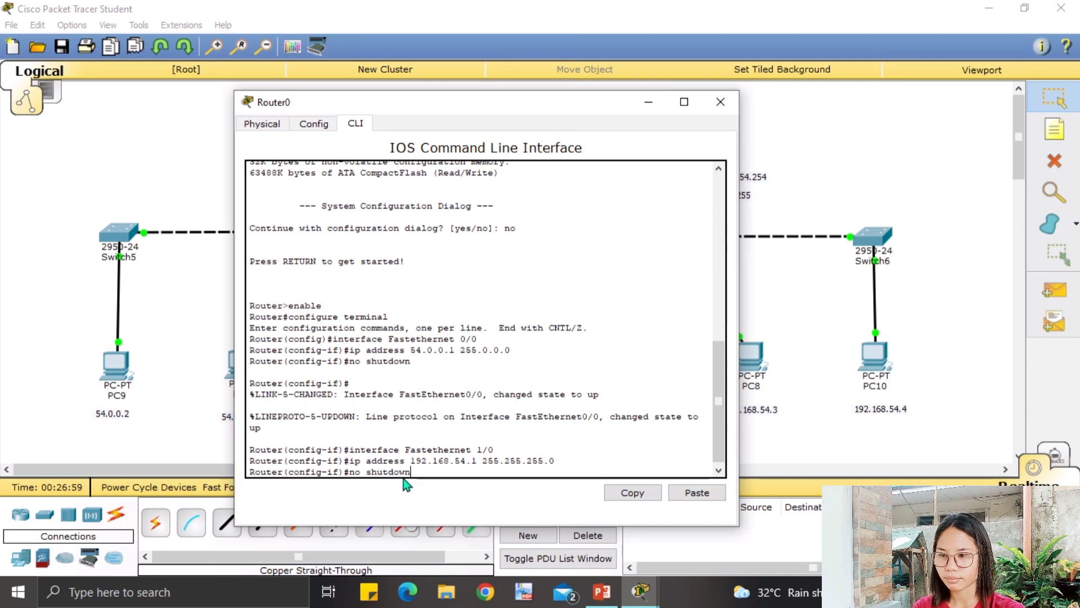
pyautogui.press('Return')
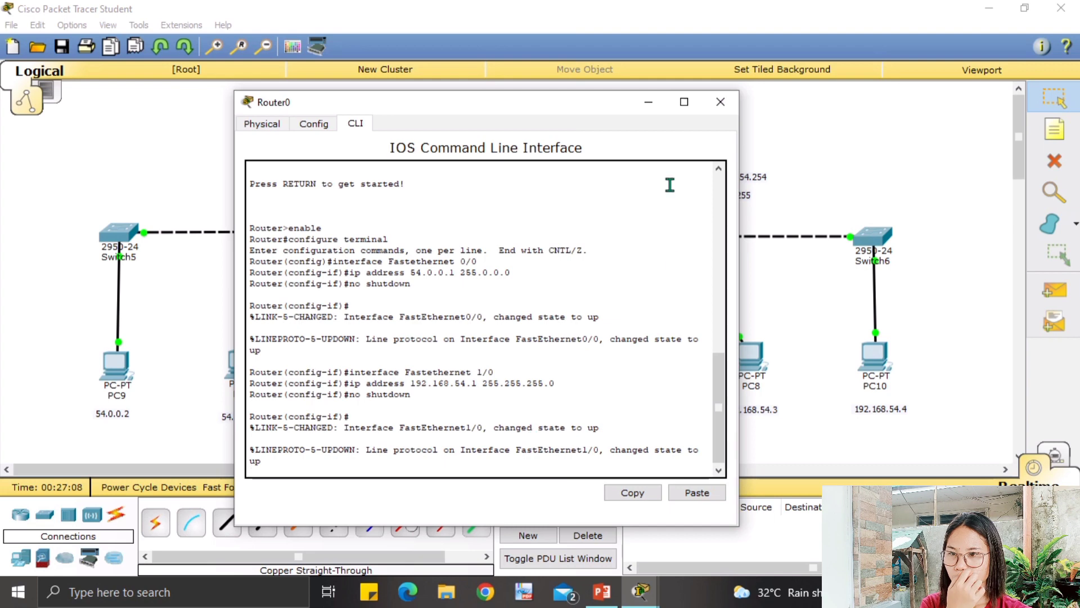
# From PC9's command prompt, ping 192.168.54.4; the requests time out.
pyautogui.moveTo(533, 96); pyautogui.dragTo(534, 350)
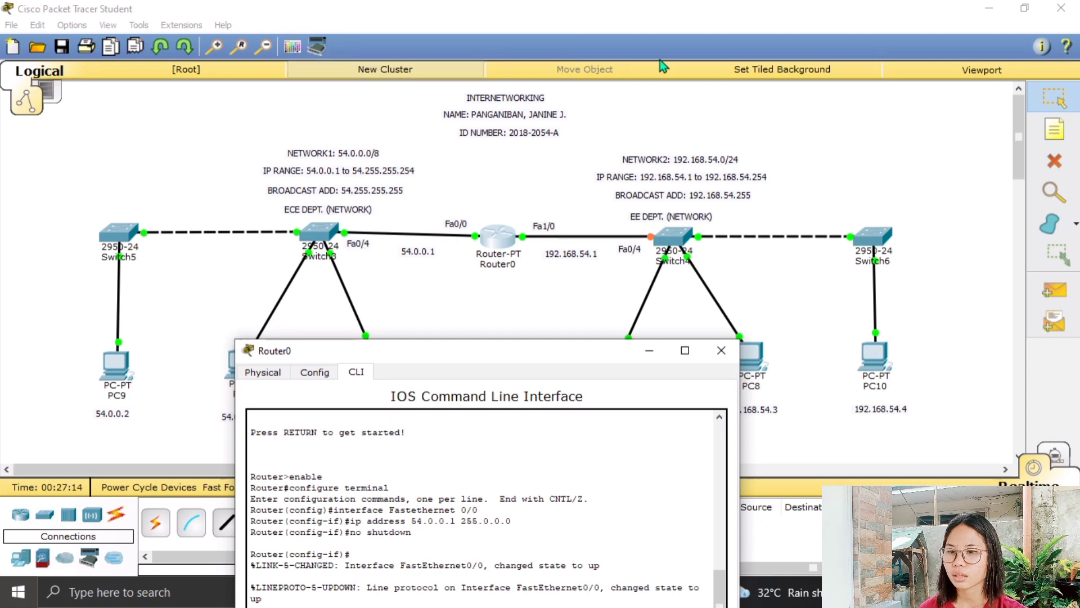
pyautogui.click(645, 355)
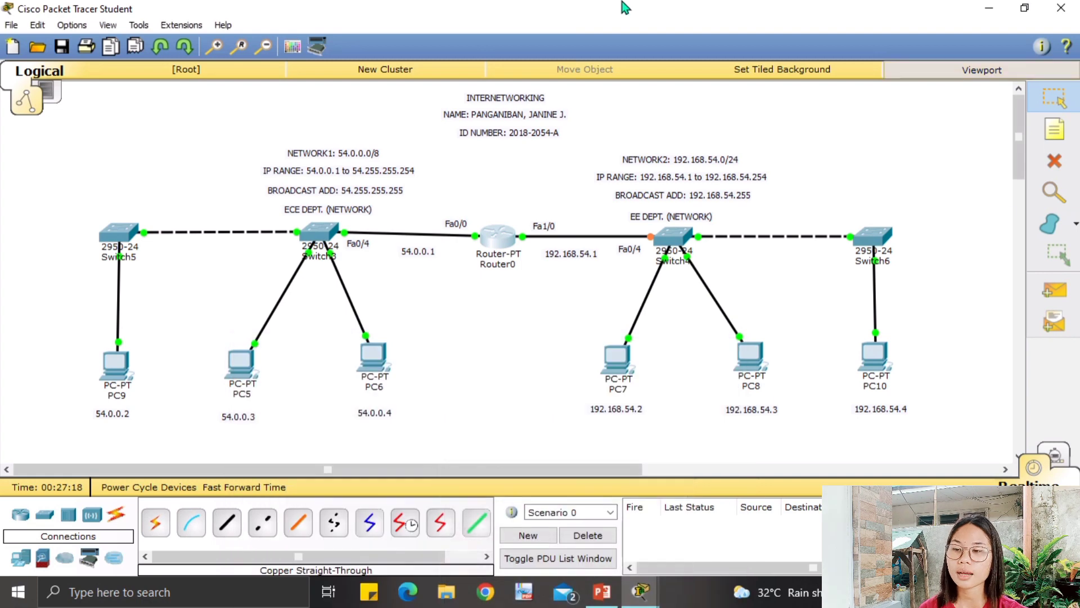
pyautogui.click(117, 388)
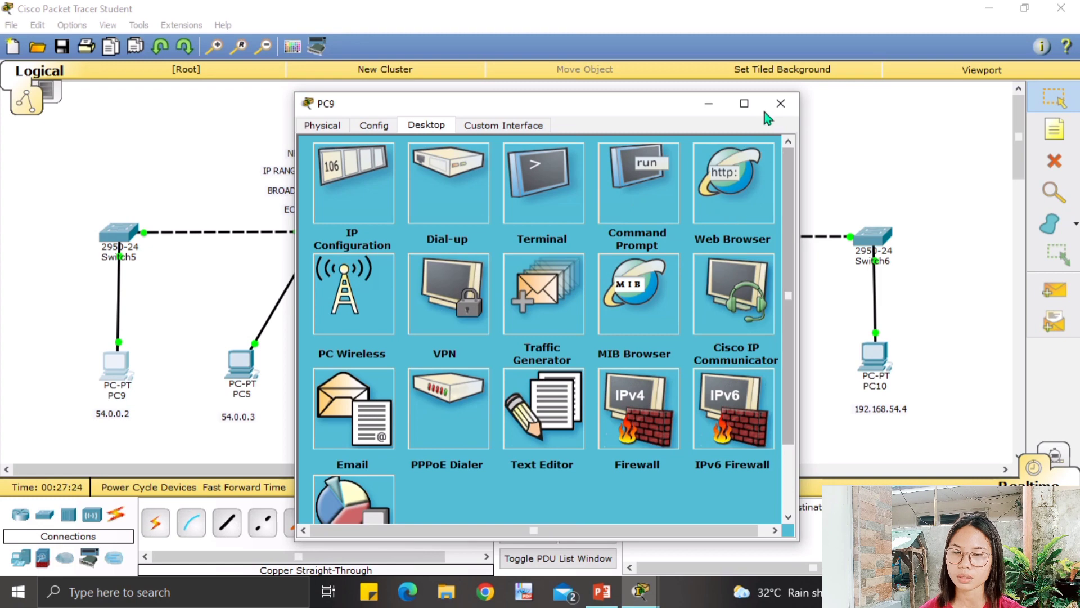
pyautogui.click(849, 137)
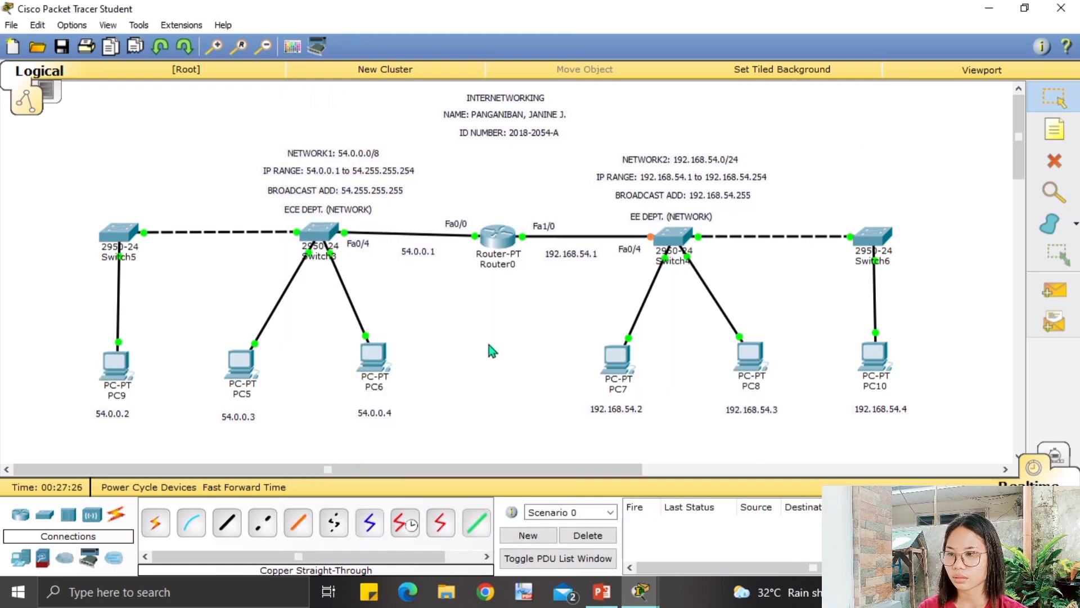
pyautogui.click(111, 375)
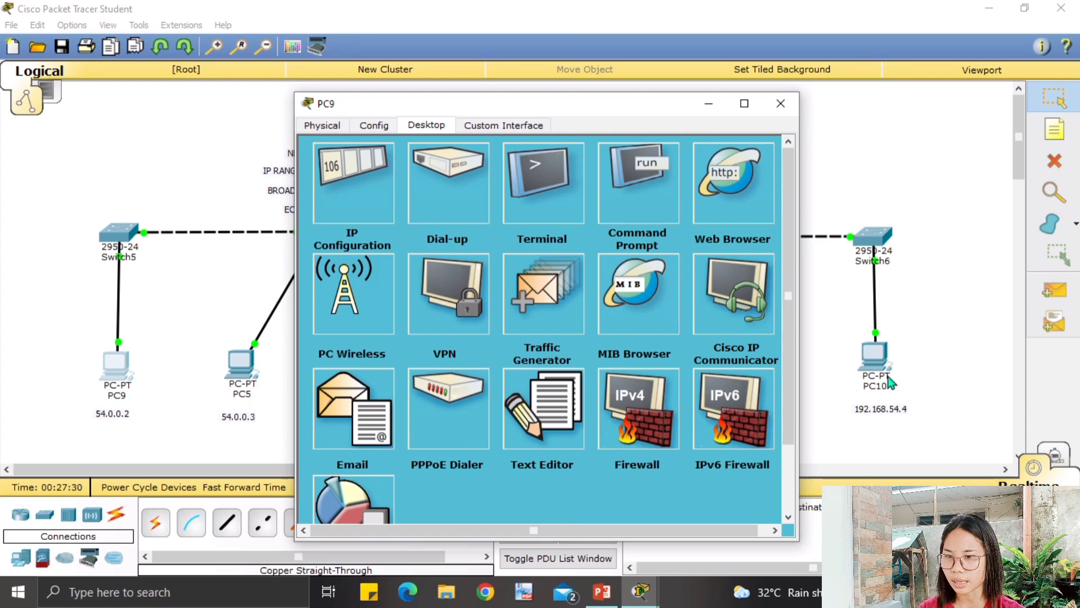
pyautogui.click(623, 180)
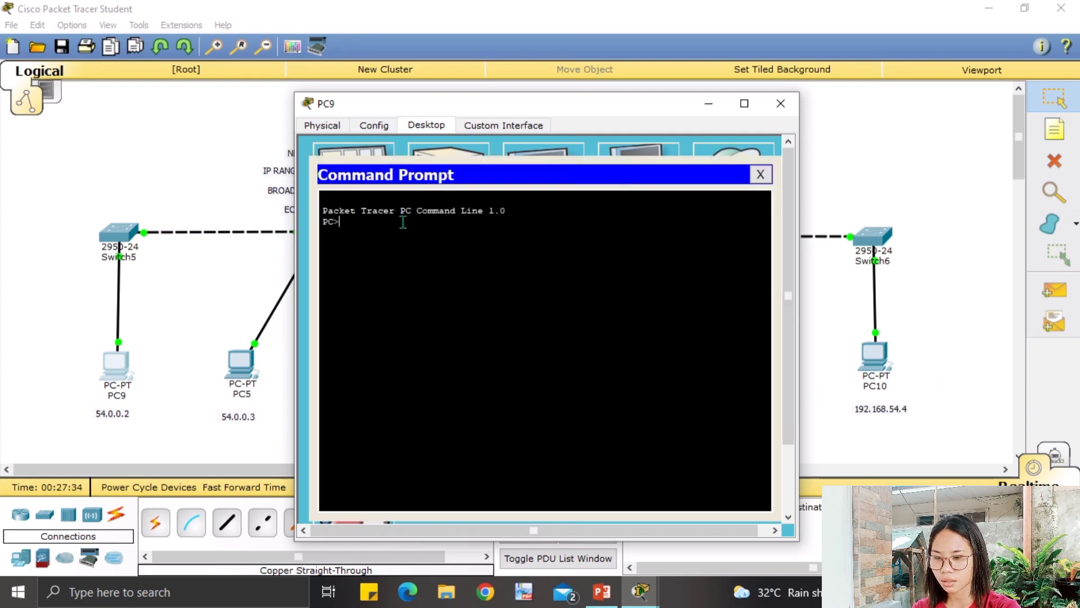
pyautogui.write('pin')
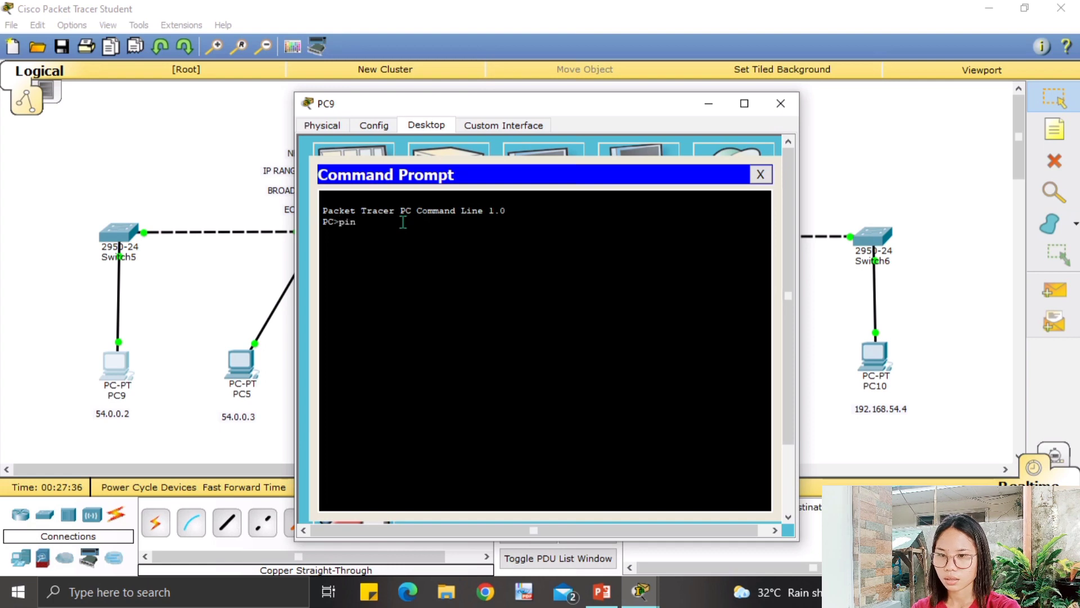
pyautogui.write('g')
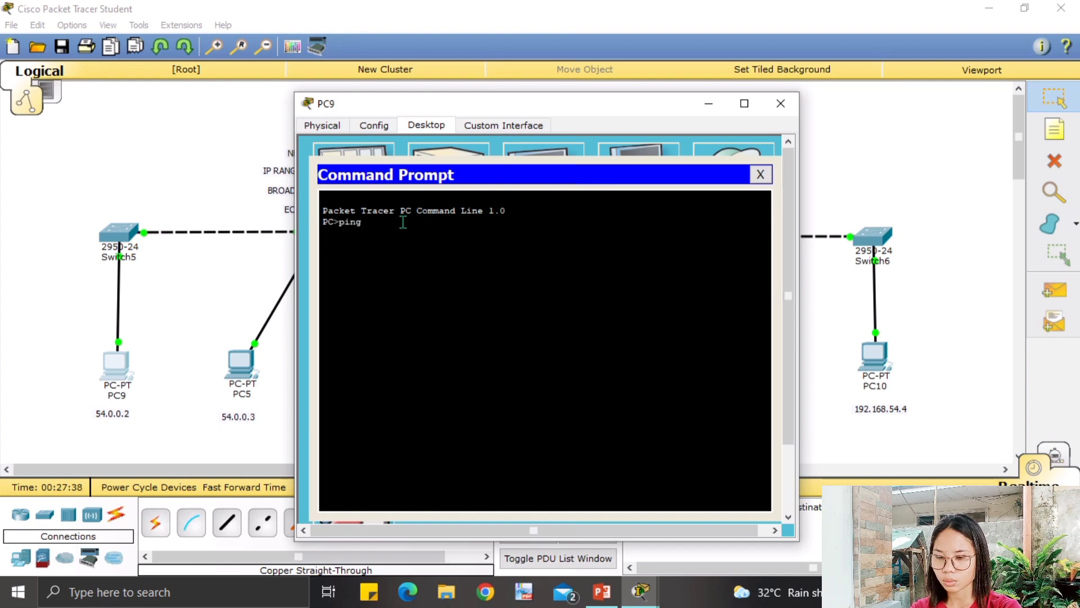
pyautogui.write(' 192.1')
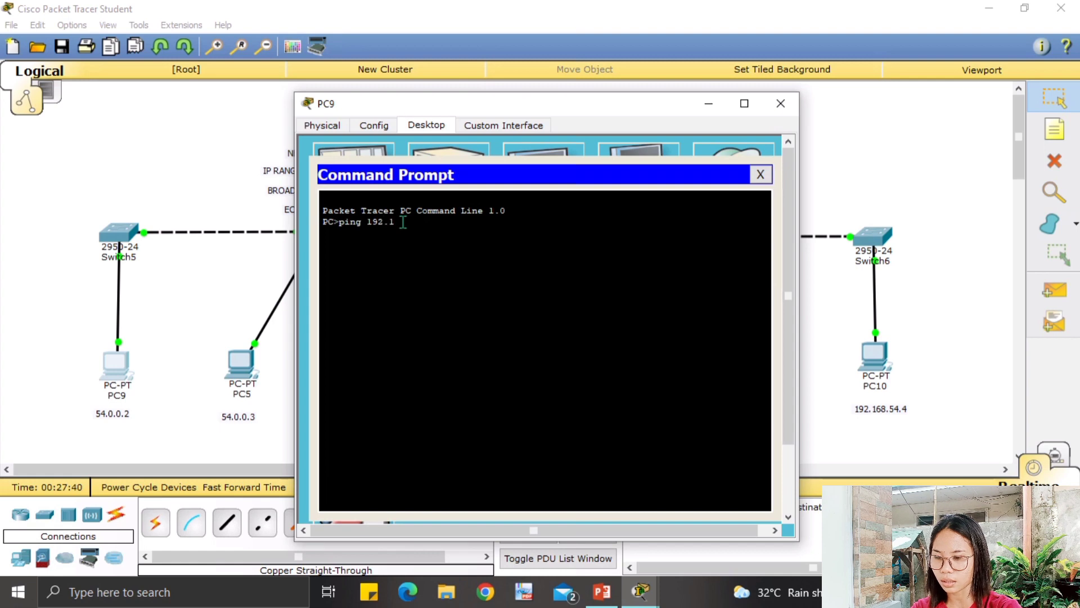
pyautogui.write('68.54')
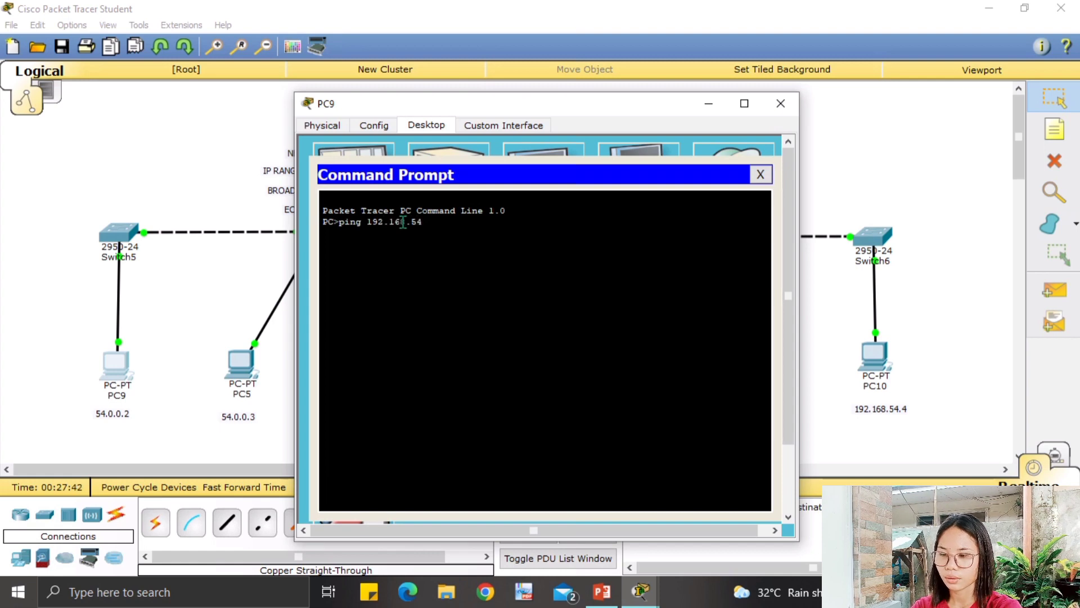
pyautogui.write('.4')
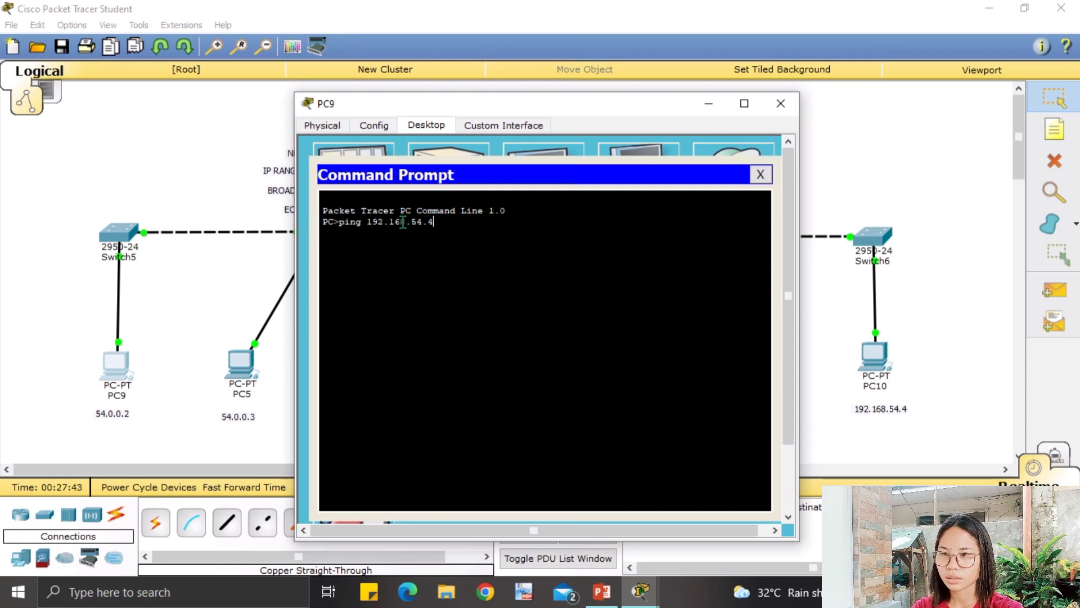
pyautogui.press('Return')
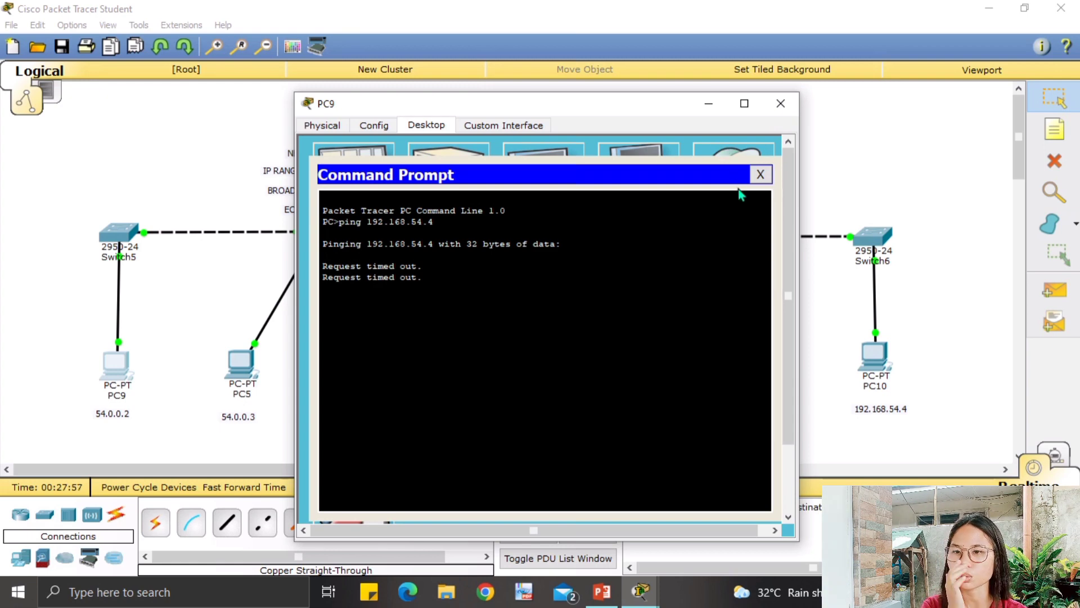
# Reopen PC9 and view its IP Configuration: 54.0.0.2, 255.0.0.0, no gateway.
pyautogui.click(777, 113)
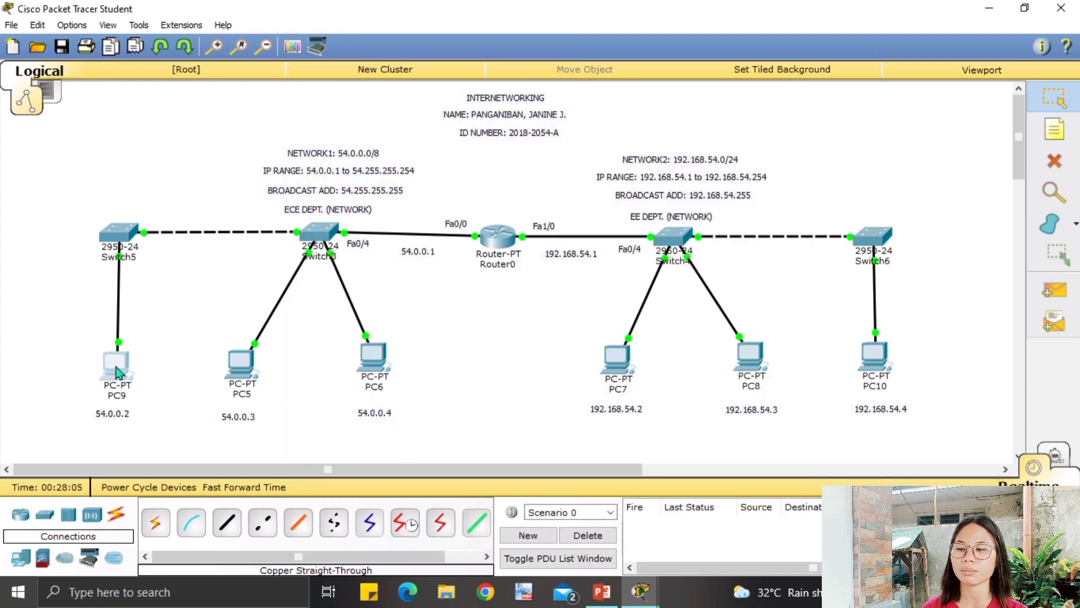
pyautogui.click(116, 367)
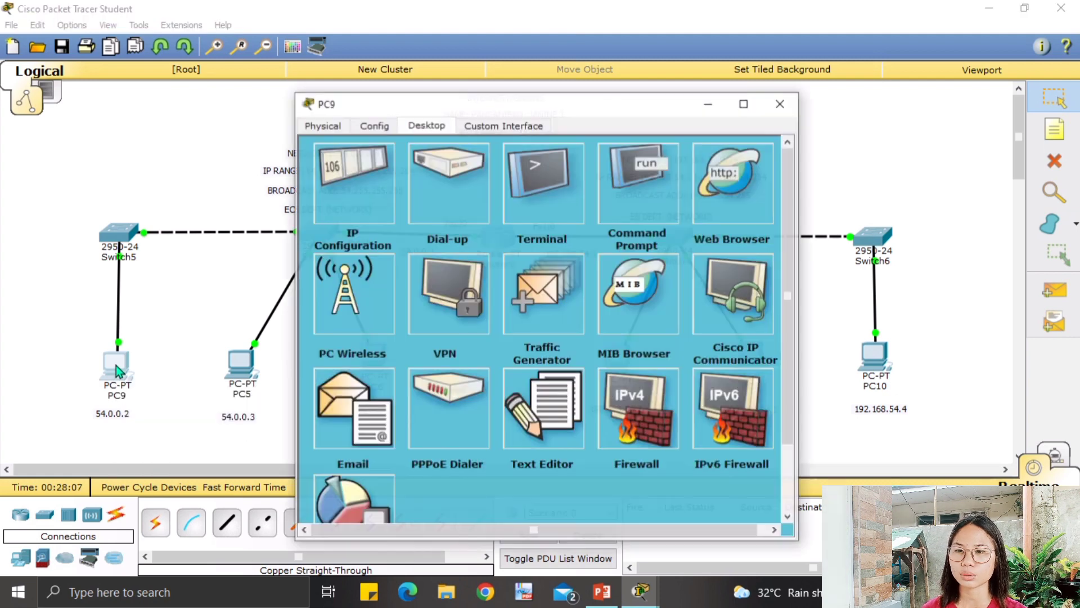
pyautogui.click(366, 189)
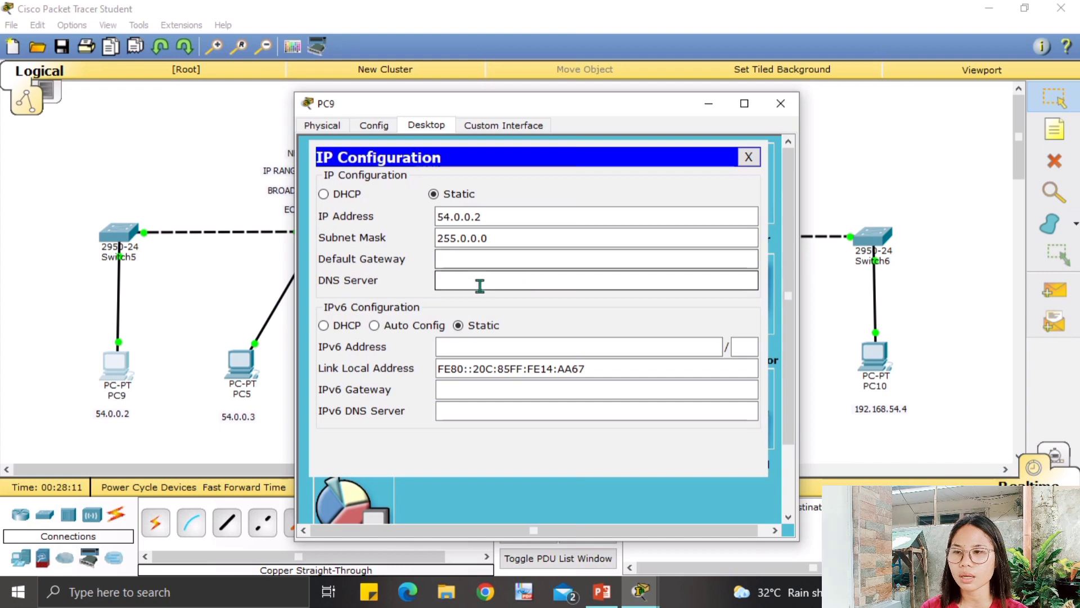
# Enter 54.0.0.1 as PC9's default gateway and close its window.
pyautogui.moveTo(535, 110); pyautogui.dragTo(693, 128)
pyautogui.click(617, 281)
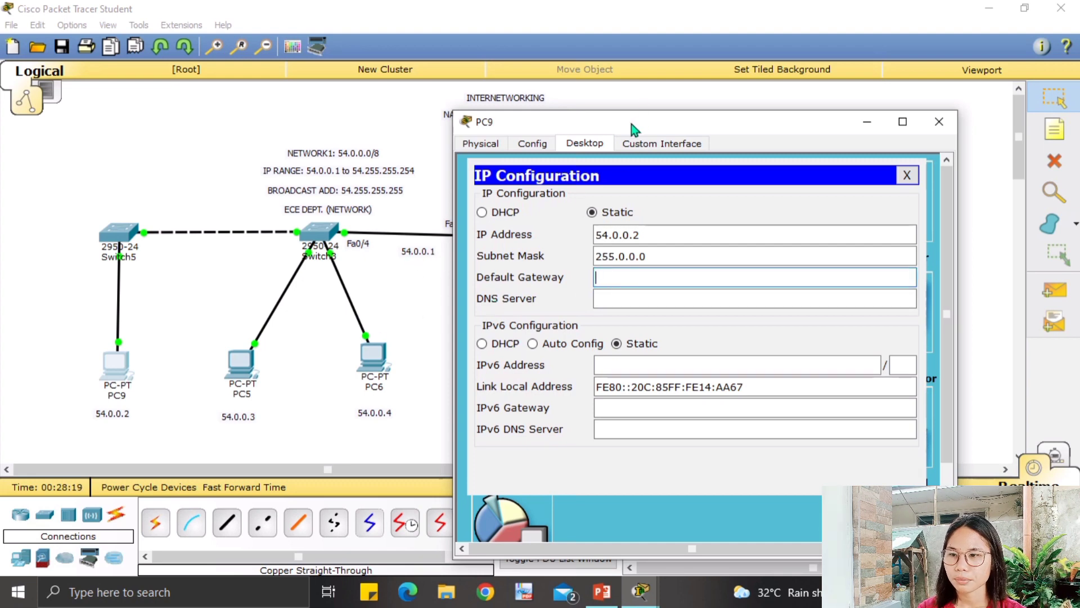
pyautogui.moveTo(631, 128); pyautogui.dragTo(568, 310)
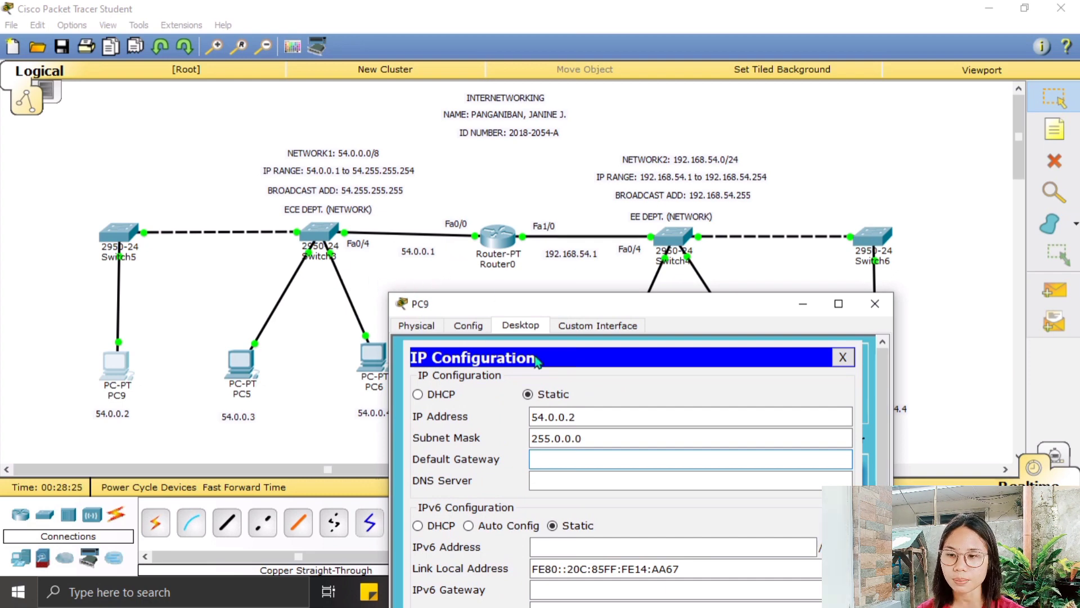
pyautogui.click(583, 459)
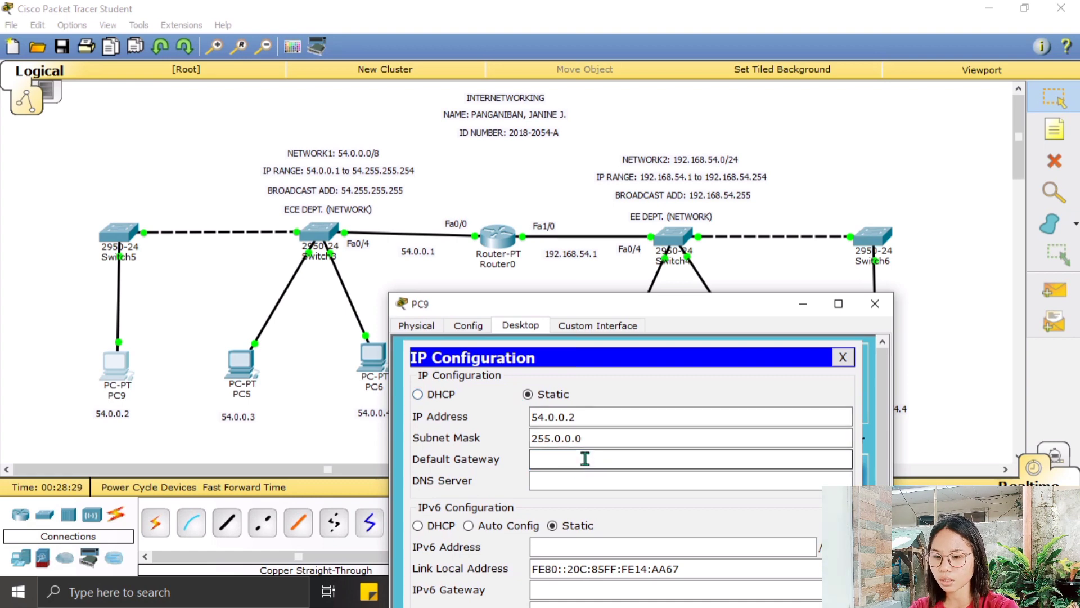
pyautogui.write('54.')
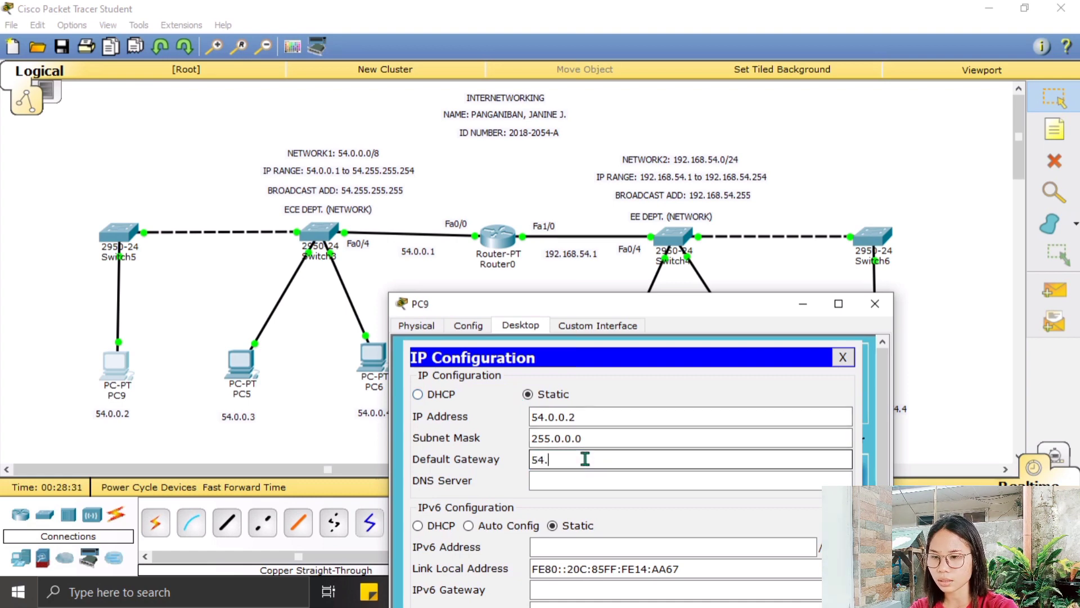
pyautogui.write('0.0')
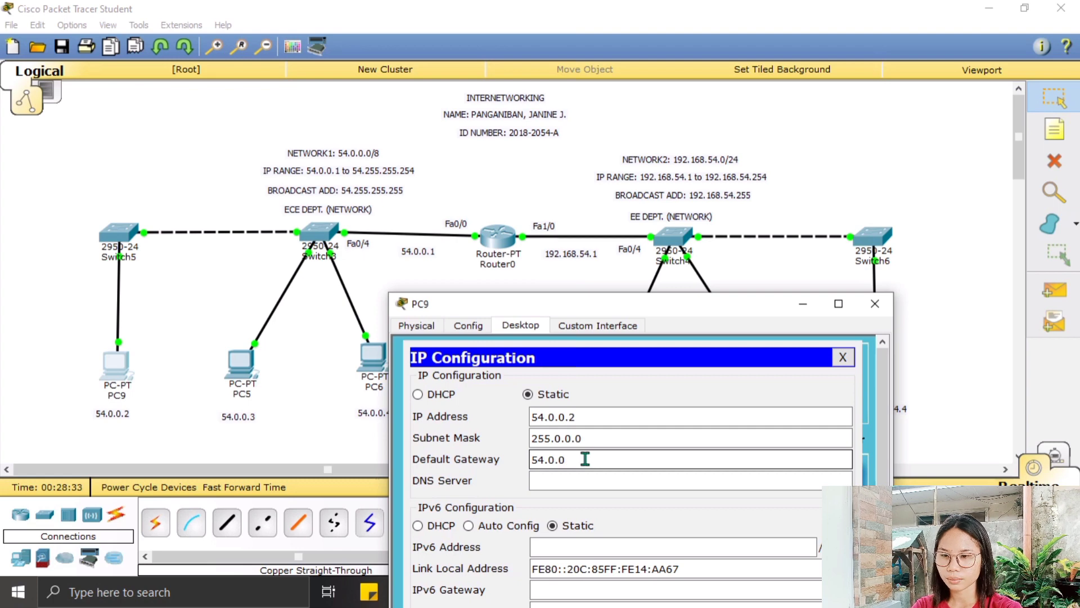
pyautogui.write('.1')
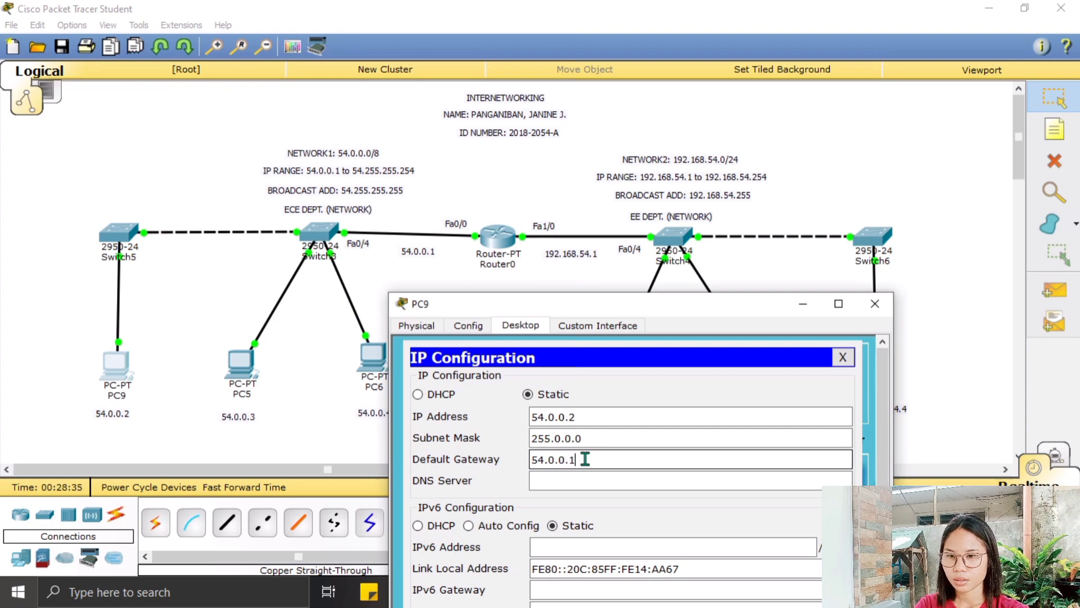
pyautogui.click(843, 357)
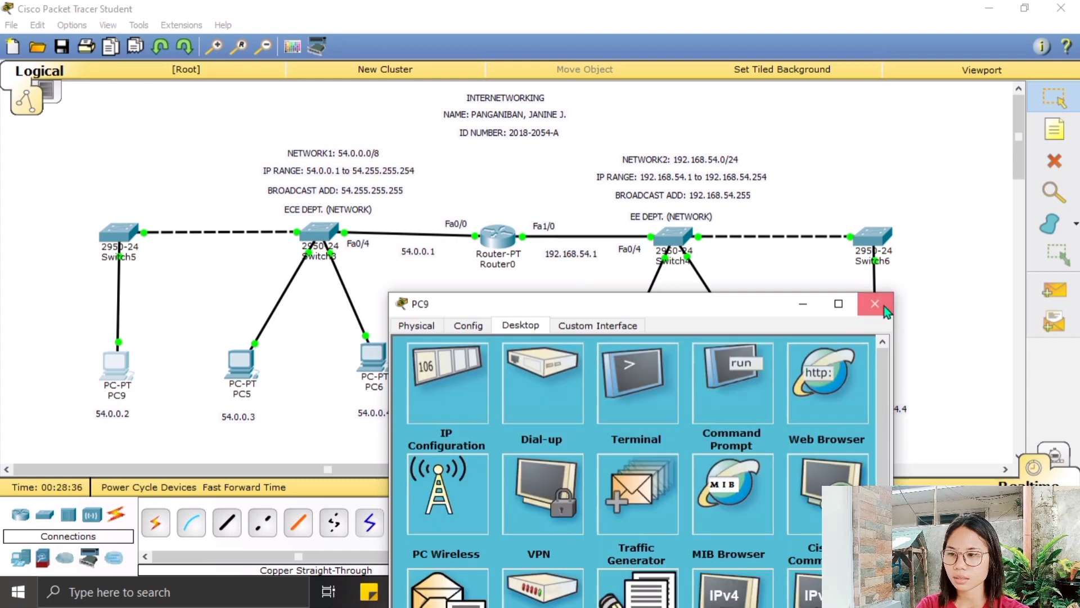
pyautogui.click(875, 303)
# Set PC5's default gateway to 54.0.0.1.
pyautogui.click(243, 364)
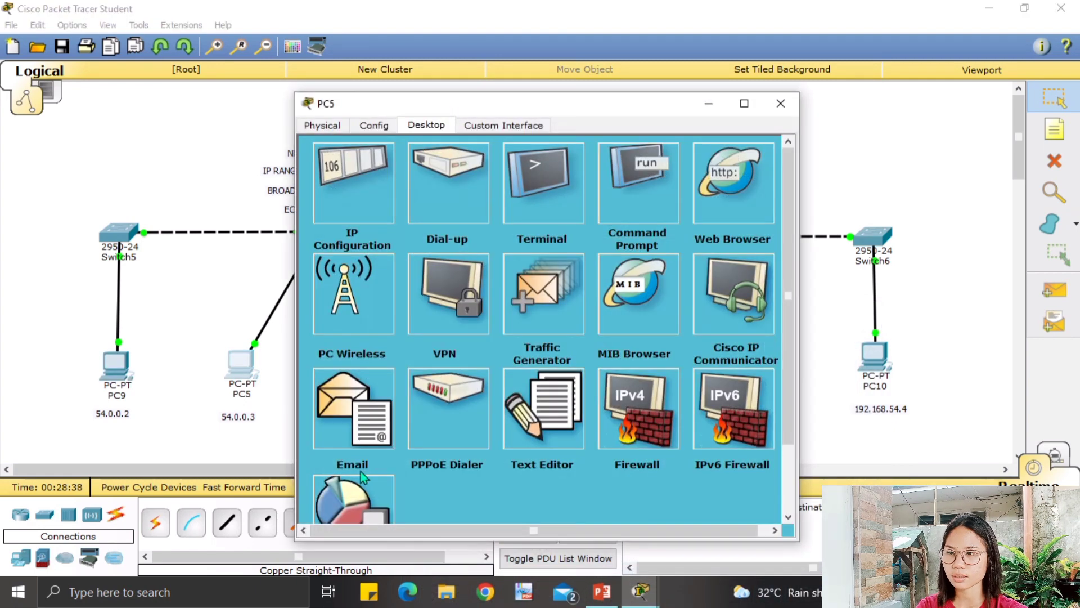
pyautogui.click(367, 197)
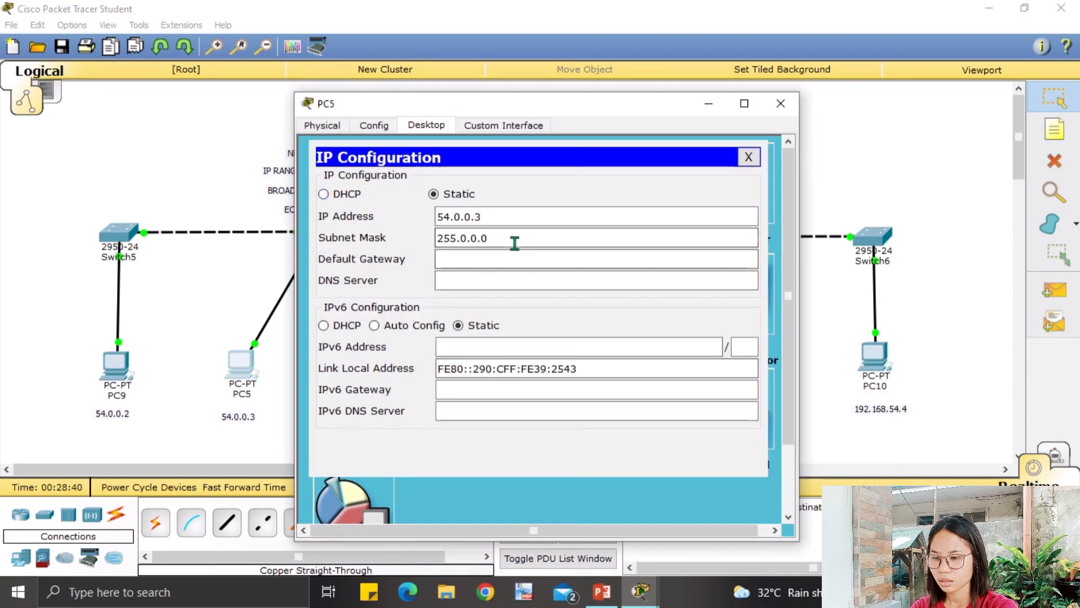
pyautogui.click(501, 256)
pyautogui.write('54')
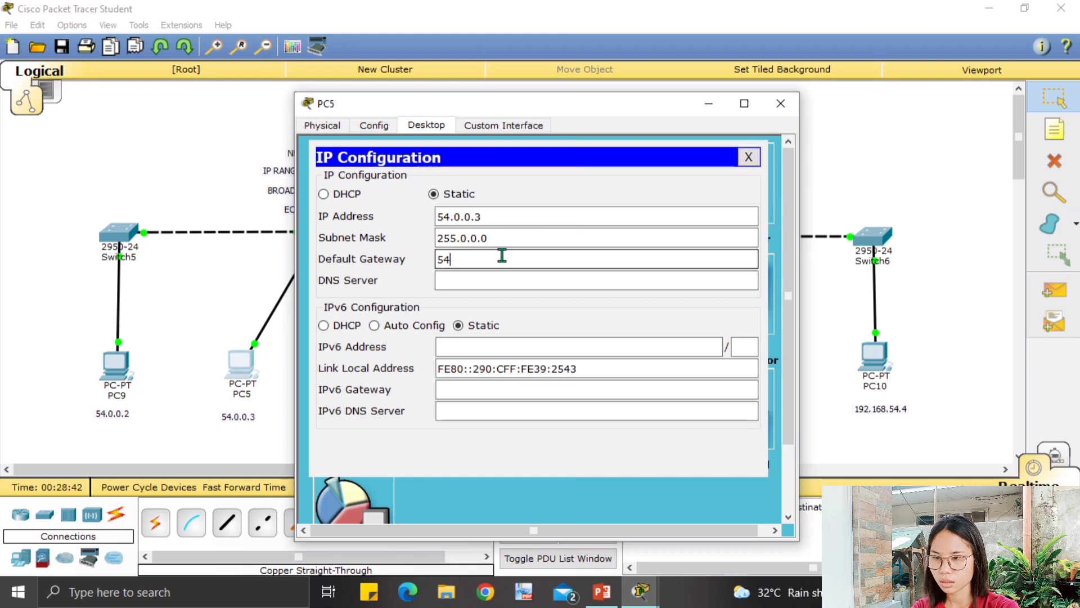
pyautogui.write('.0.0.1')
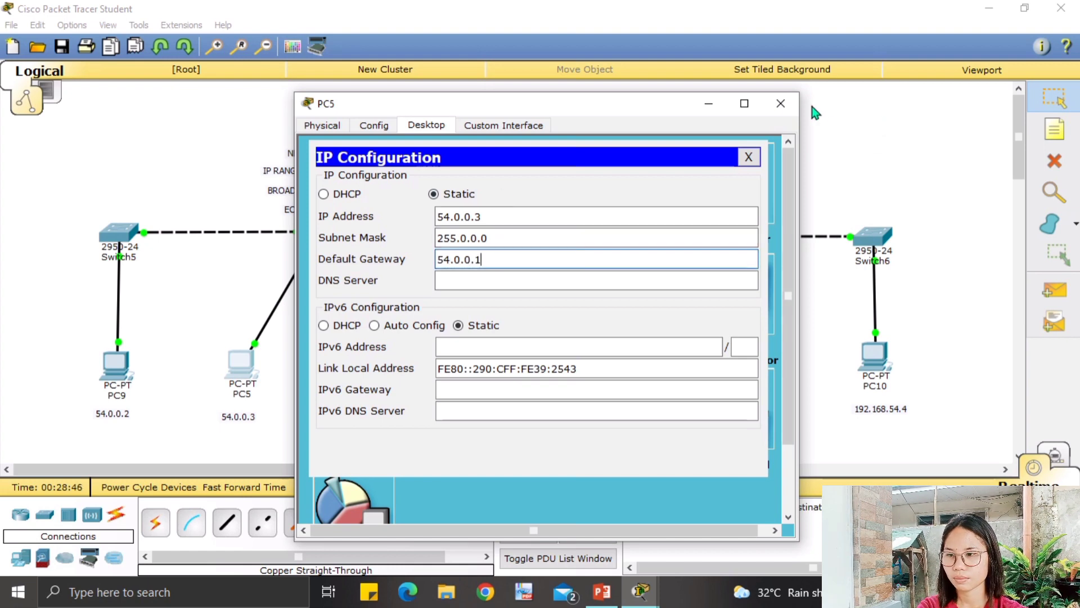
pyautogui.click(781, 103)
# Give PC6 the same 54.0.0.1 default gateway.
pyautogui.click(373, 357)
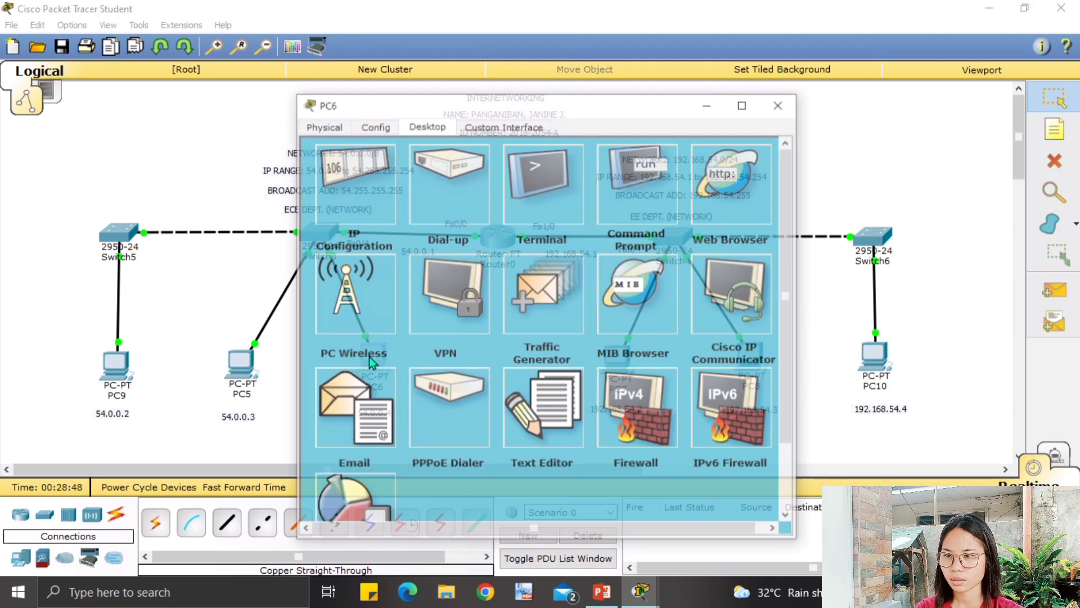
pyautogui.click(394, 188)
pyautogui.click(466, 260)
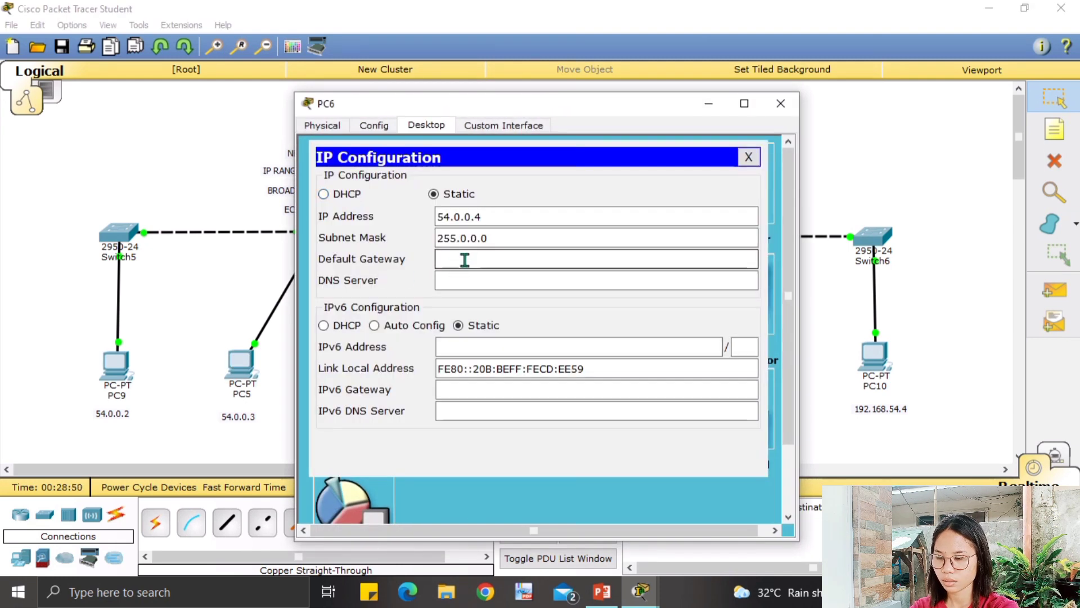
pyautogui.write('54')
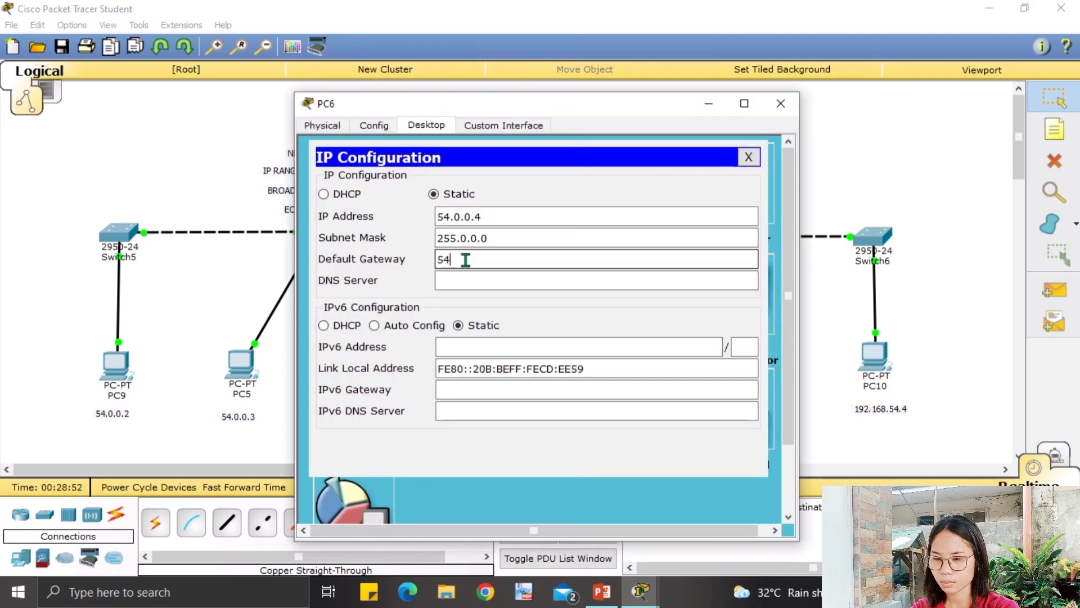
pyautogui.write('.0.0.1')
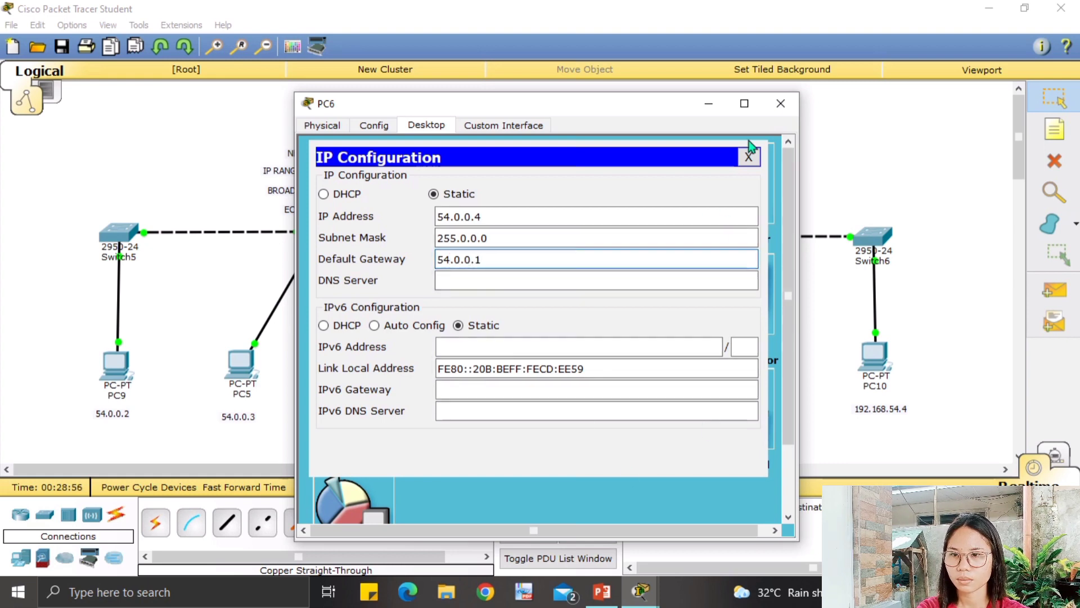
pyautogui.click(781, 105)
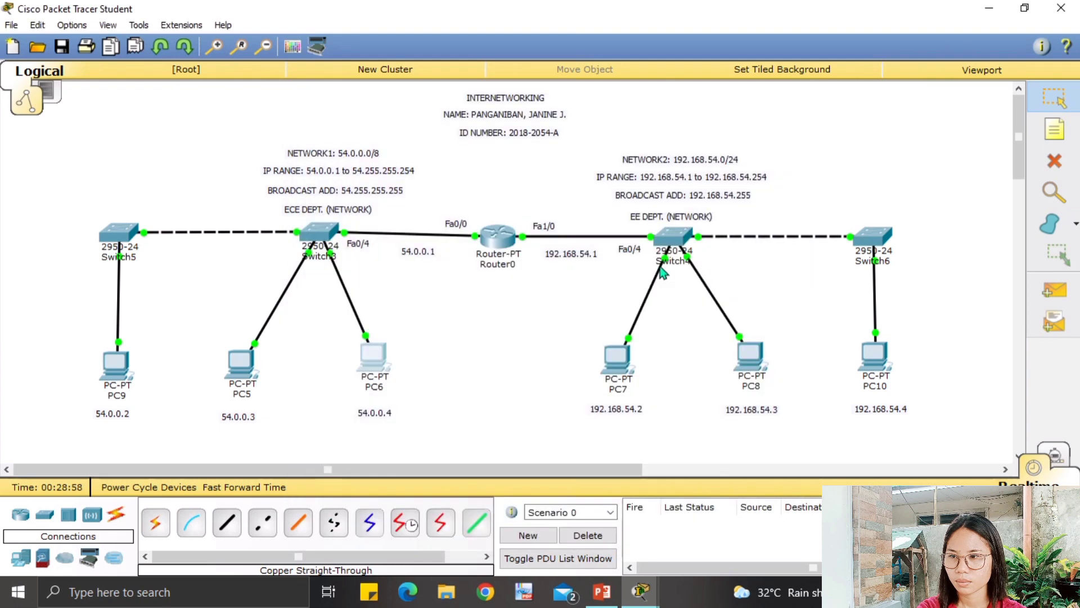
pyautogui.click(618, 359)
# Set PC7's default gateway to 192.168.54.1, correcting a mistyped last digit.
pyautogui.click(318, 193)
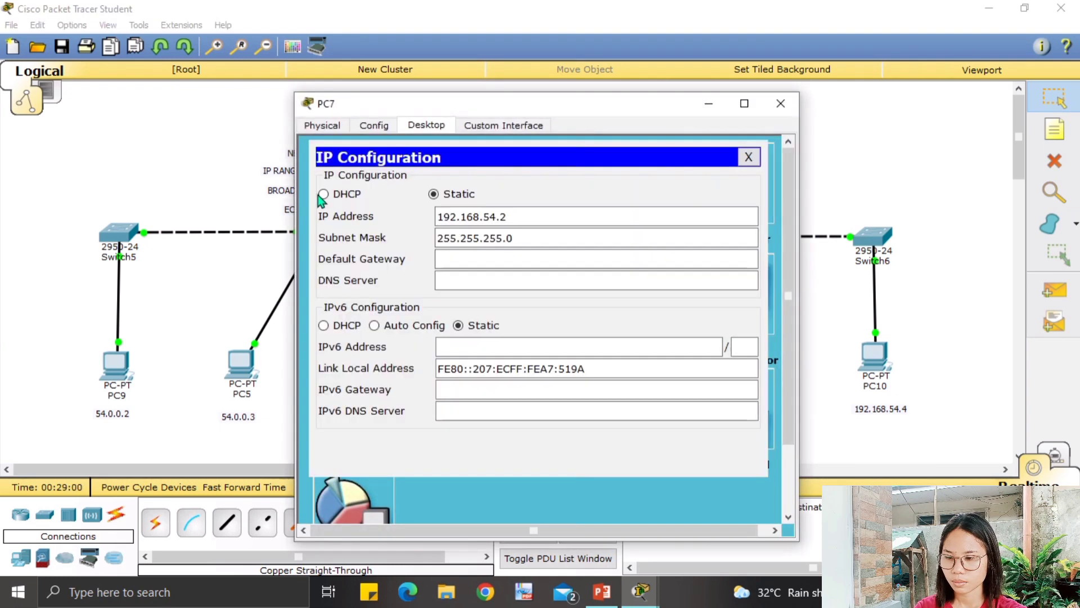
pyautogui.click(494, 261)
pyautogui.write('1')
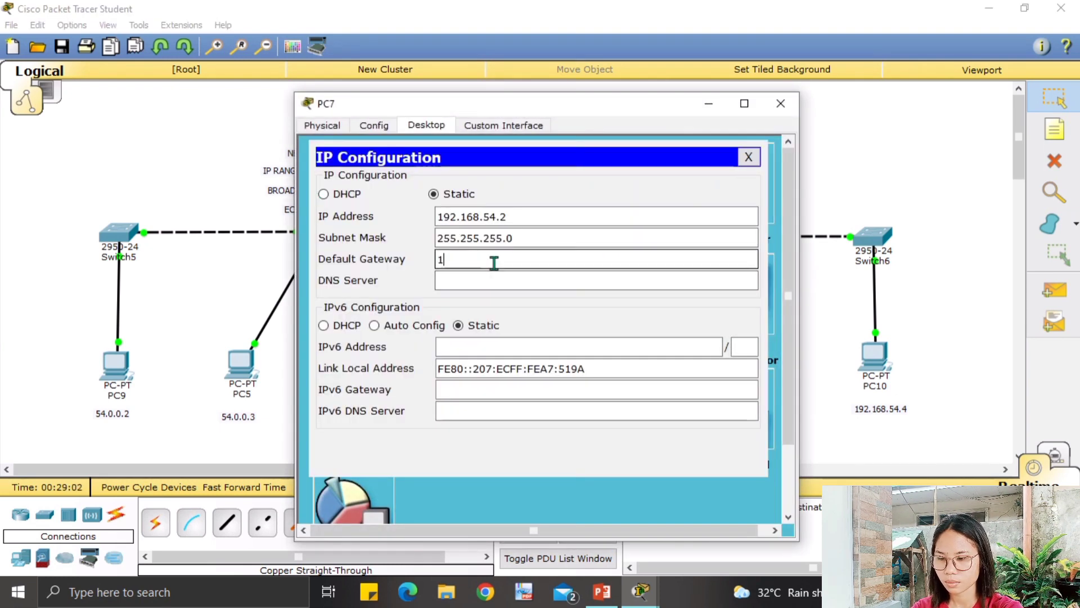
pyautogui.write('92.16')
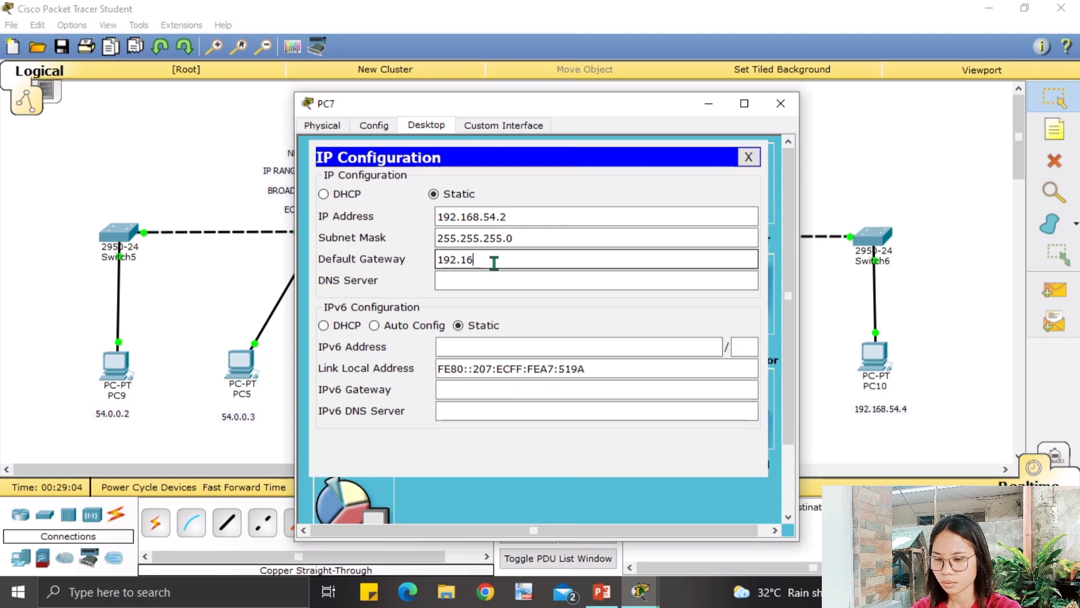
pyautogui.write('8.54.2')
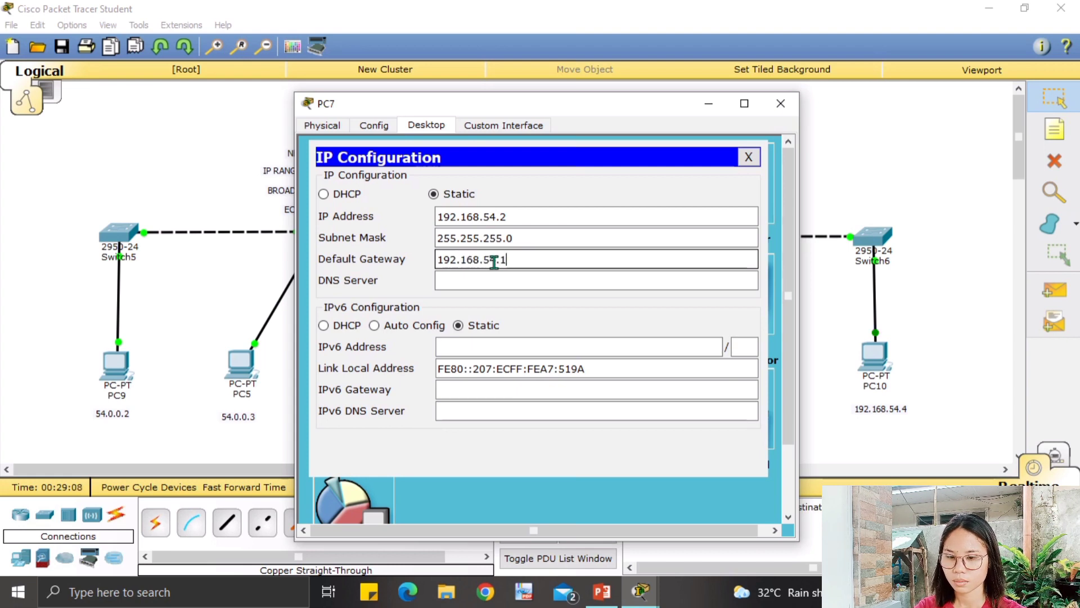
pyautogui.press('BackSpace')
pyautogui.write('1')
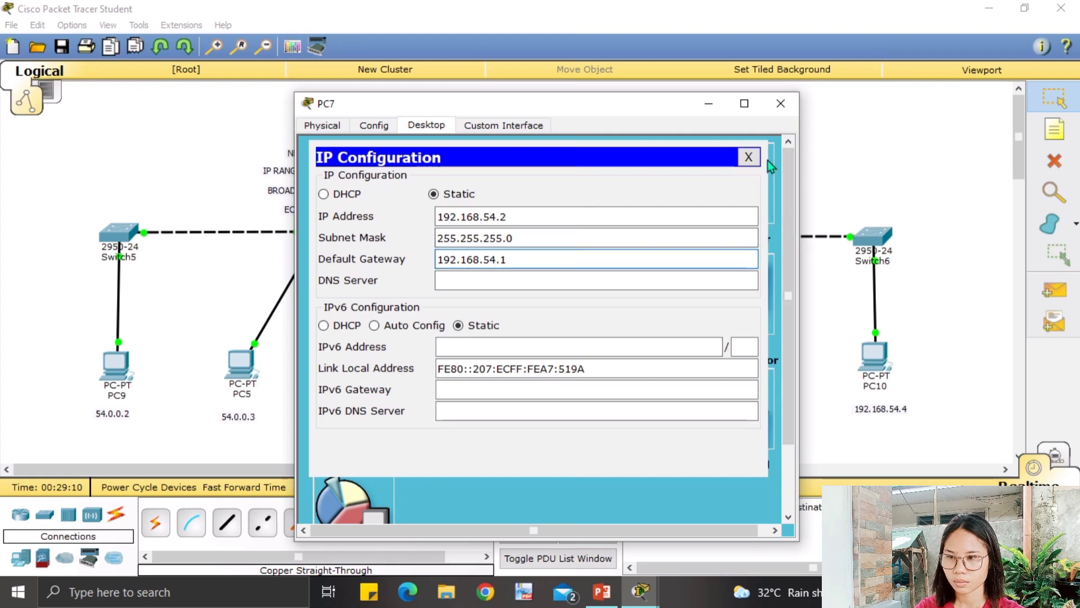
pyautogui.click(781, 103)
# Set PC8's default gateway to 192.168.54.1.
pyautogui.click(753, 352)
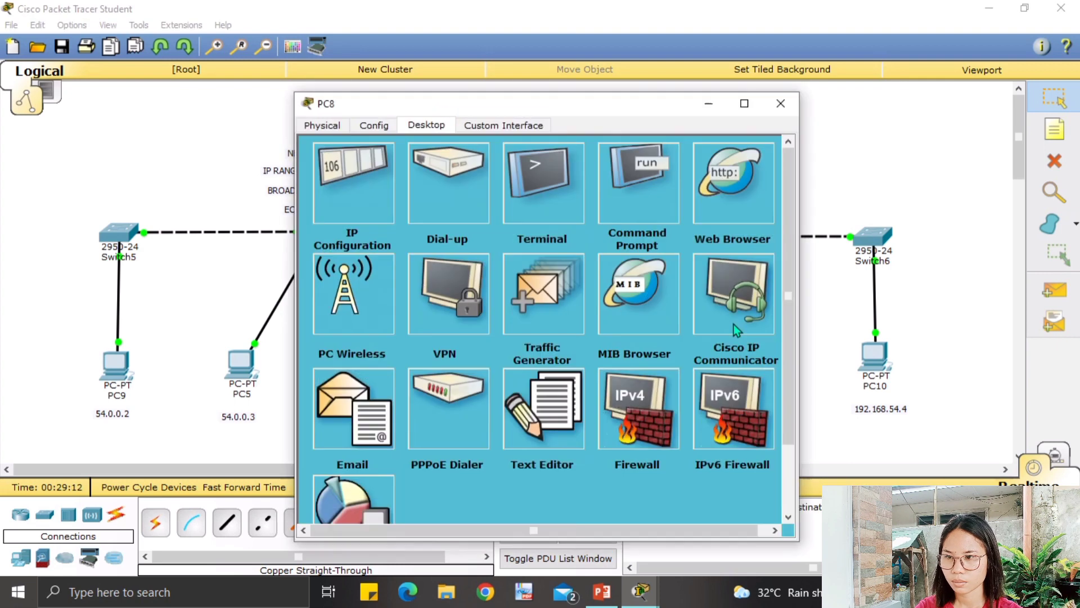
pyautogui.click(367, 159)
pyautogui.click(472, 252)
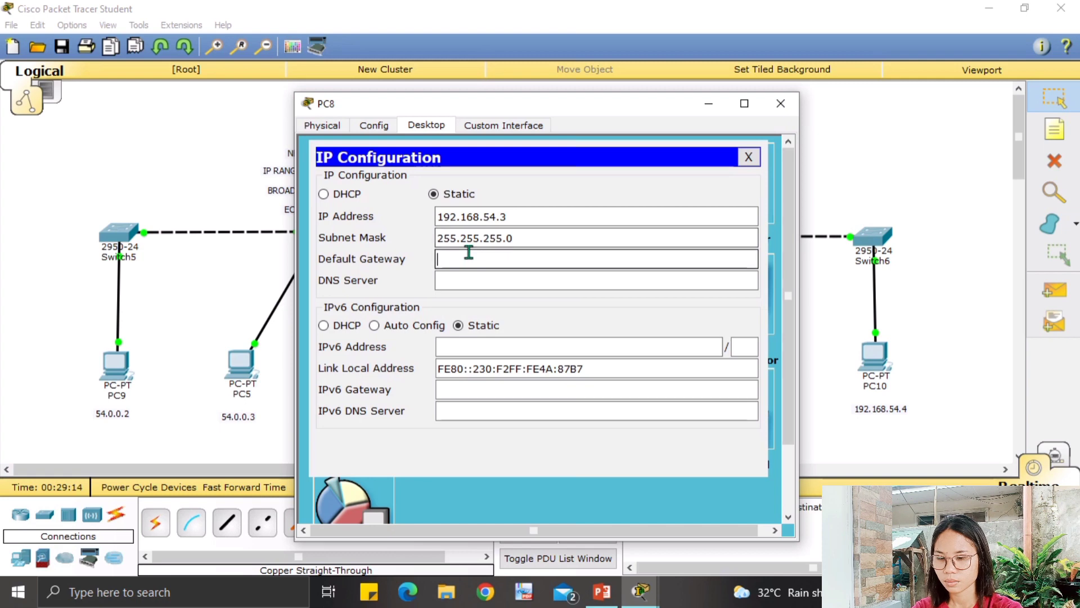
pyautogui.write('192.1')
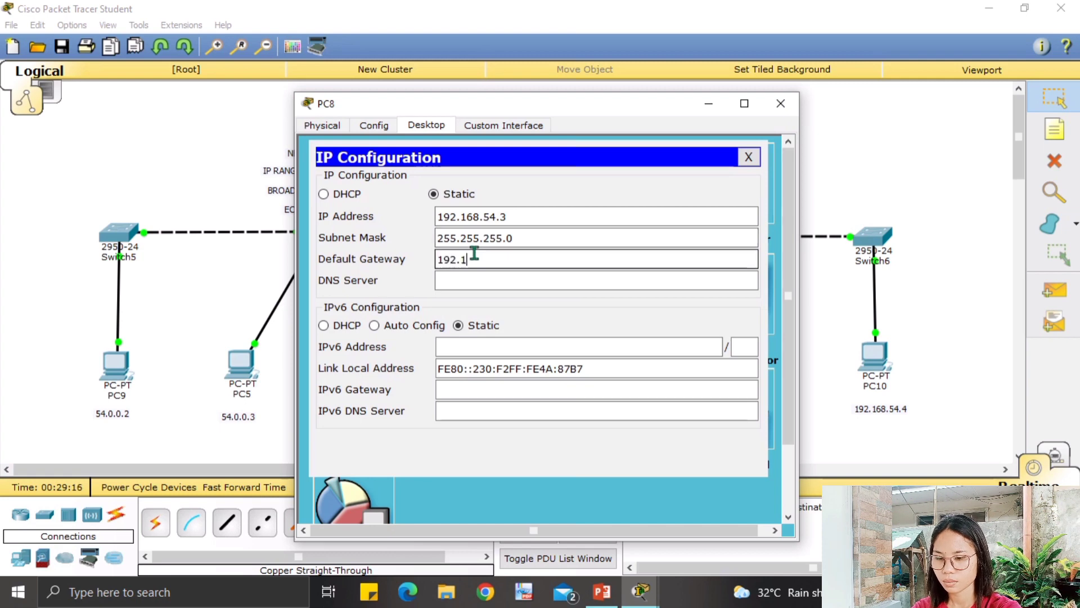
pyautogui.write('68')
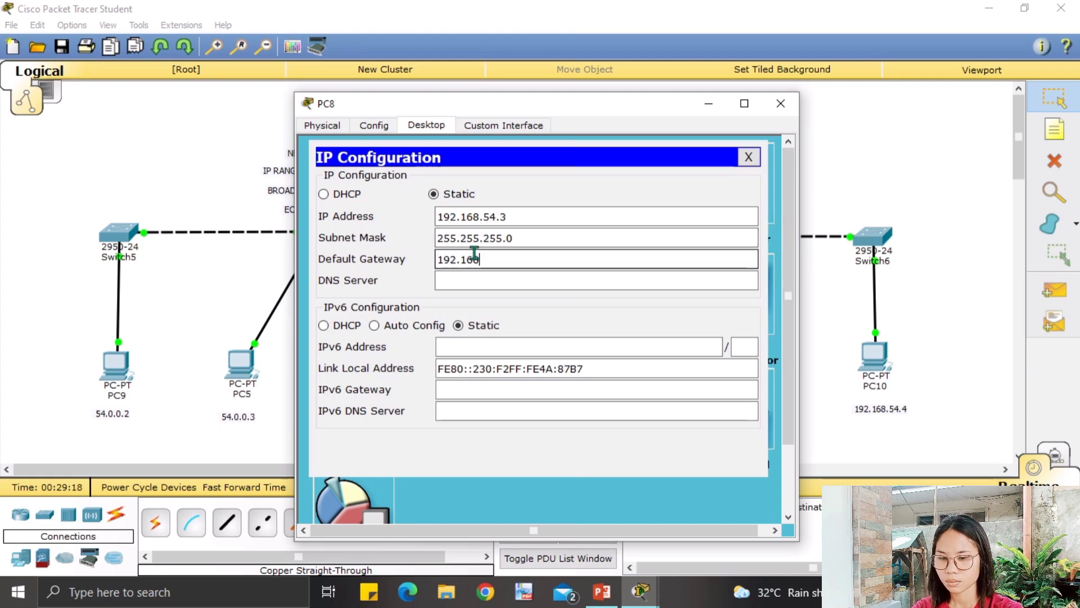
pyautogui.write('.54.1')
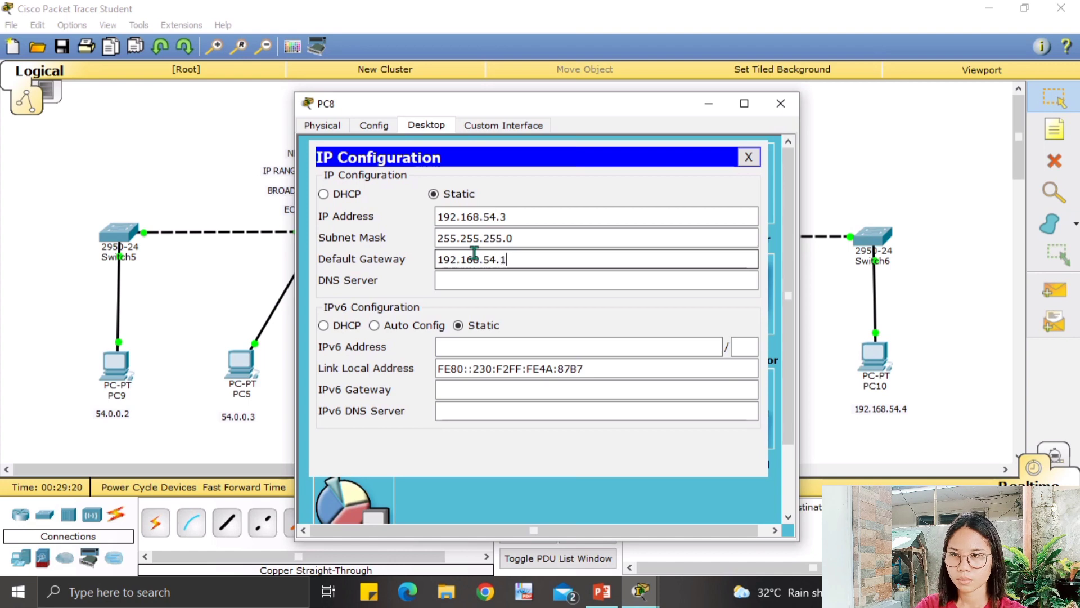
pyautogui.click(785, 105)
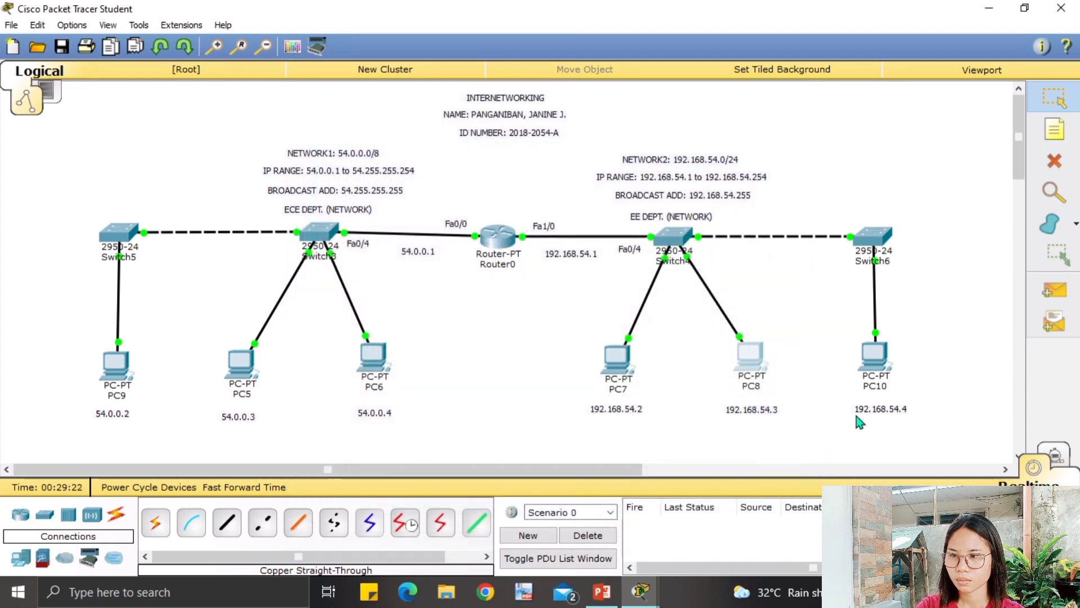
# Set PC10's default gateway to 192.168.54.1.
pyautogui.click(886, 369)
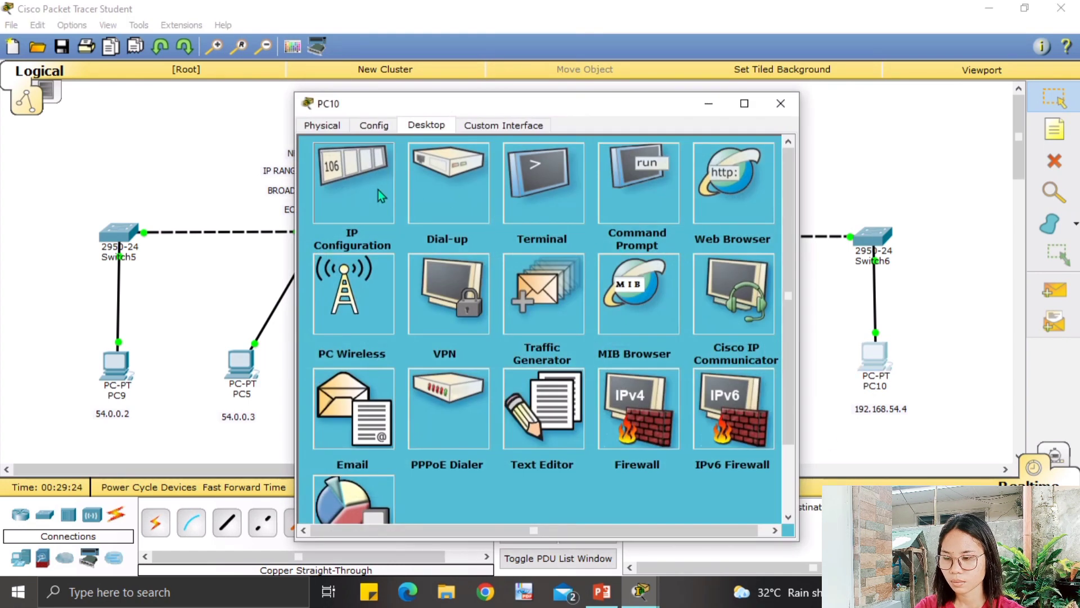
pyautogui.click(378, 190)
pyautogui.click(483, 260)
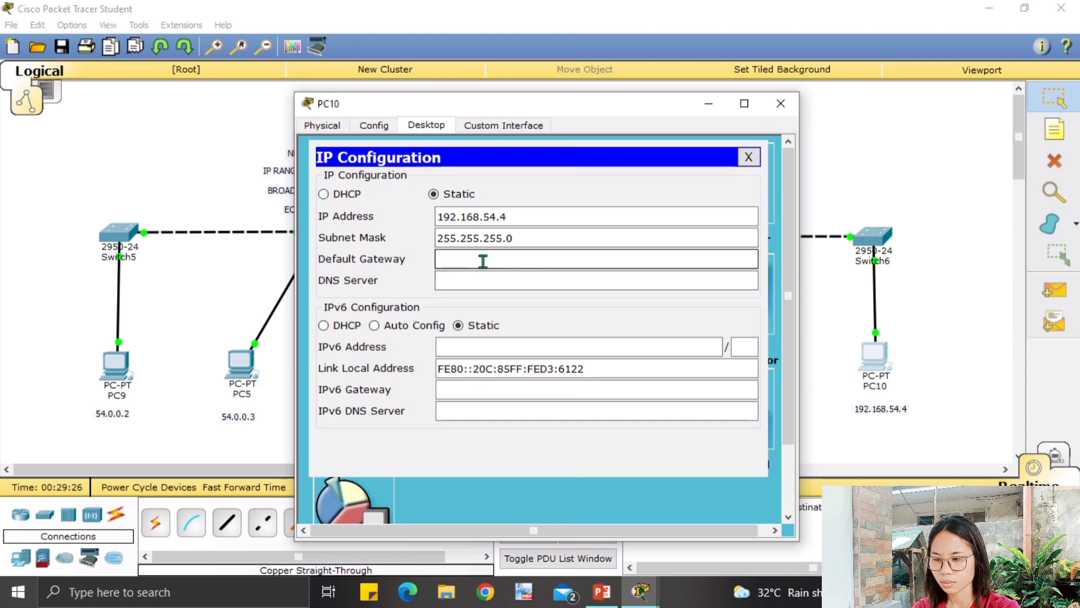
pyautogui.write('192.1')
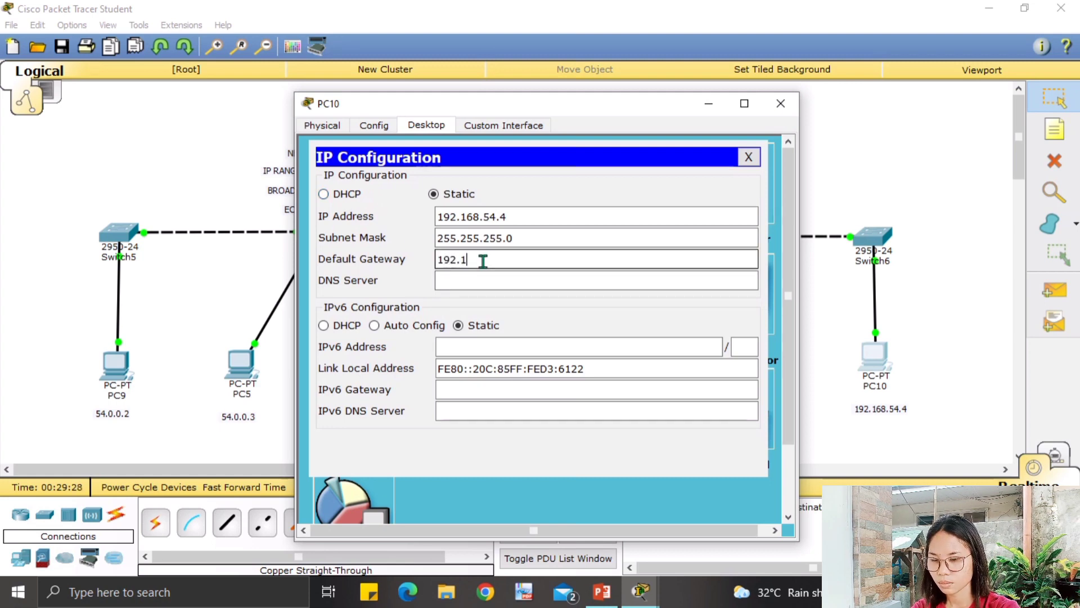
pyautogui.write('68.54.')
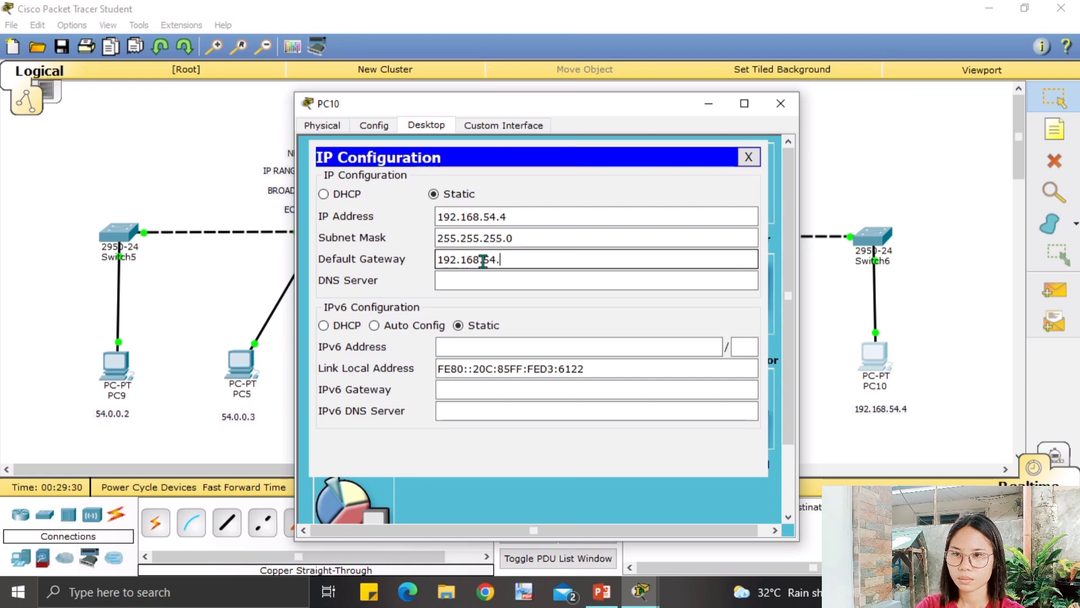
pyautogui.write('1')
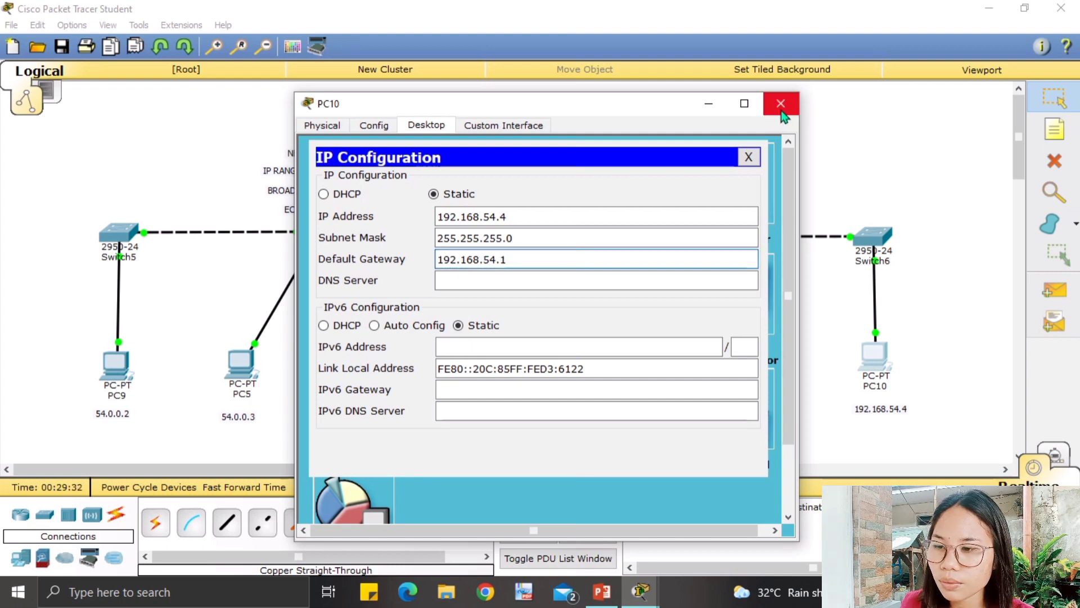
pyautogui.click(782, 104)
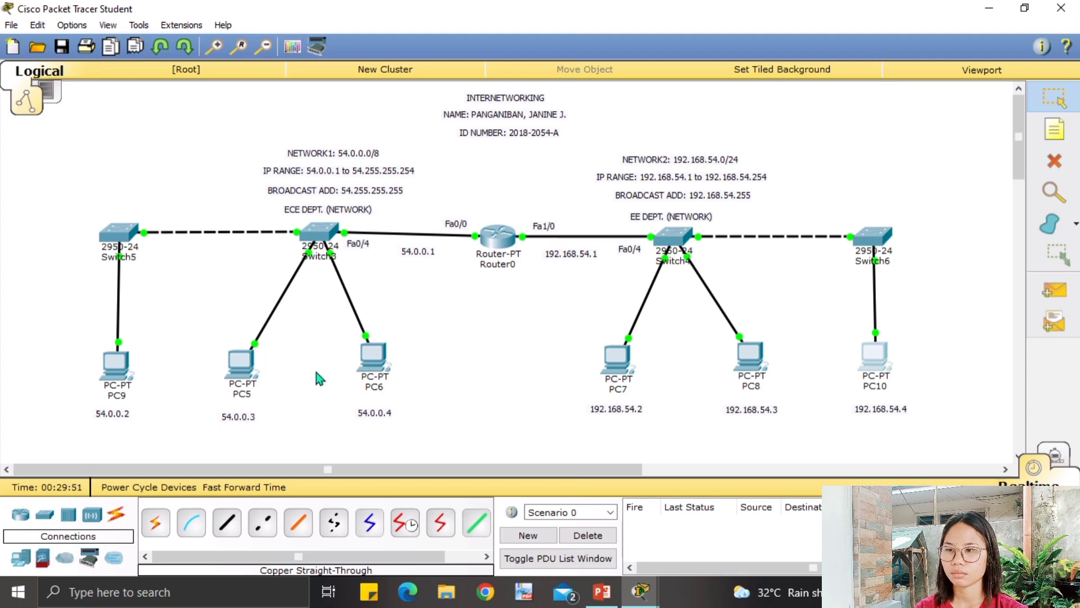
# Open PC6 from the topology to recheck its IP settings.
pyautogui.click(369, 365)
# Check PC6's IP settings, then ping 192.168.54.4 from its command prompt, getting 3 of 4 replies.
pyautogui.click(377, 229)
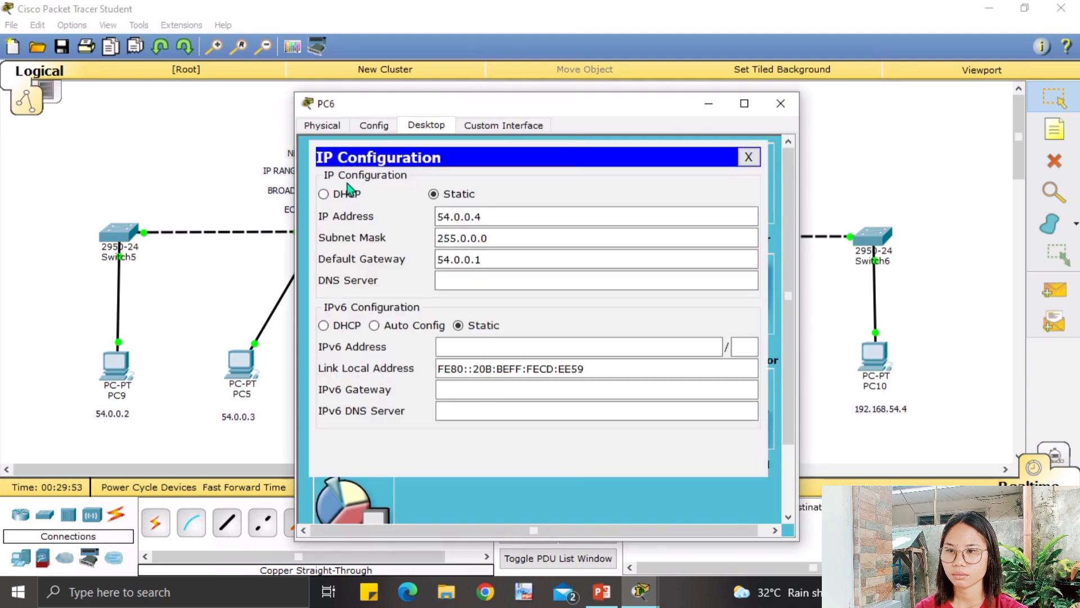
pyautogui.click(749, 157)
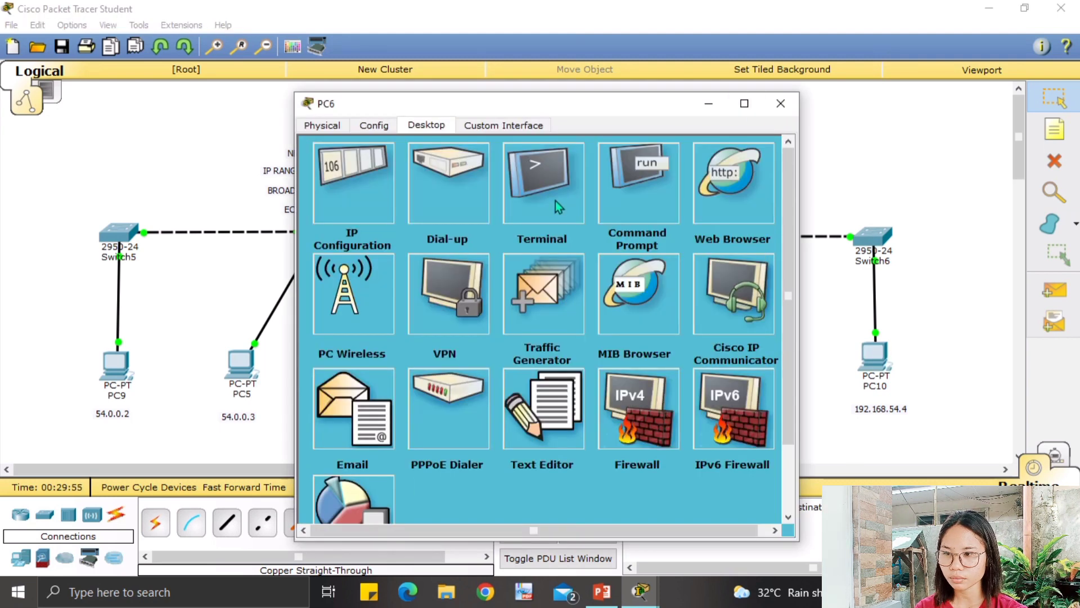
pyautogui.click(646, 191)
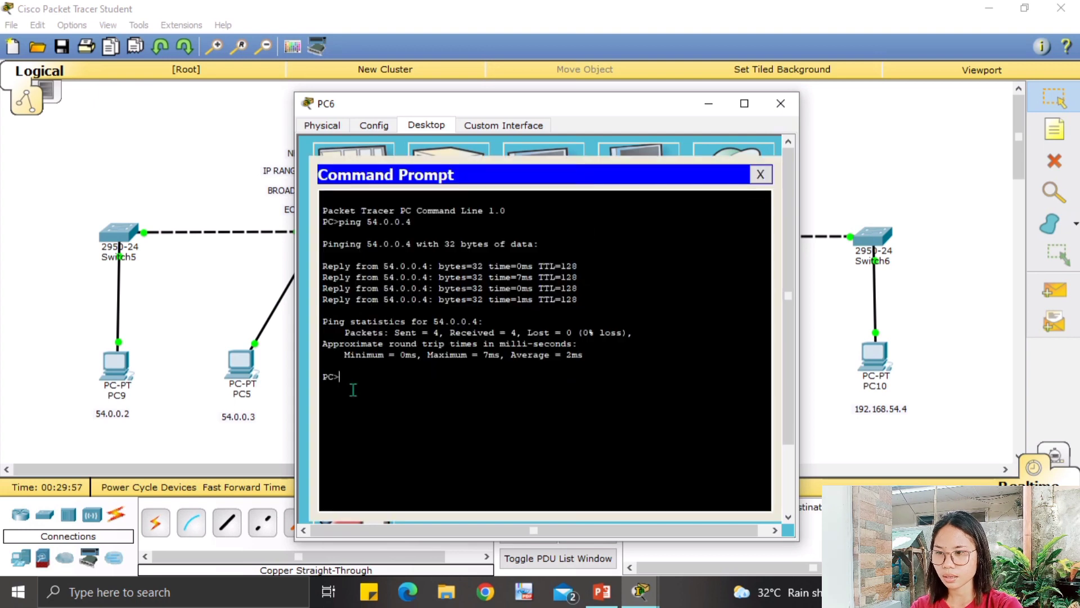
pyautogui.write('ping')
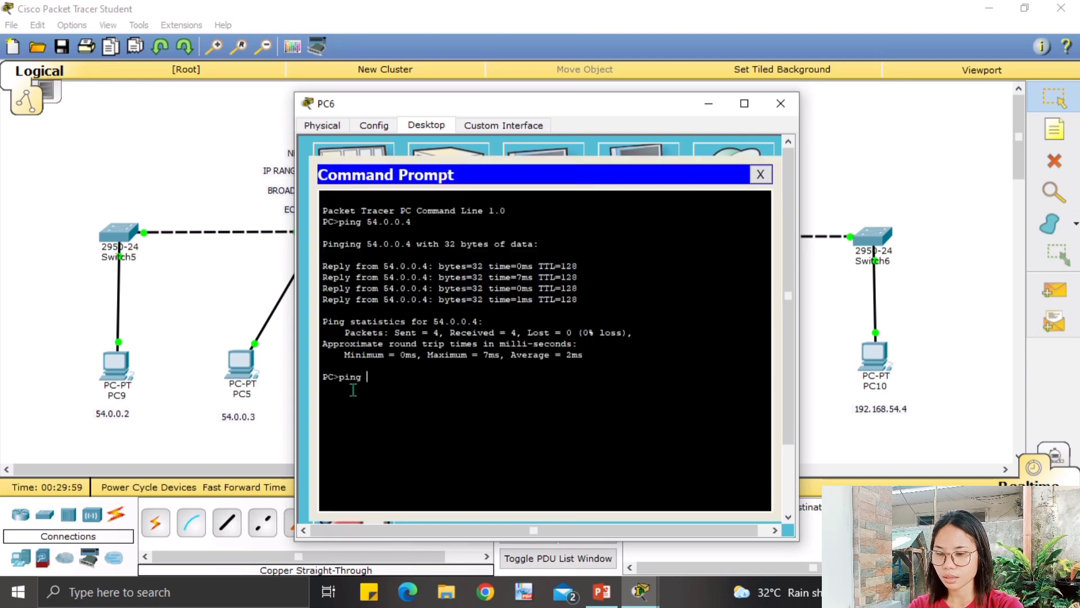
pyautogui.write(' 192.')
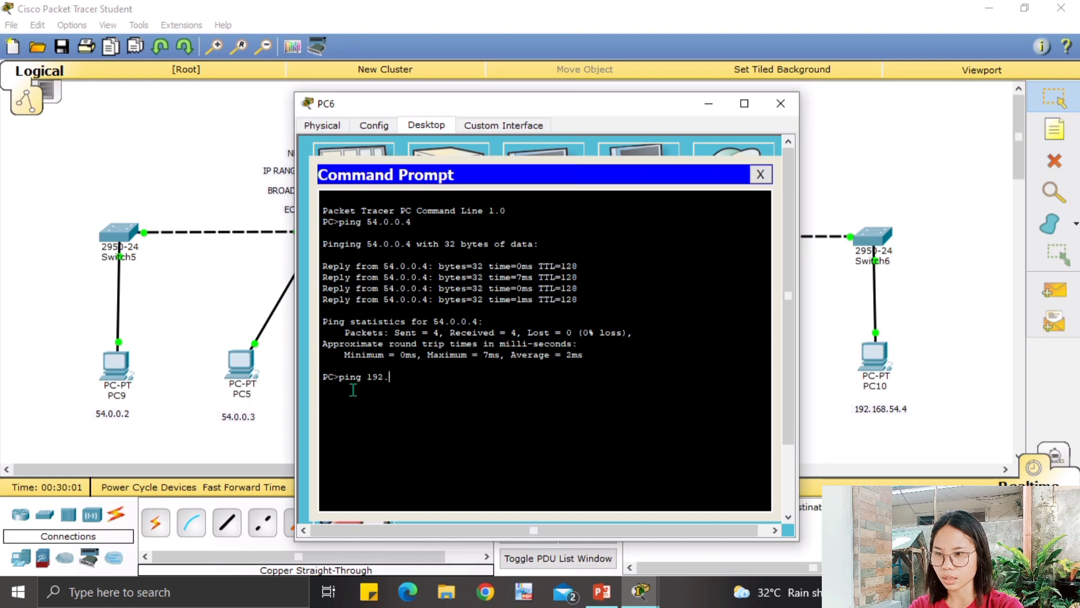
pyautogui.write('168.54.')
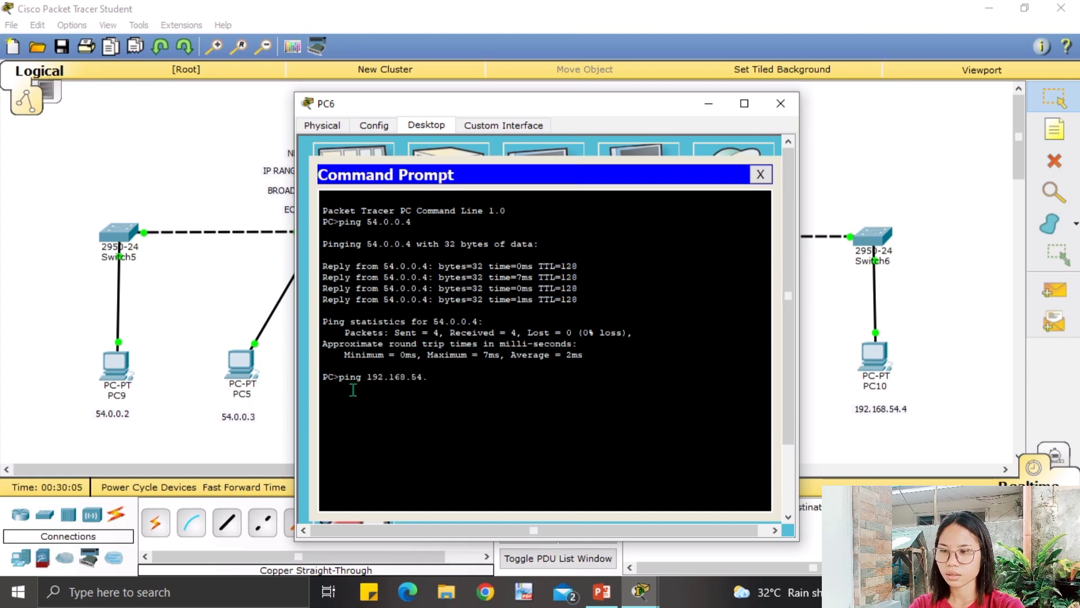
pyautogui.write('4')
pyautogui.press('Return')
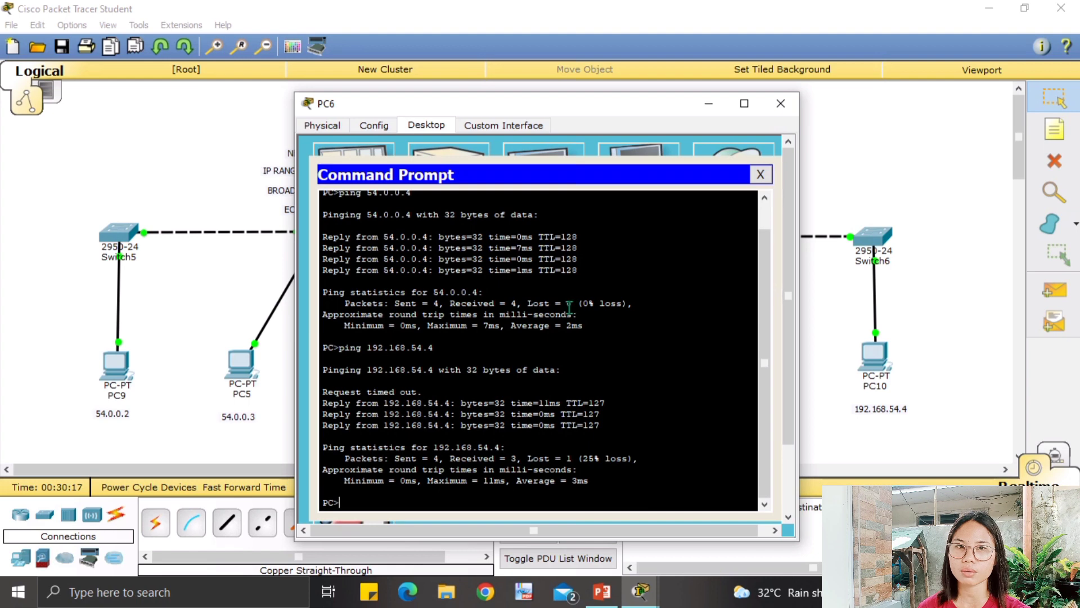
pyautogui.click(779, 105)
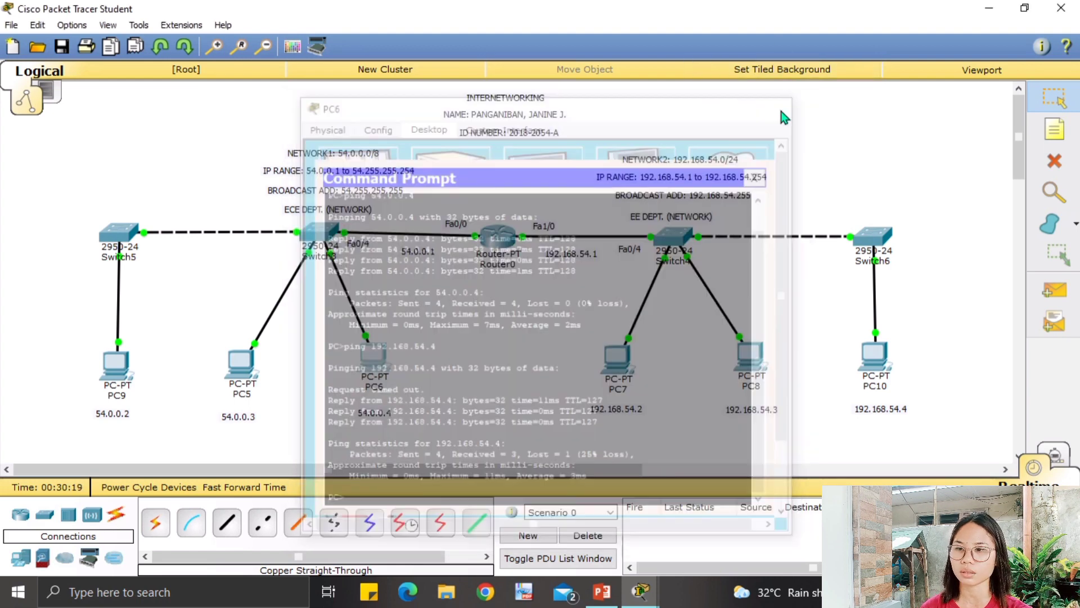